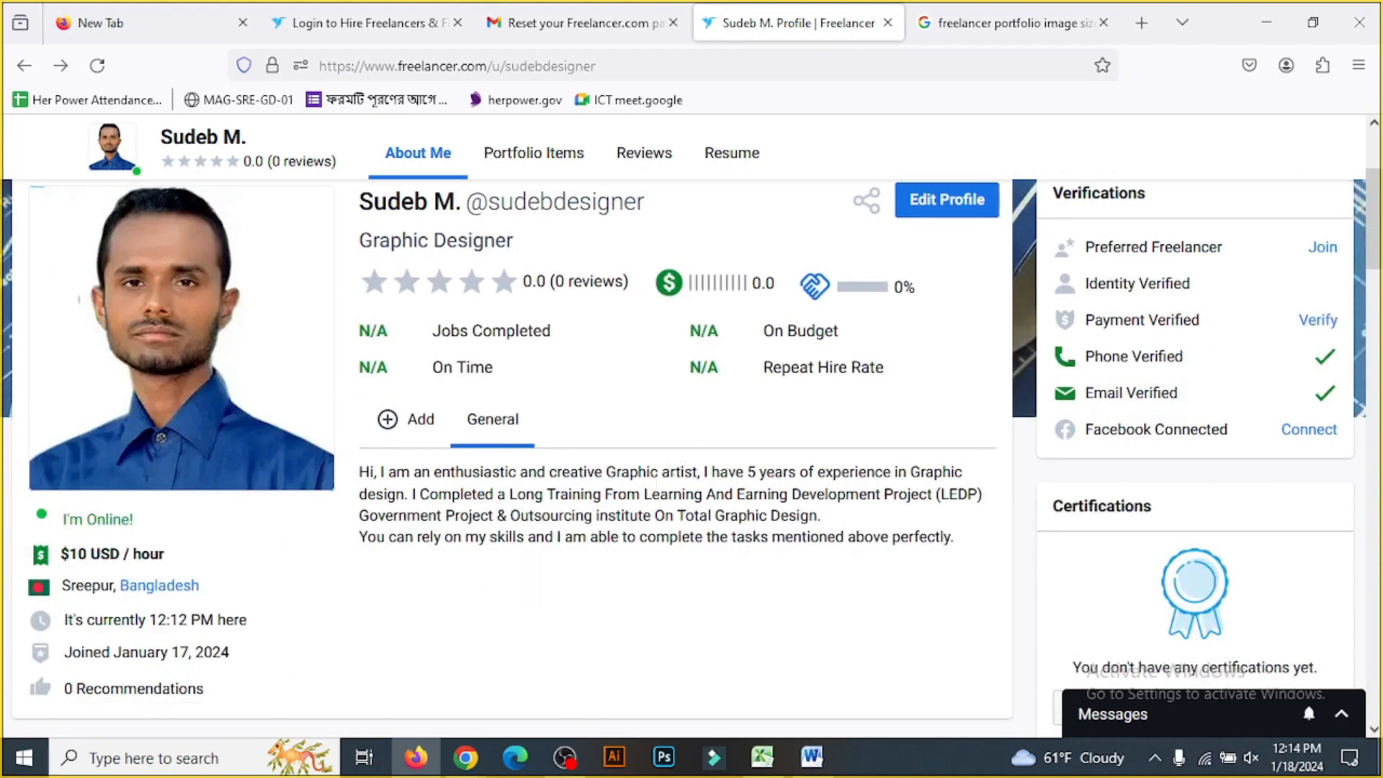
Step: Read through the General summary on the freelancer profile, from the experience statement to the training and skills sentences
double_click(585, 516)
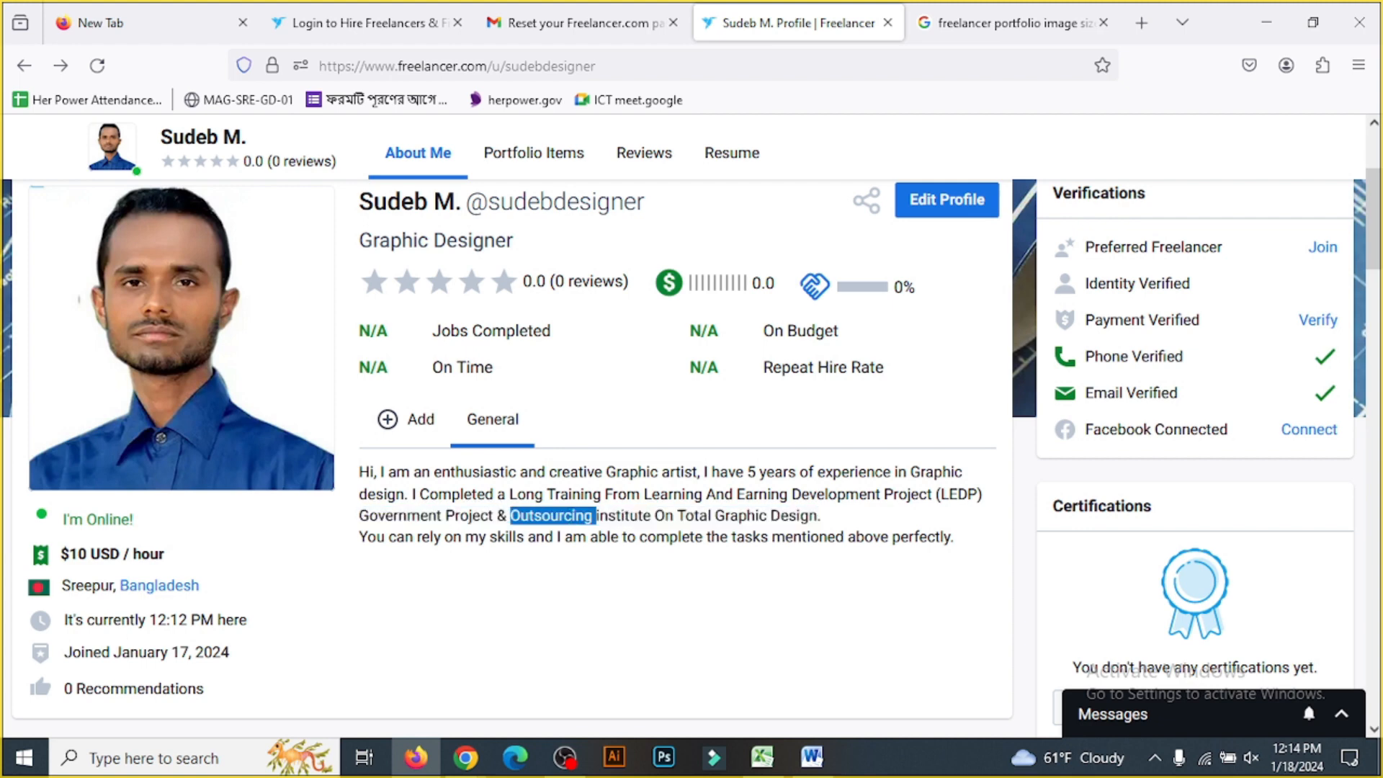
double_click(623, 515)
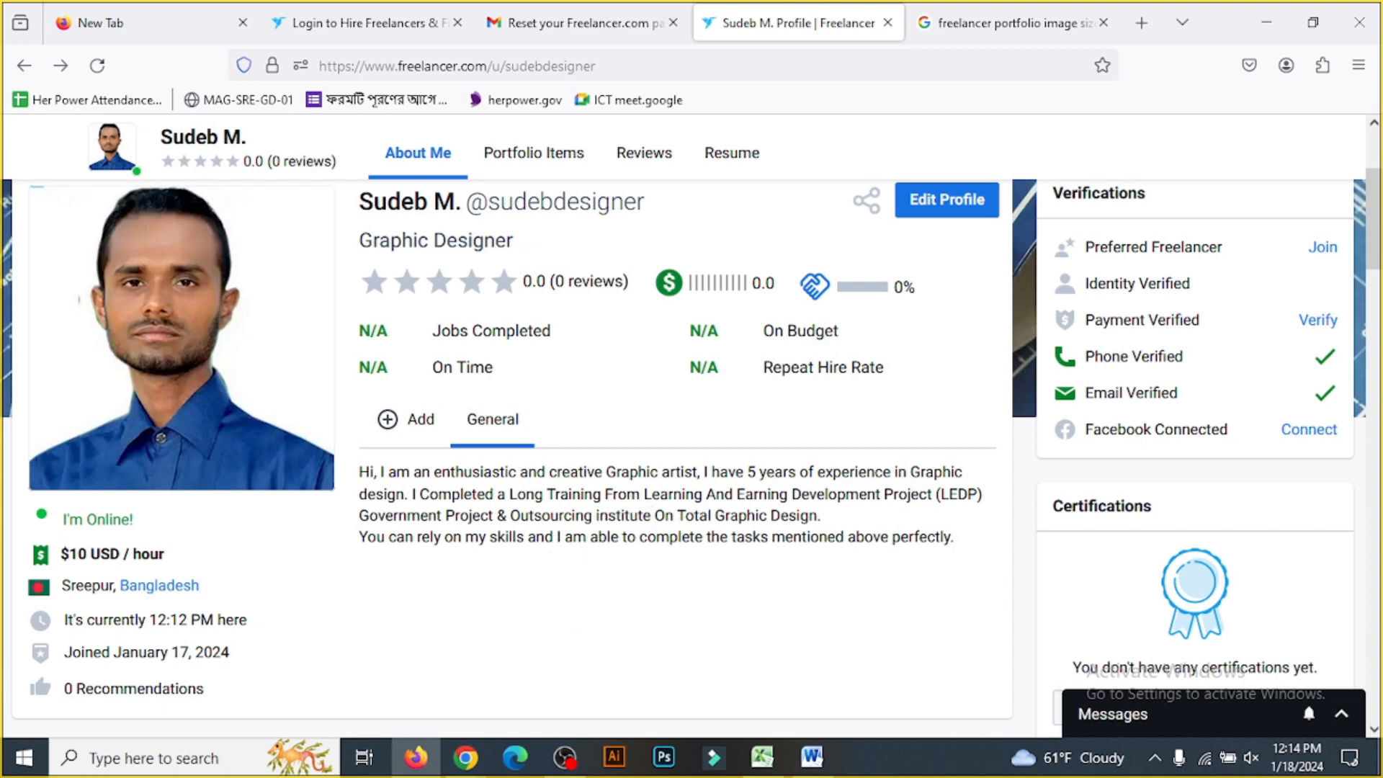
double_click(740, 515)
triple_click(798, 517)
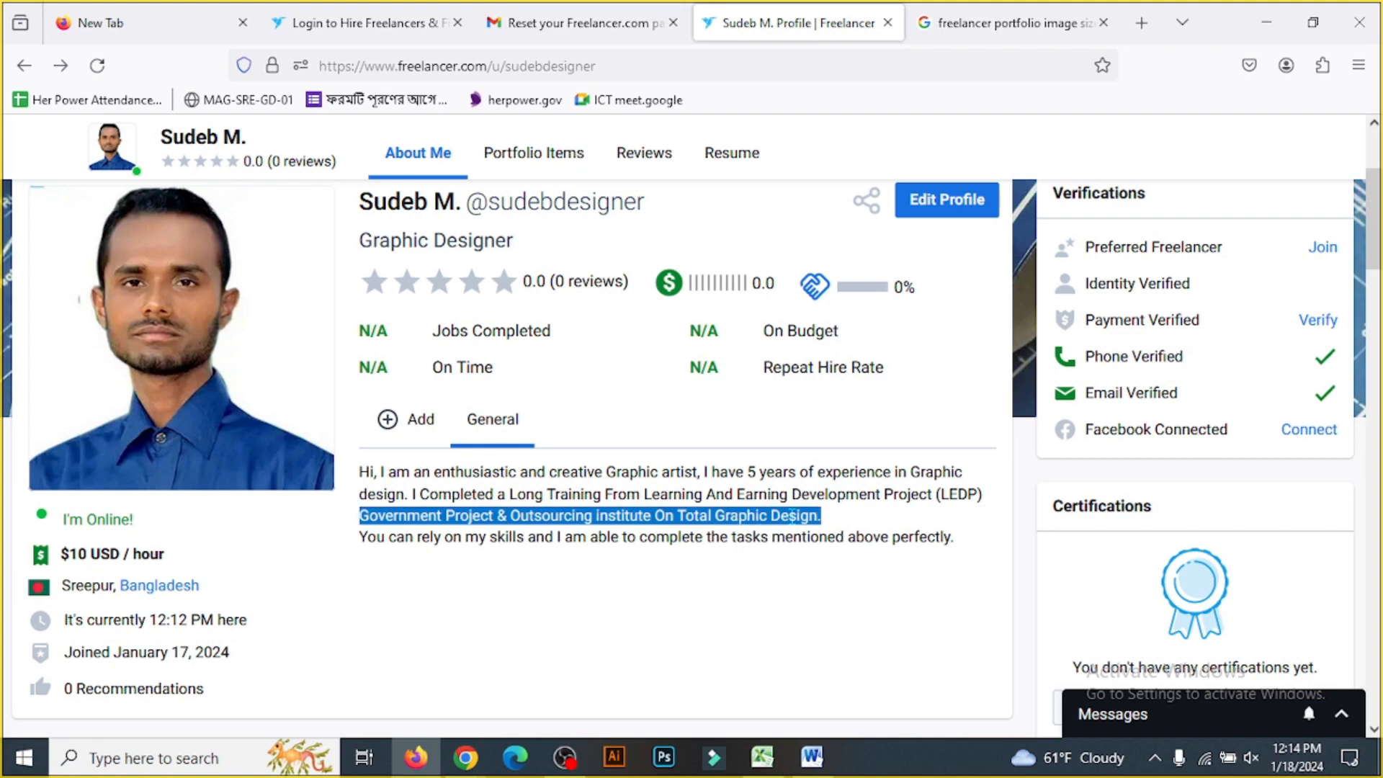
double_click(540, 516)
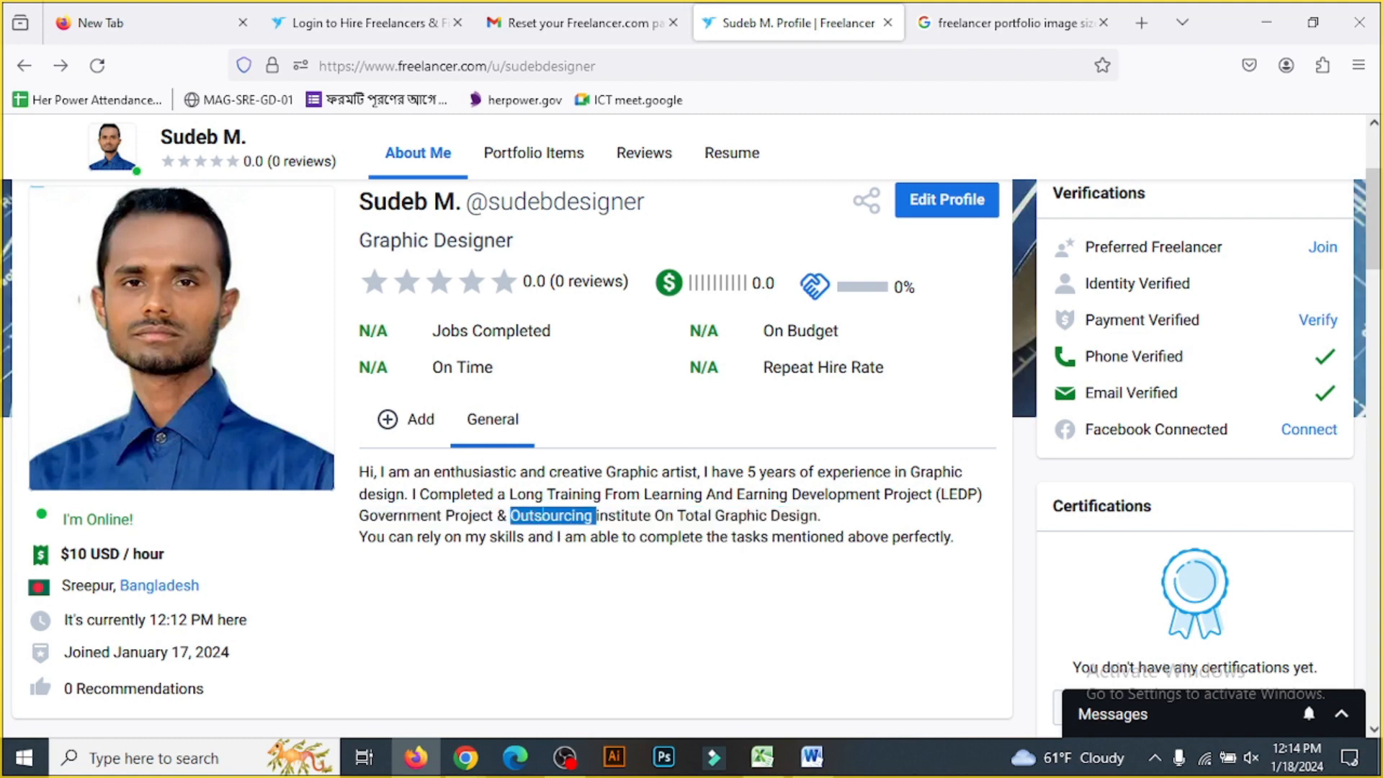
double_click(623, 516)
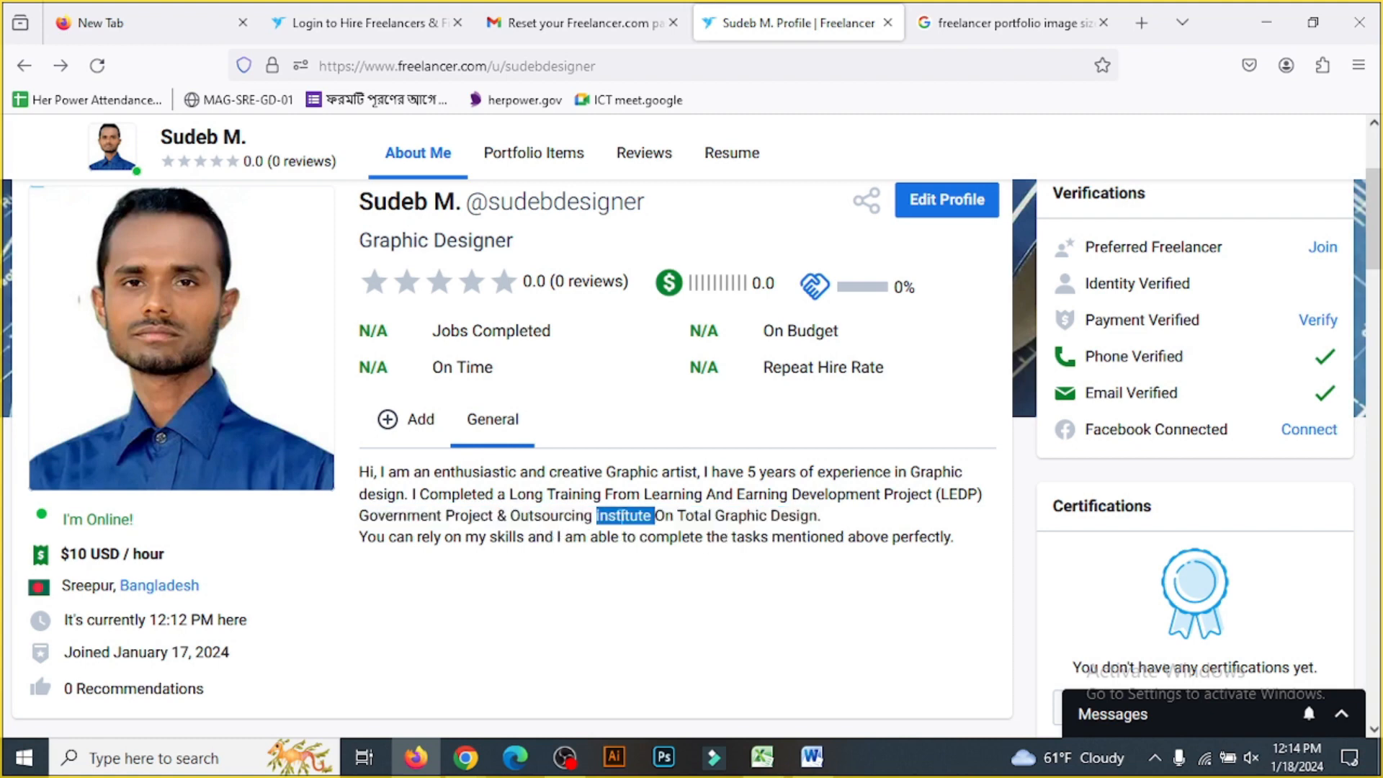
click(676, 538)
double_click(696, 516)
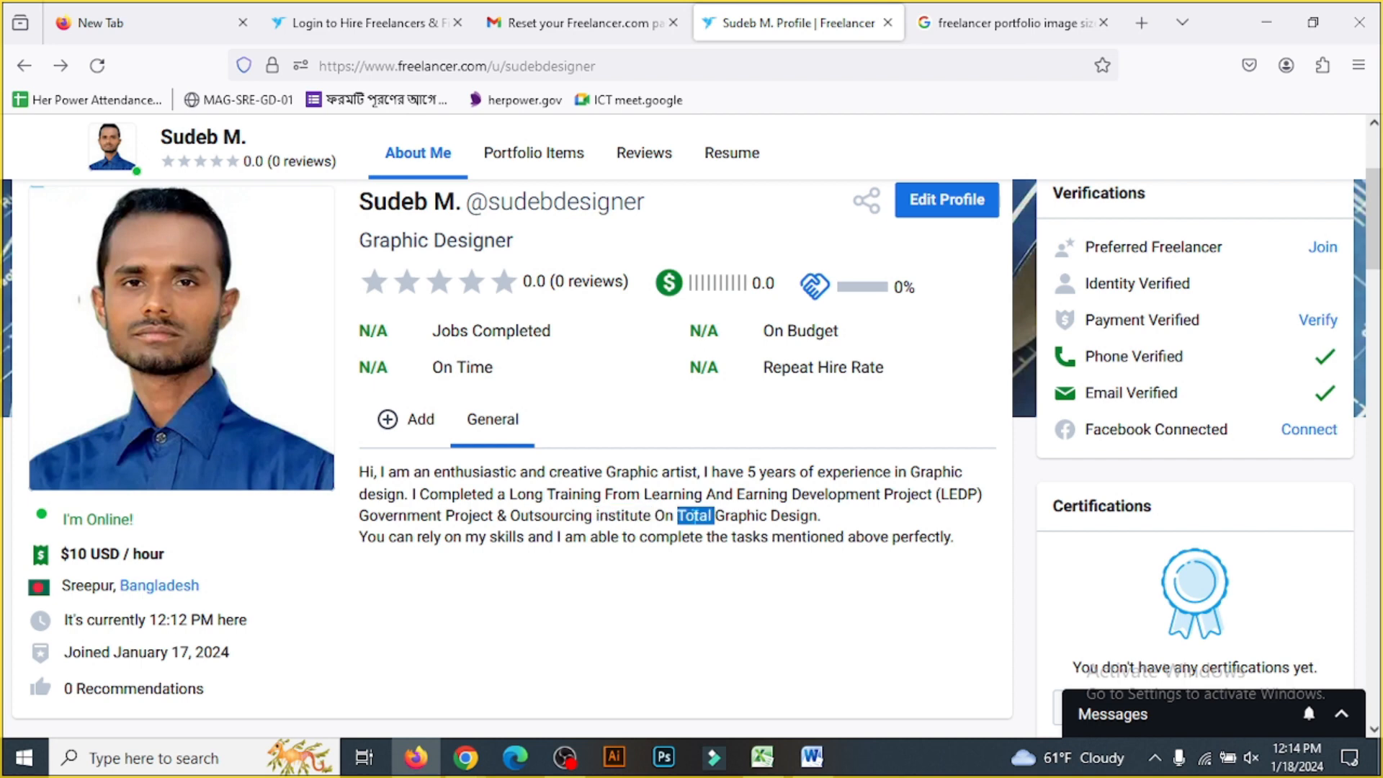
click(695, 515)
scroll(697, 515, down, 3)
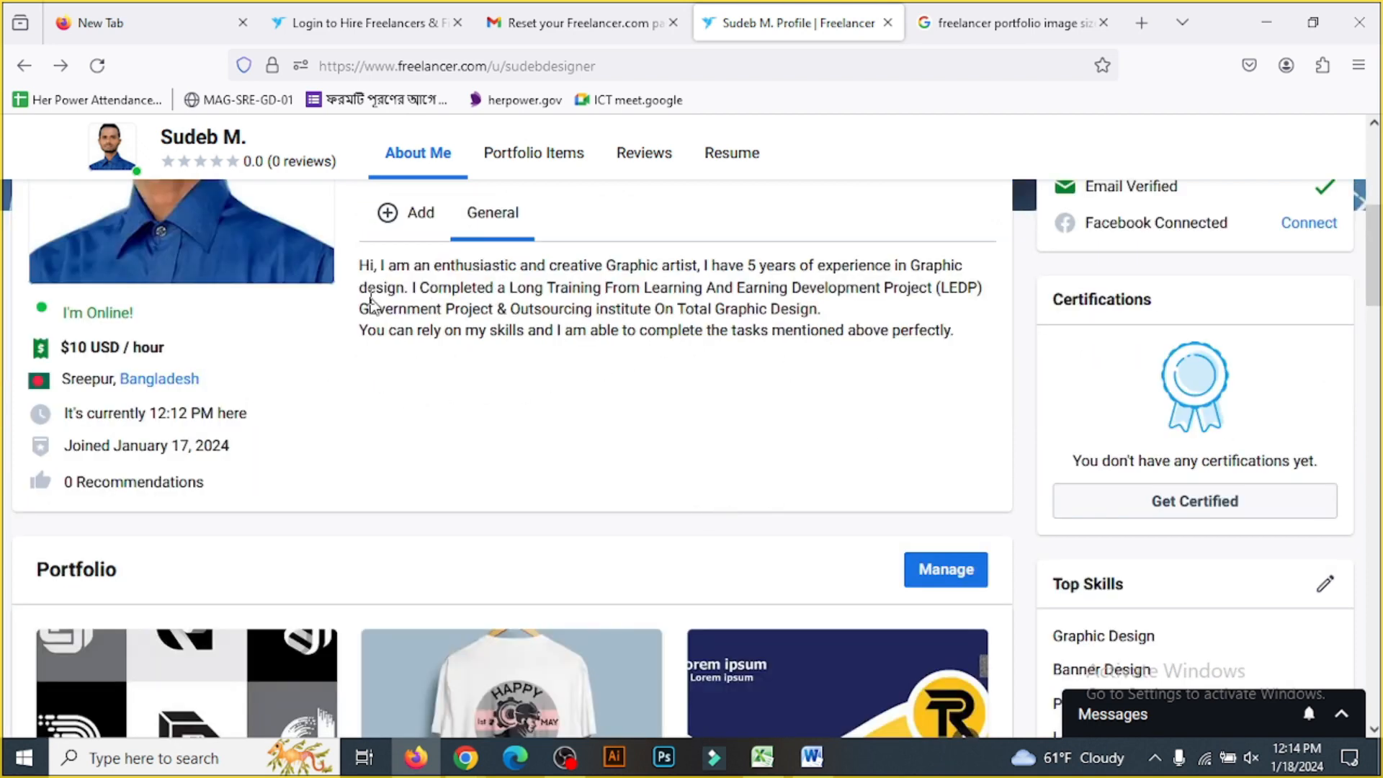
drag(360, 266, 971, 365)
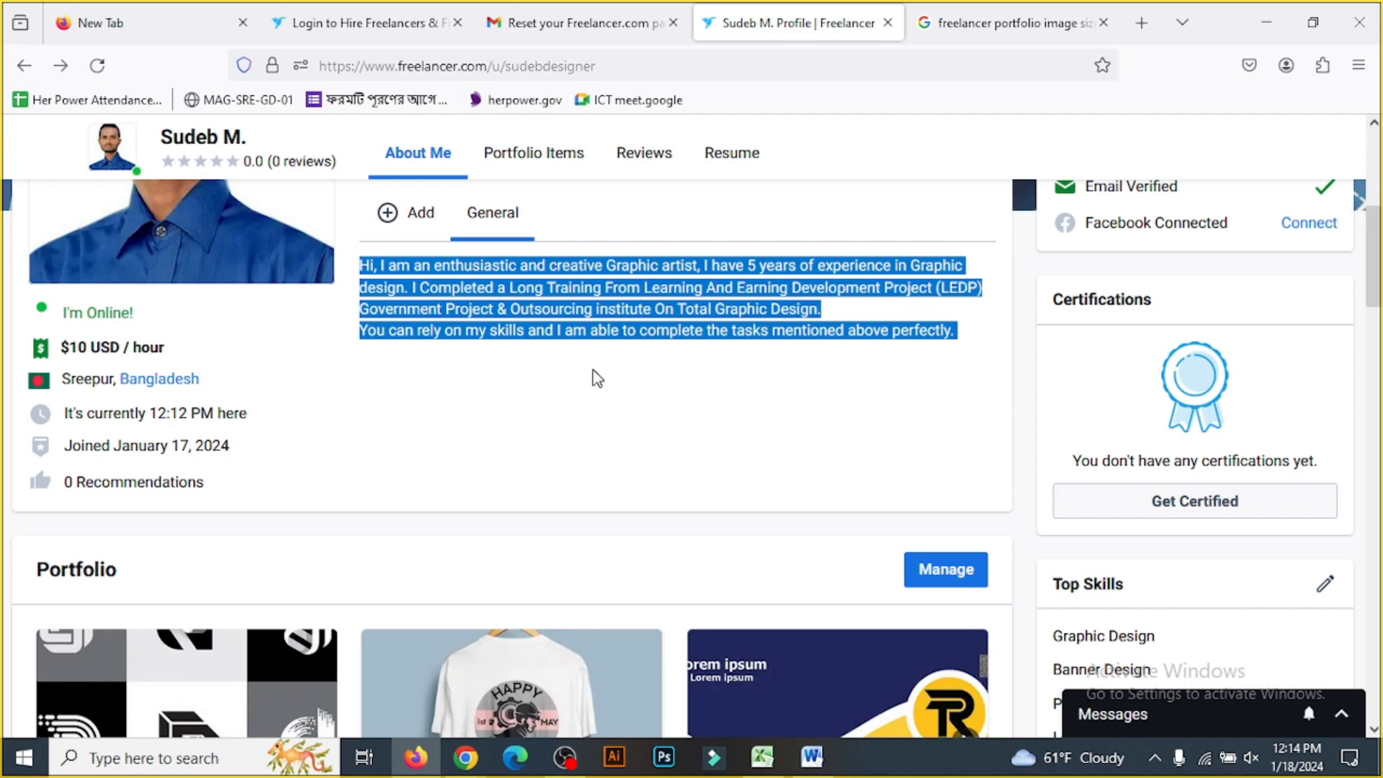
scroll(476, 401, down, 3)
Step: Switch to the draft description in Word and review its greeting line and the 5-year freelance experience line
click(812, 758)
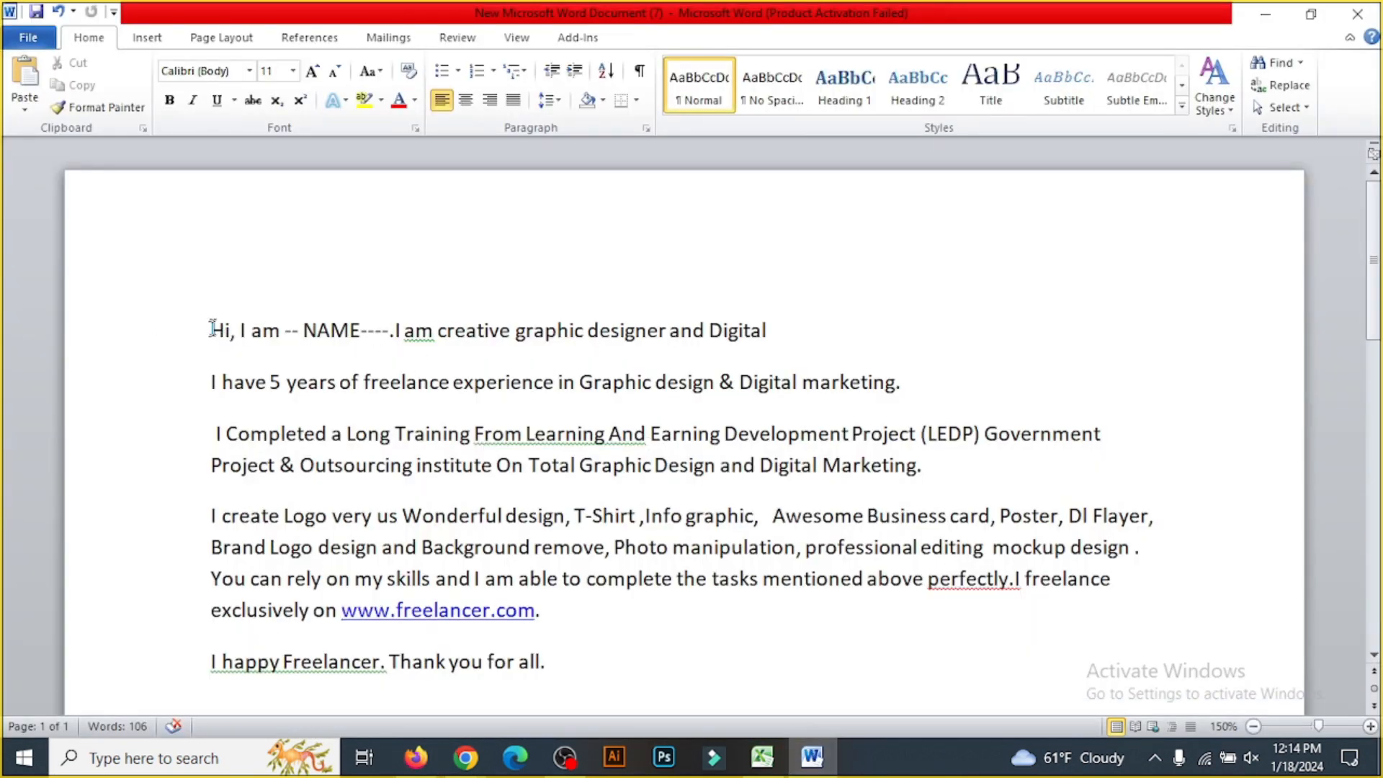
drag(360, 667, 372, 674)
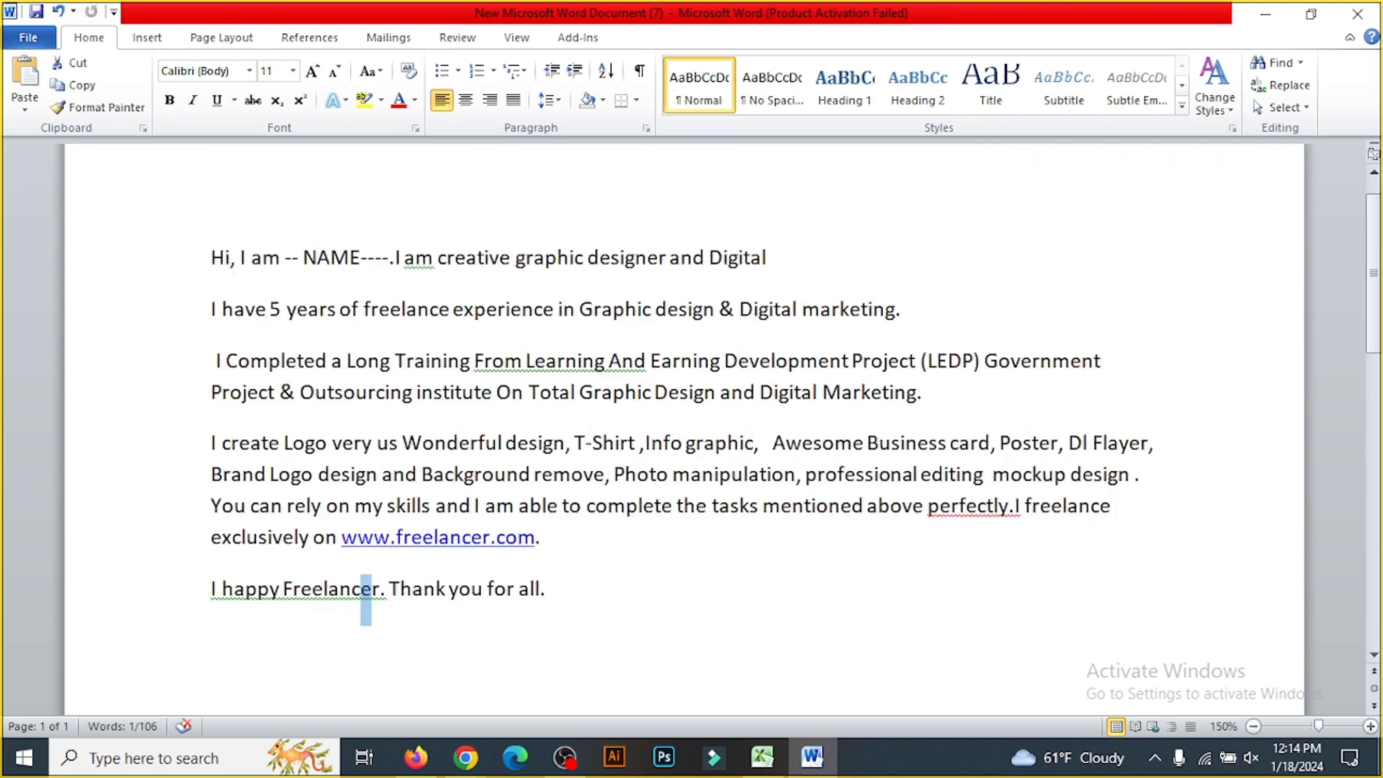
key(ctrl+Home)
key(shift+End)
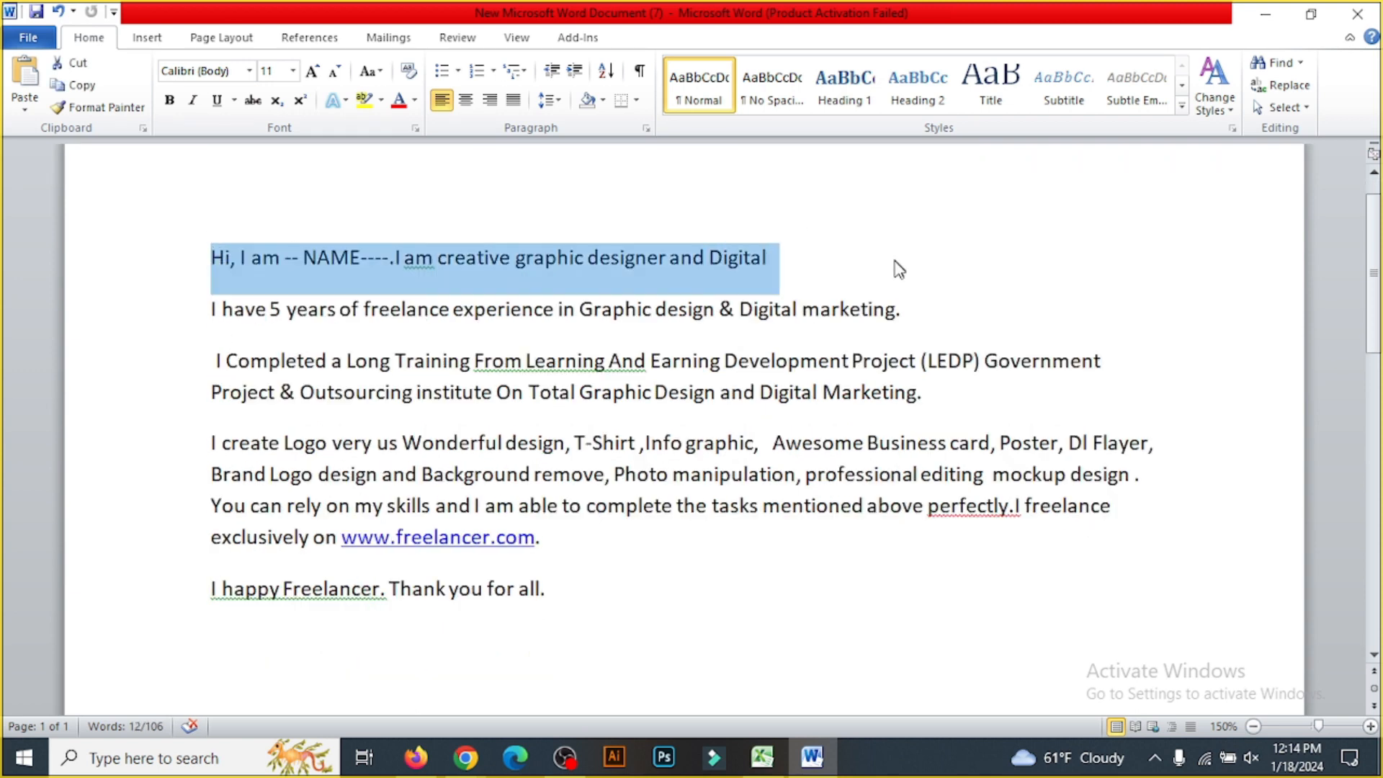
key(Right)
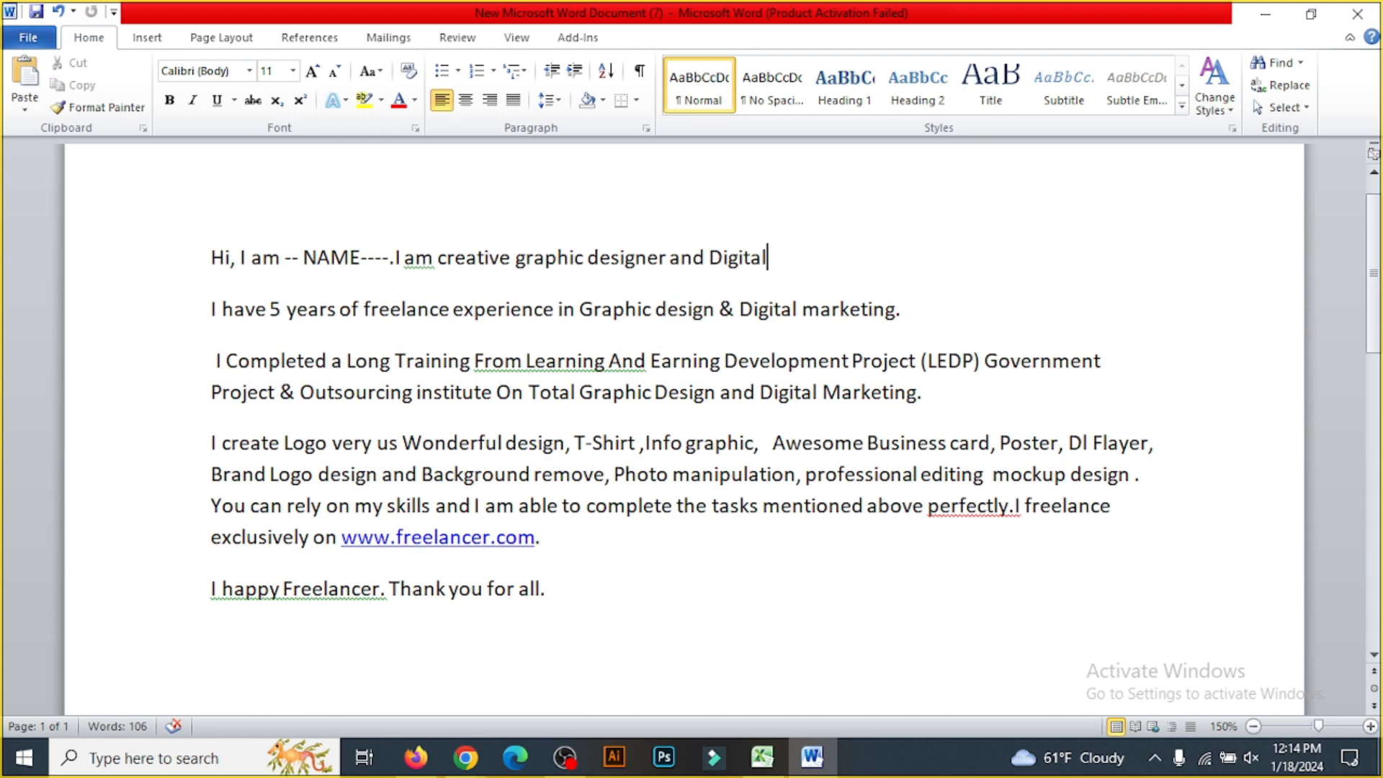
key(shift+End)
drag(209, 257, 805, 257)
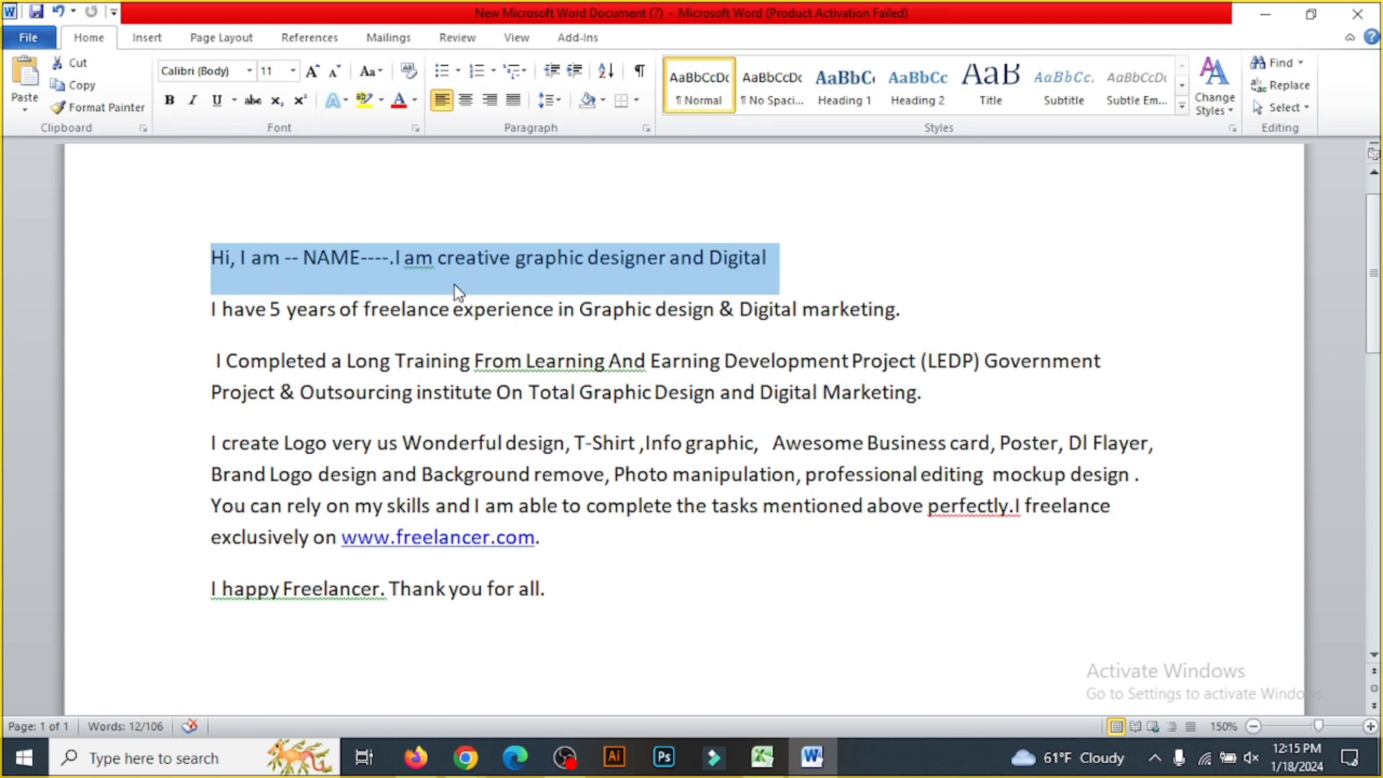
click(798, 273)
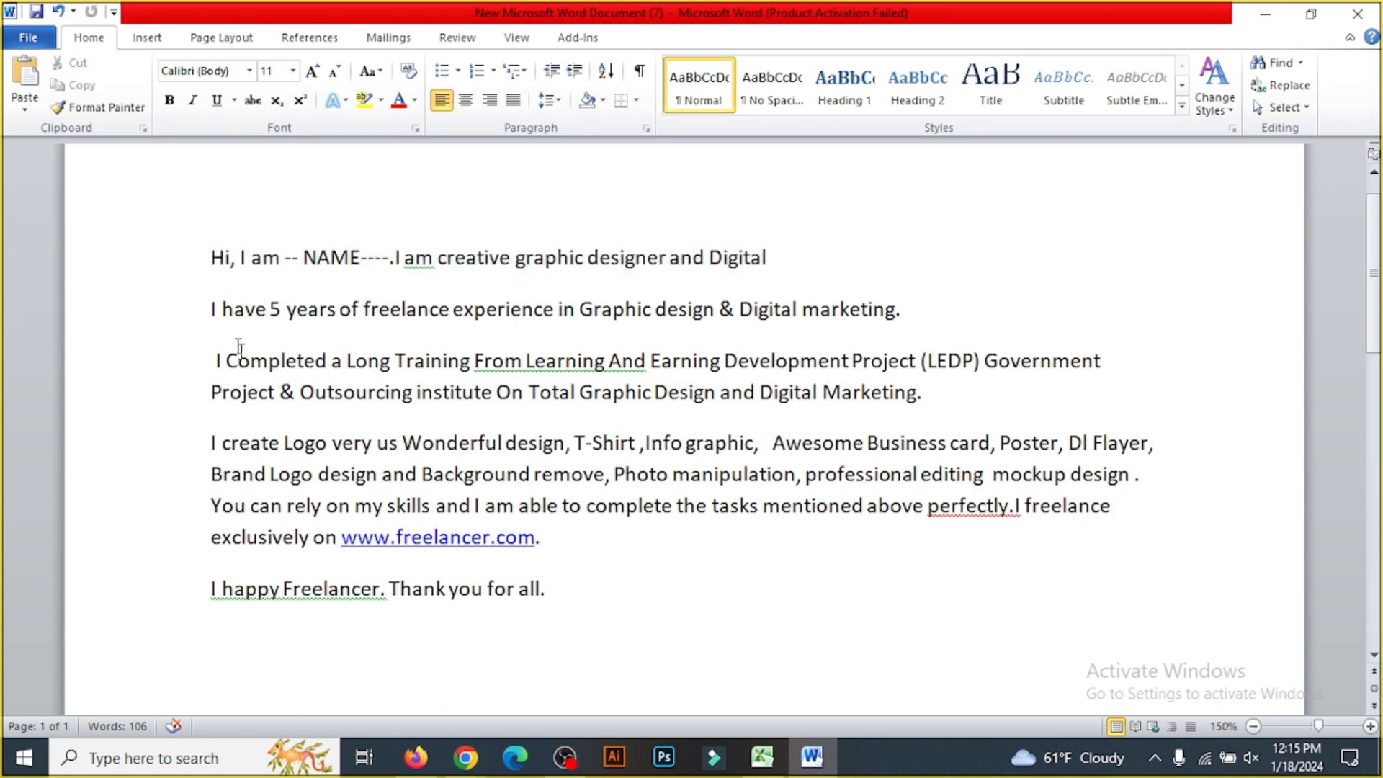
drag(211, 310, 919, 296)
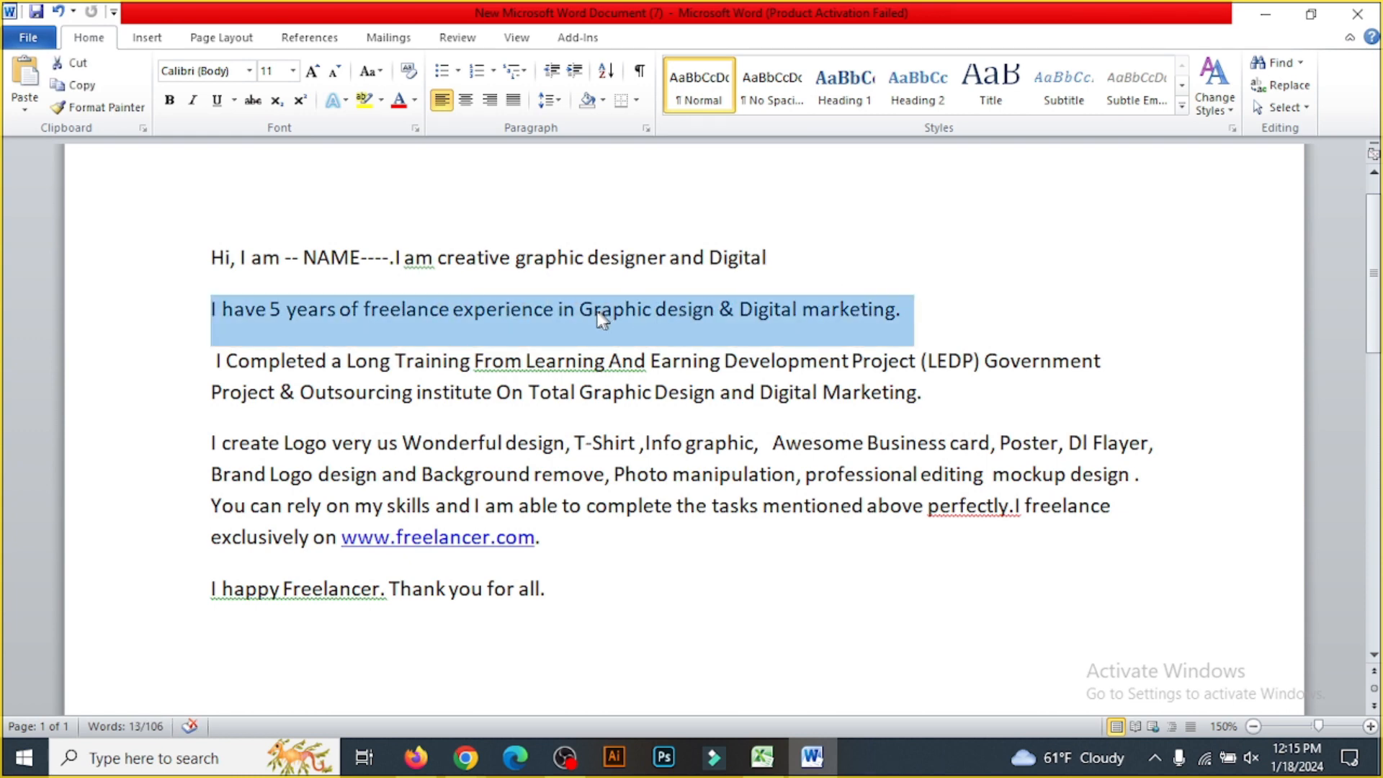
click(577, 312)
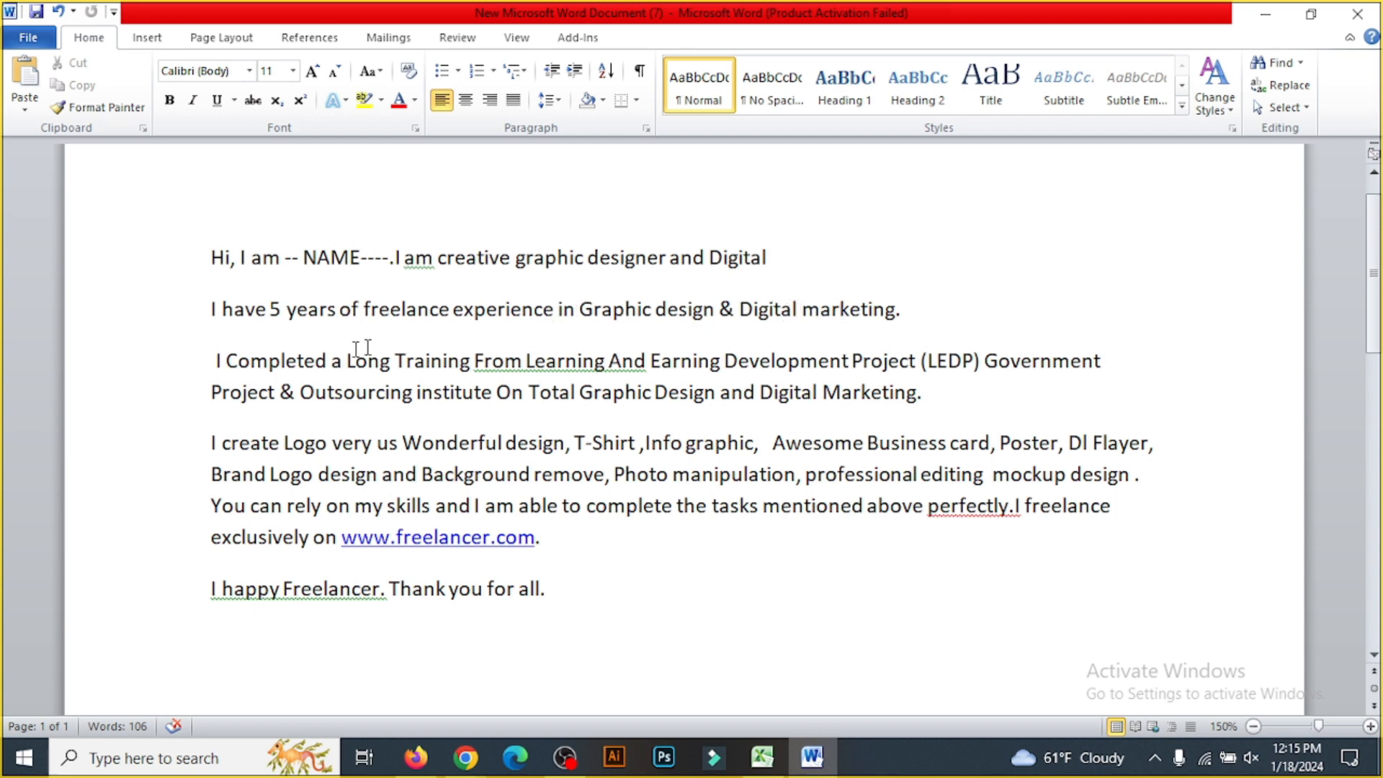
drag(212, 309, 901, 317)
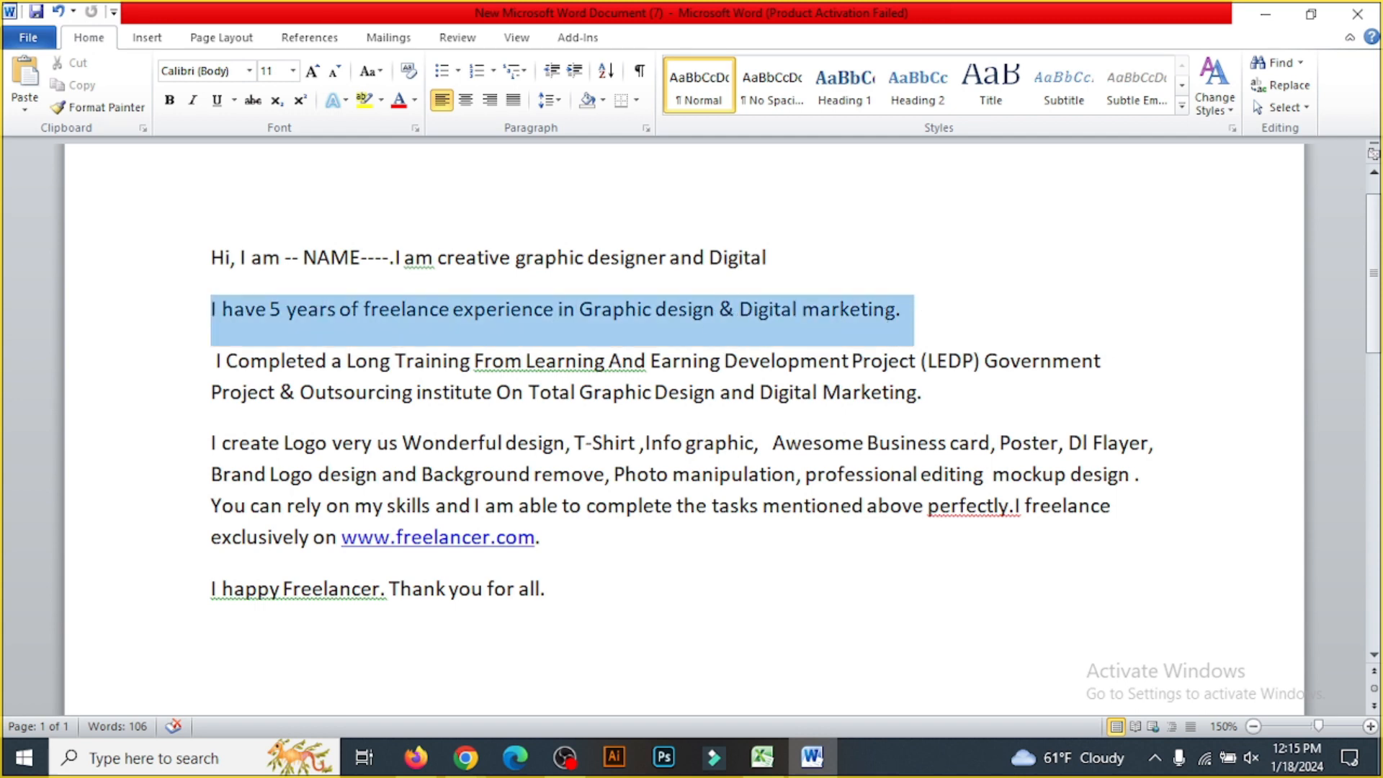
click(212, 257)
drag(211, 257, 792, 259)
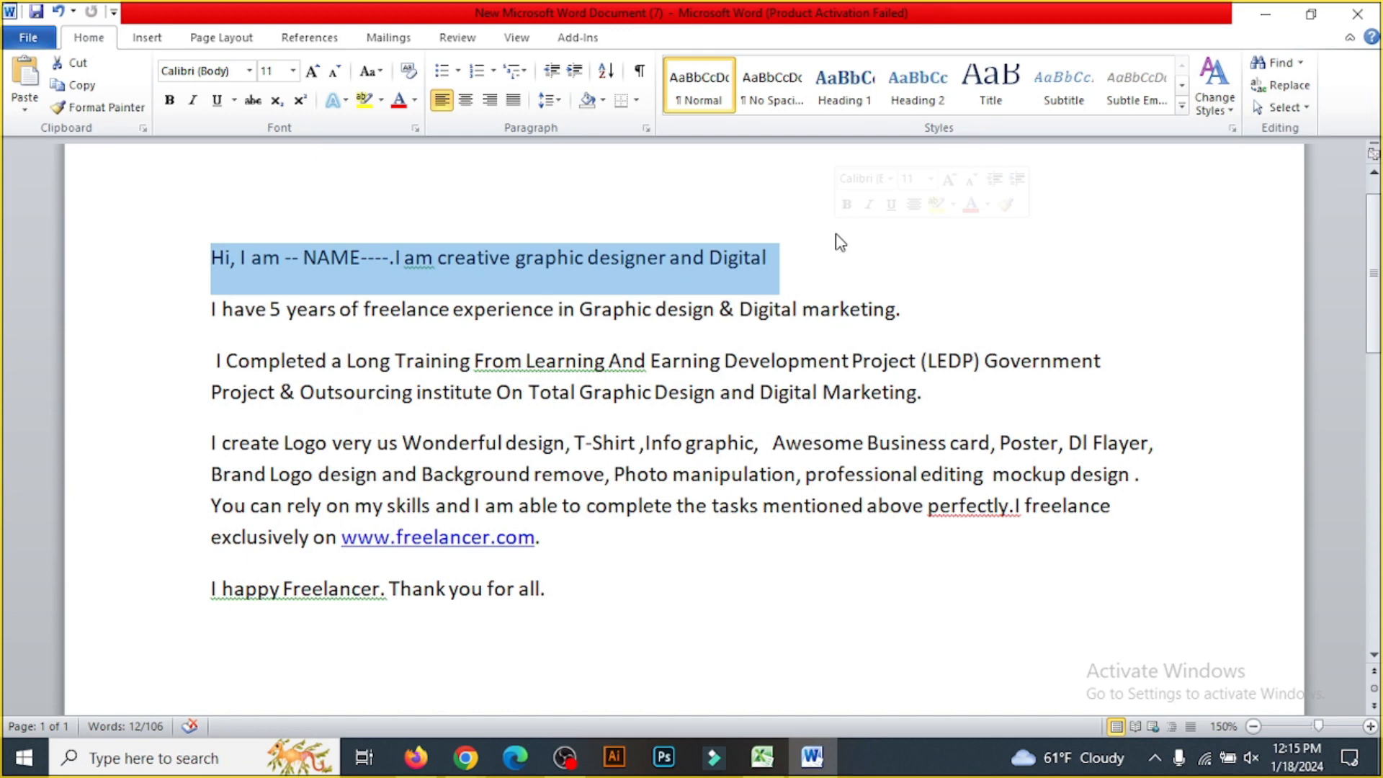
click(272, 311)
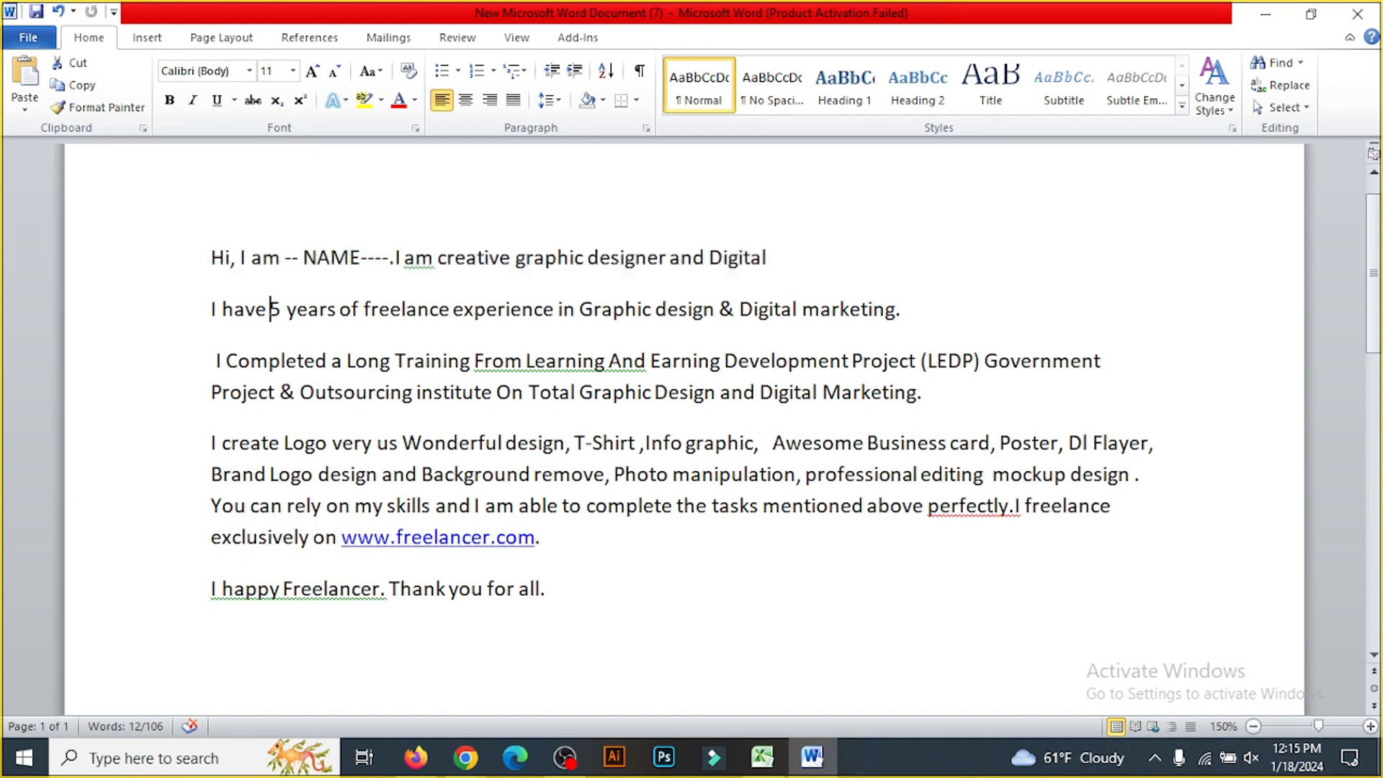
drag(212, 308, 922, 299)
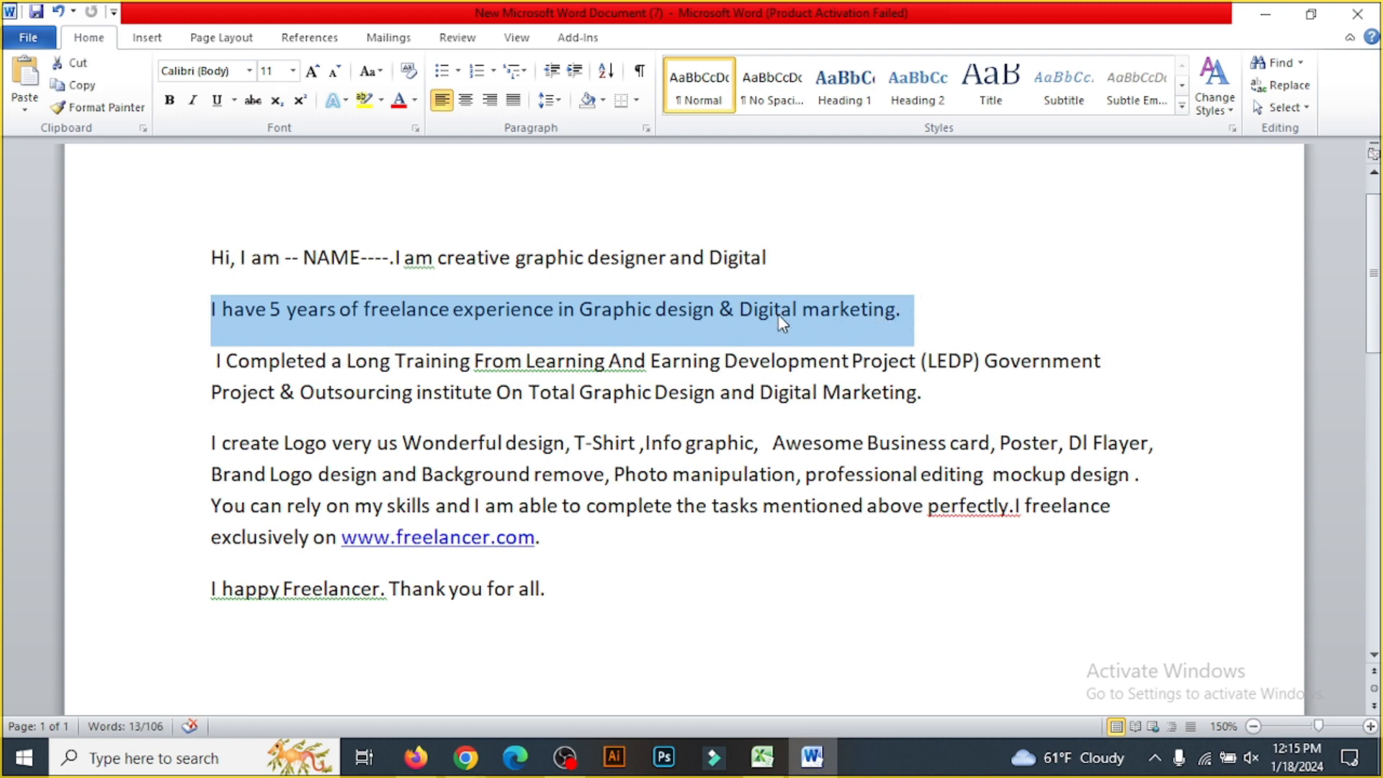
drag(781, 309, 205, 256)
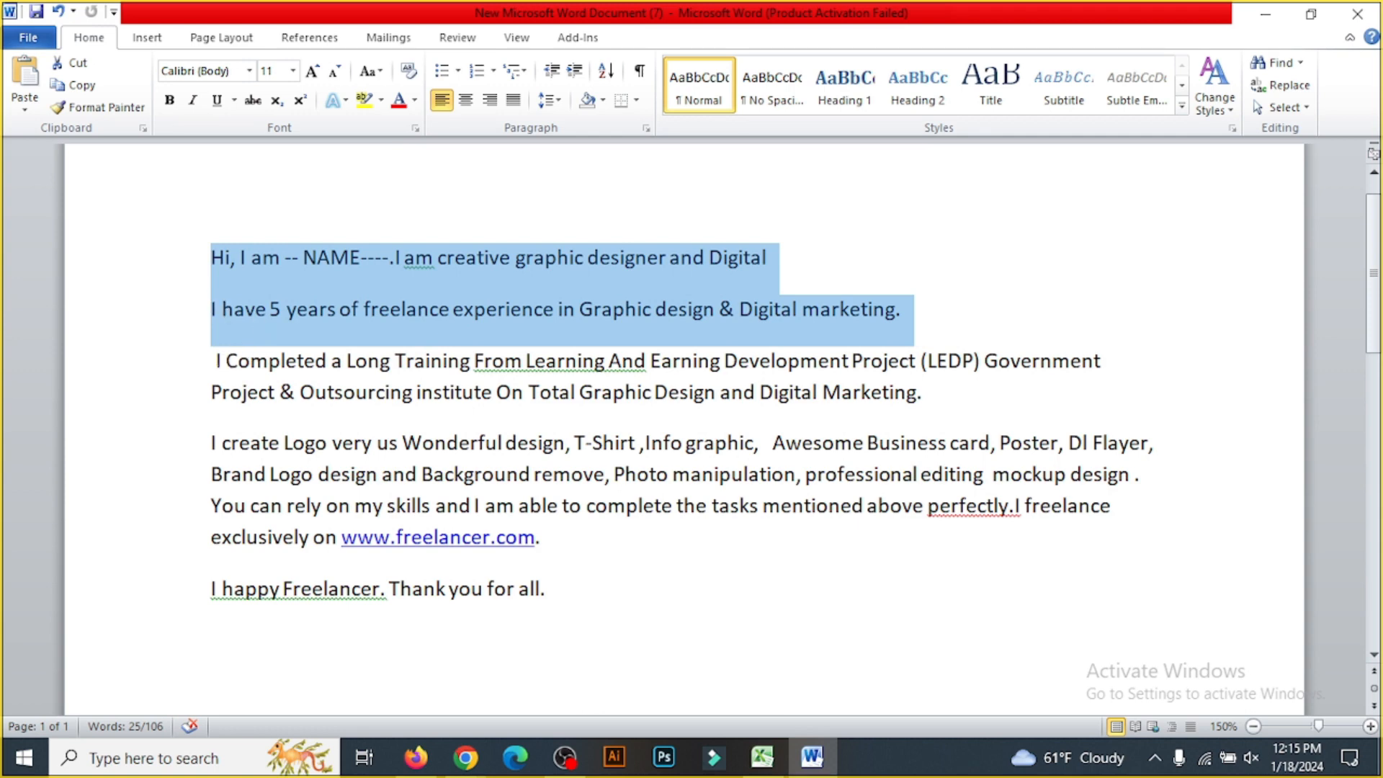
Step: Remove the extra space at the start of the "I Completed a Long Training" paragraph
click(218, 363)
key(BackSpace)
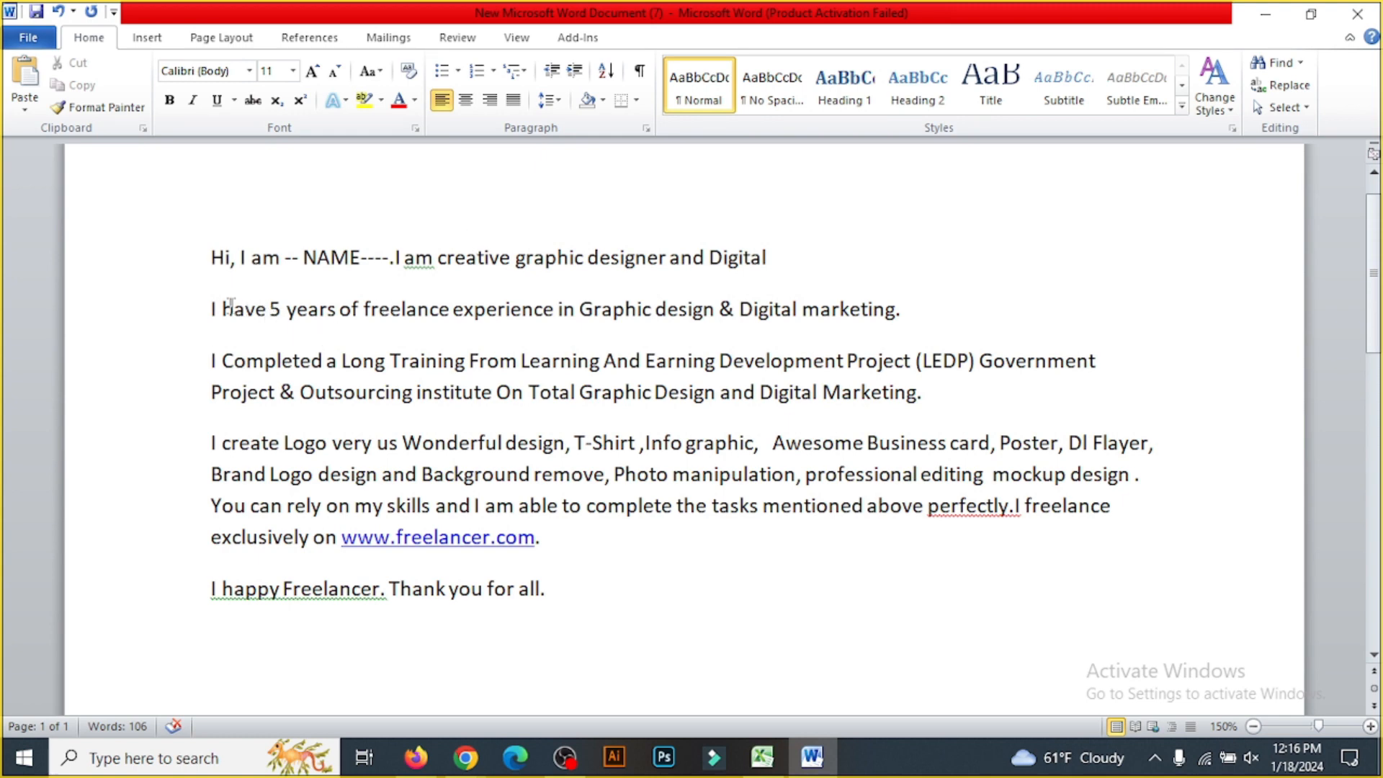
key(Up)
Step: Review the draft's experience line and LEDP training paragraph, including the Graphic Design and Digital Marketing wording
drag(212, 308, 749, 279)
click(929, 308)
drag(496, 395, 925, 395)
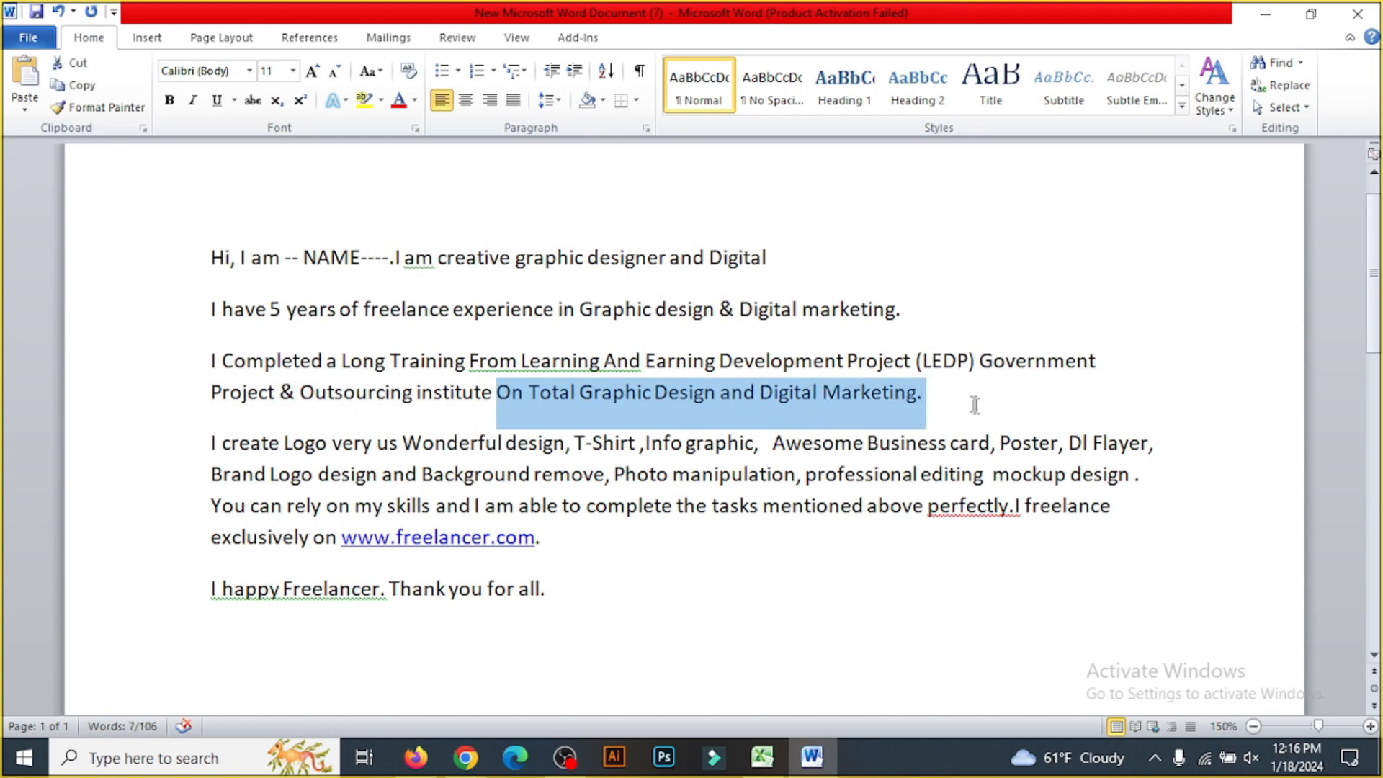
click(972, 405)
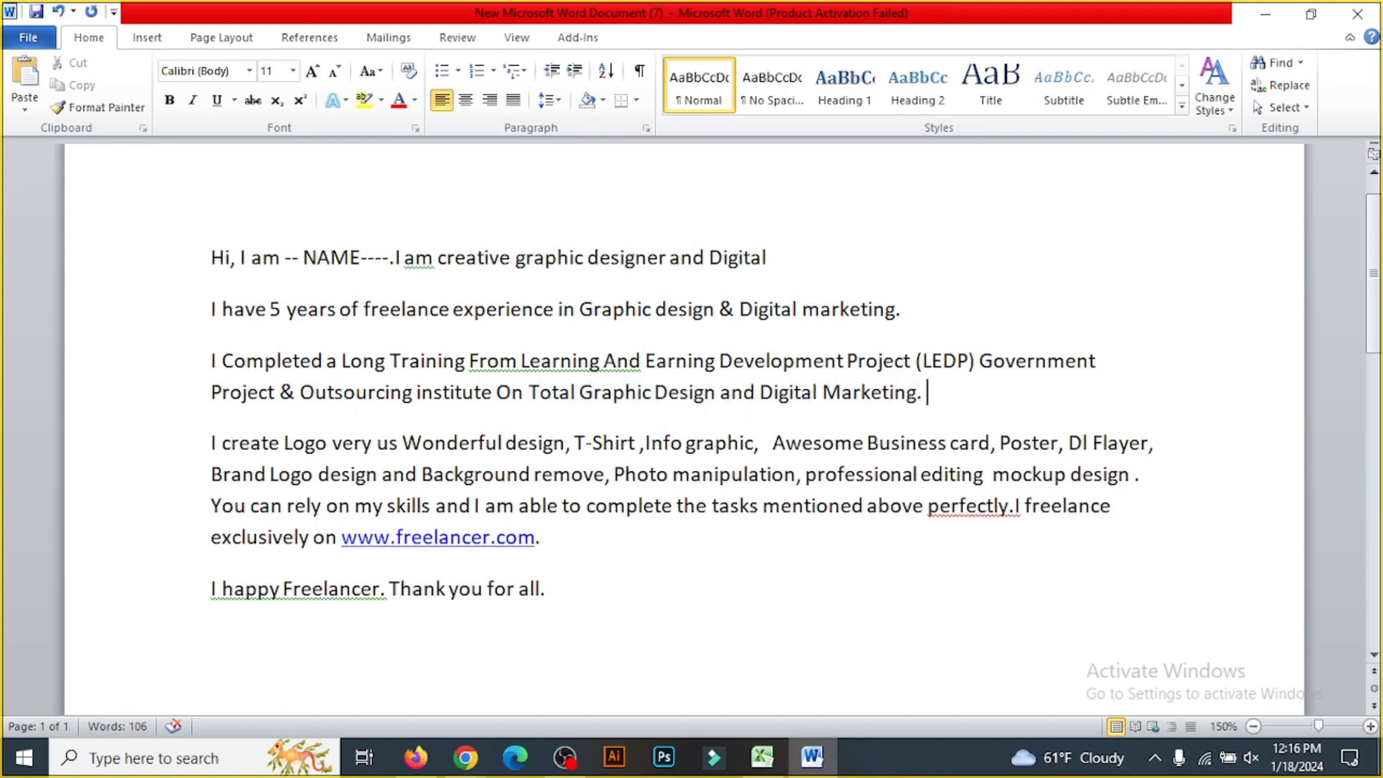
drag(529, 395, 826, 367)
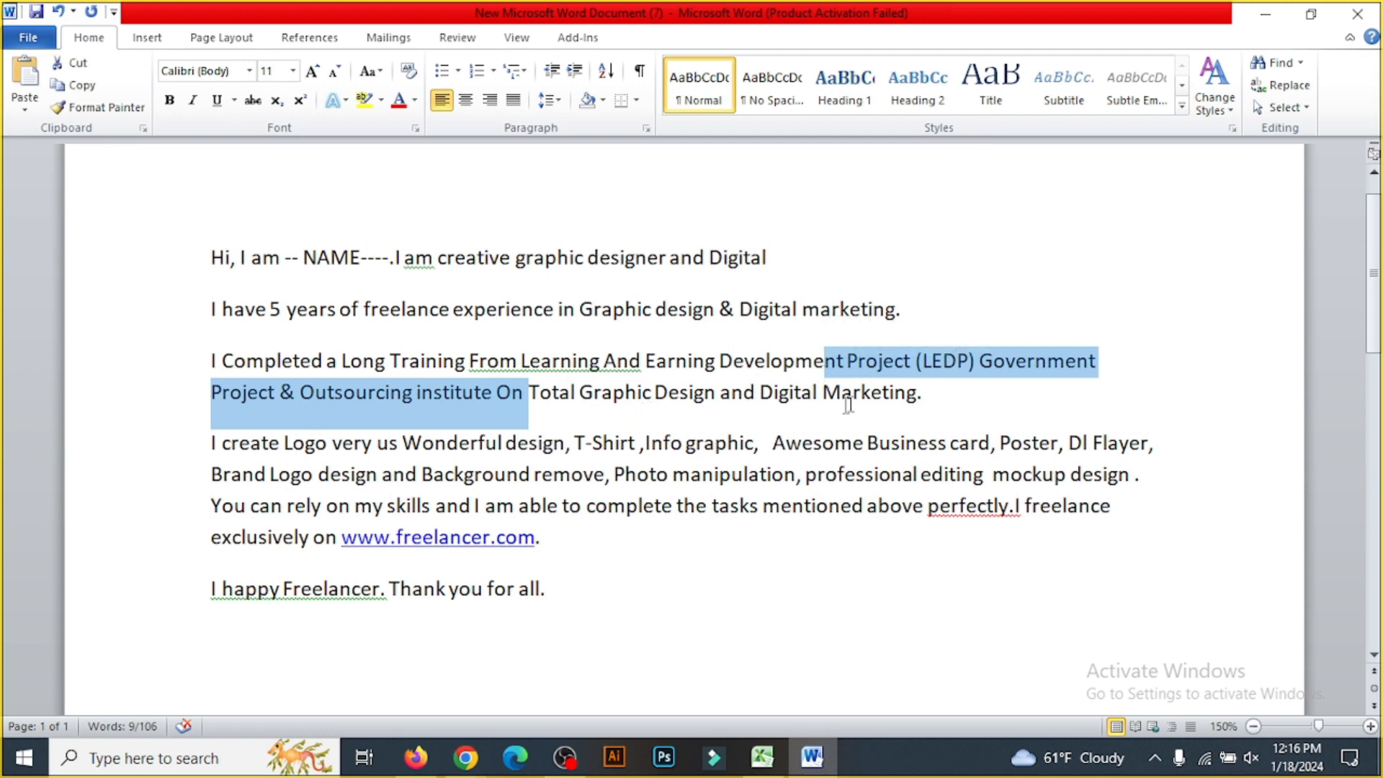
click(927, 393)
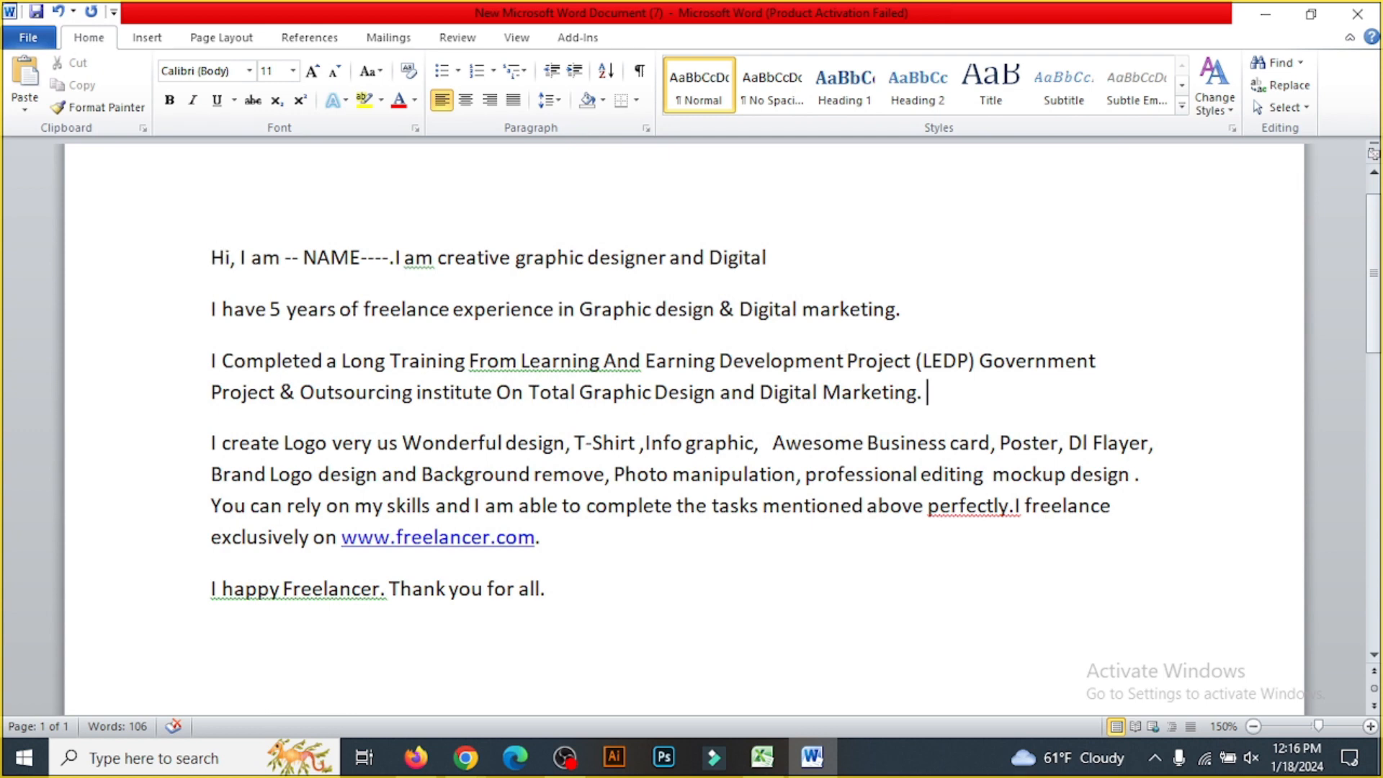
drag(203, 260, 766, 266)
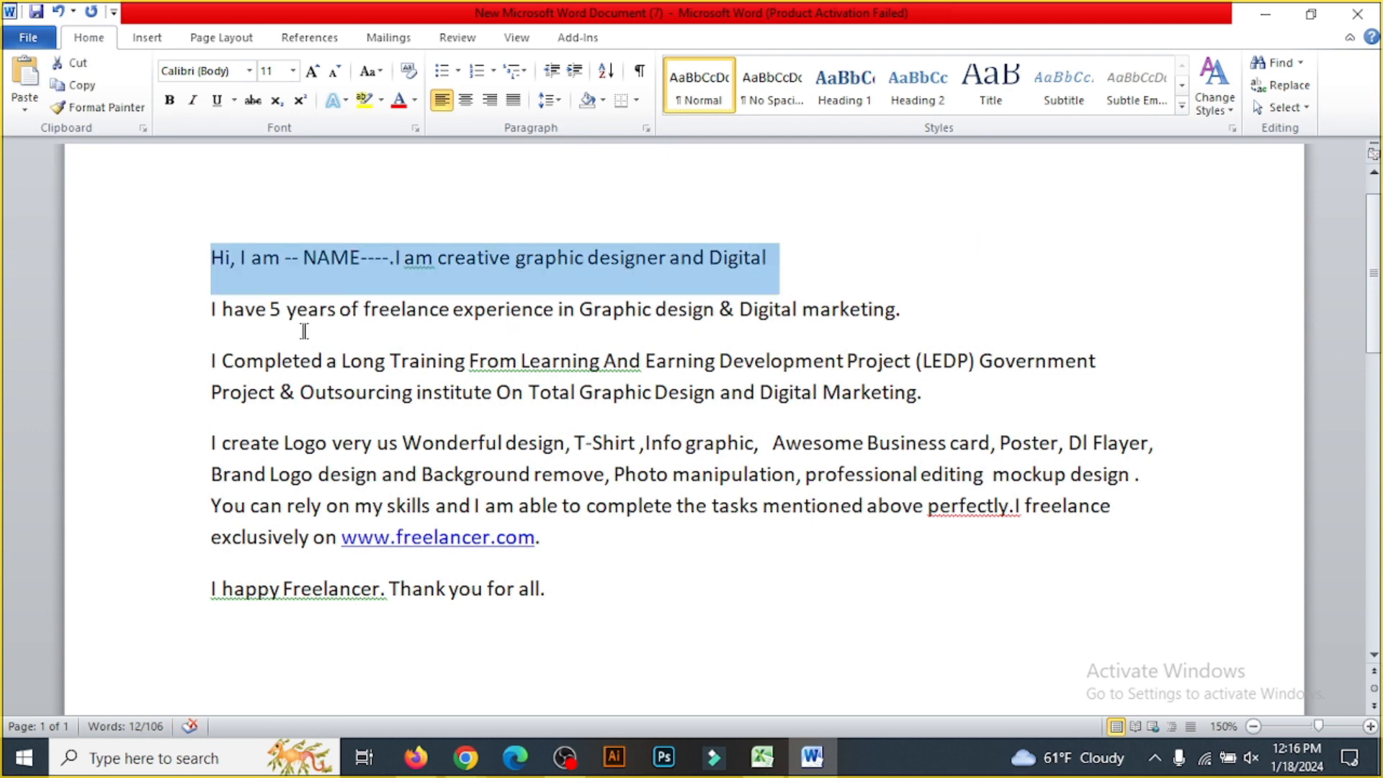
click(246, 309)
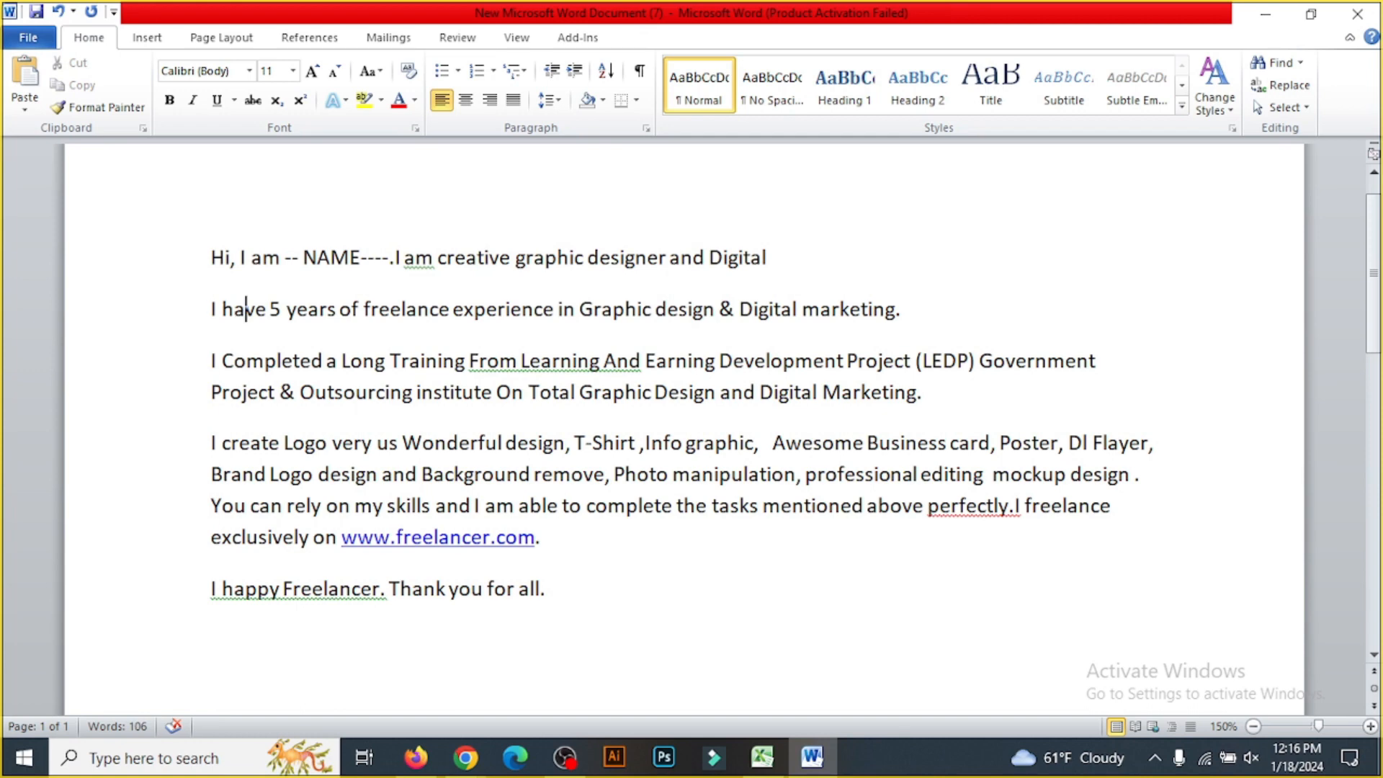
drag(210, 309, 901, 310)
click(213, 360)
triple_click(213, 360)
click(211, 392)
drag(211, 361, 970, 399)
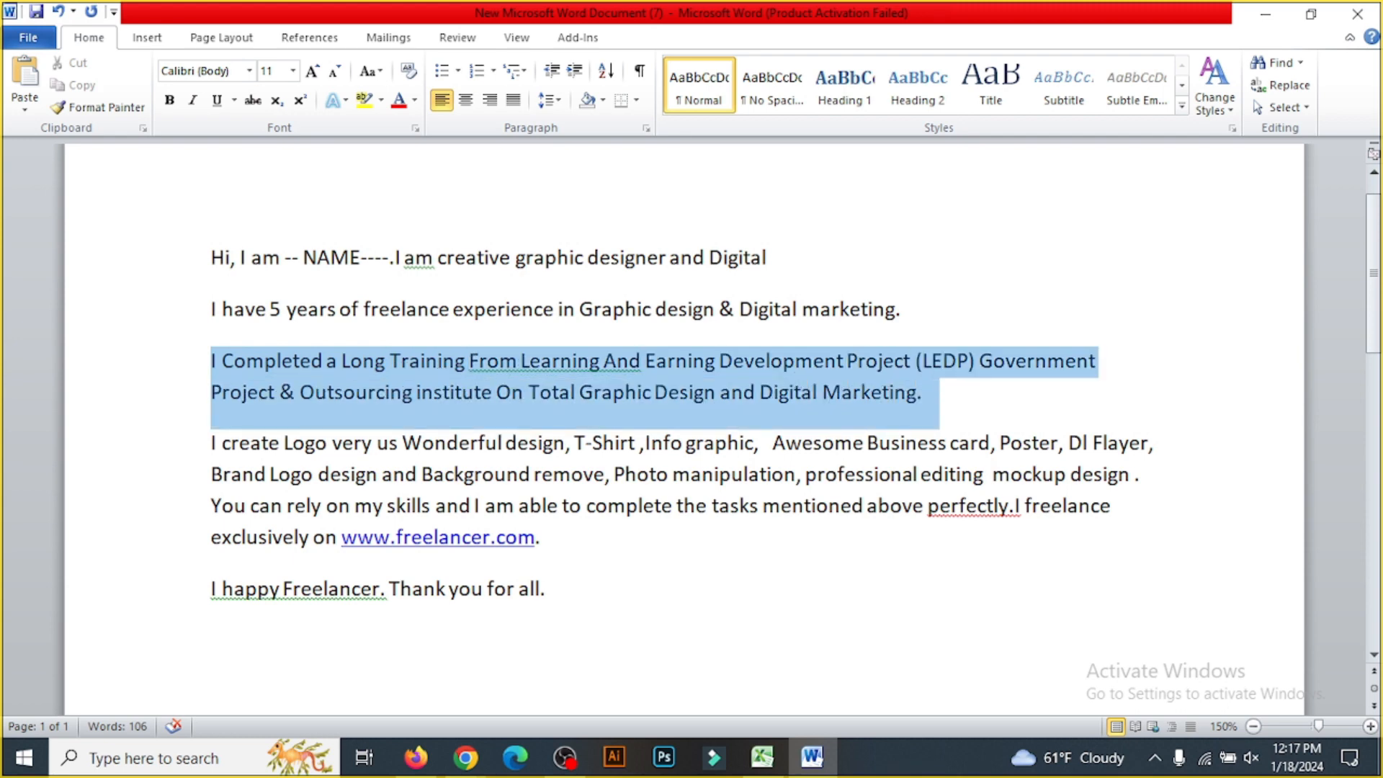
click(953, 408)
double_click(173, 378)
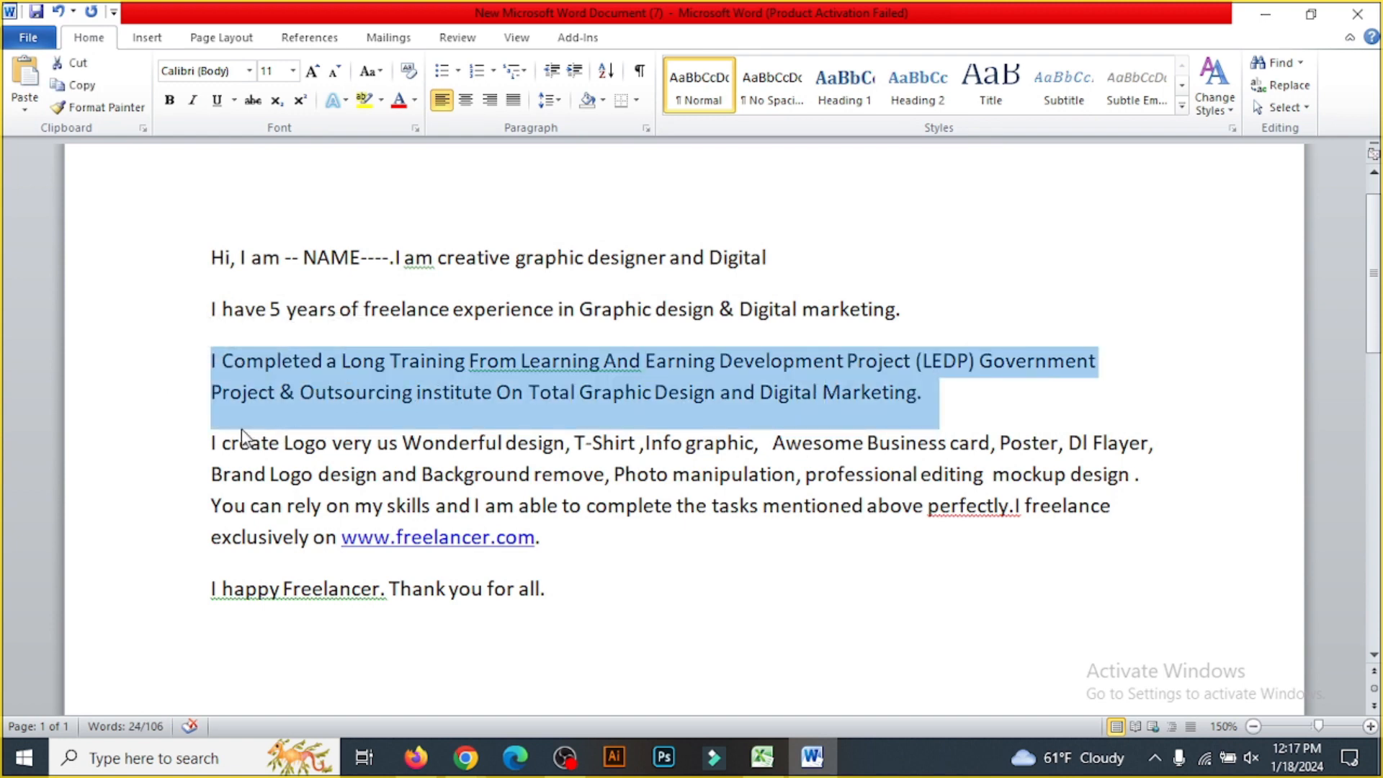
click(277, 407)
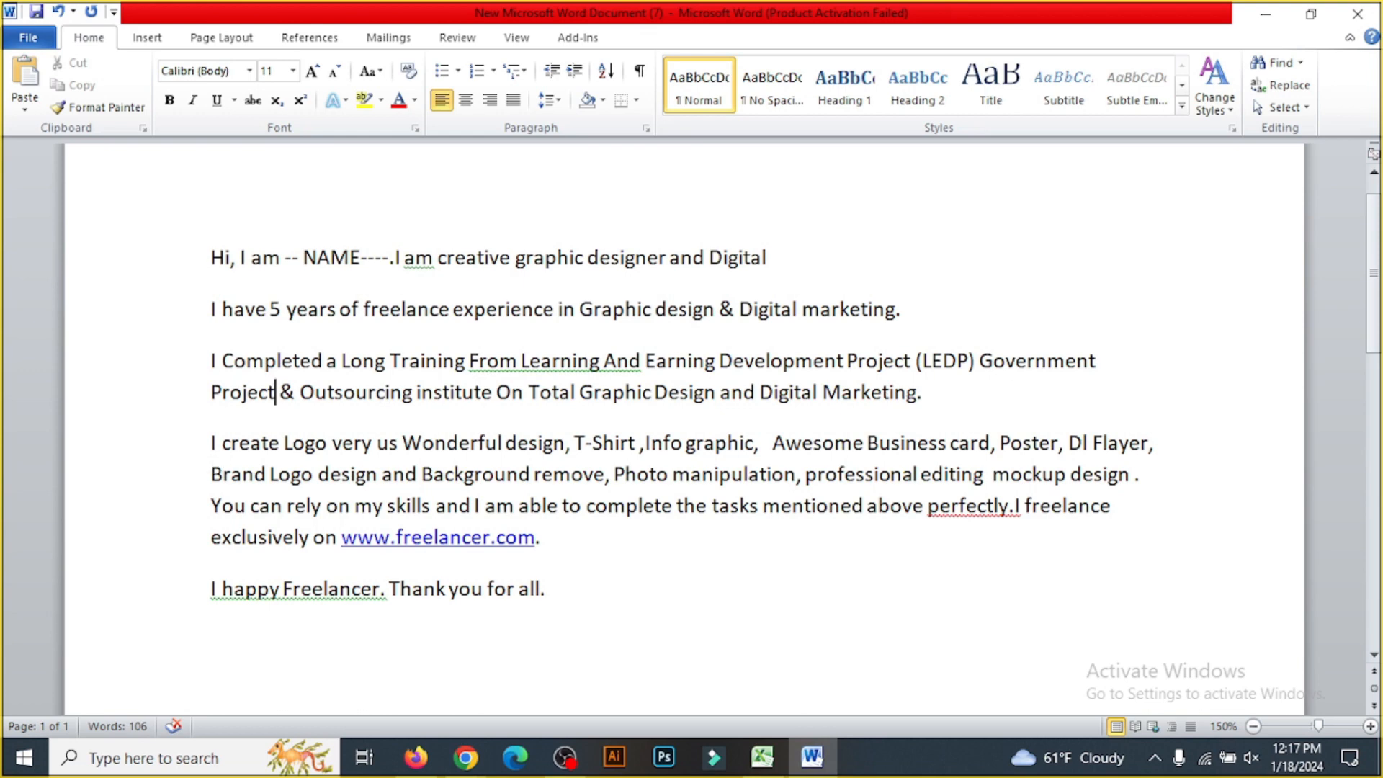
Step: Check the "I create Logo" services paragraph and insert the missing space between "perfectly." and "I freelance"
scroll(684, 432, down, 1)
drag(211, 371, 320, 370)
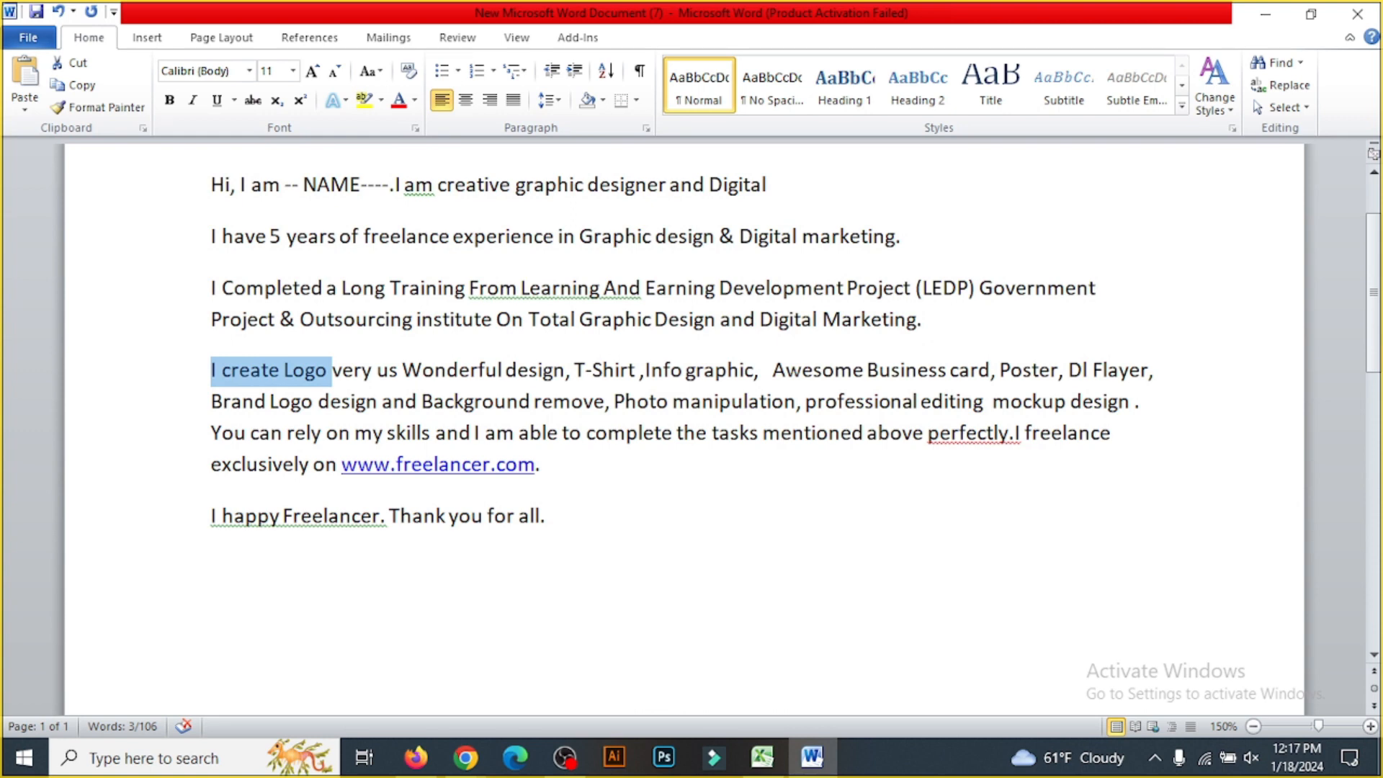
click(609, 402)
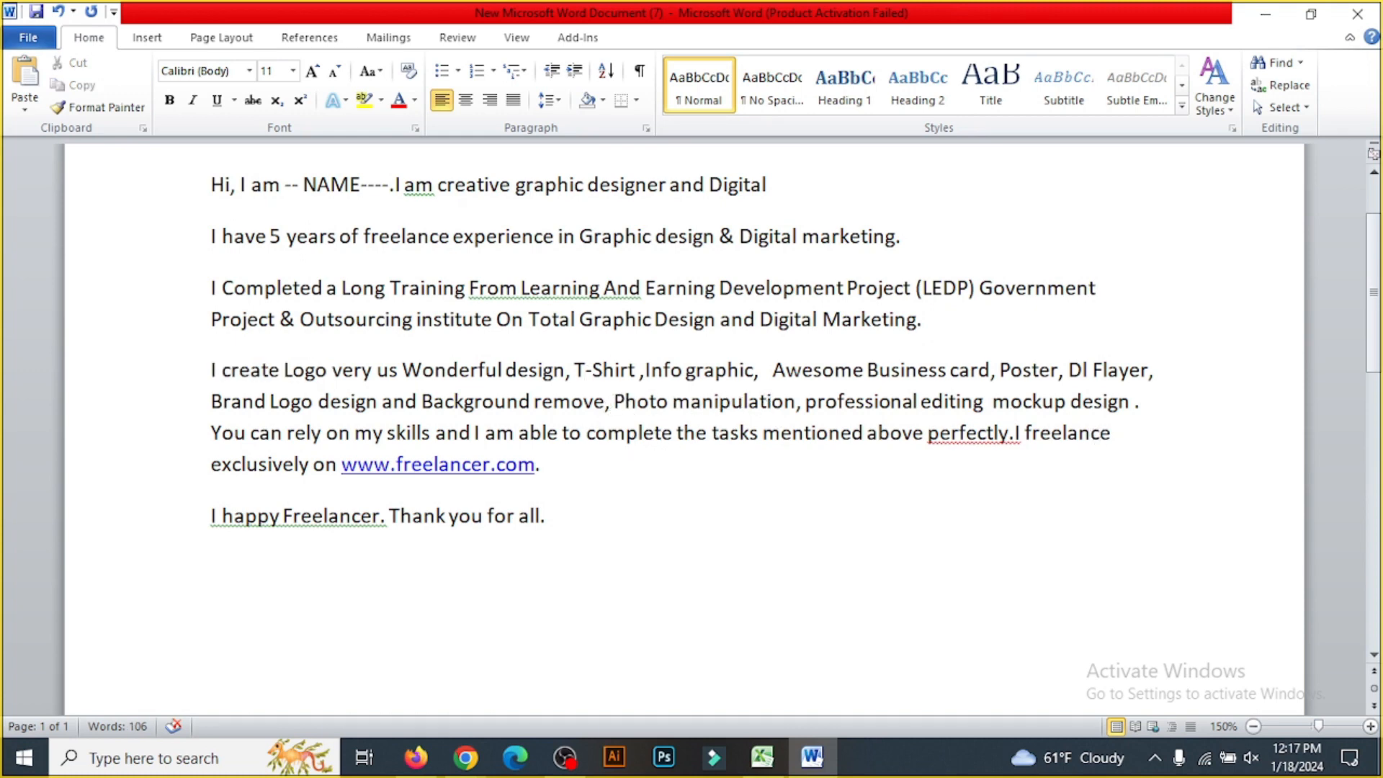
drag(612, 401, 582, 380)
click(623, 403)
click(1015, 432)
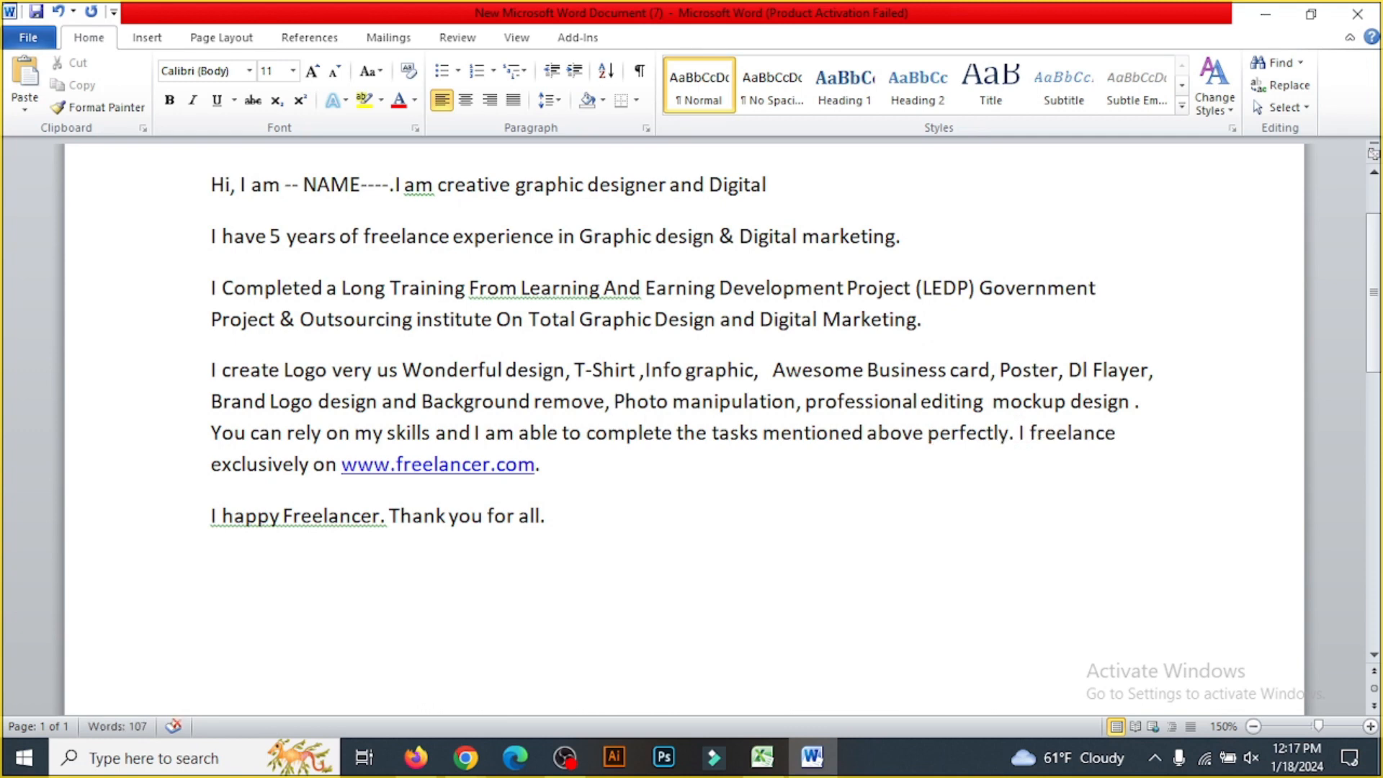
Step: Add a new line reading "My portfolio site – WWWW.Site..." between the services paragraph and the "You can rely on my skills" text
click(1154, 399)
key(Return)
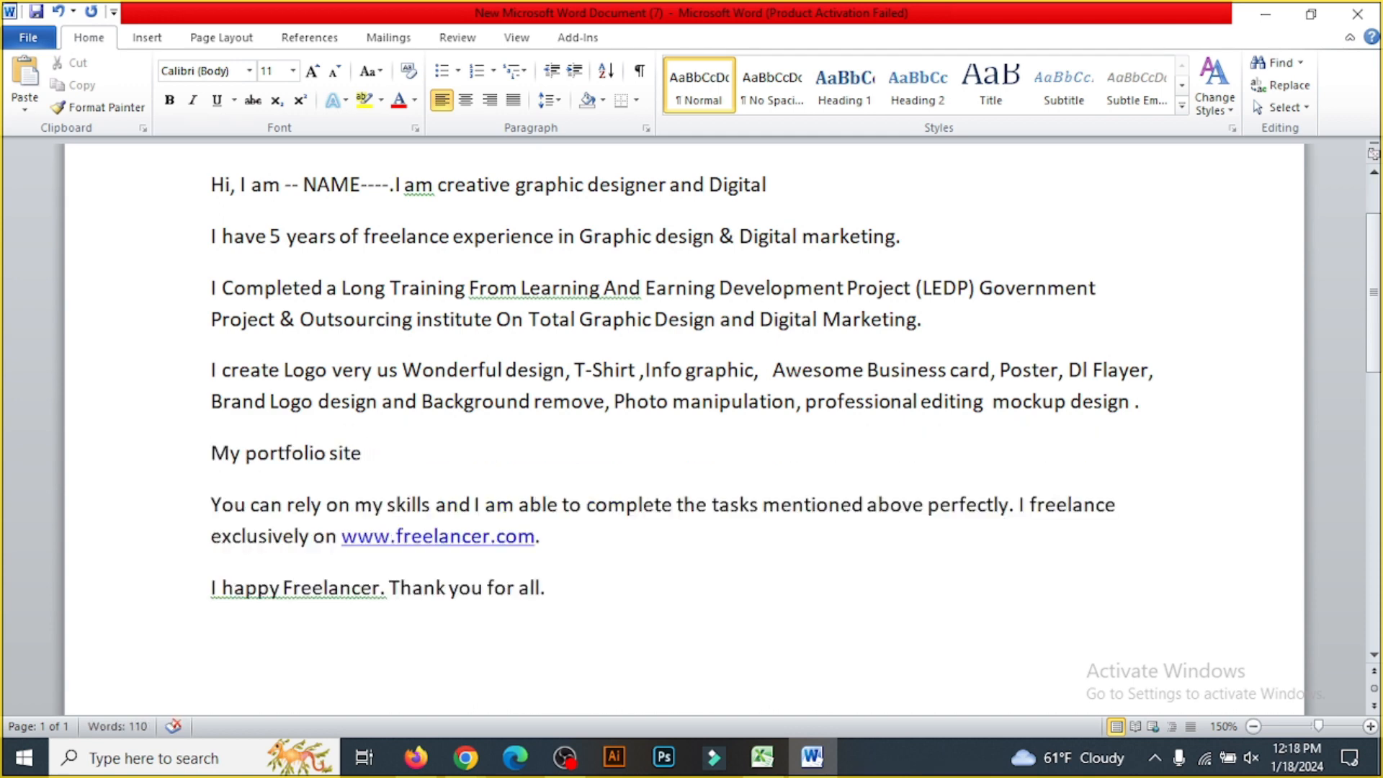
text(- WW)
text(WW.)
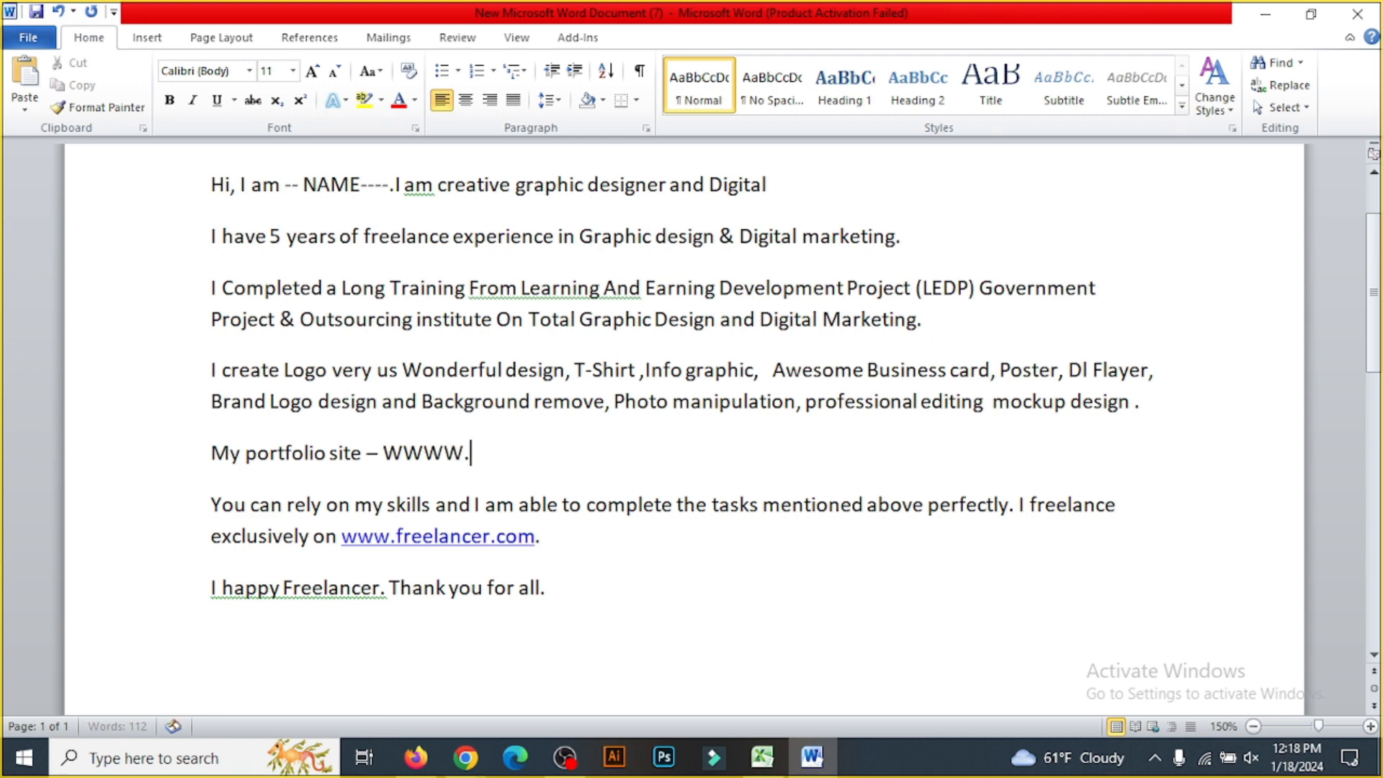
text(Site....)
drag(525, 454, 382, 454)
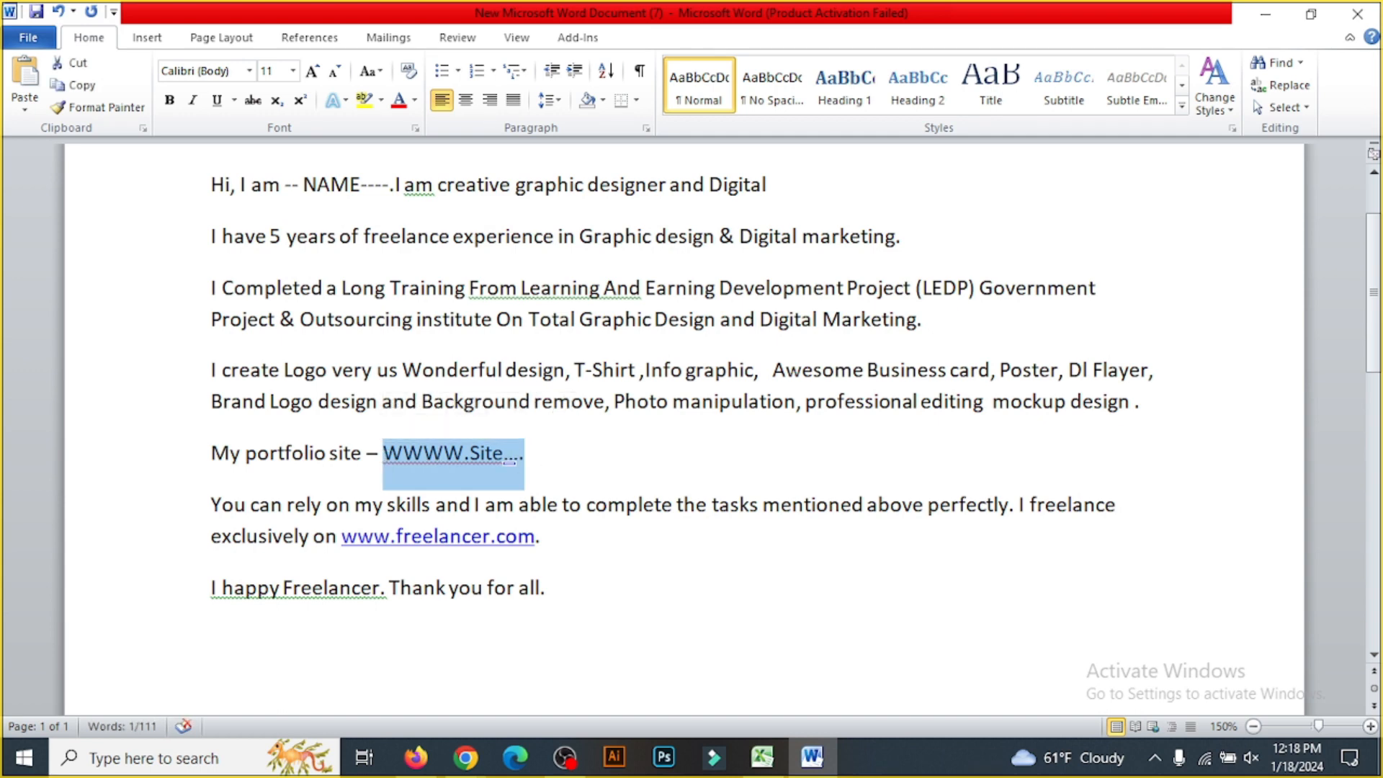
click(543, 461)
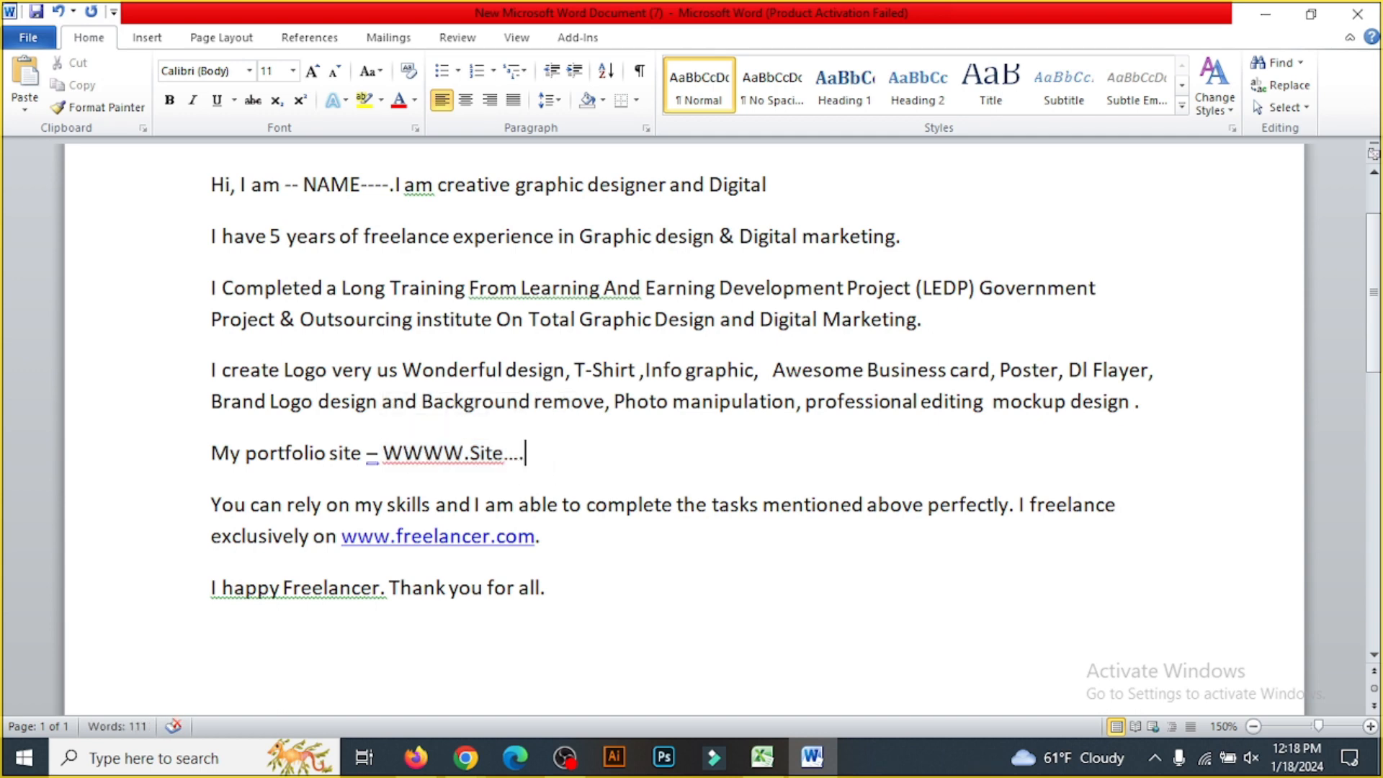
drag(383, 452, 538, 461)
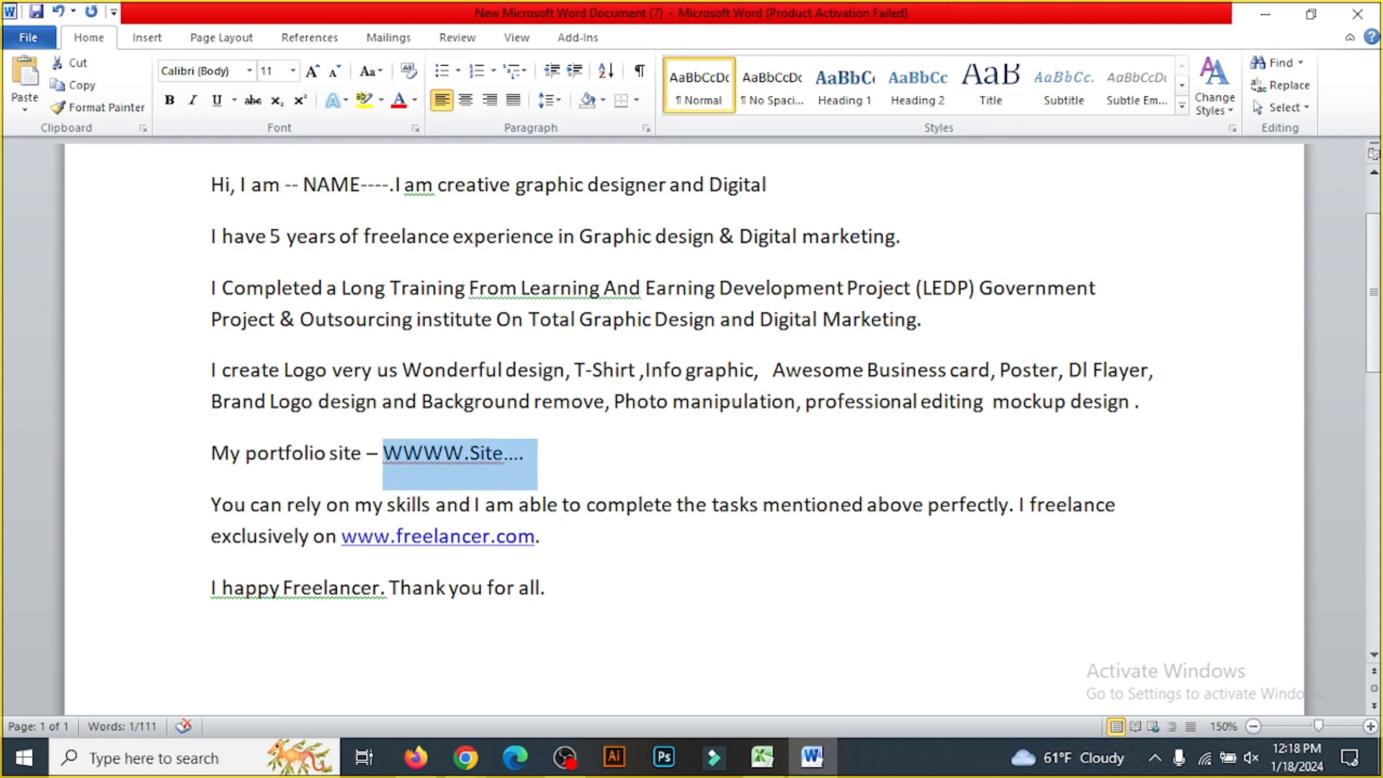
click(555, 474)
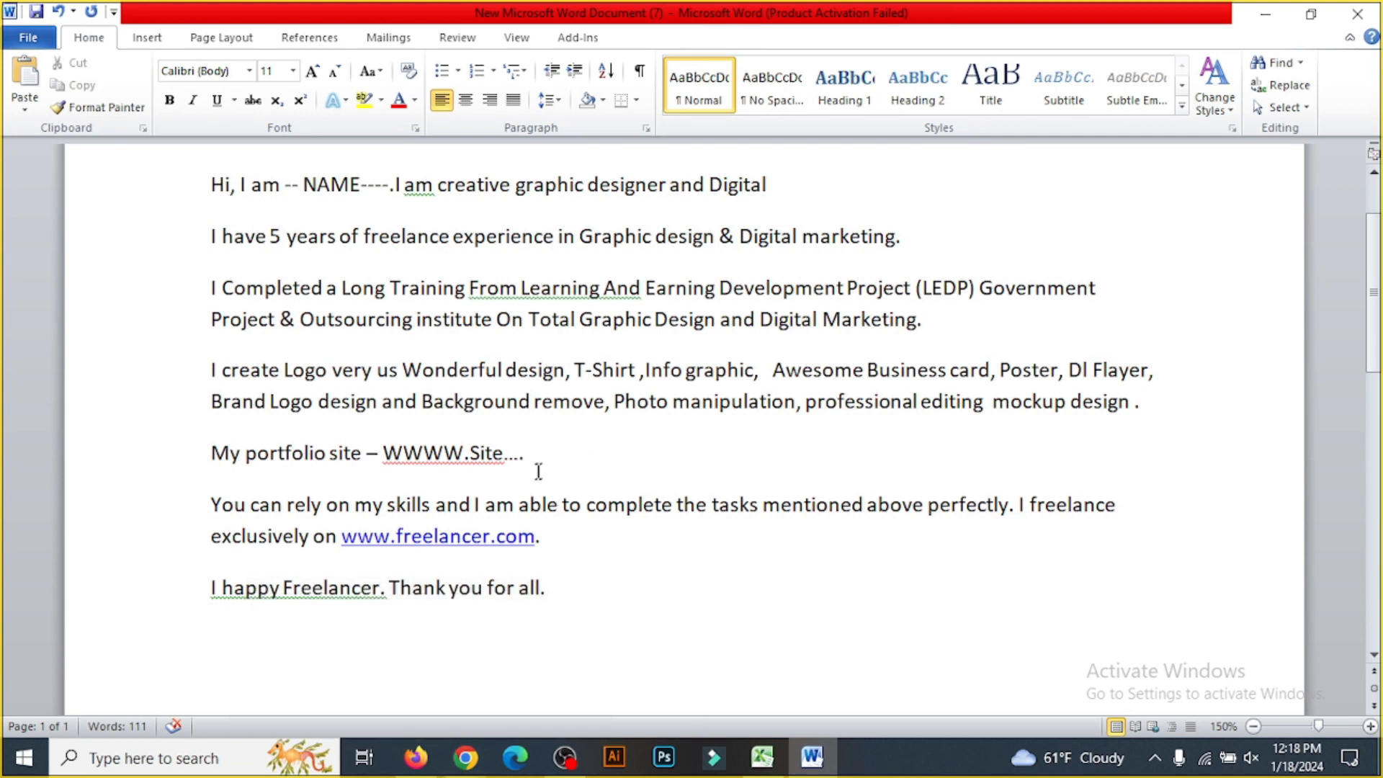
key(BackSpace)
Step: Switch to the Facebook window in Chrome and open a new browser tab
mouse_move(464, 756)
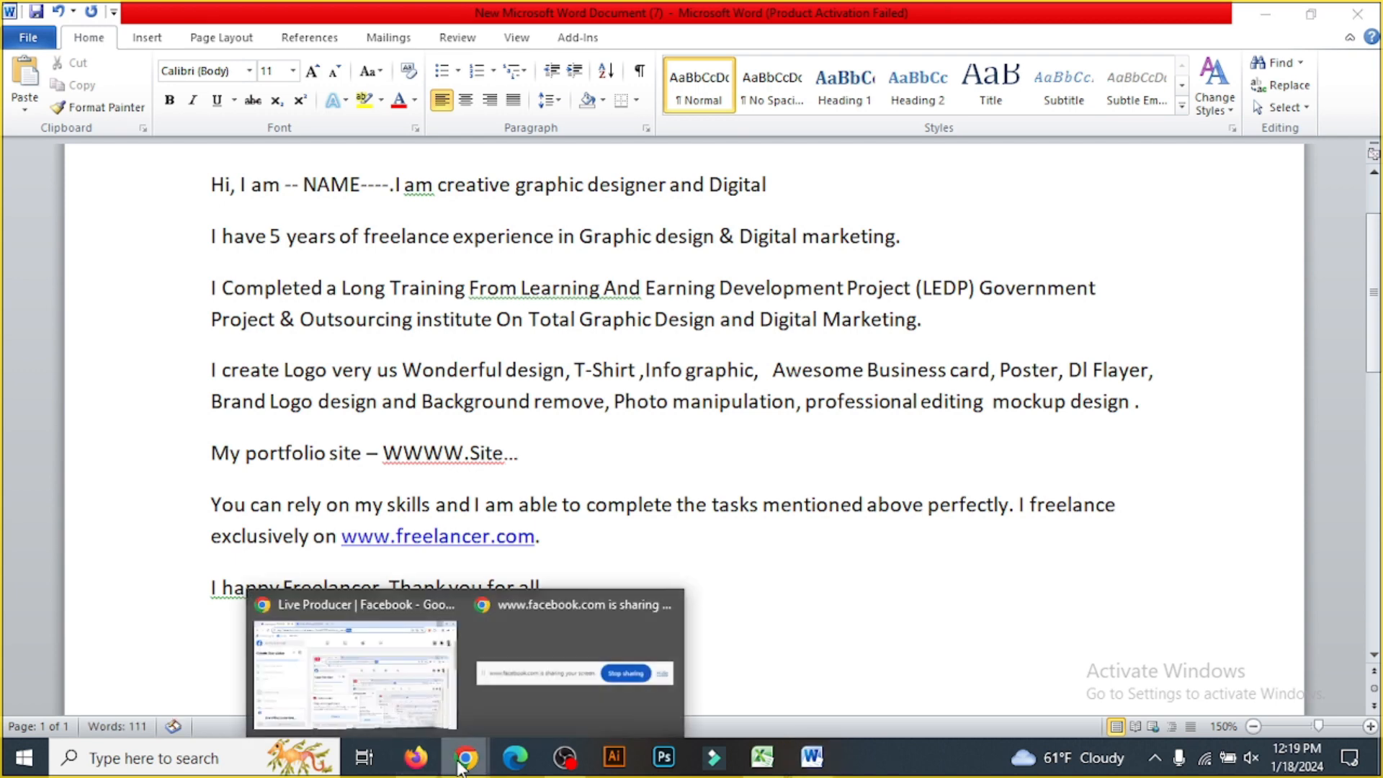
click(385, 682)
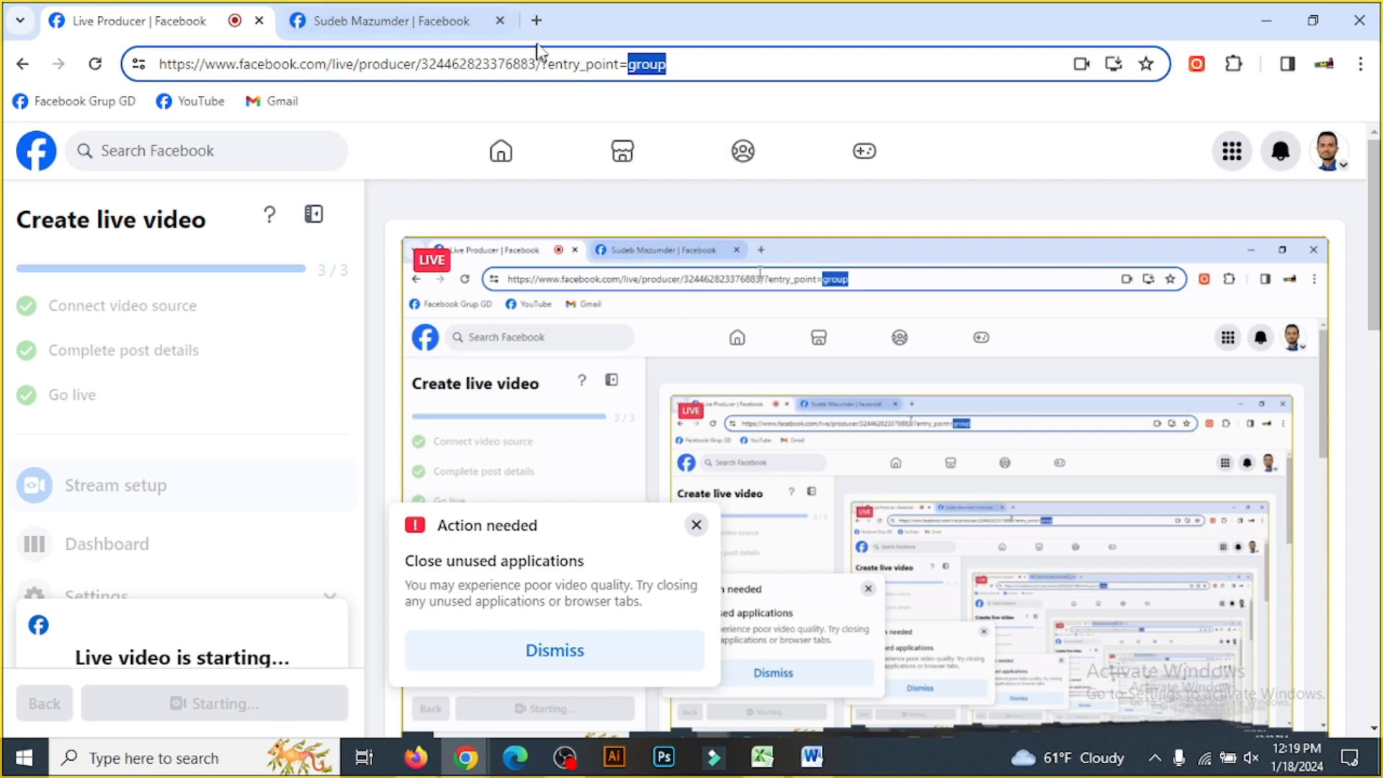
click(535, 20)
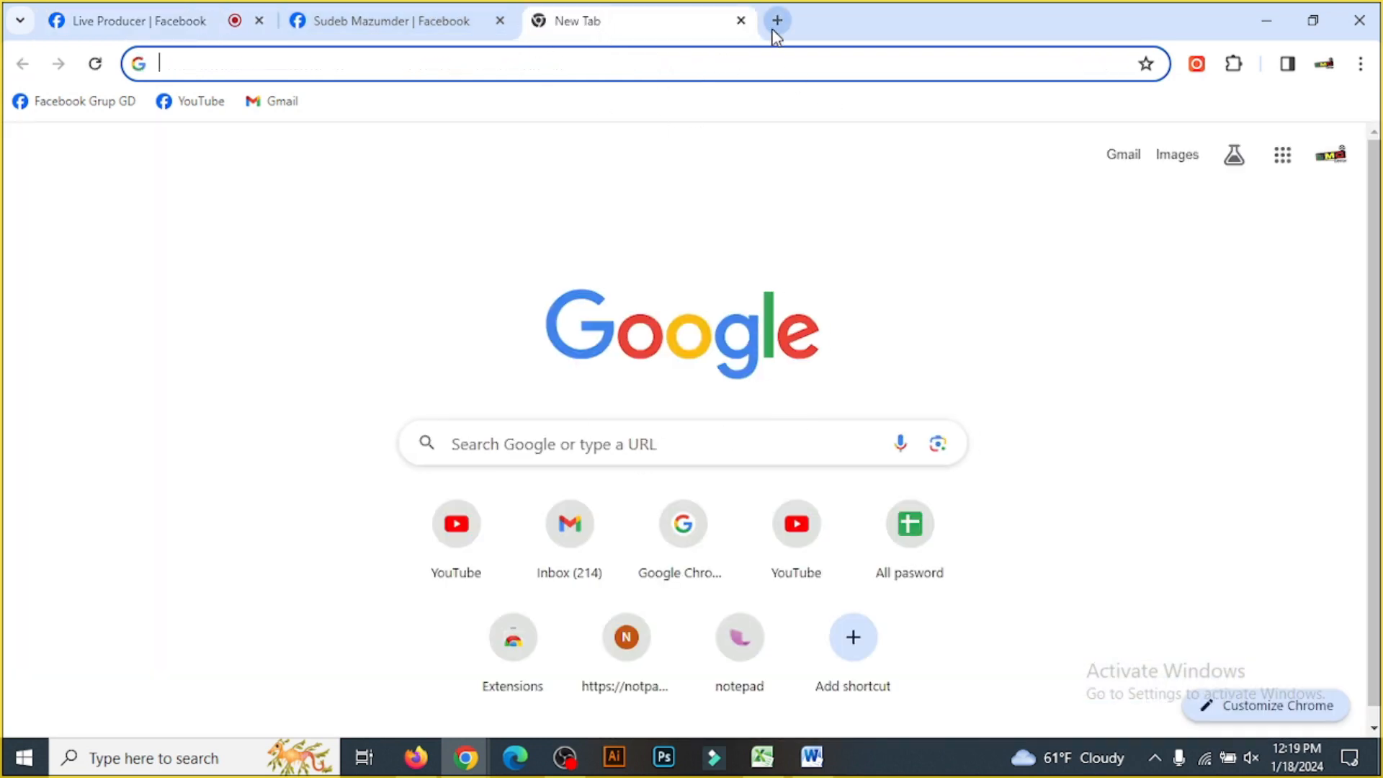
Step: Copy the full web address of the Facebook group profile page as the sample long link
click(414, 29)
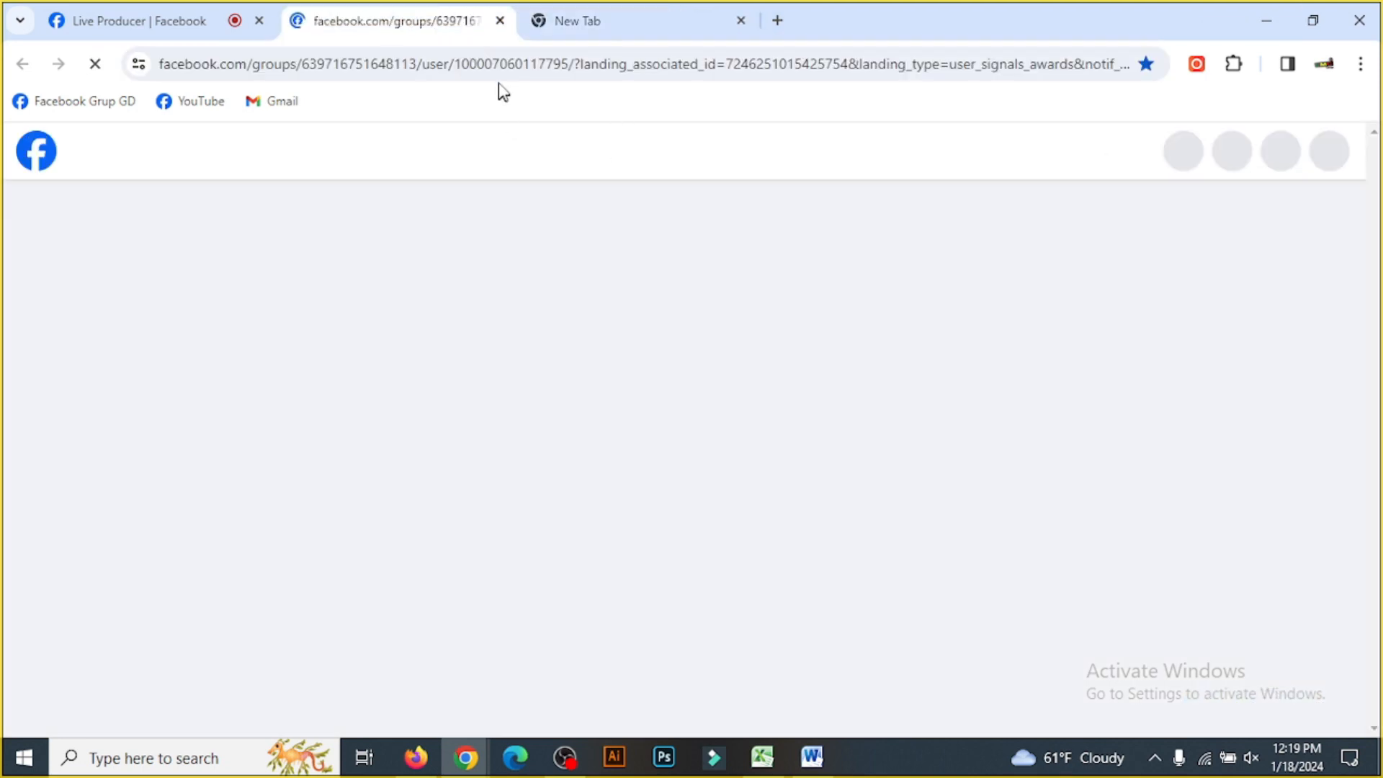
click(504, 66)
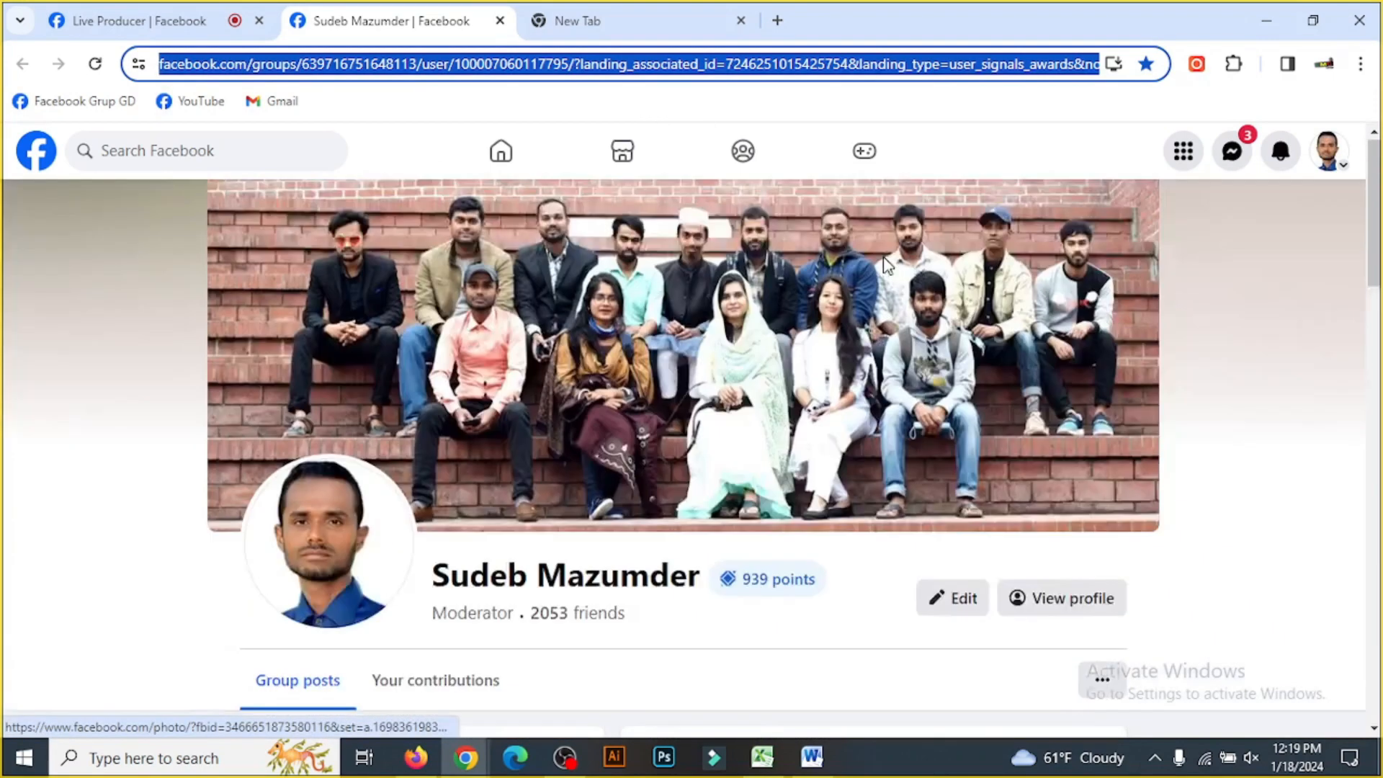
scroll(883, 261, down, 5)
scroll(882, 256, up, 5)
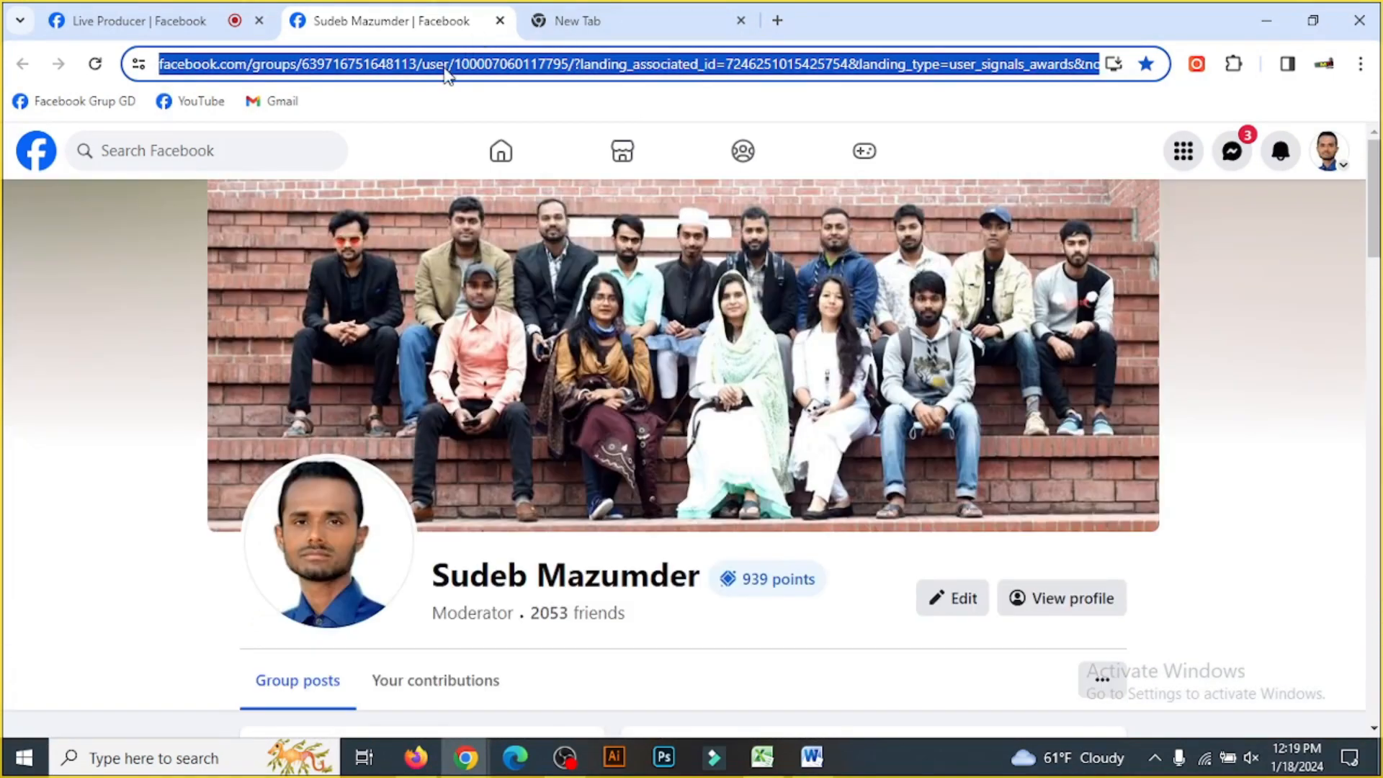
click(547, 65)
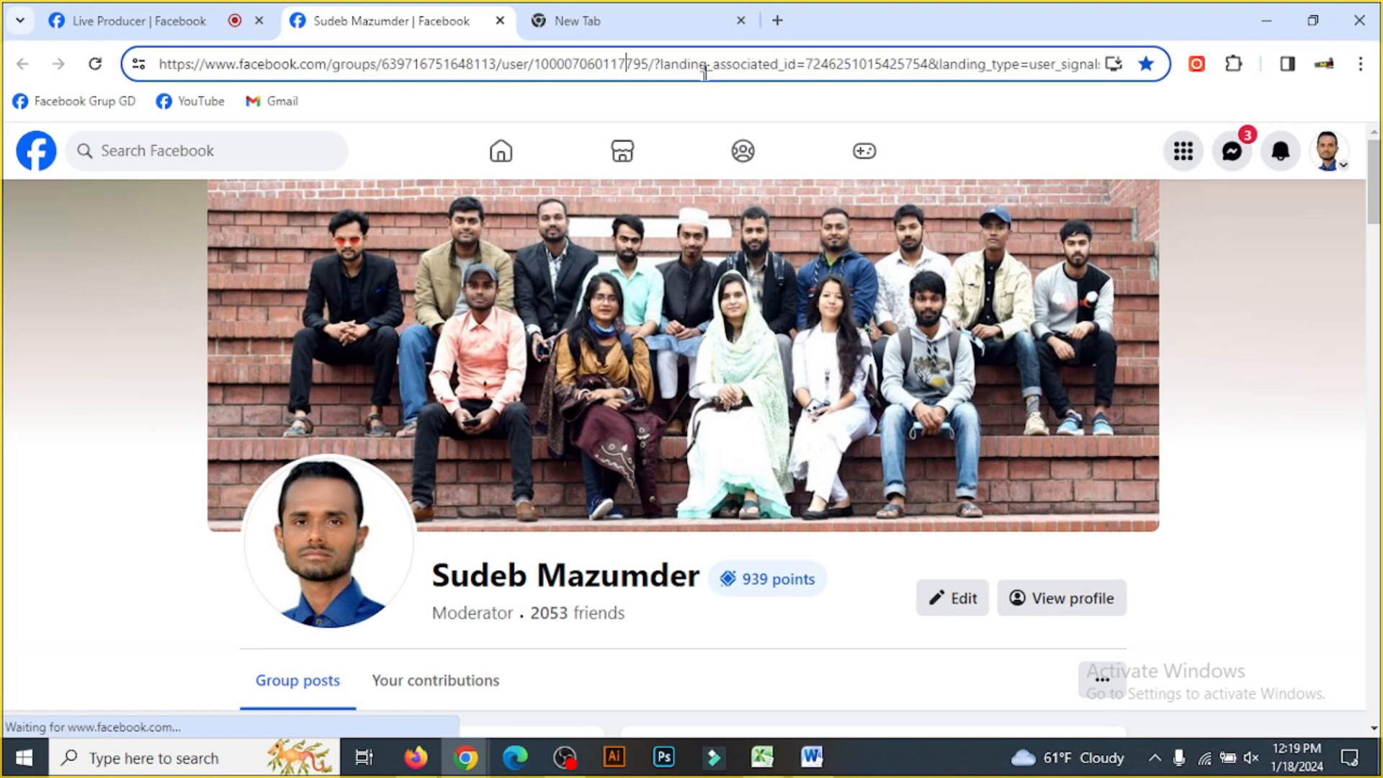
key(ctrl+a)
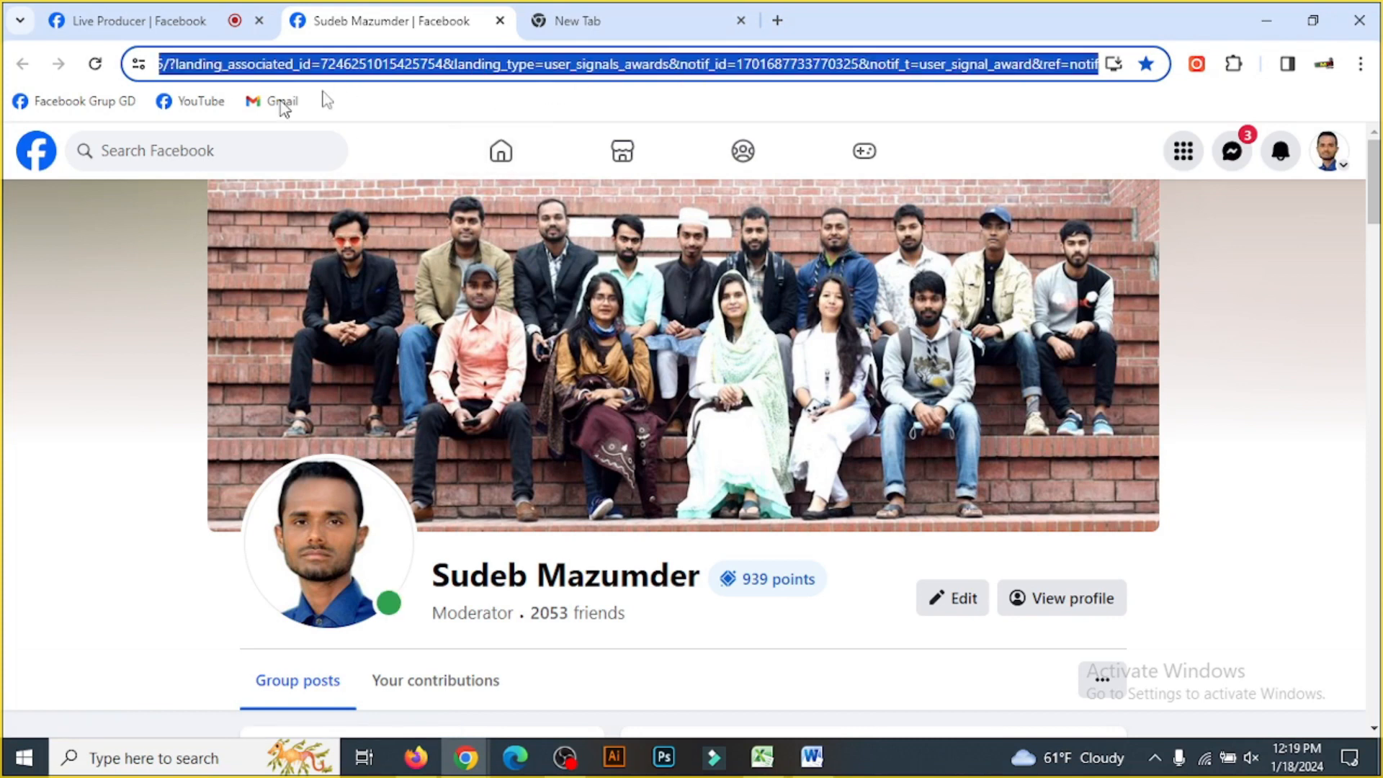
click(830, 63)
triple_click(852, 63)
key(ctrl+c)
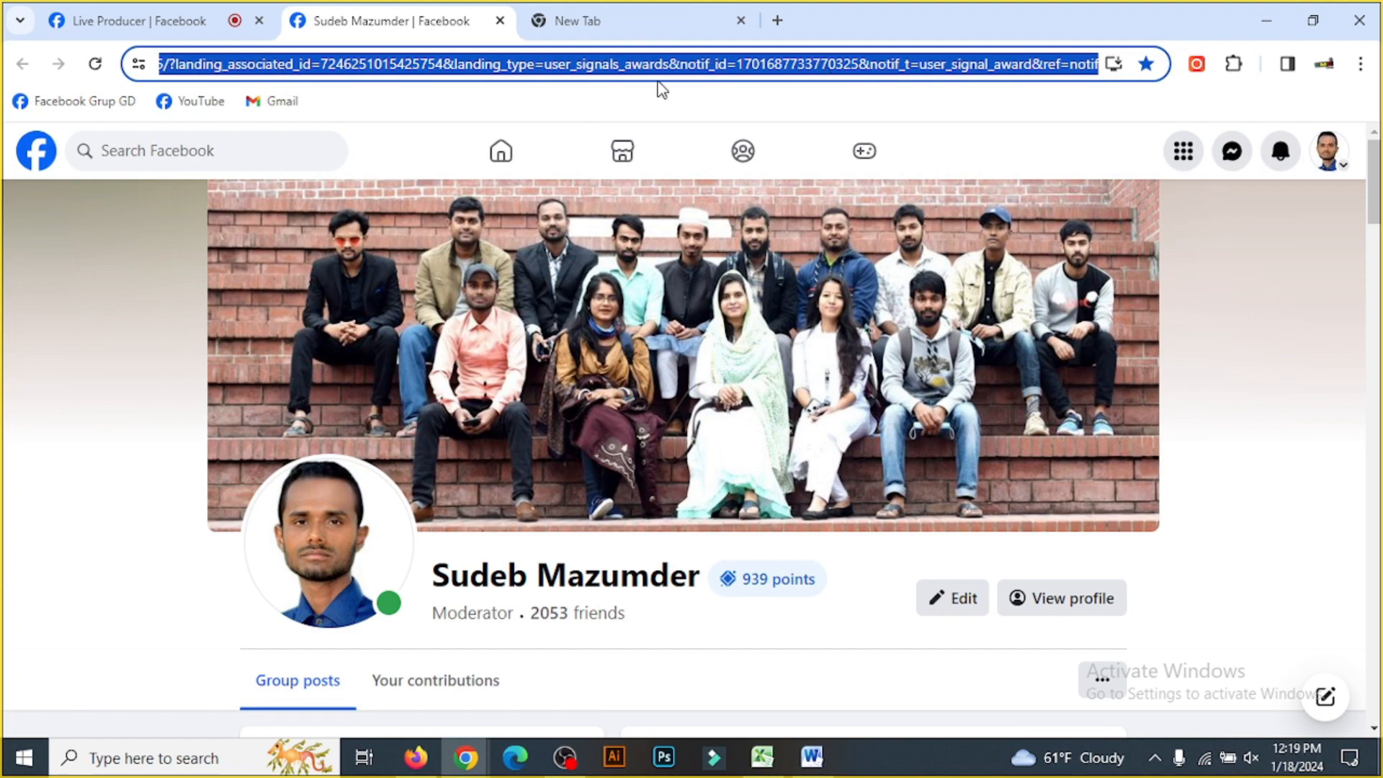
Step: Search Google for "short url" in the new tab
click(573, 24)
click(607, 68)
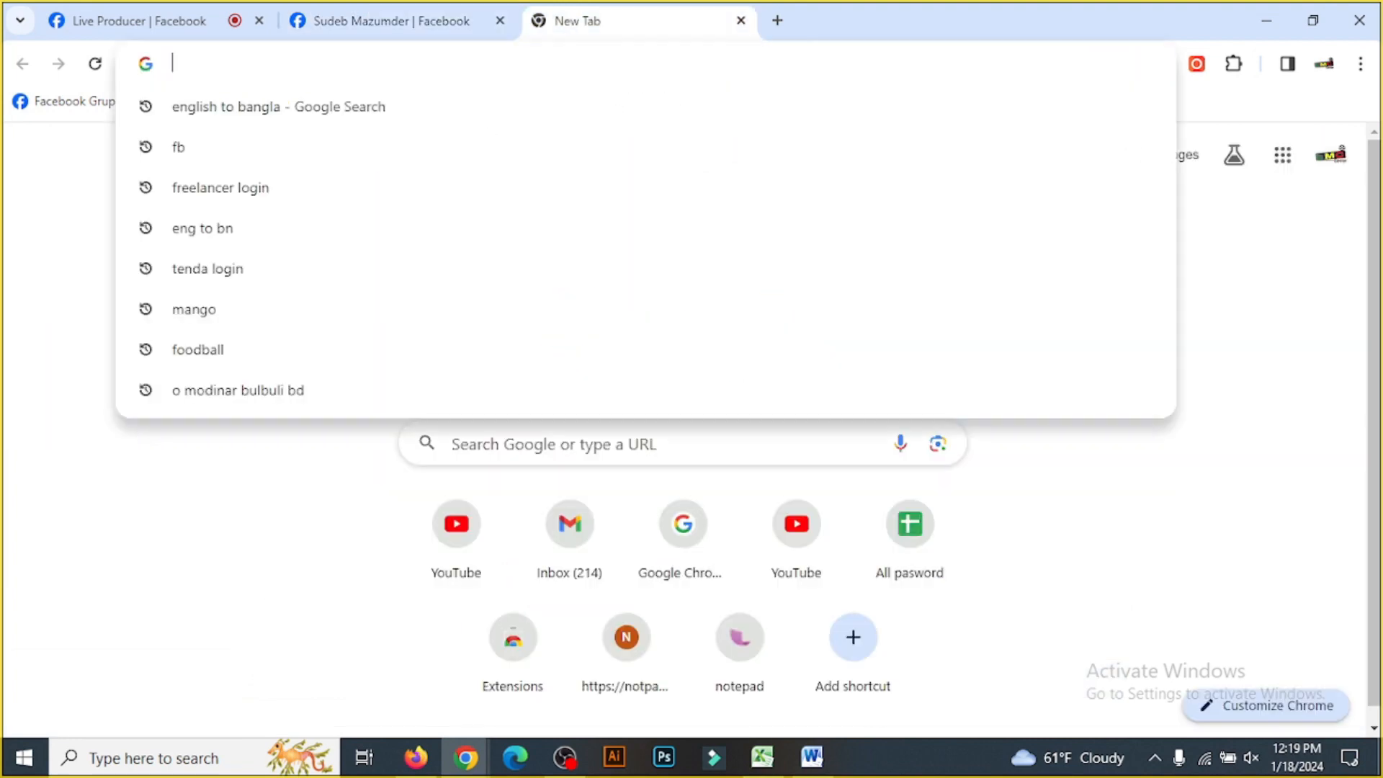
key(ctrl+v)
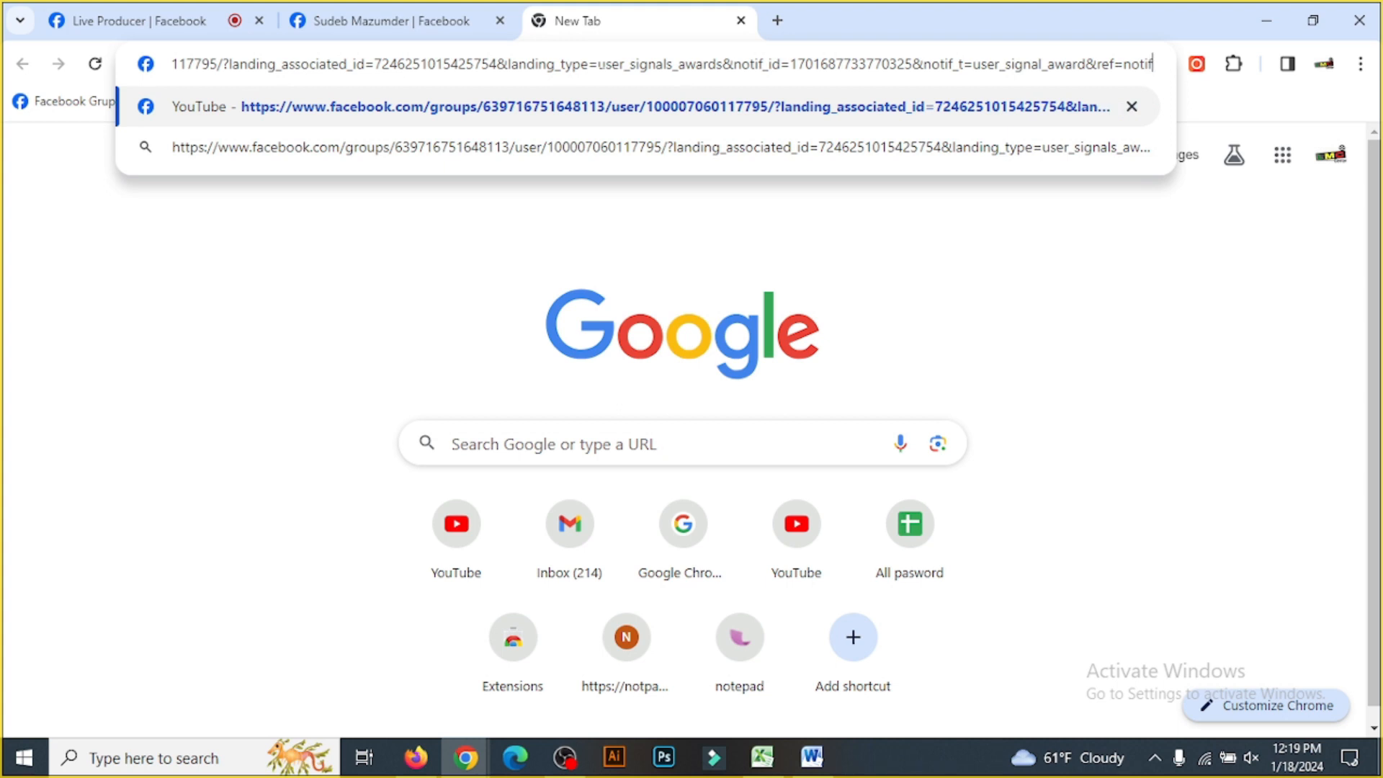
key(Escape)
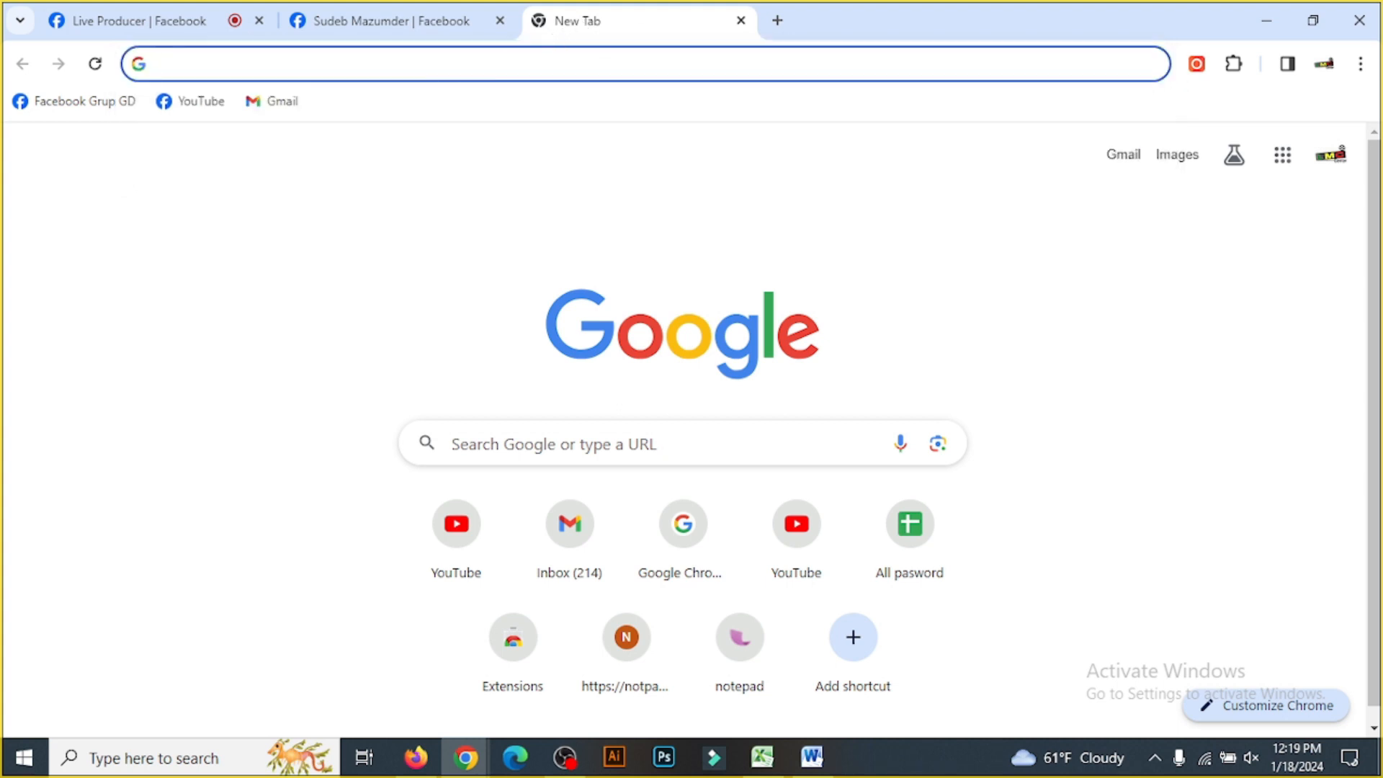
text(s)
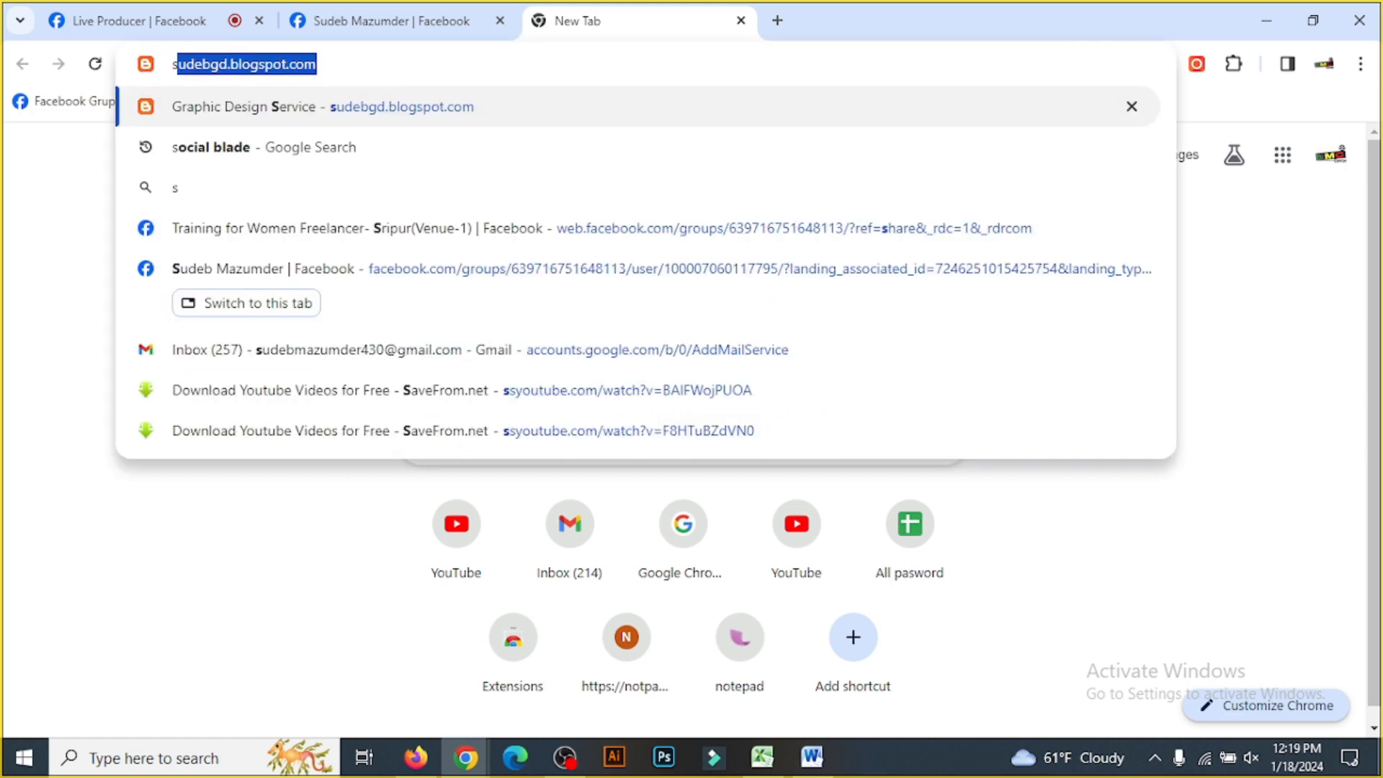
text(hort)
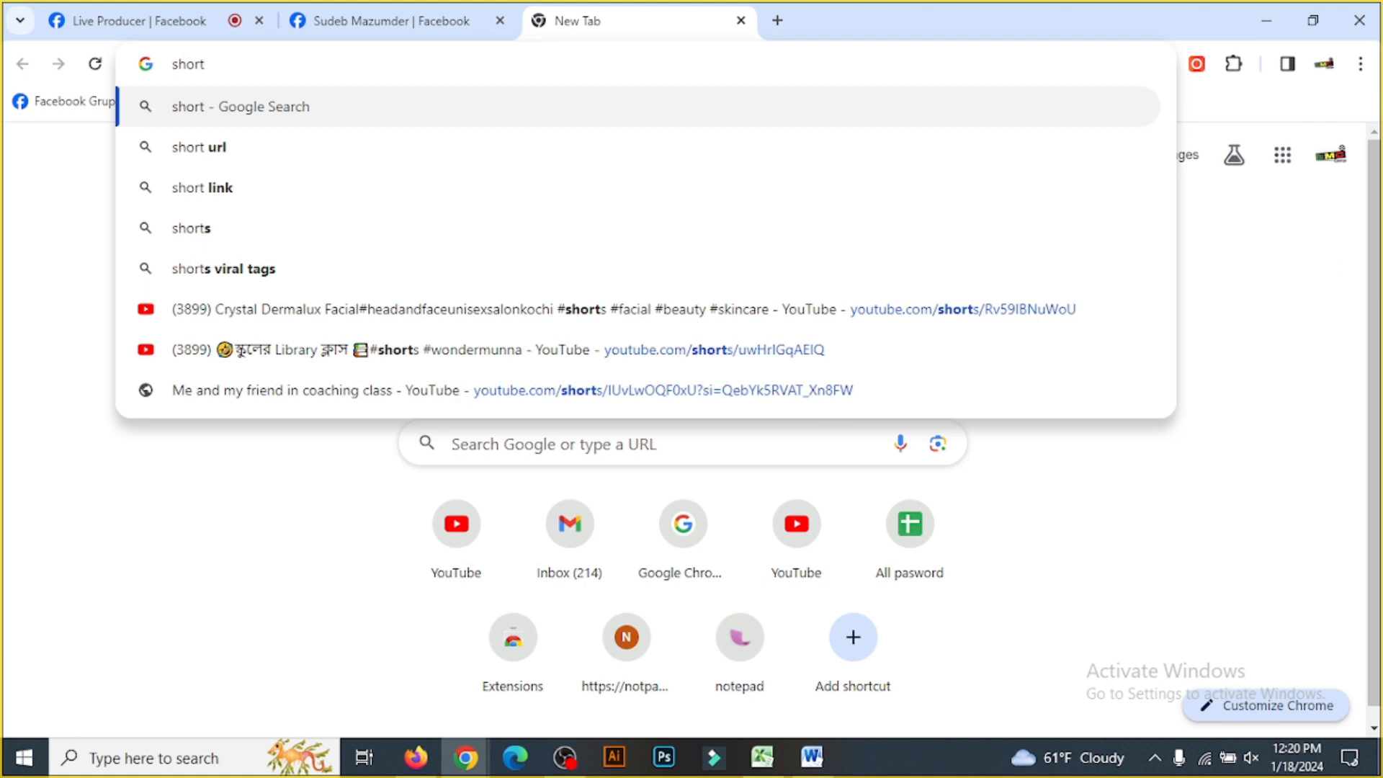
click(213, 156)
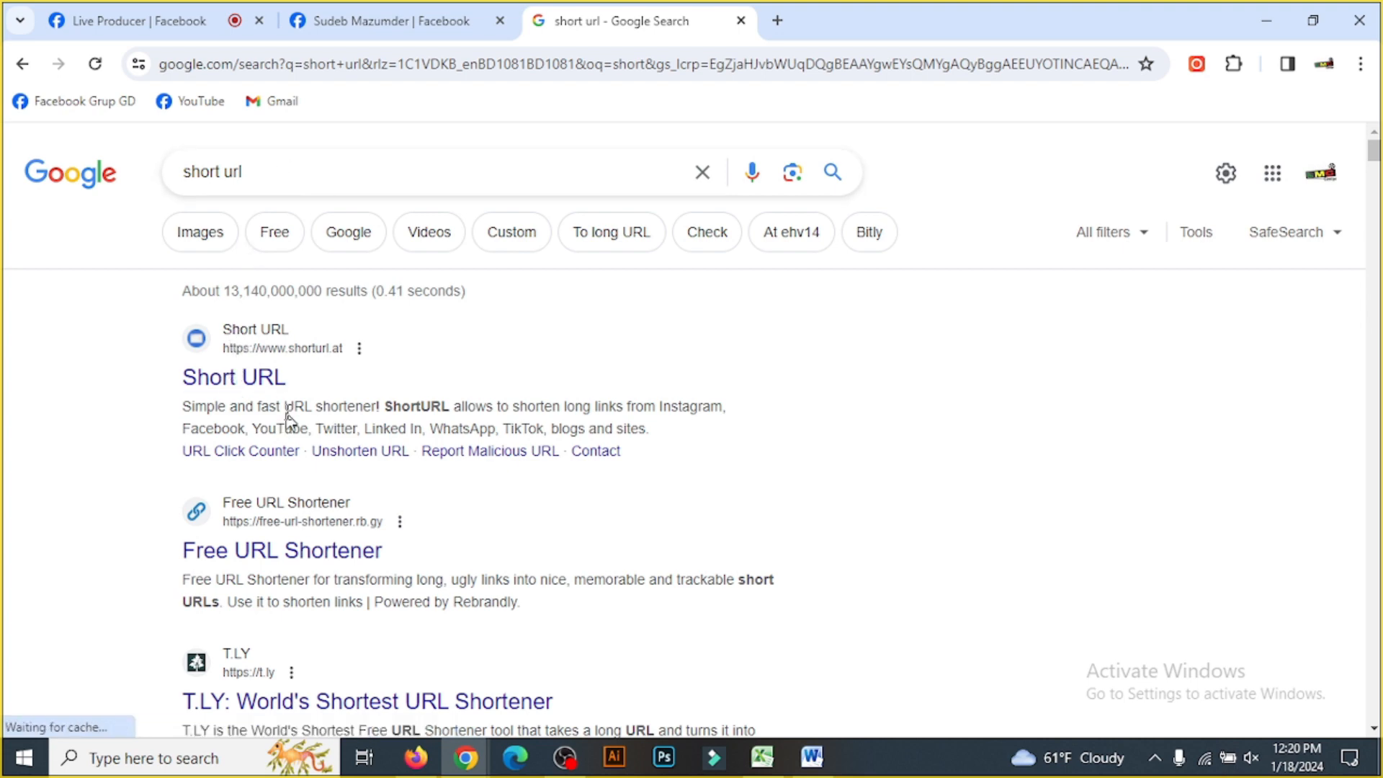
Step: Look through the URL shortener results and open the Short URL site (shorturl.at)
scroll(296, 355, down, 4)
scroll(299, 517, down, 2)
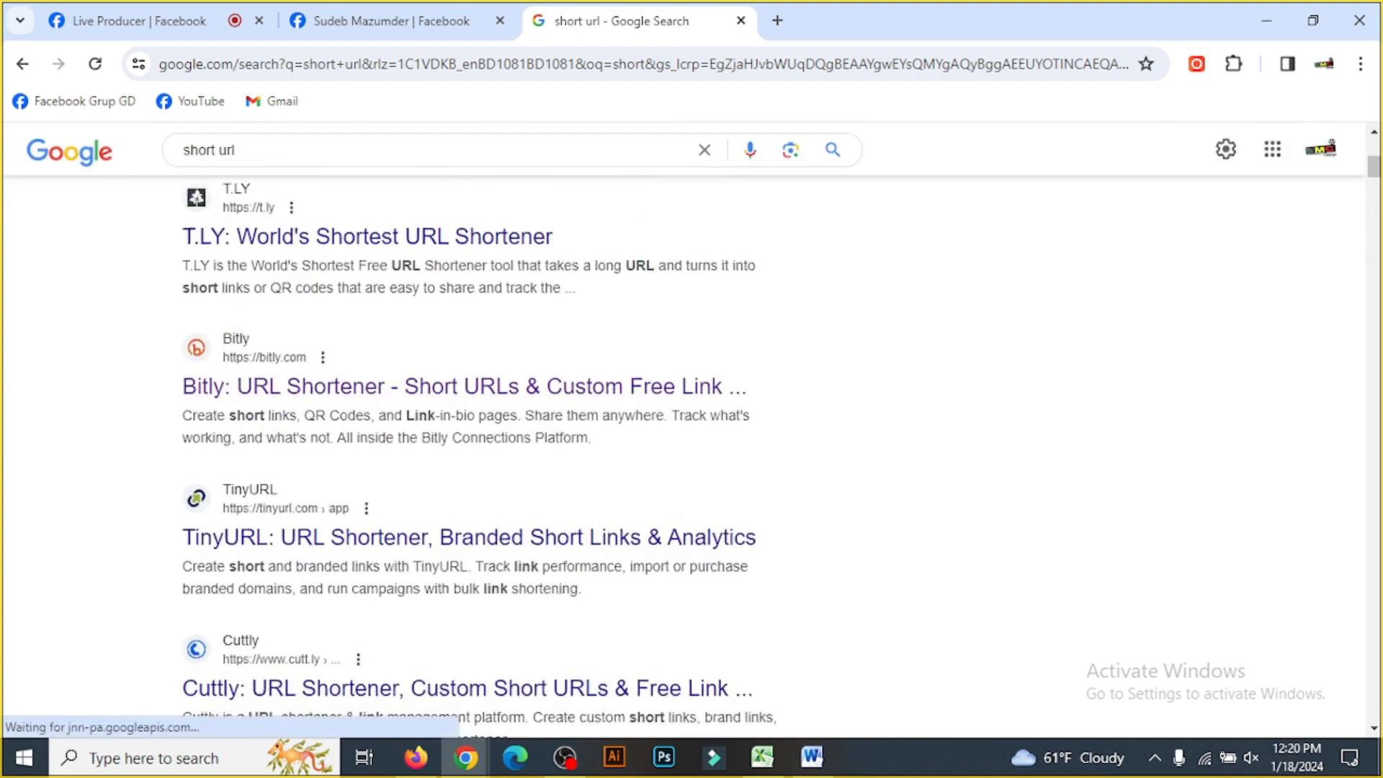
scroll(247, 442, up, 5)
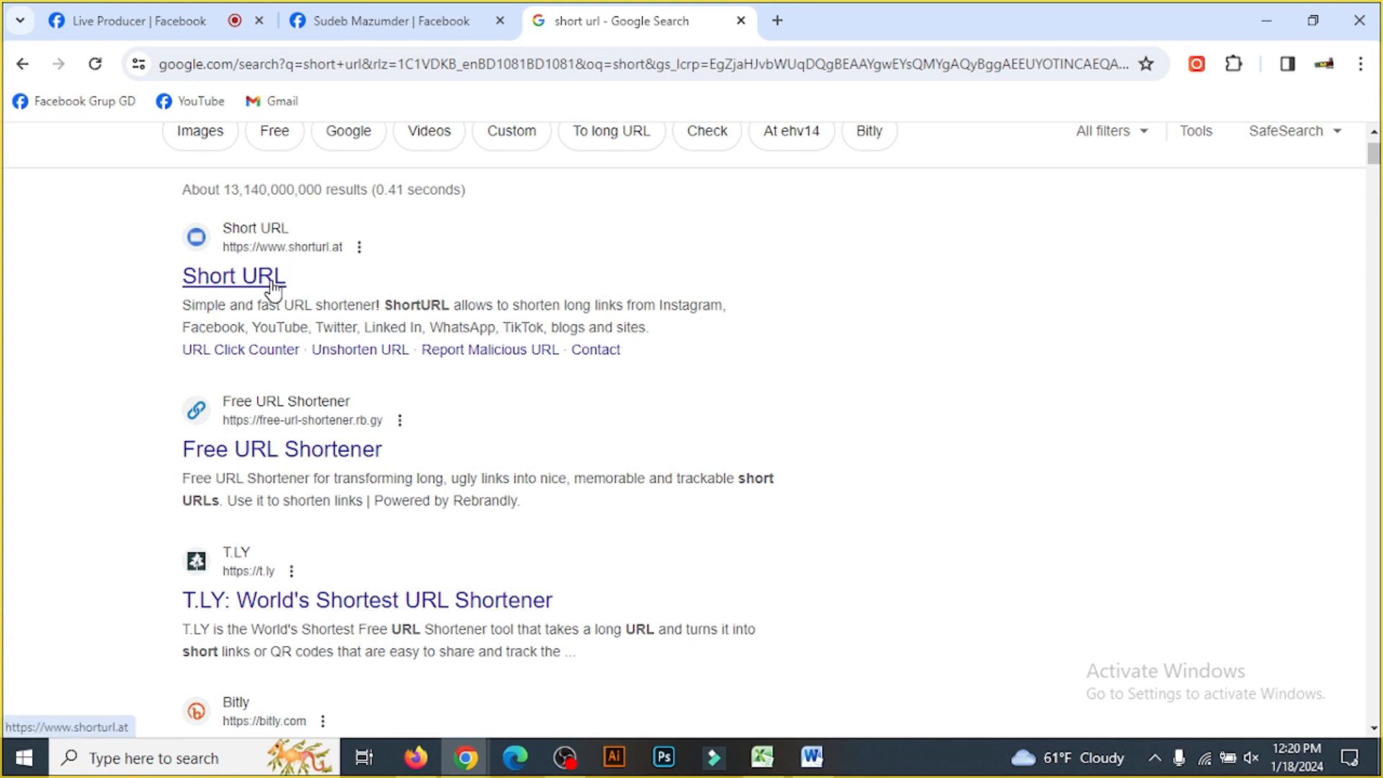
click(241, 283)
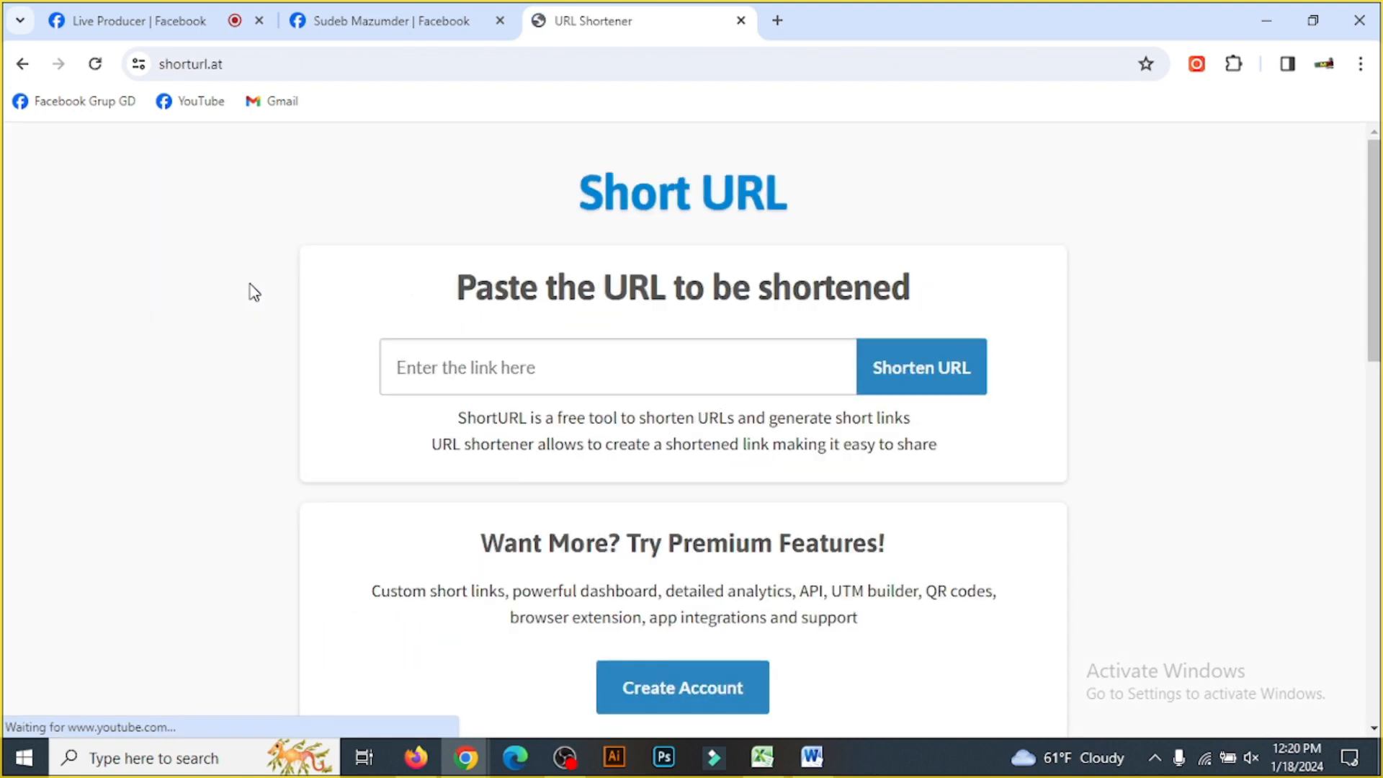
Step: Shorten the copied Facebook address and copy the resulting short link
click(576, 367)
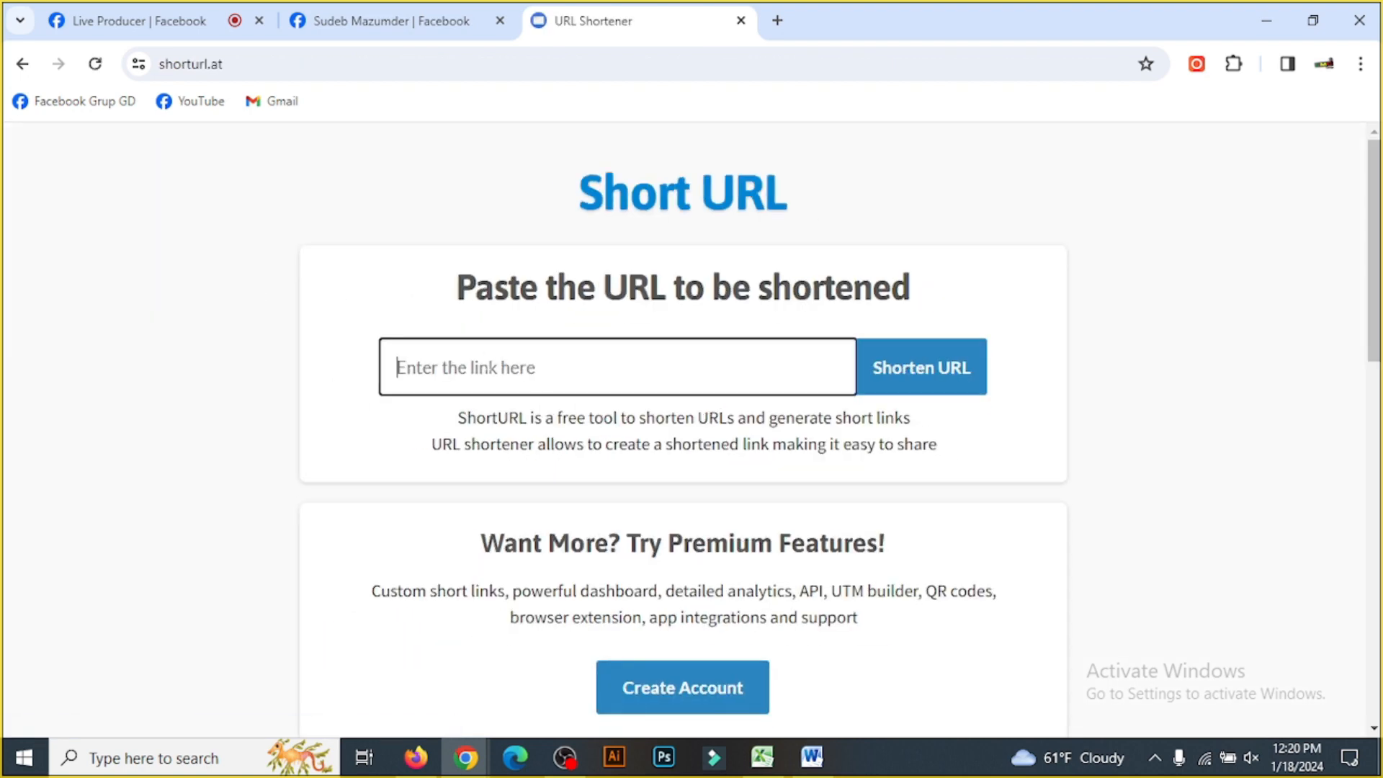
key(ctrl+v)
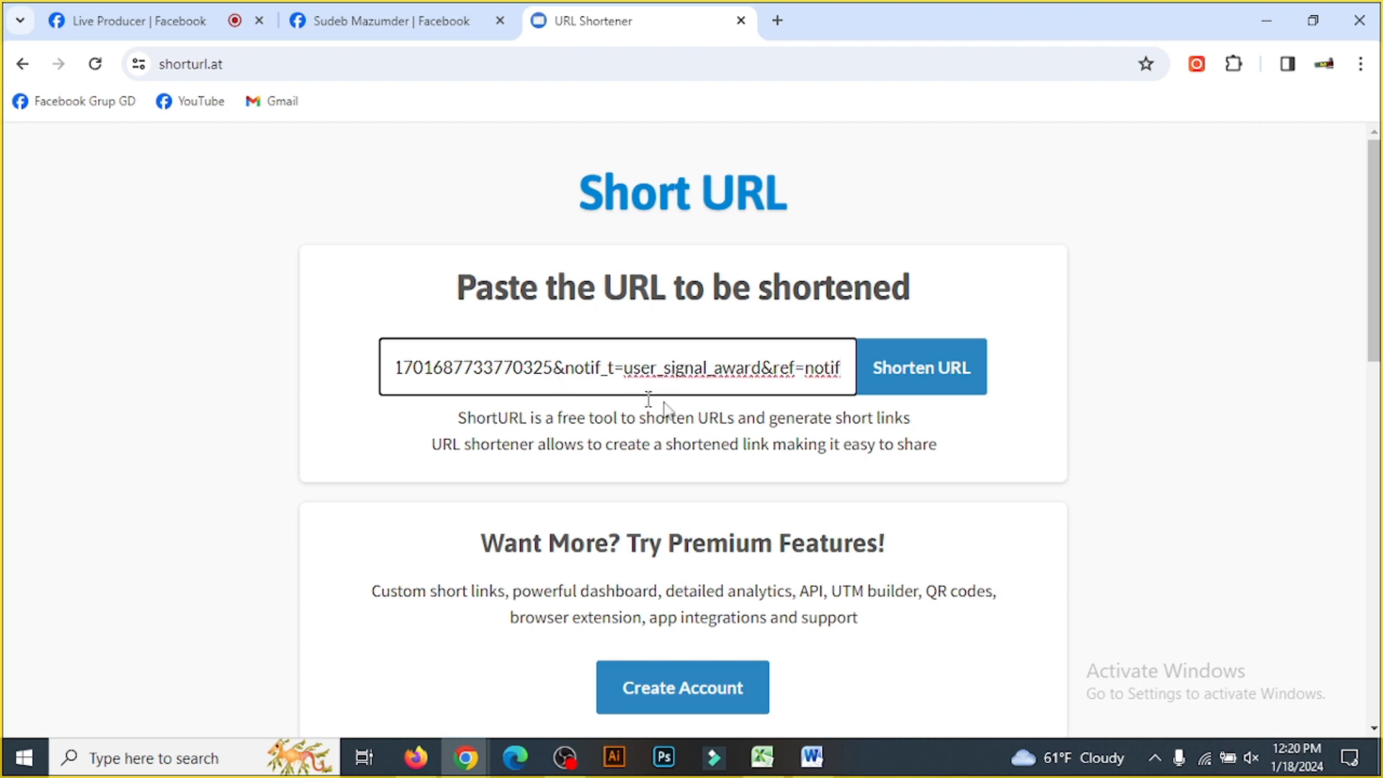
click(900, 370)
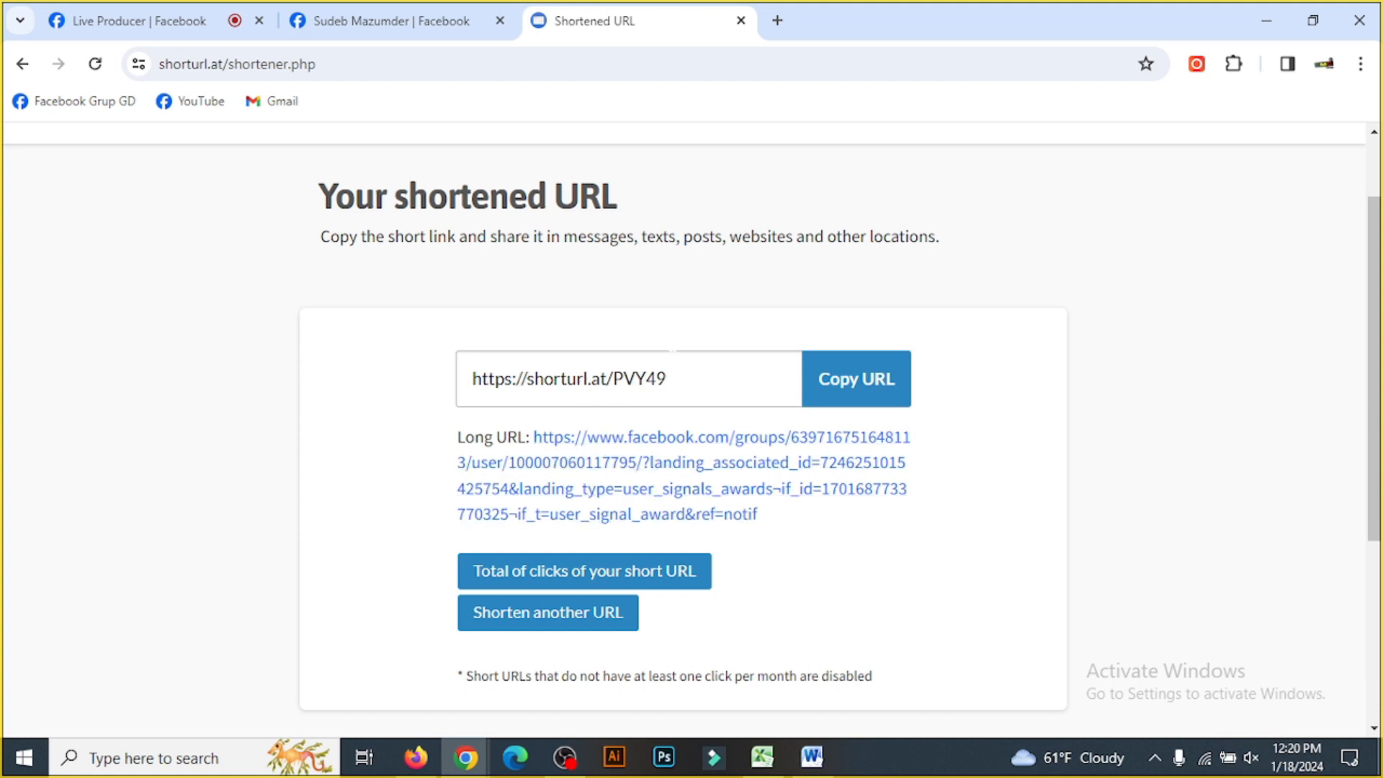
click(670, 379)
drag(668, 379, 461, 379)
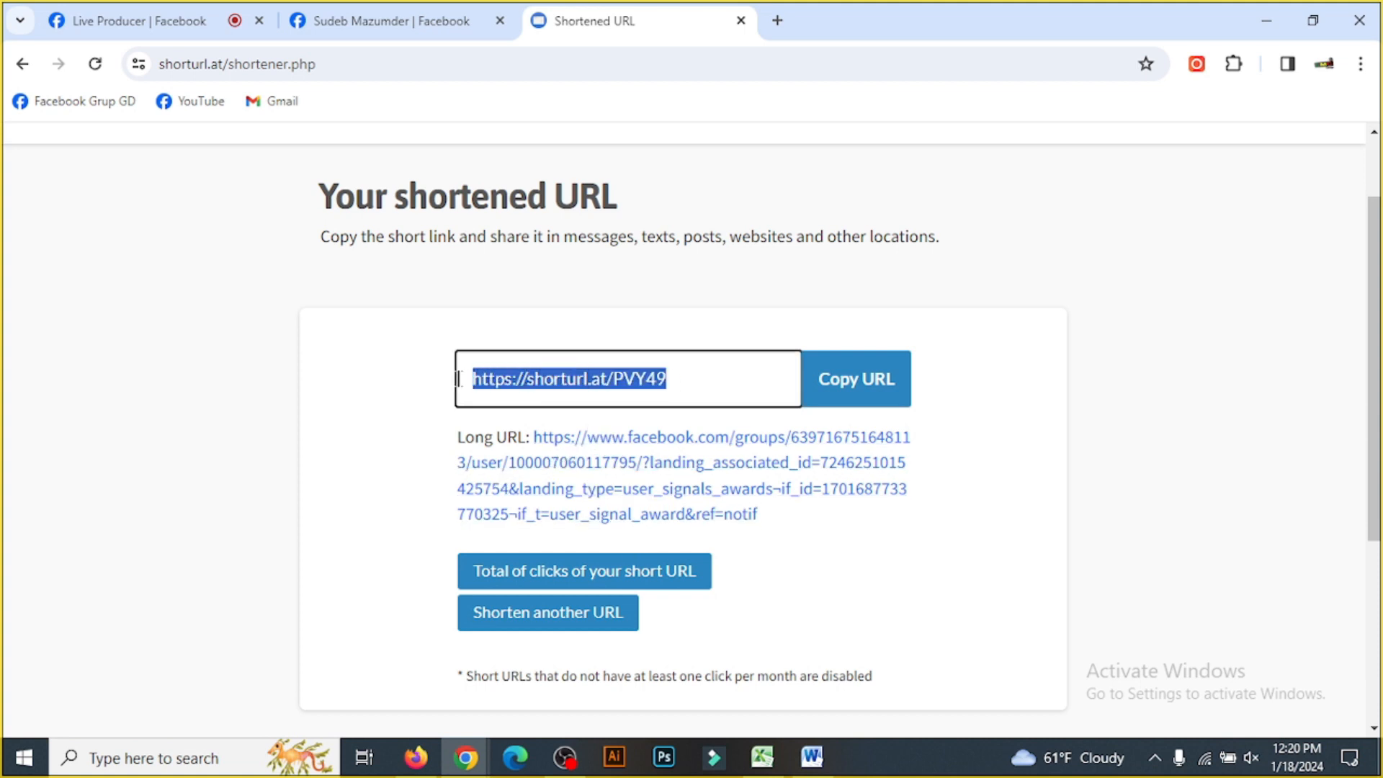
click(846, 379)
click(1171, 390)
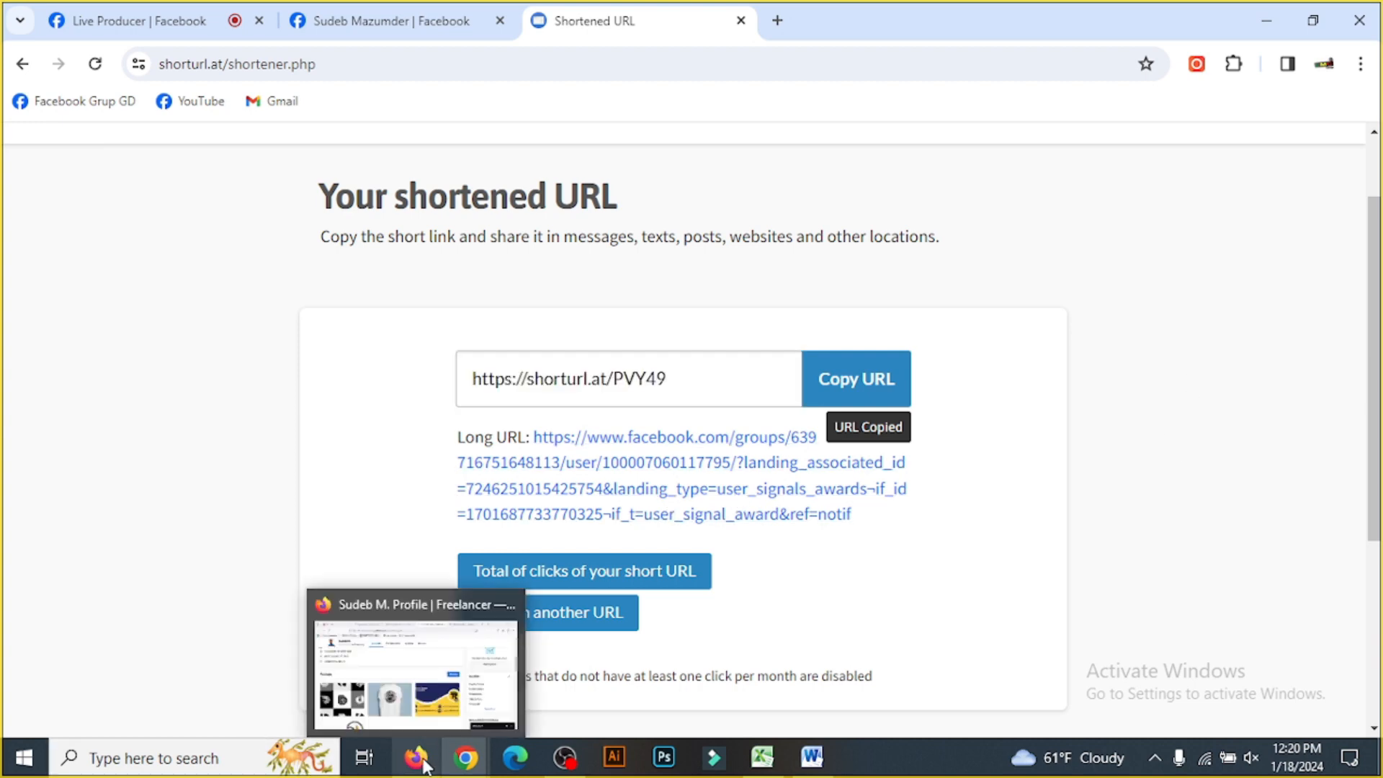
click(816, 765)
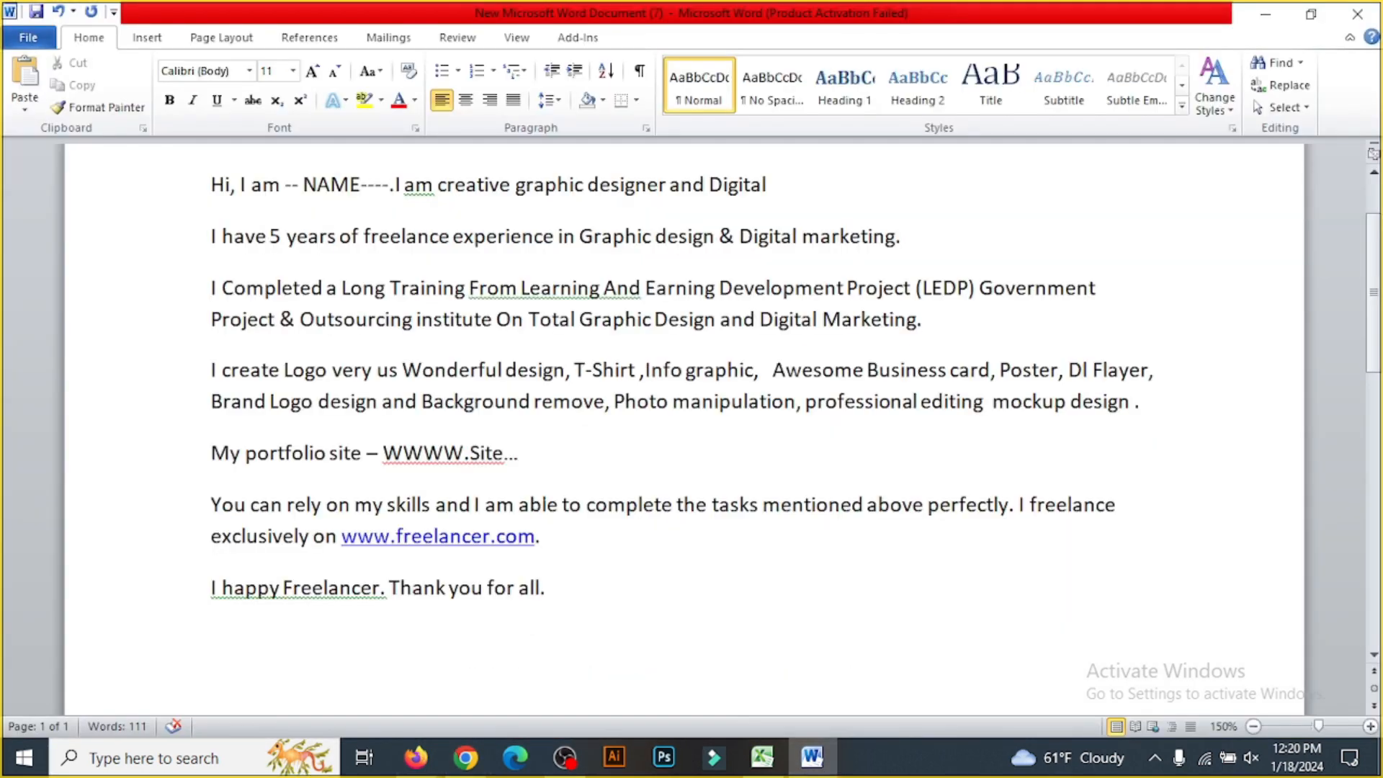
drag(517, 454, 383, 456)
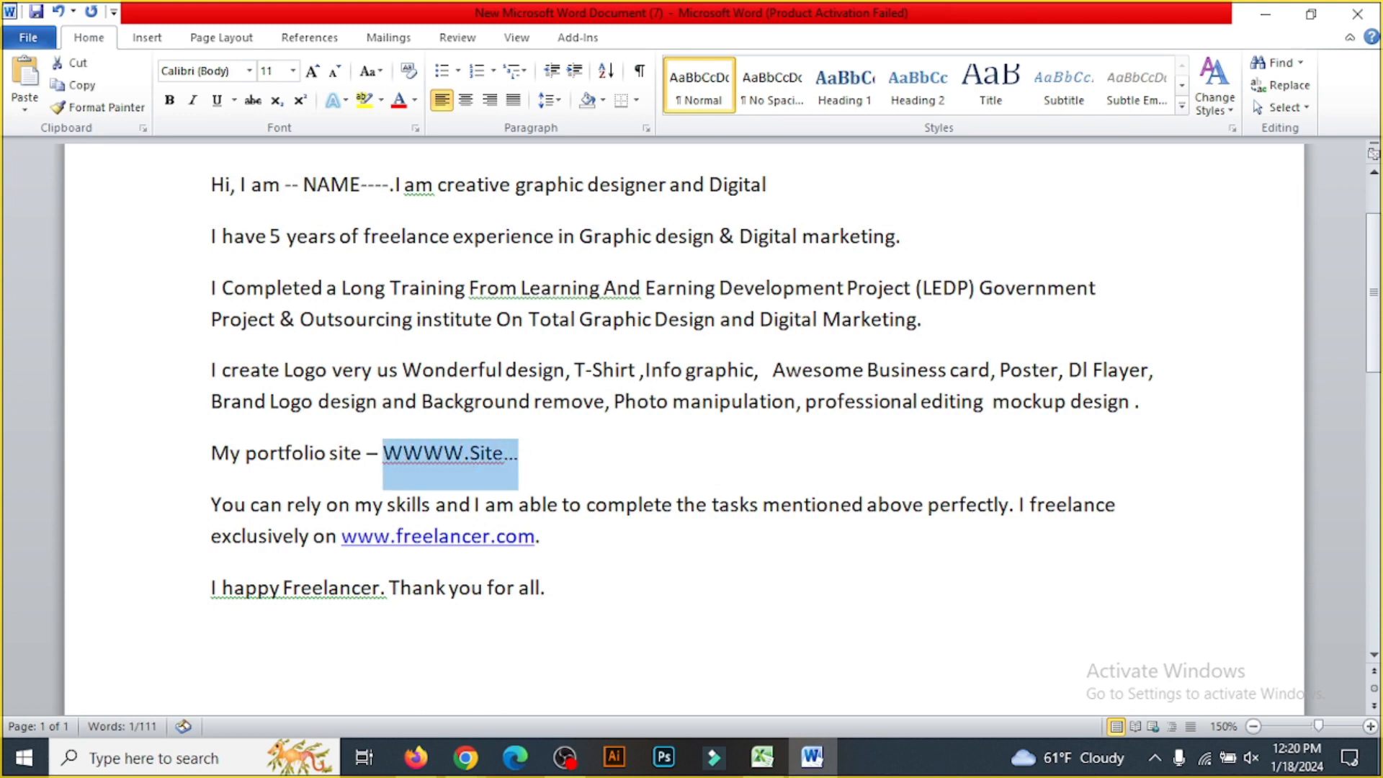
key(ctrl+v)
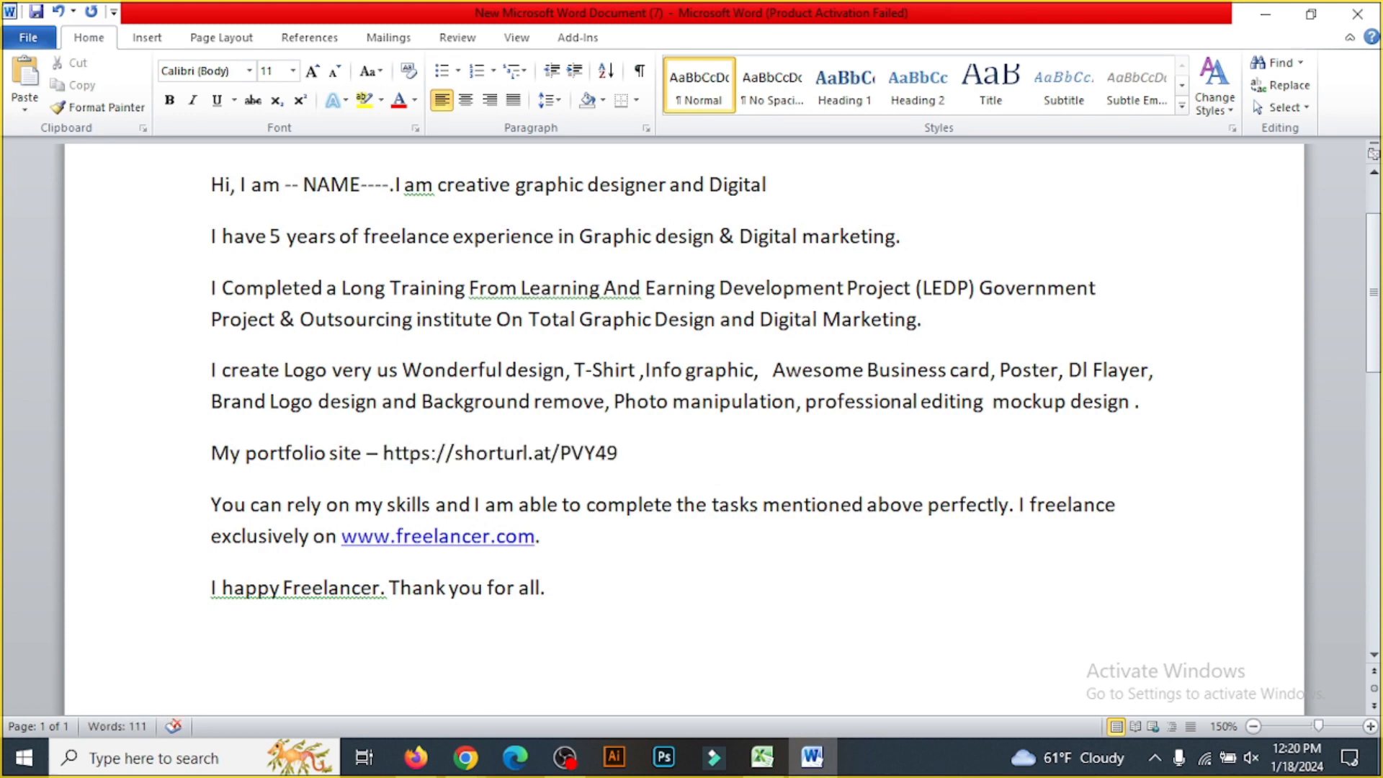
click(546, 537)
drag(383, 452, 617, 454)
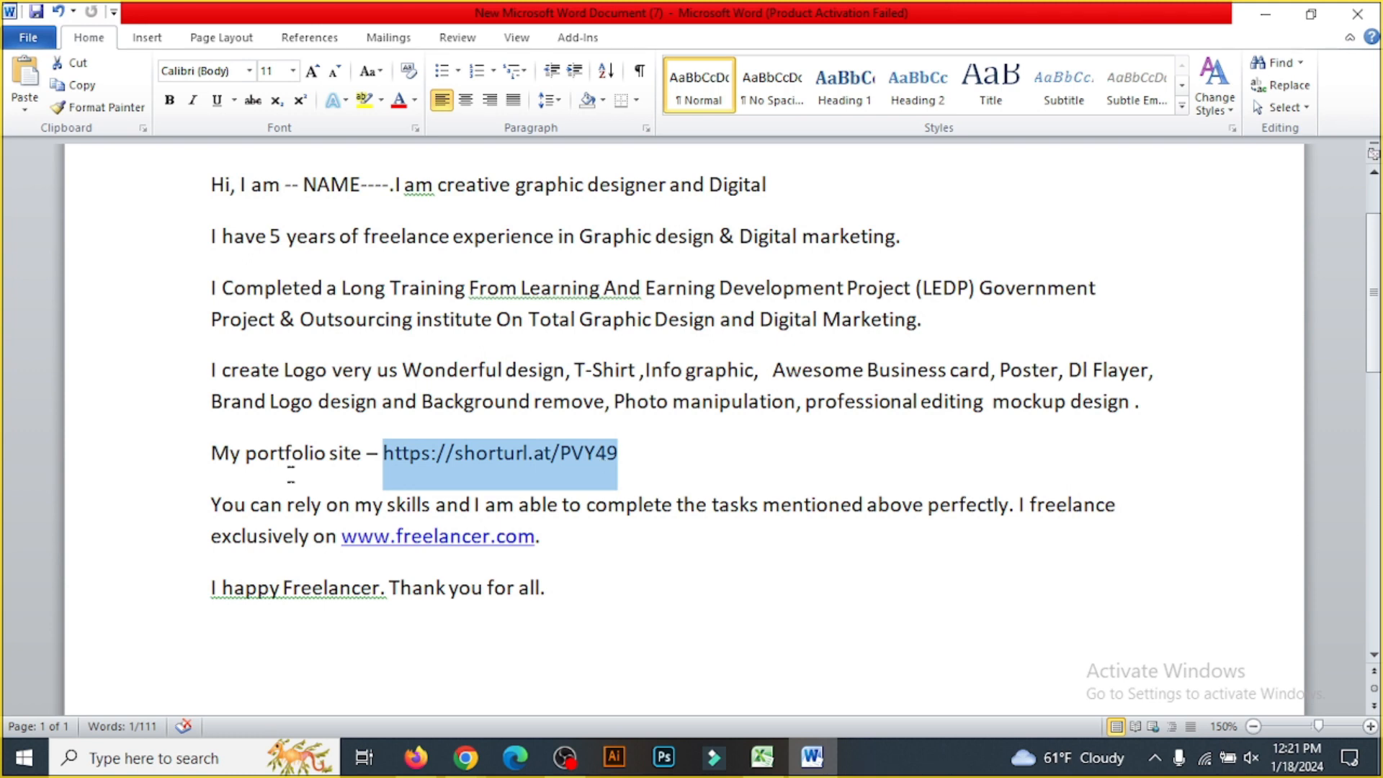
click(414, 456)
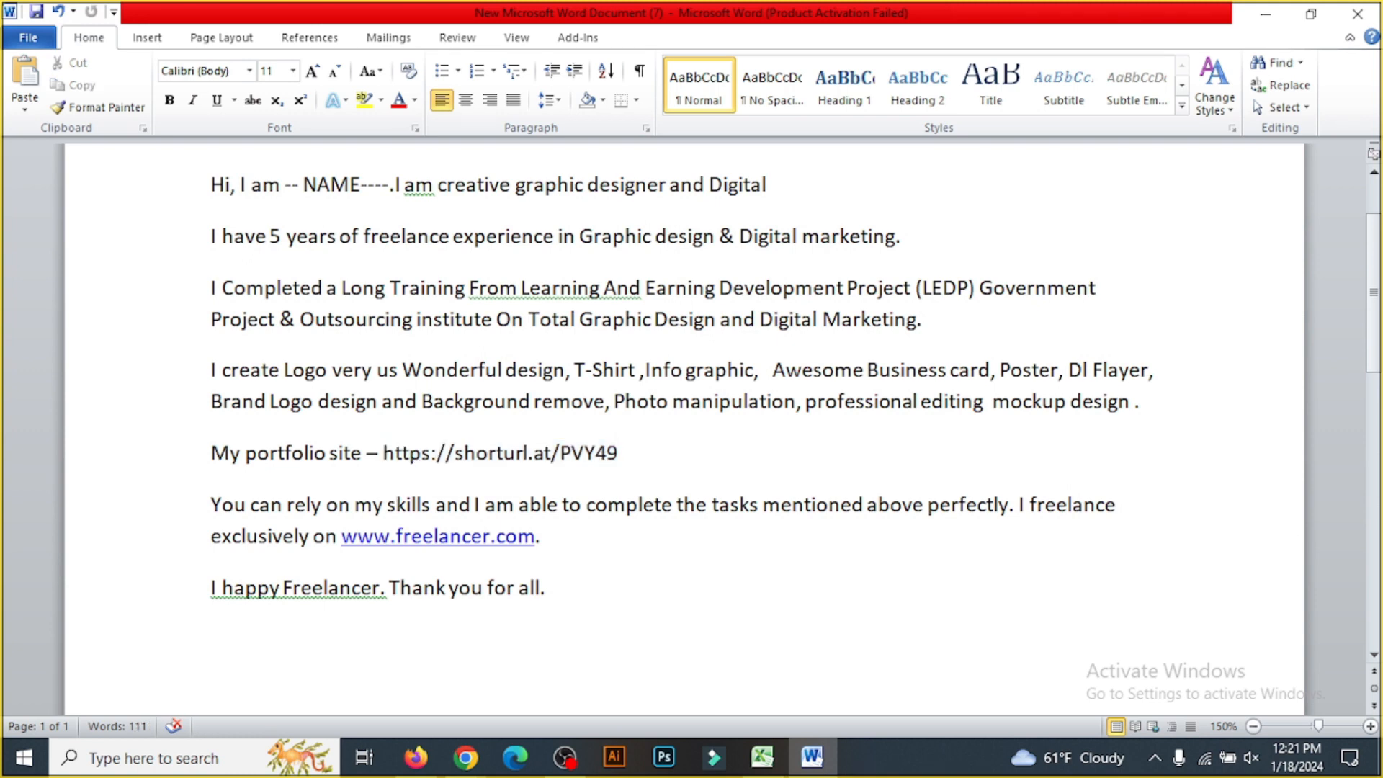
drag(384, 452, 602, 444)
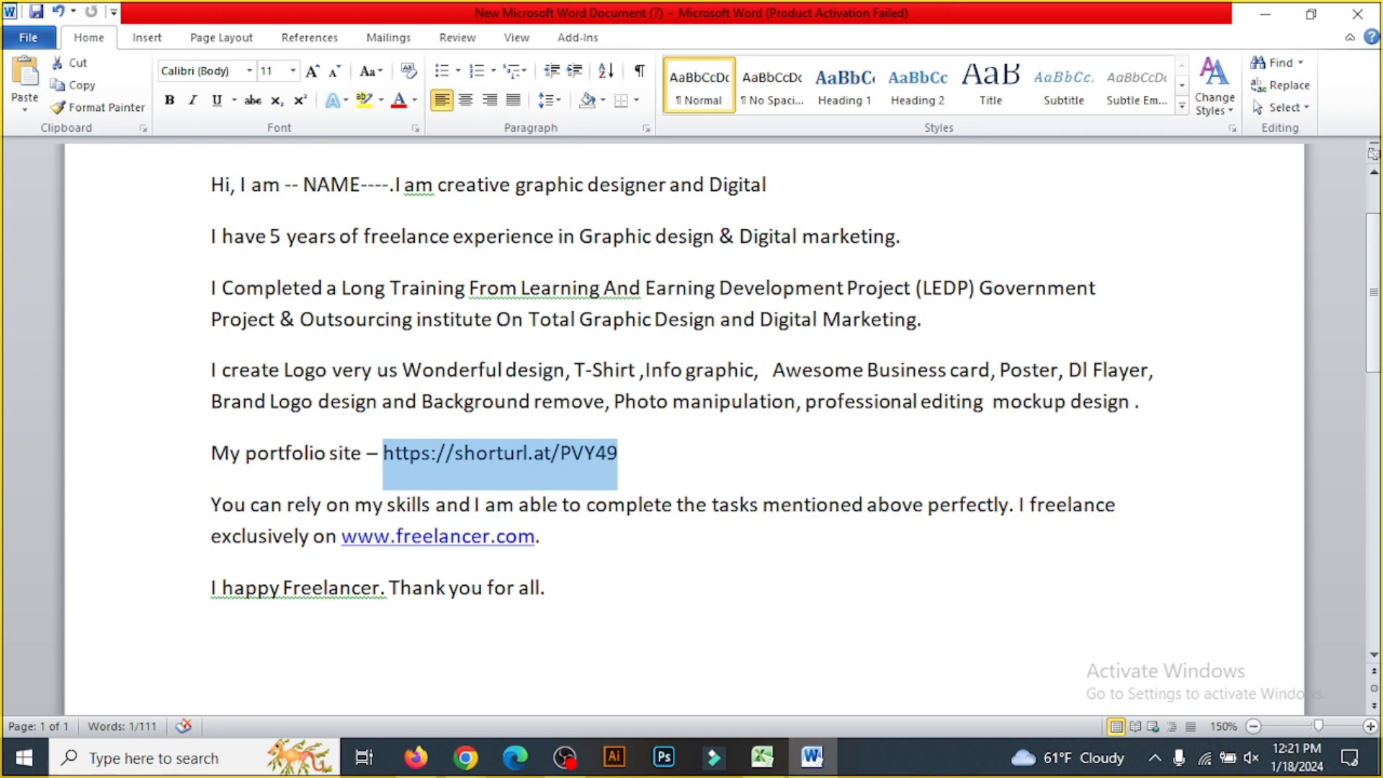
click(534, 454)
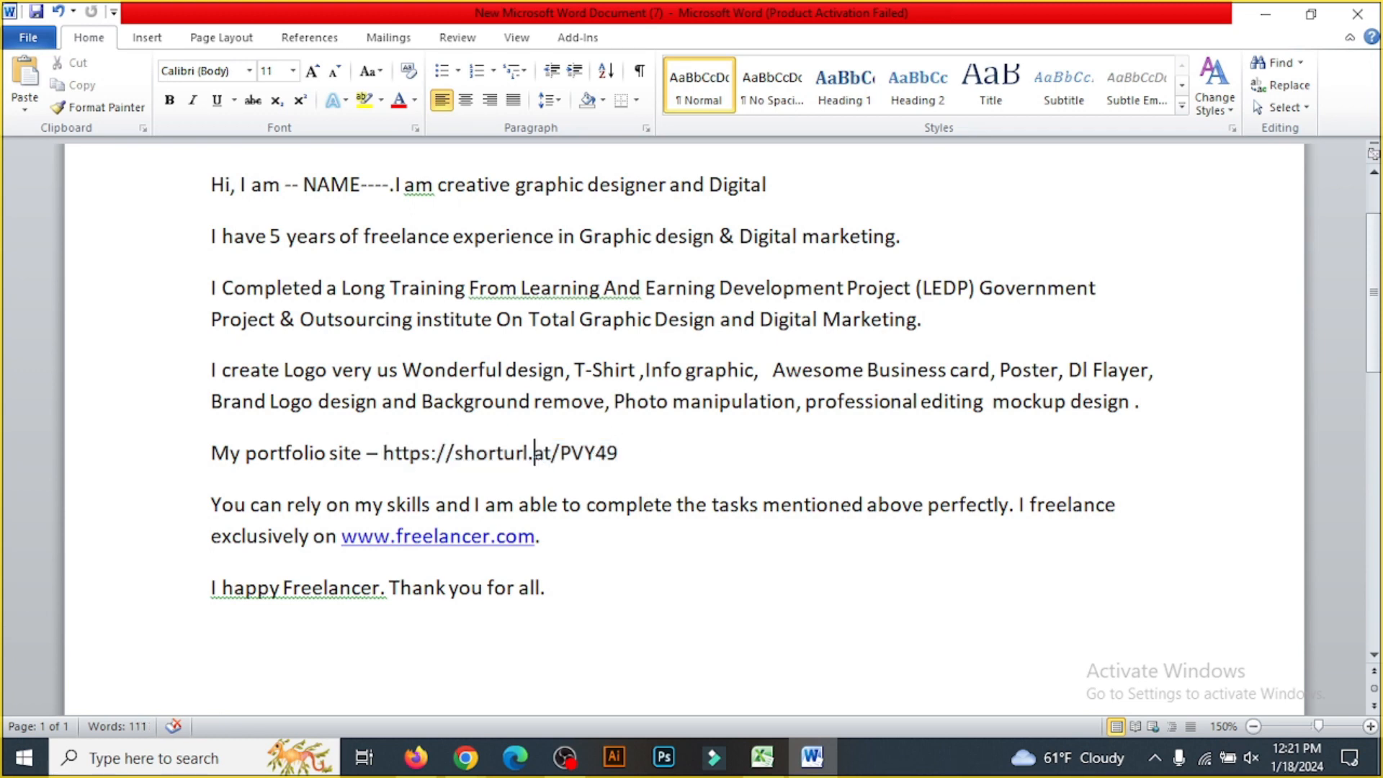
drag(620, 452, 382, 453)
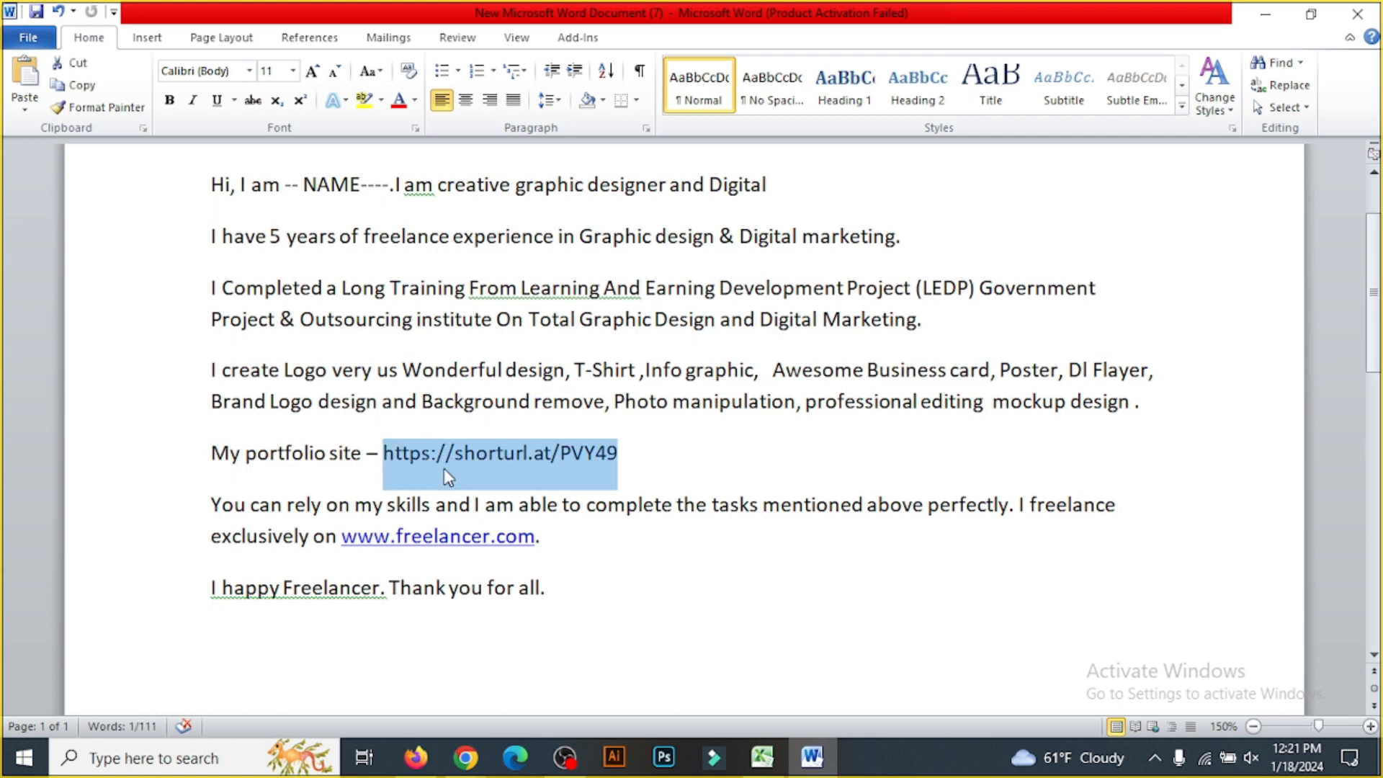
click(465, 757)
click(451, 678)
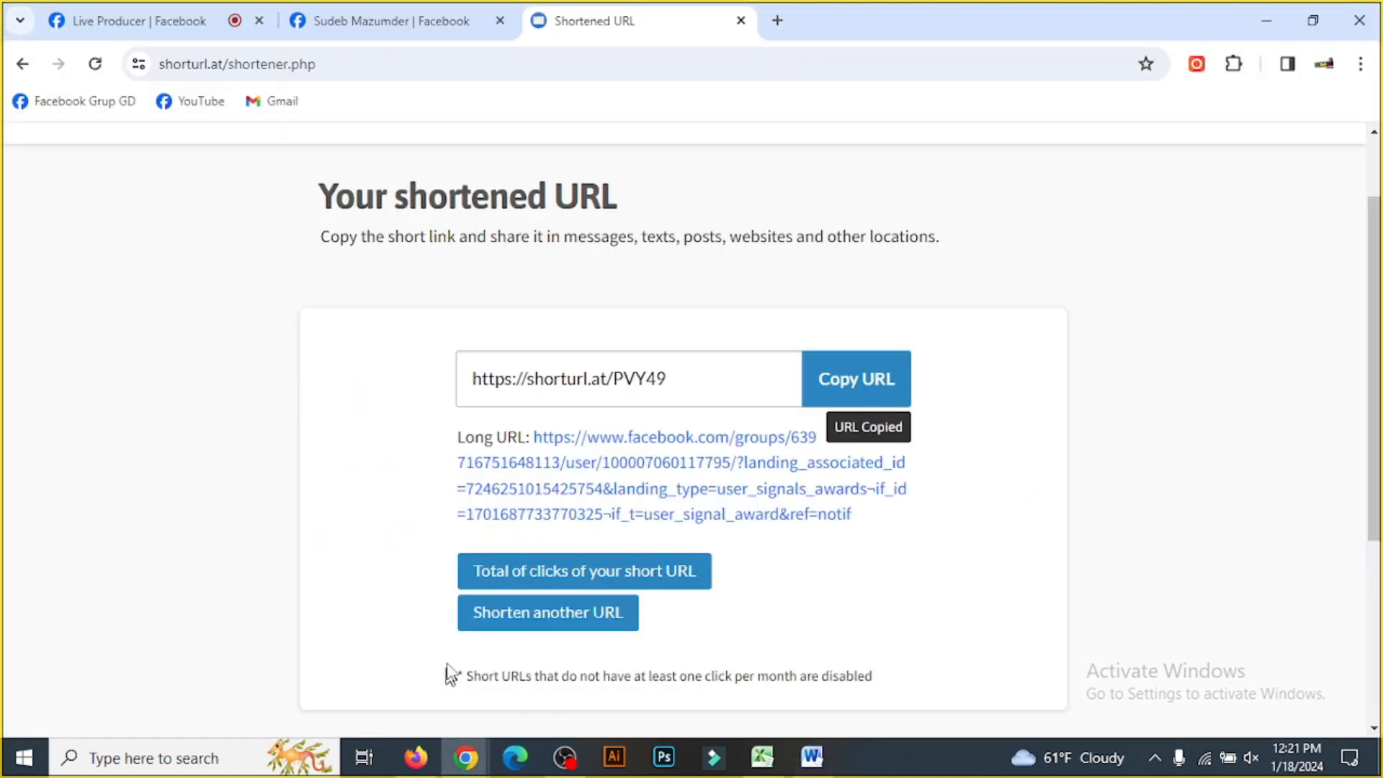
click(779, 28)
key(ctrl+v)
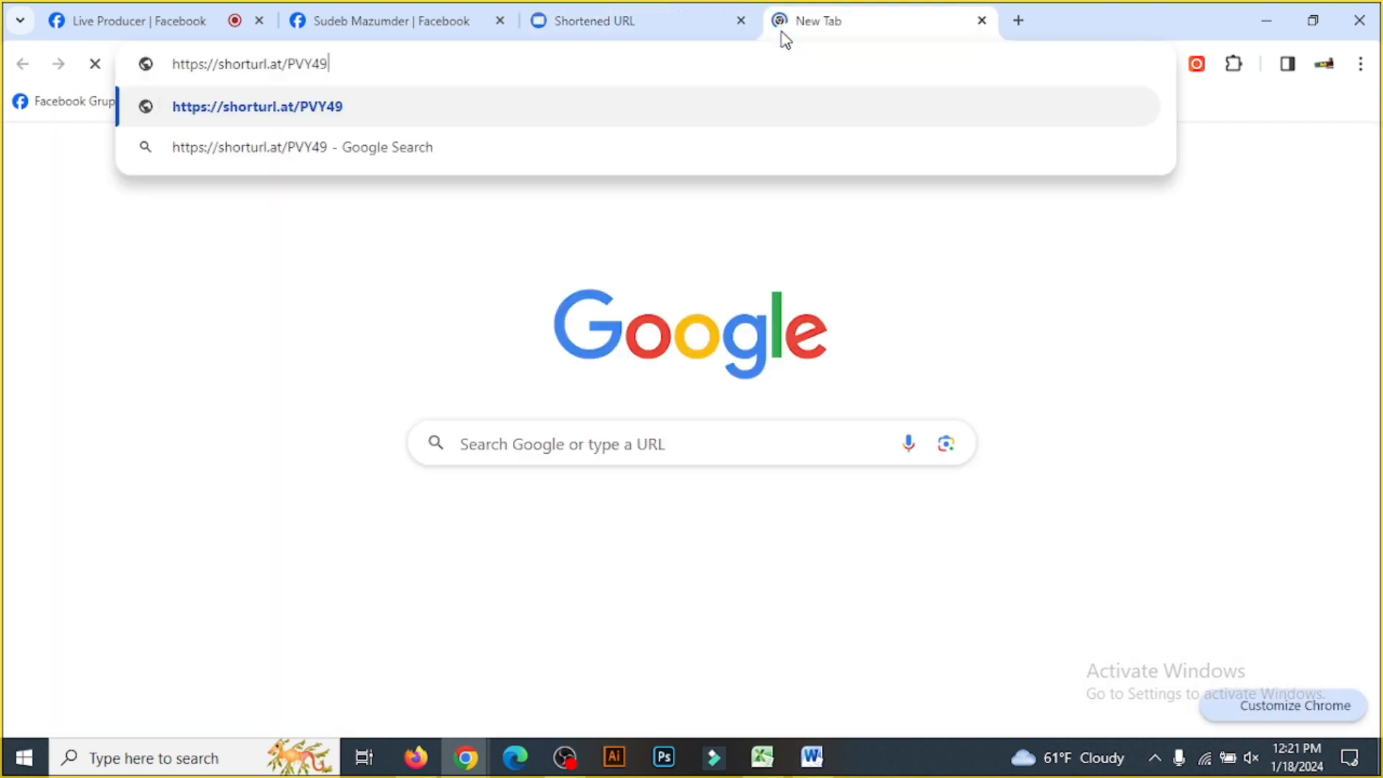
key(Return)
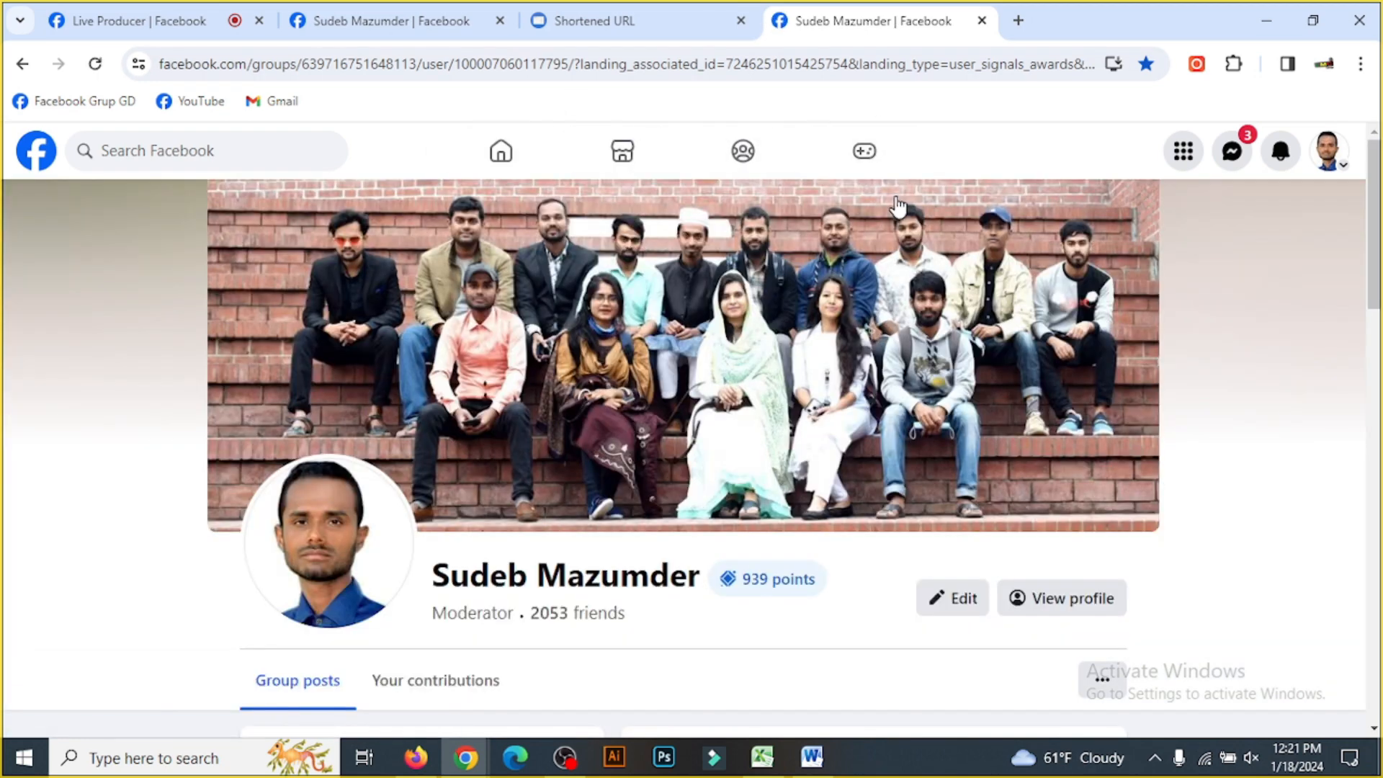
click(981, 20)
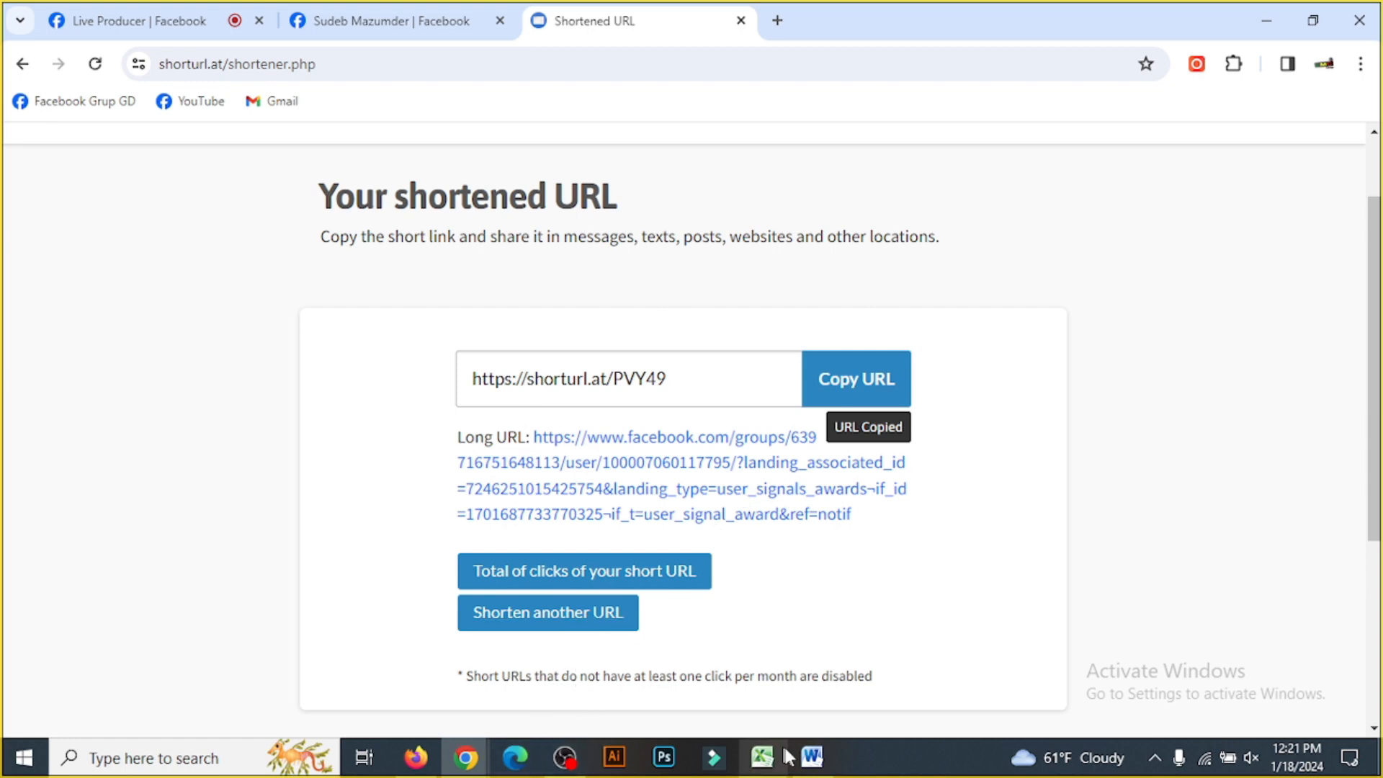
Step: Return to Word and reword the start of the portfolio line to "Visit my portfolio site"
click(812, 758)
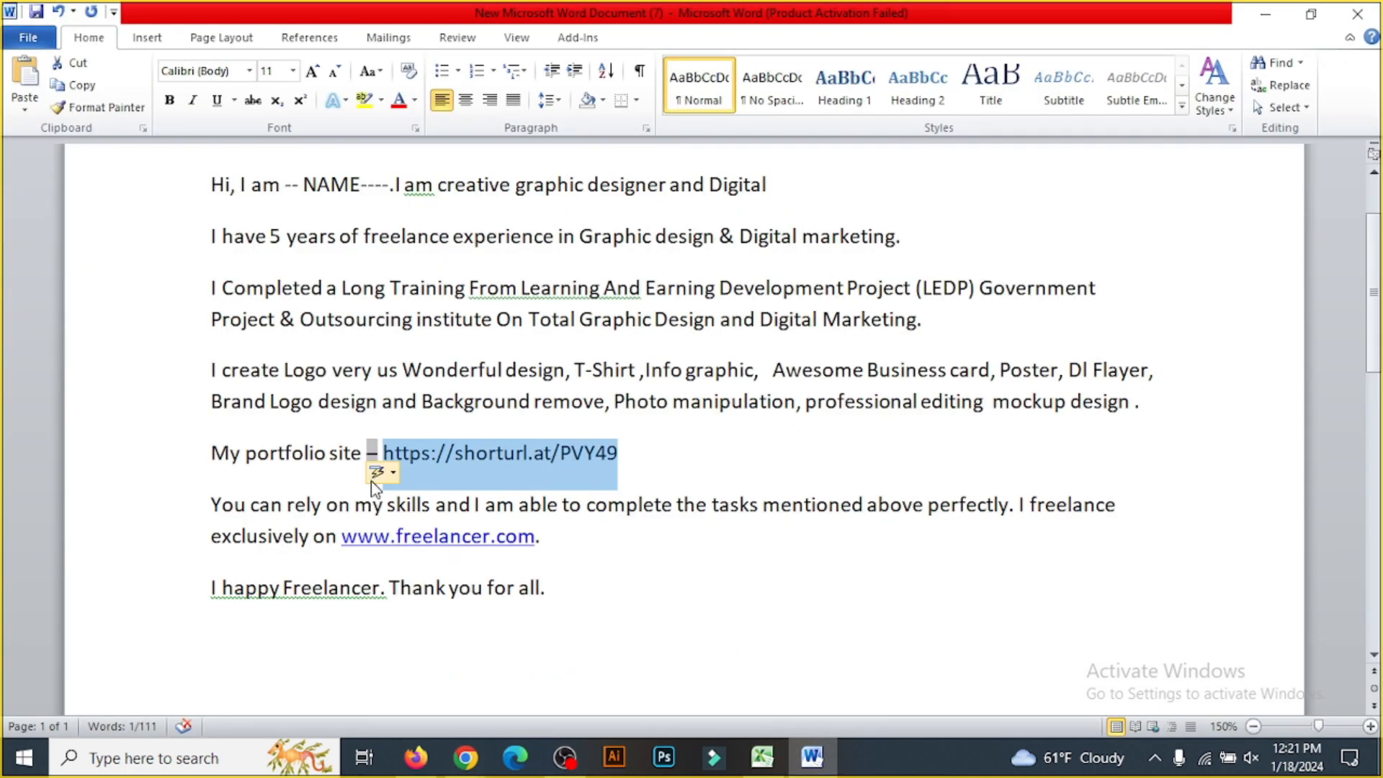
click(214, 452)
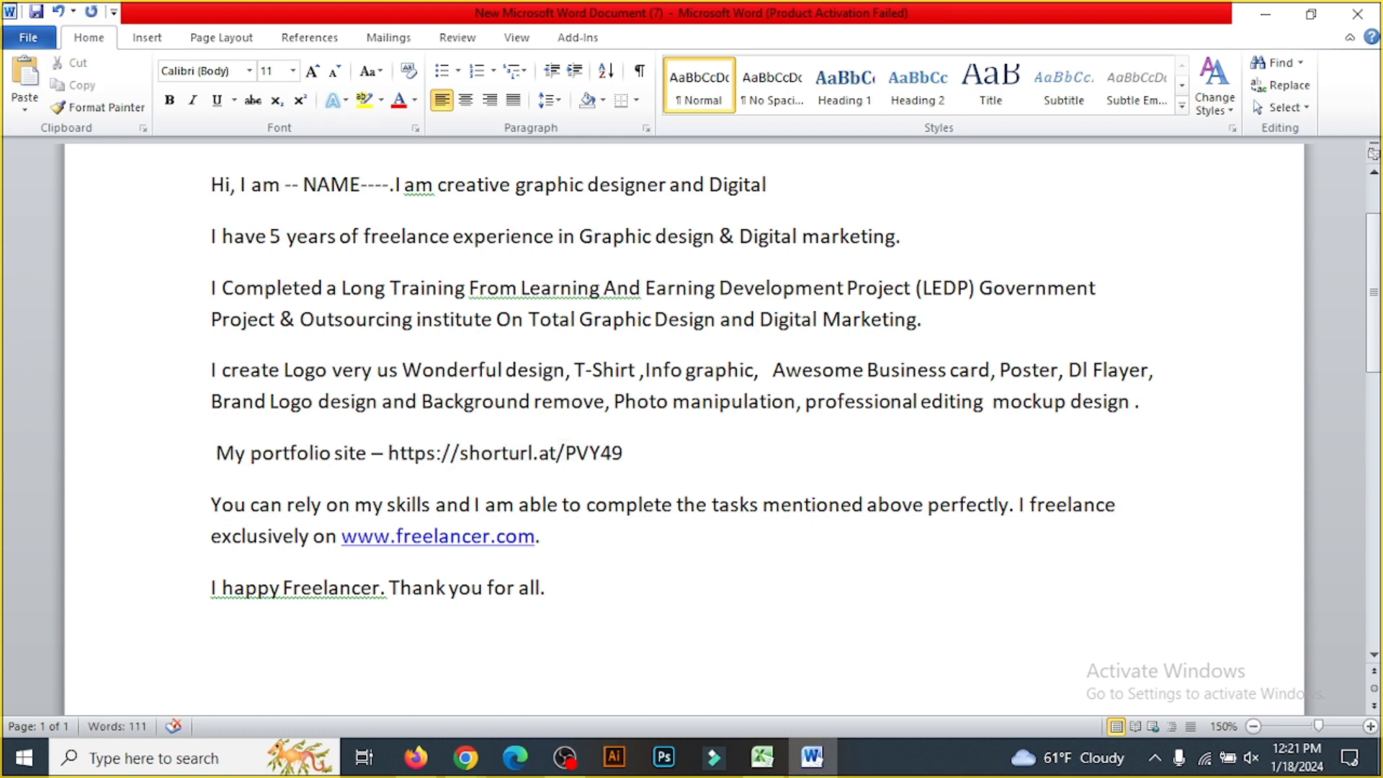
key(Delete)
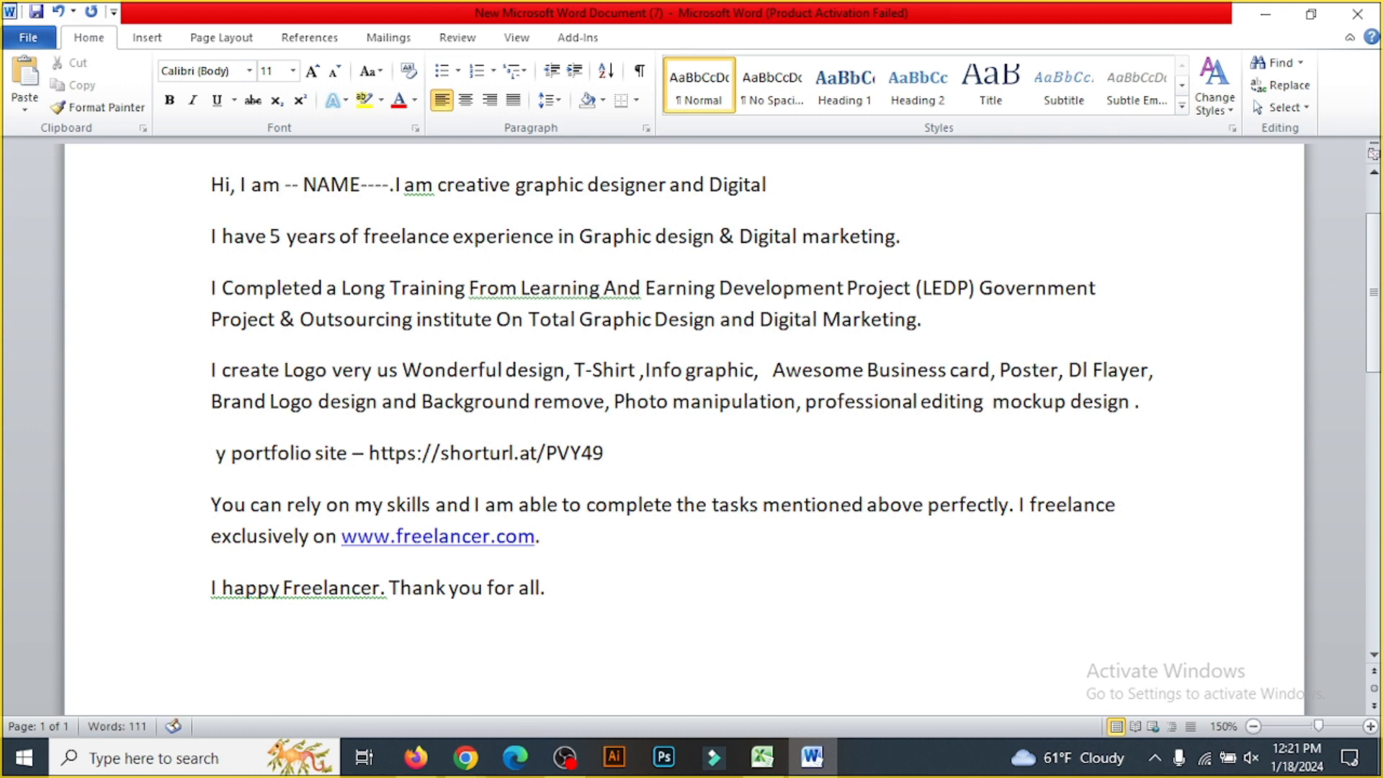
key(BackSpace)
text(Visite y)
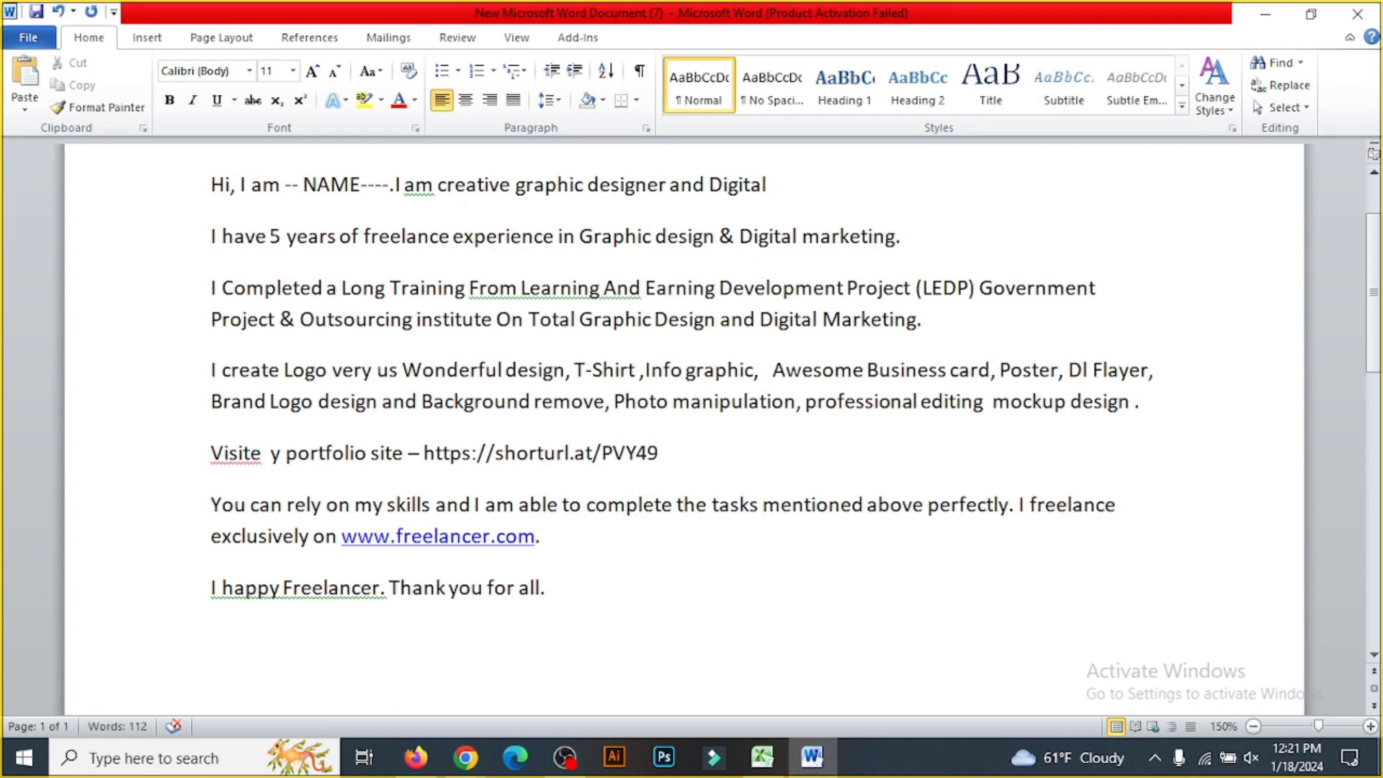
right_click(239, 454)
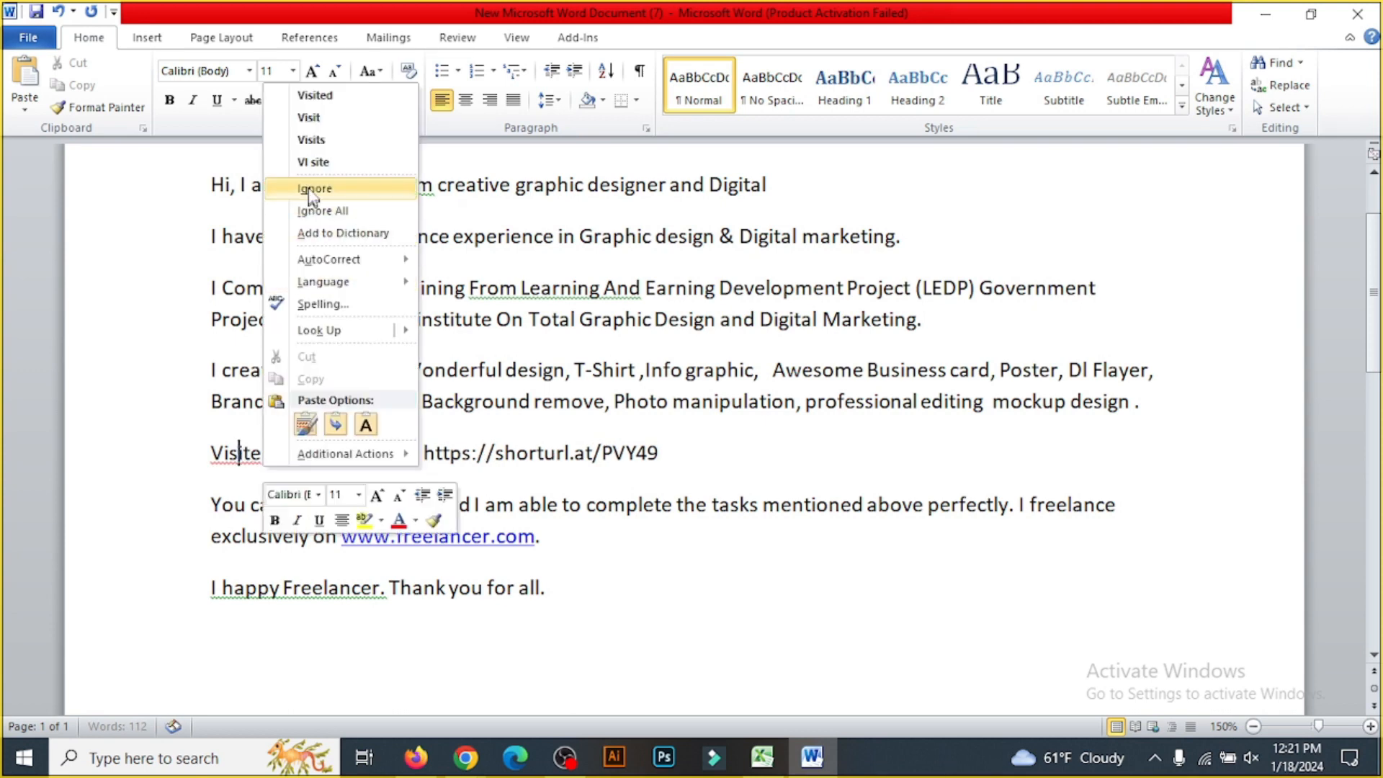
click(309, 117)
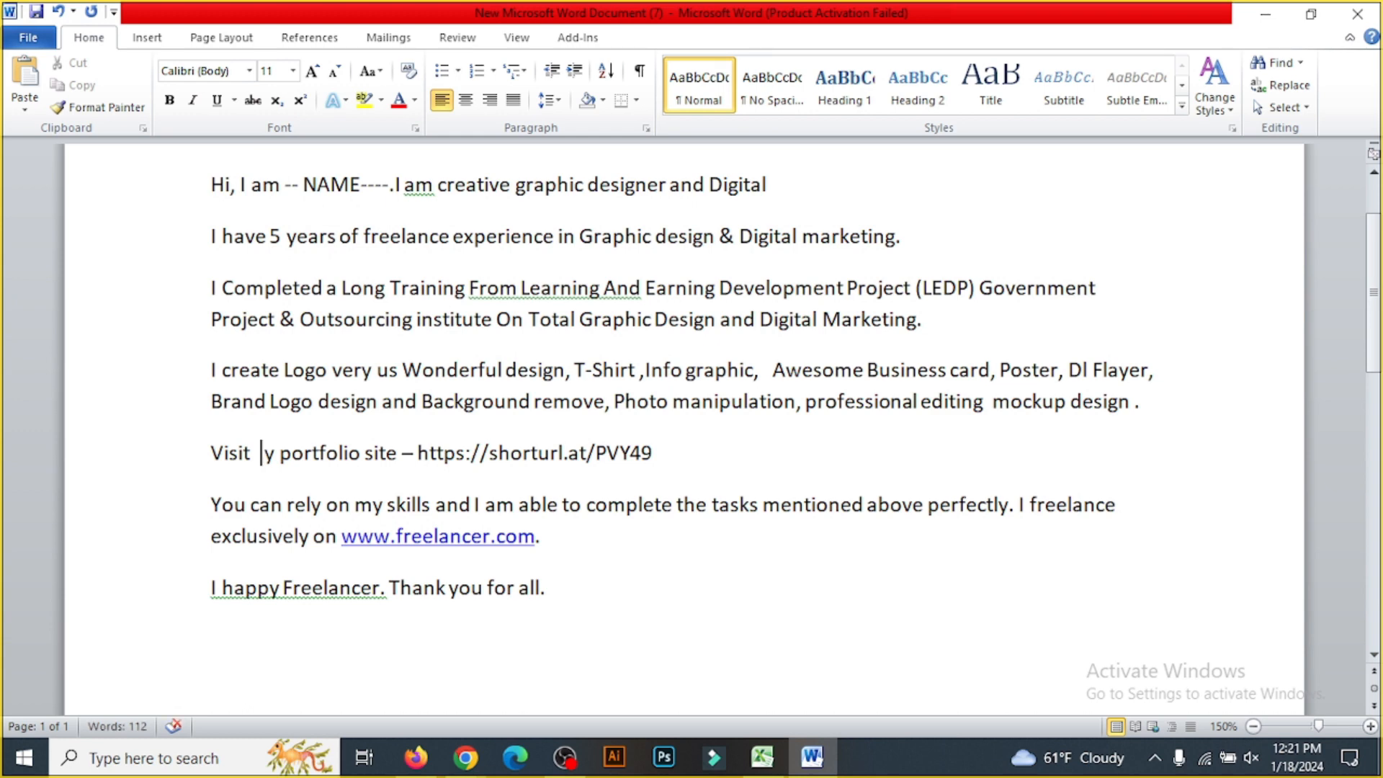
text(m)
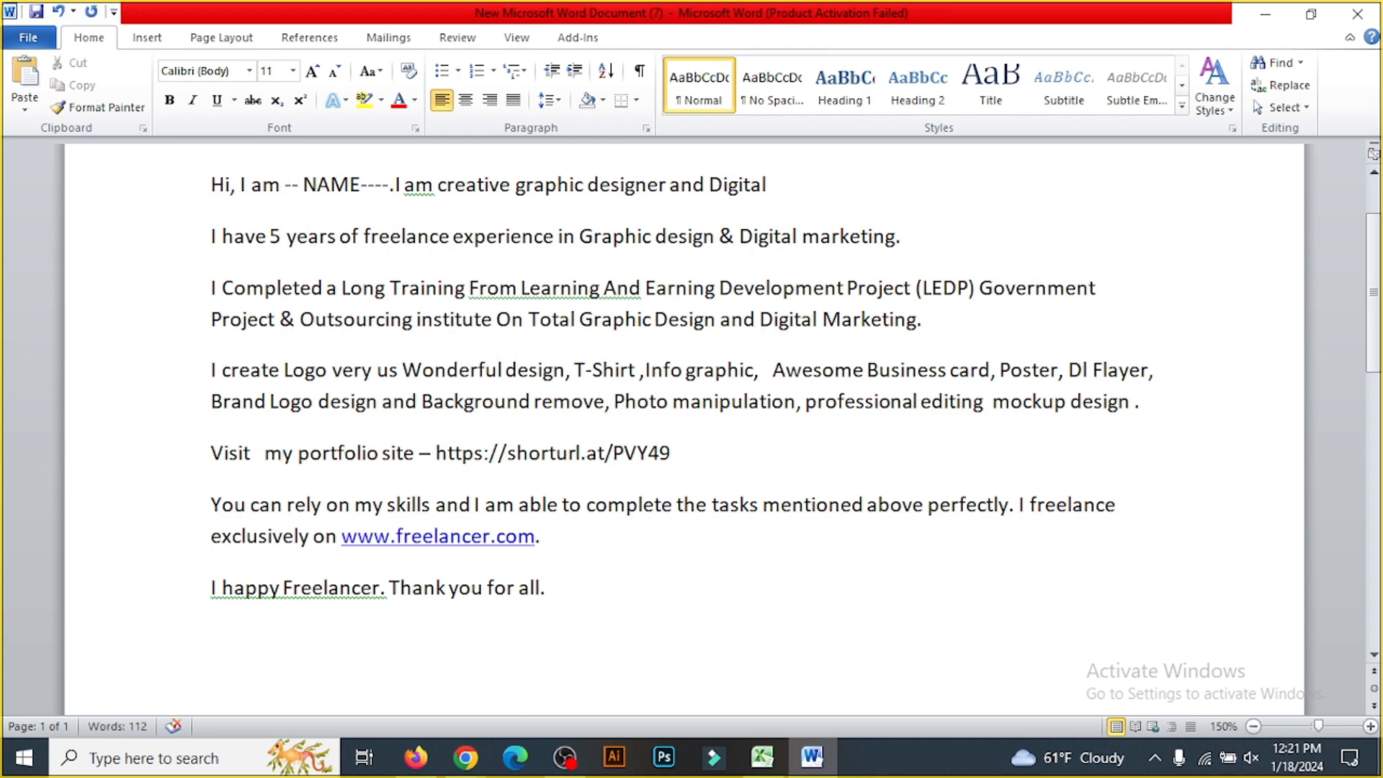
key(End)
Step: Insert an extra space before "Thank you for all." in the closing line
drag(211, 504, 1080, 545)
click(547, 587)
scroll(453, 595, down, 1)
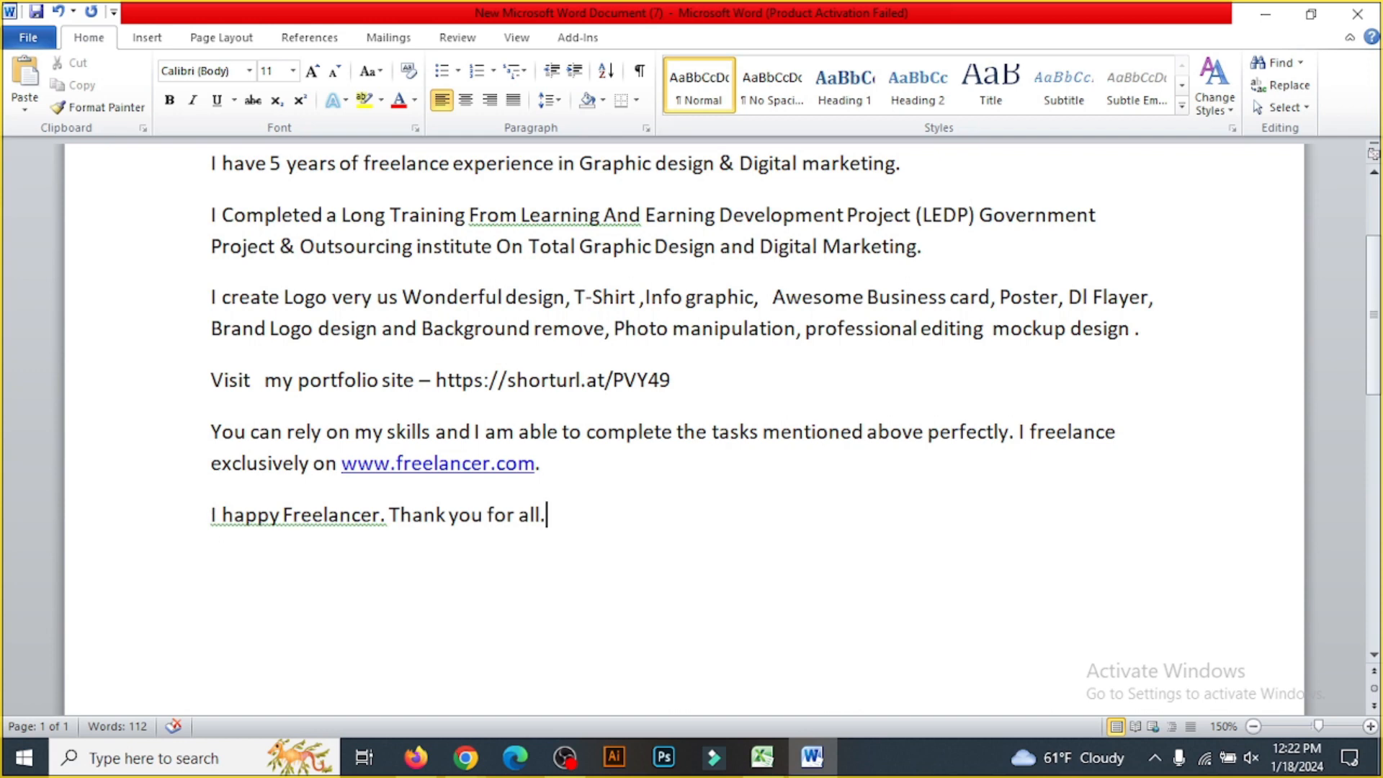
drag(211, 515, 555, 533)
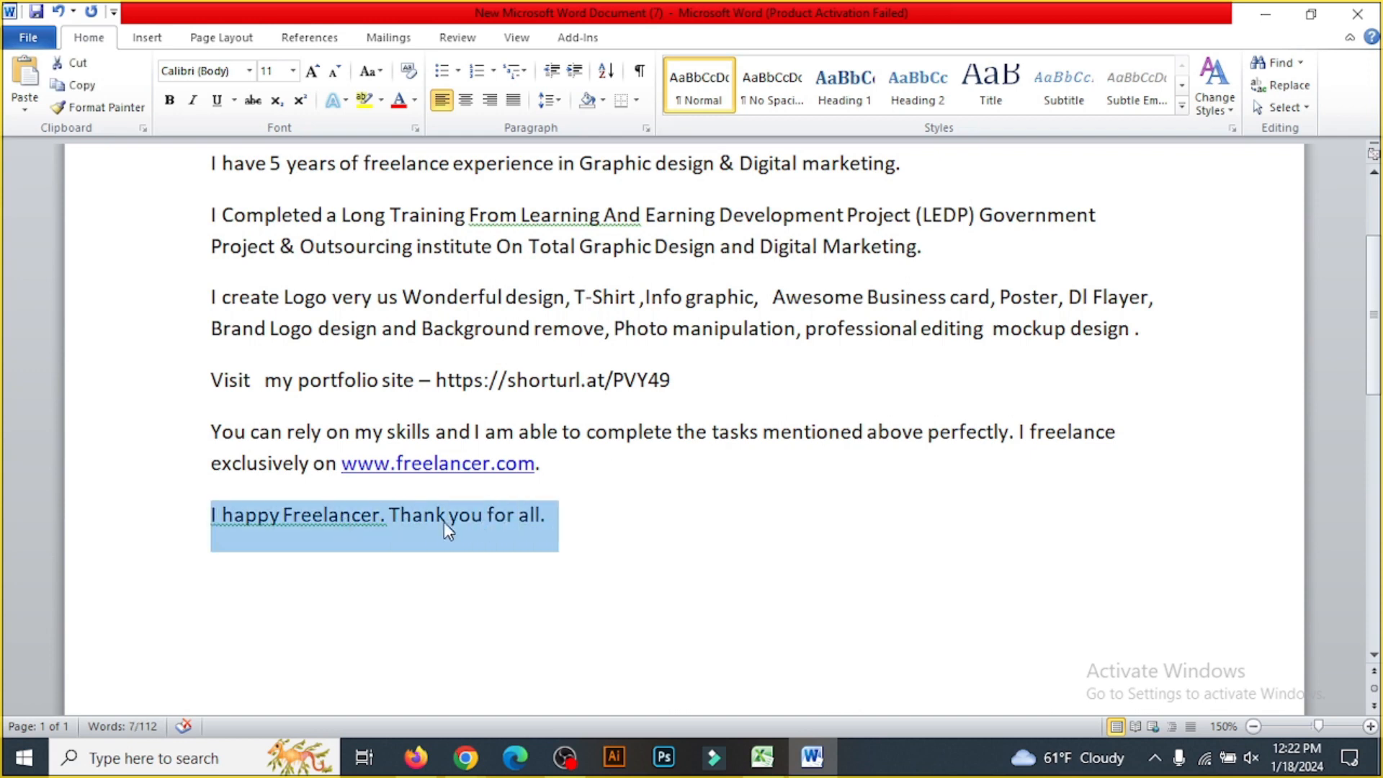
click(224, 555)
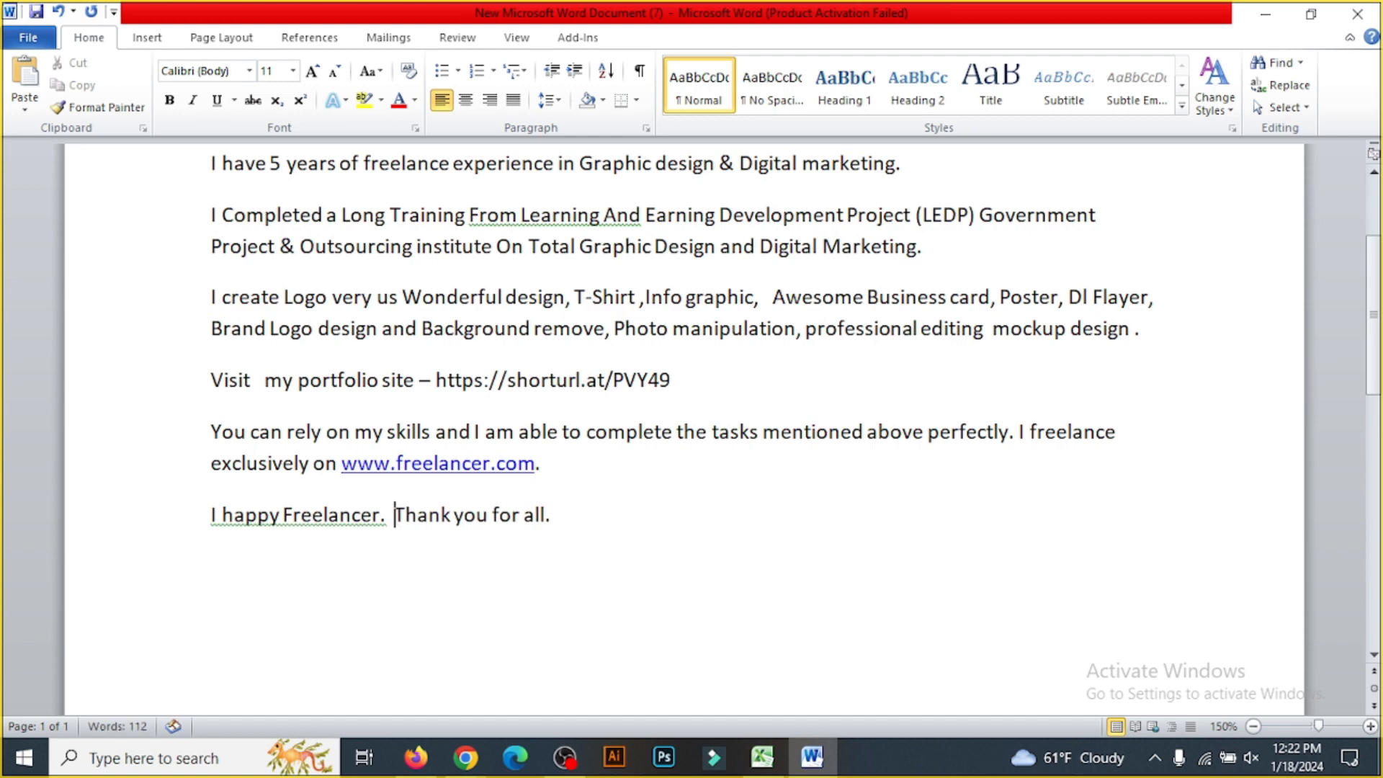
Step: Look over the whole profile description, from the greeting line to the closing thanks
scroll(685, 432, up, 3)
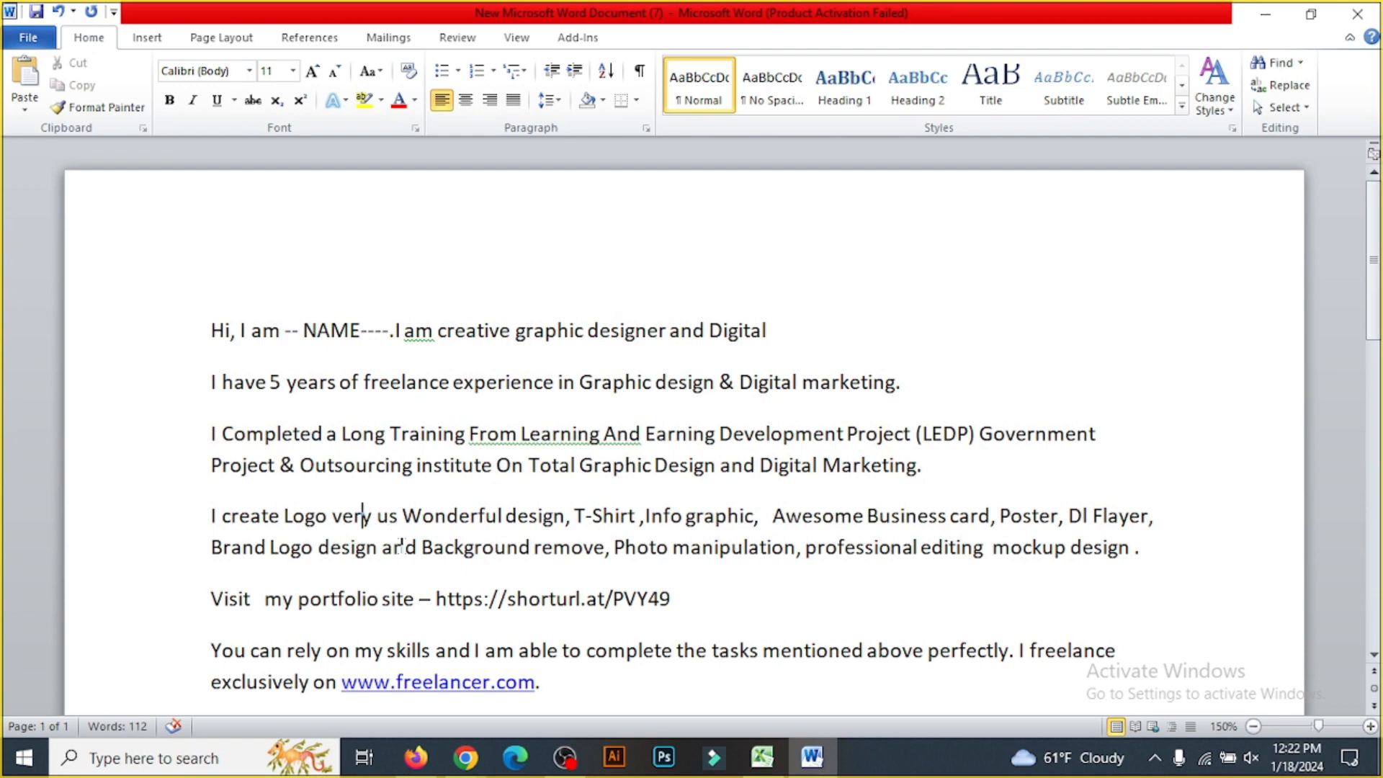
scroll(436, 650, down, 2)
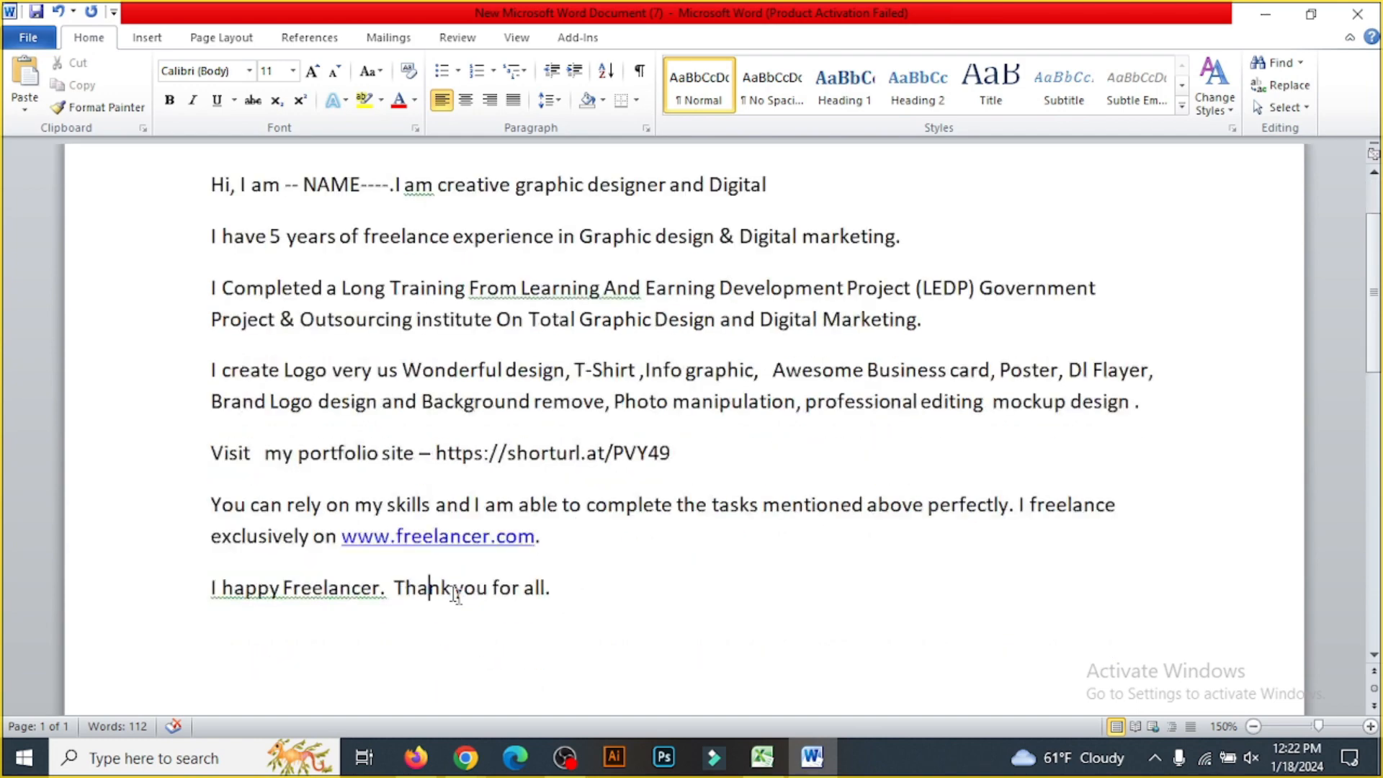
scroll(456, 594, up, 2)
scroll(429, 660, down, 1)
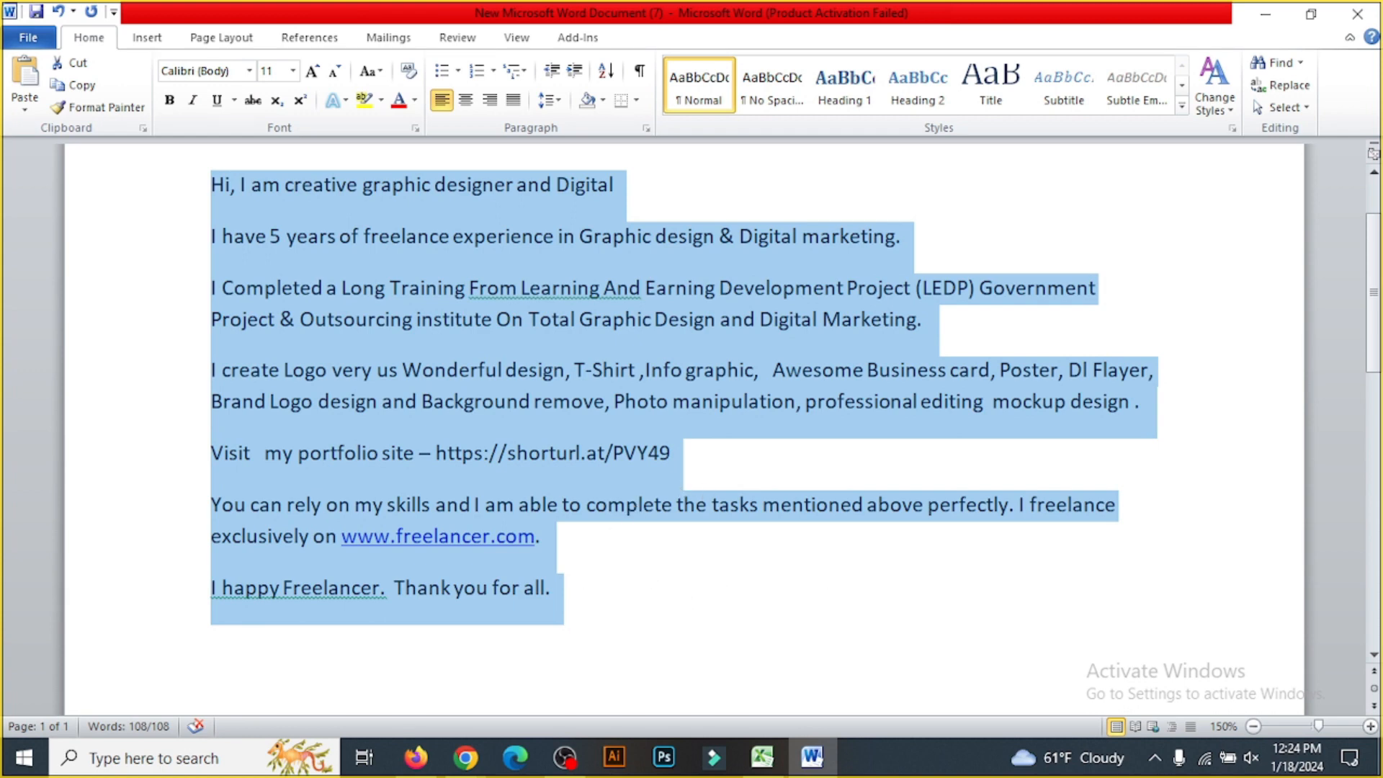
click(582, 587)
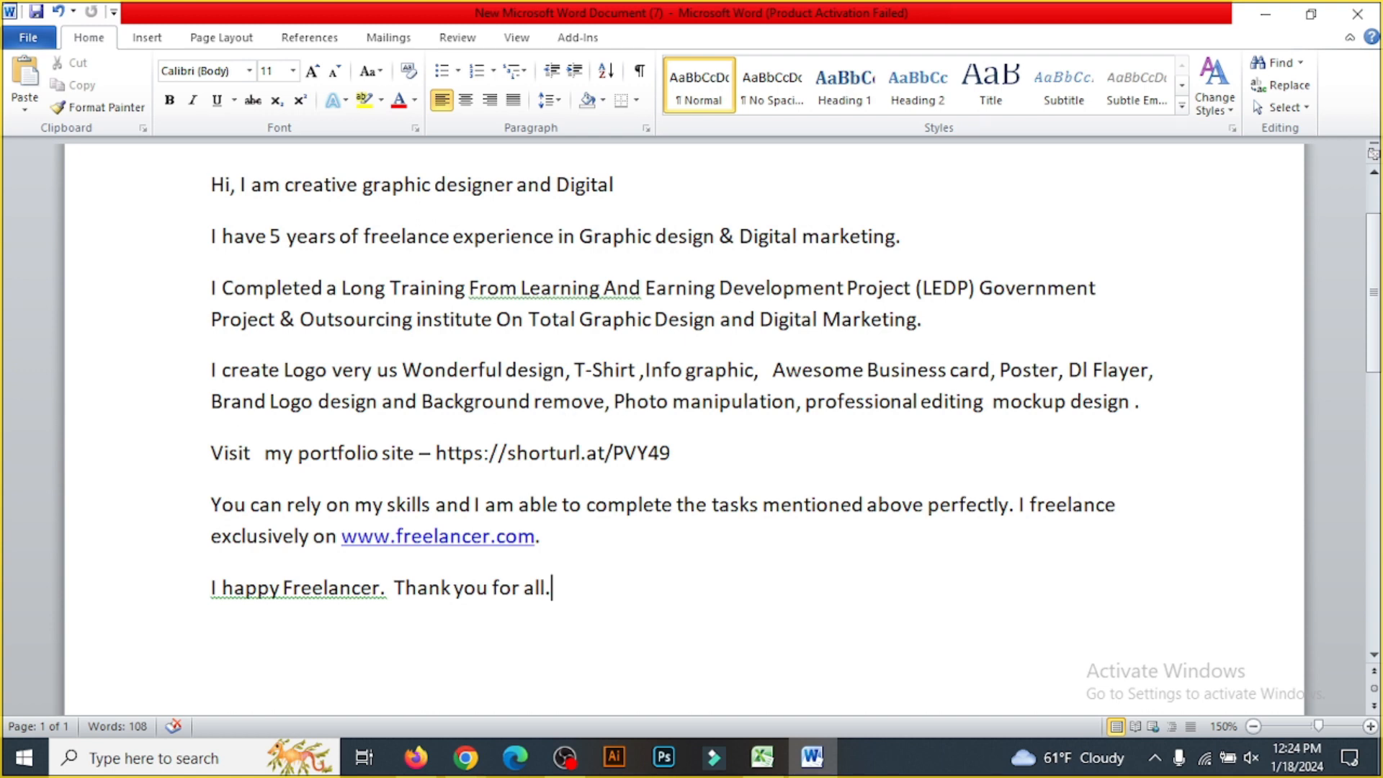
key(ctrl+Home)
key(shift+Down)
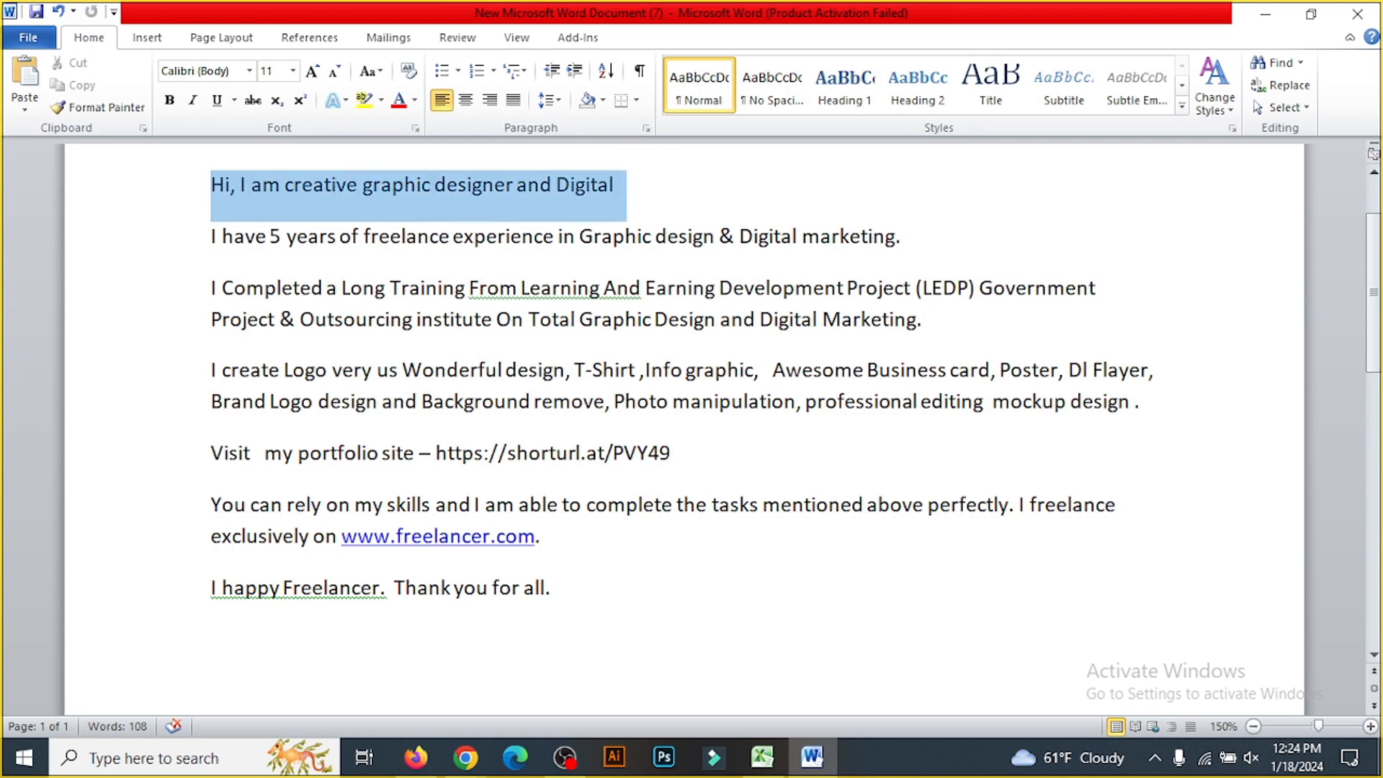
click(690, 190)
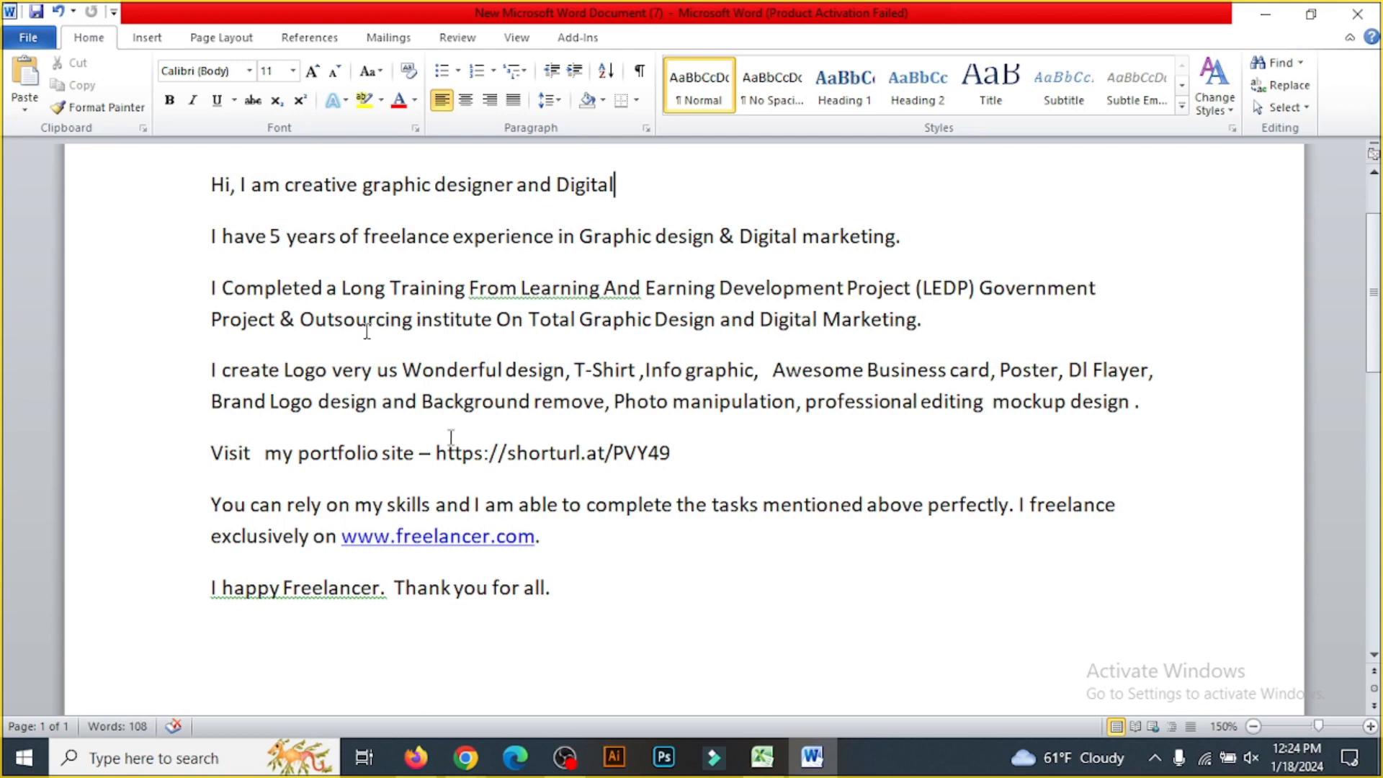
key(ctrl+a)
key(Right)
Step: Review the description paragraph by paragraph, covering the introduction, training, services, portfolio link, freelancer.com statement and closing line
drag(212, 185, 659, 185)
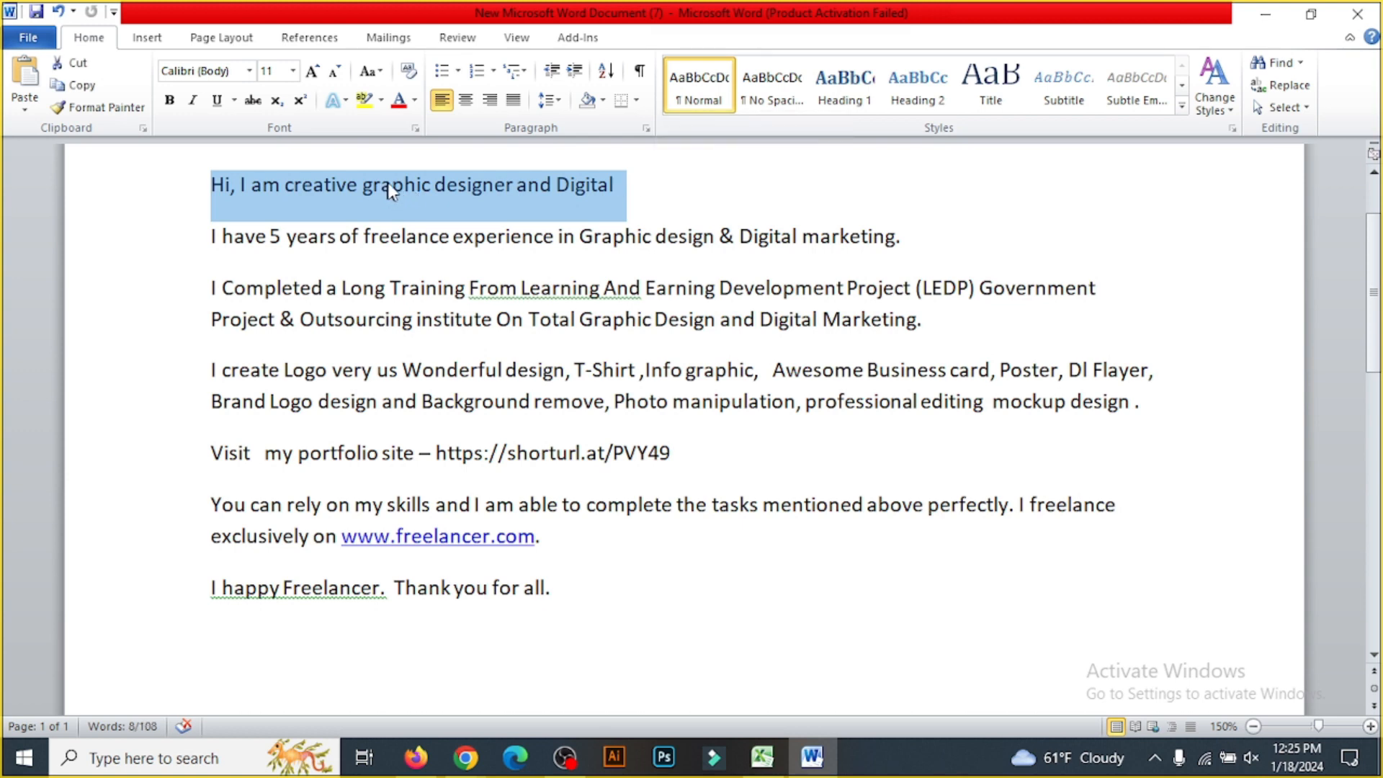
double_click(484, 184)
click(359, 237)
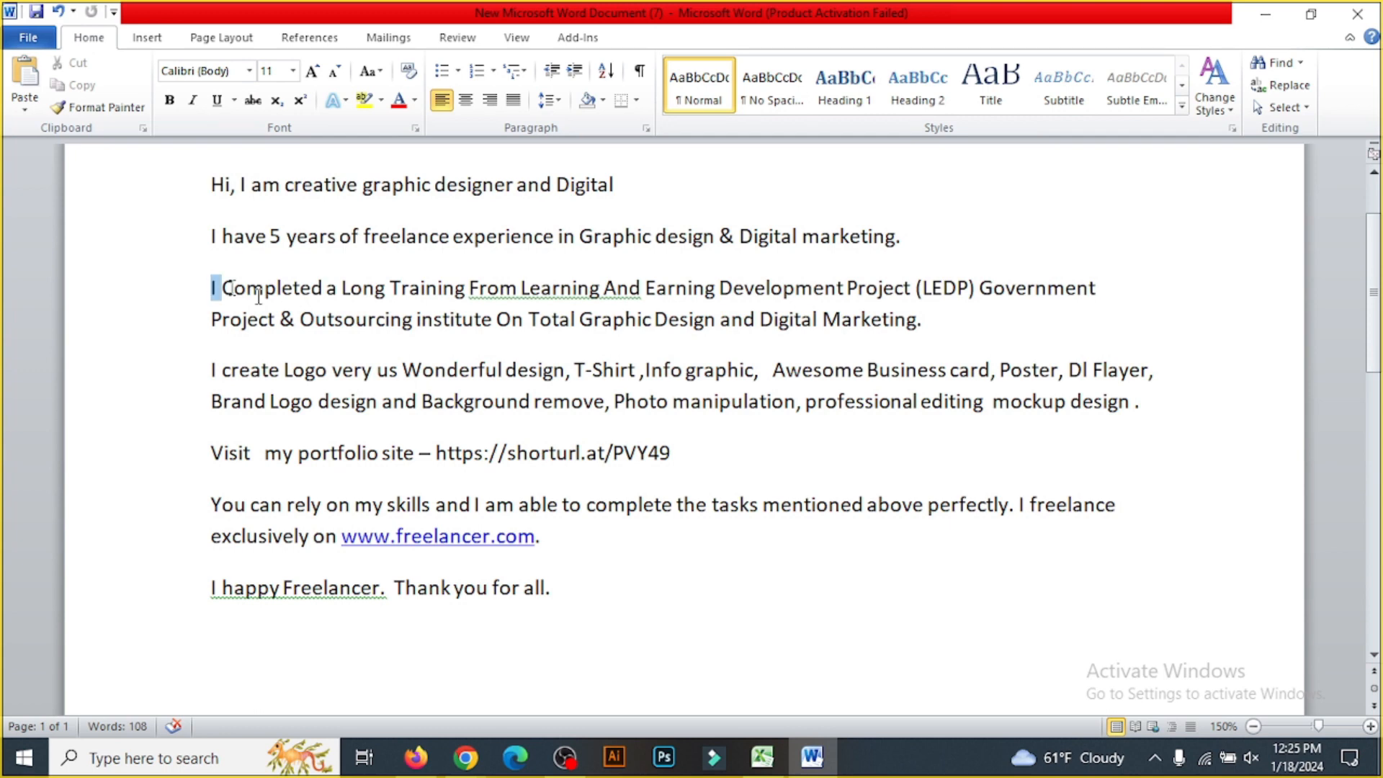
drag(213, 288, 915, 326)
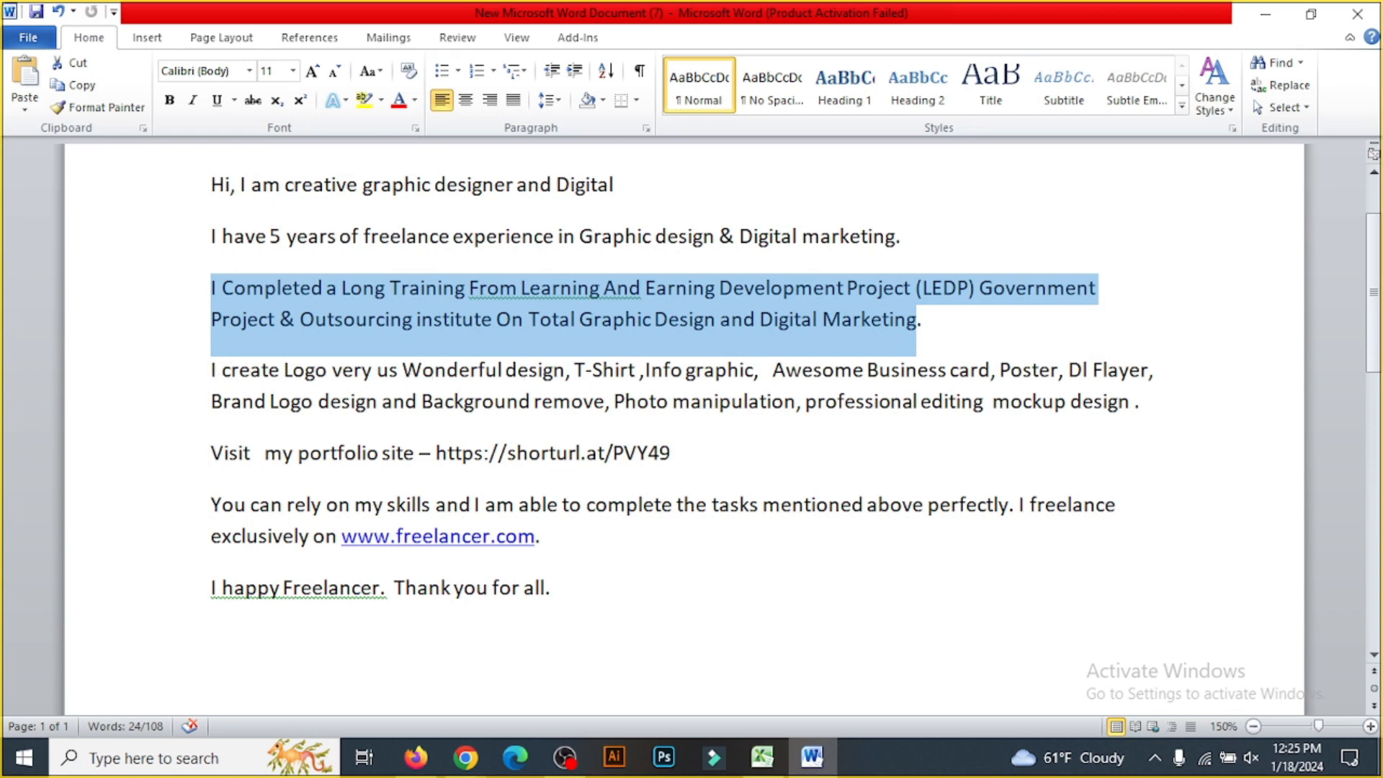
drag(210, 369, 1178, 419)
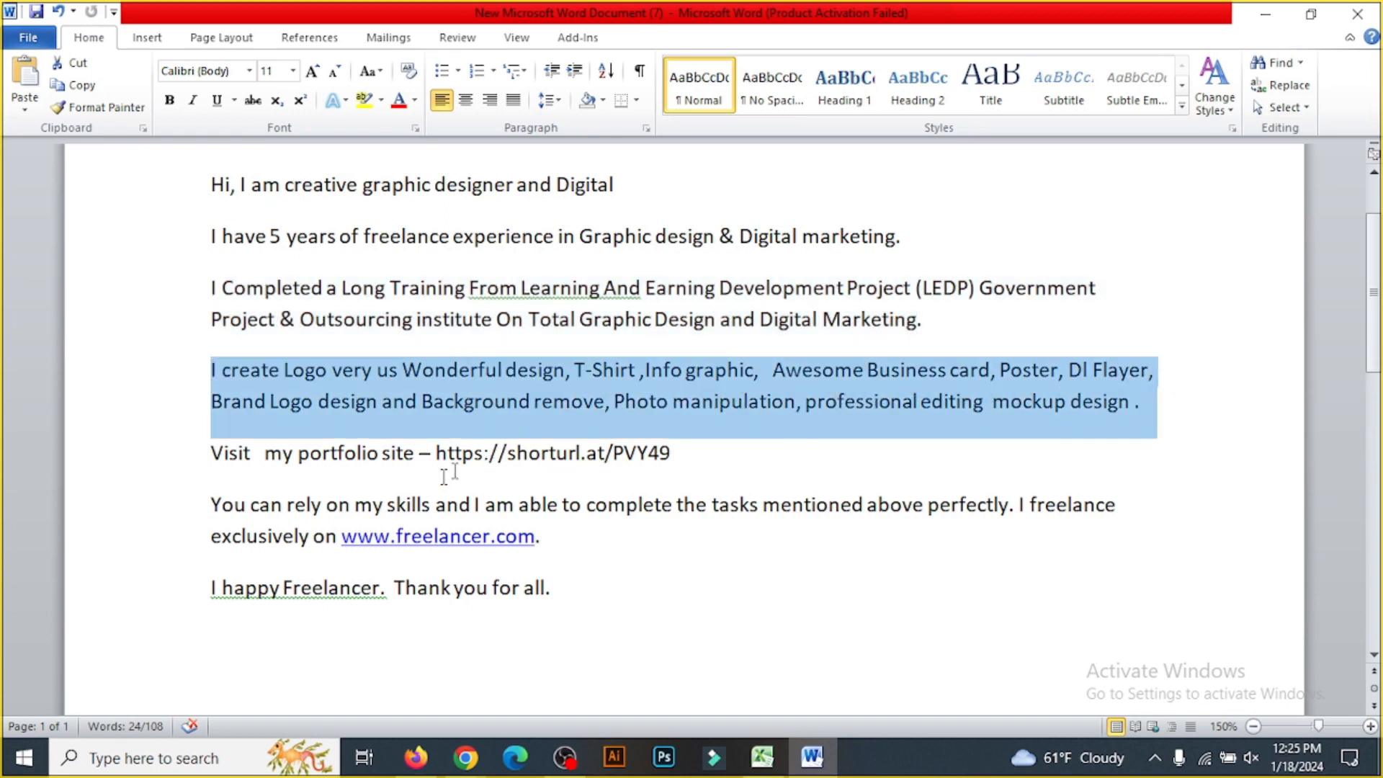
click(265, 453)
drag(210, 453, 713, 465)
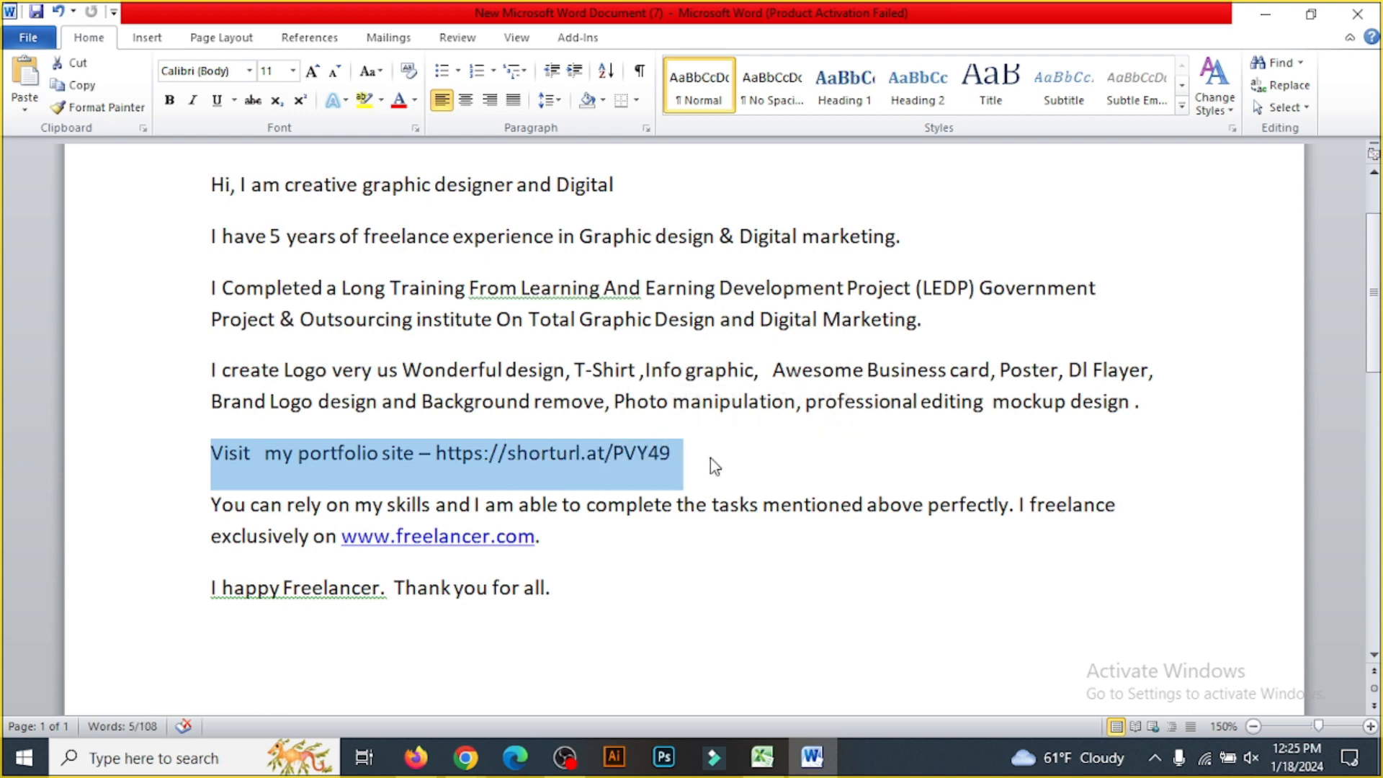
click(710, 456)
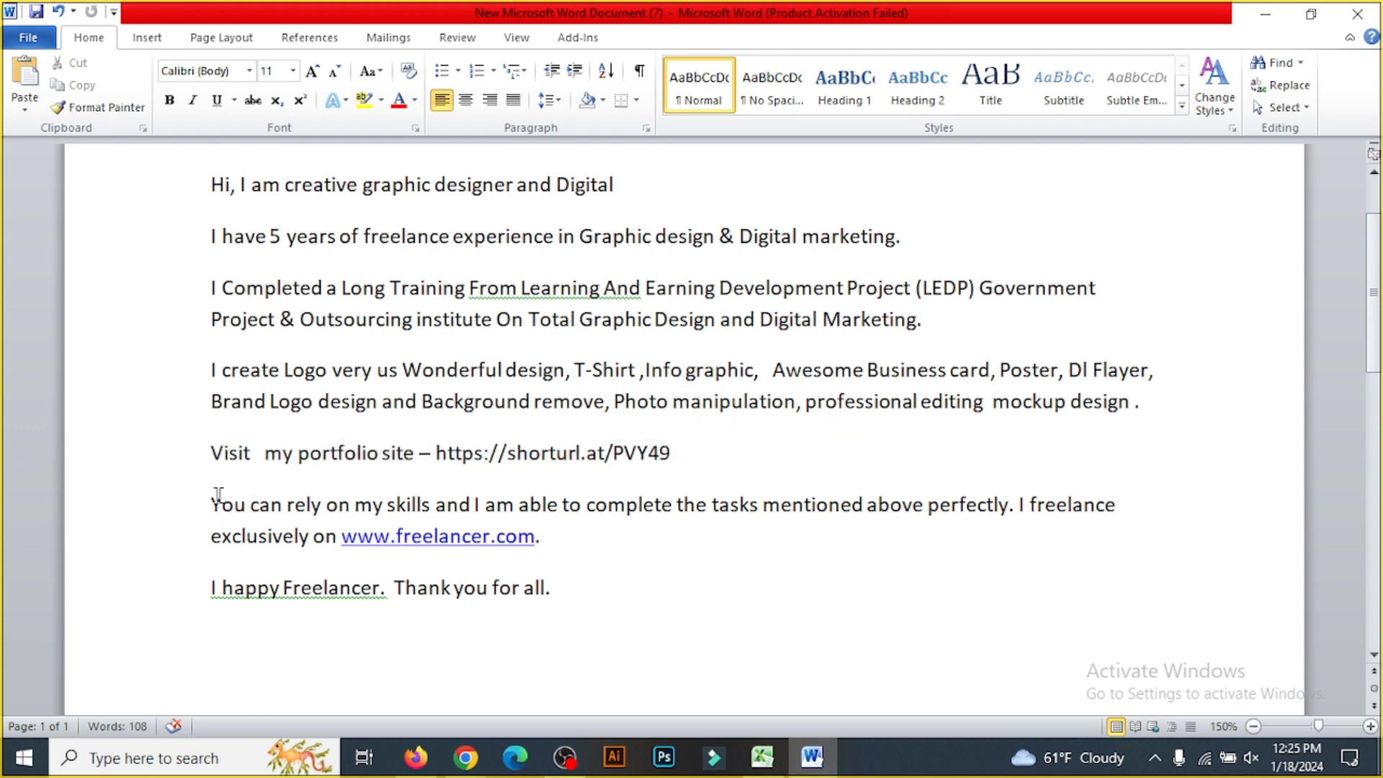
drag(213, 504, 627, 542)
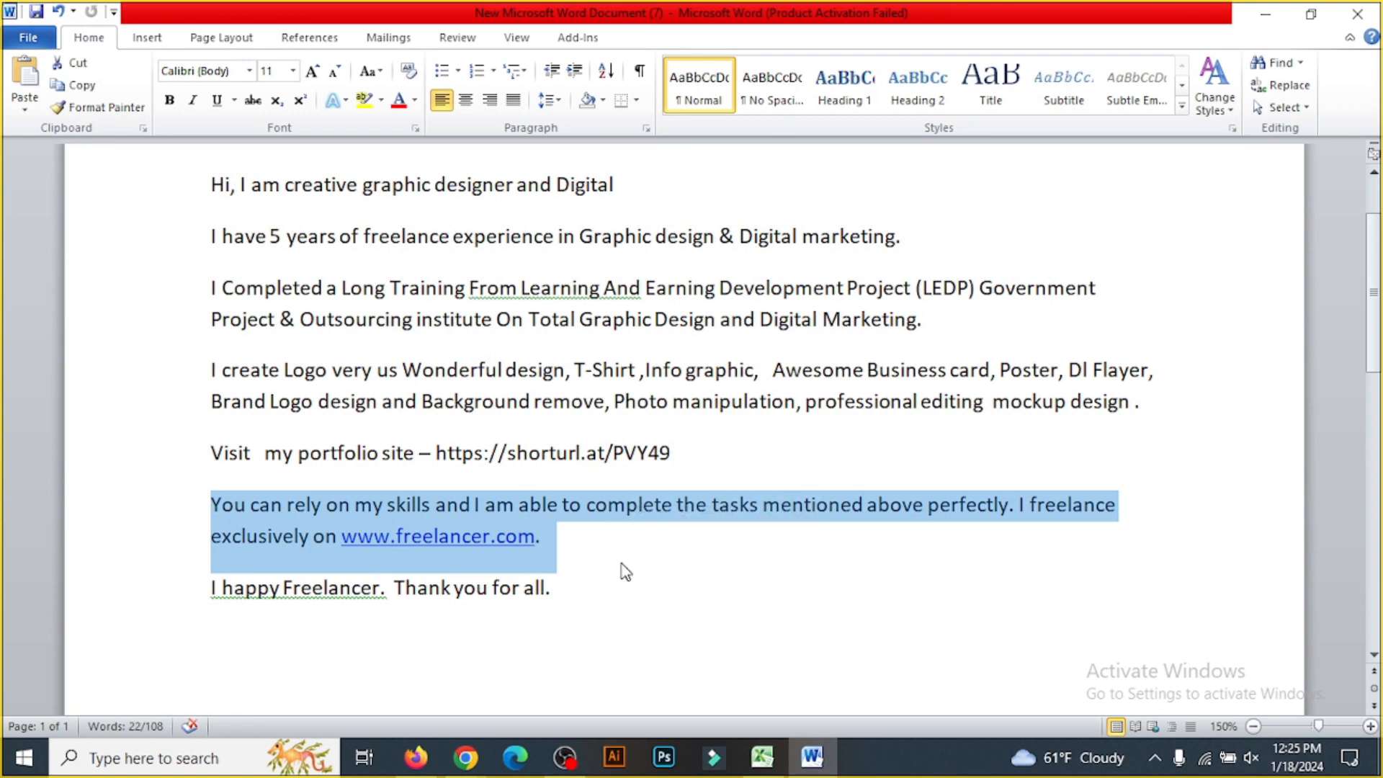
click(627, 605)
drag(558, 591, 215, 588)
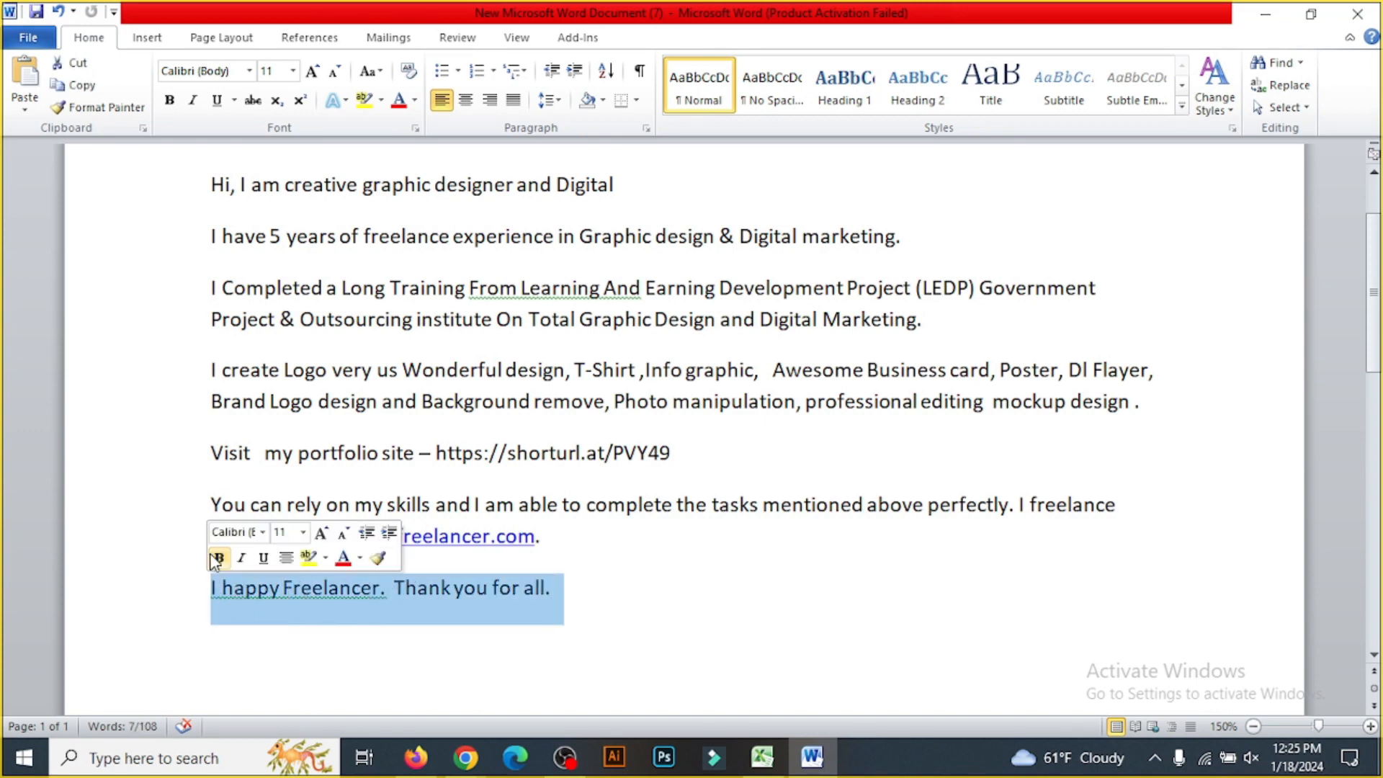
click(558, 588)
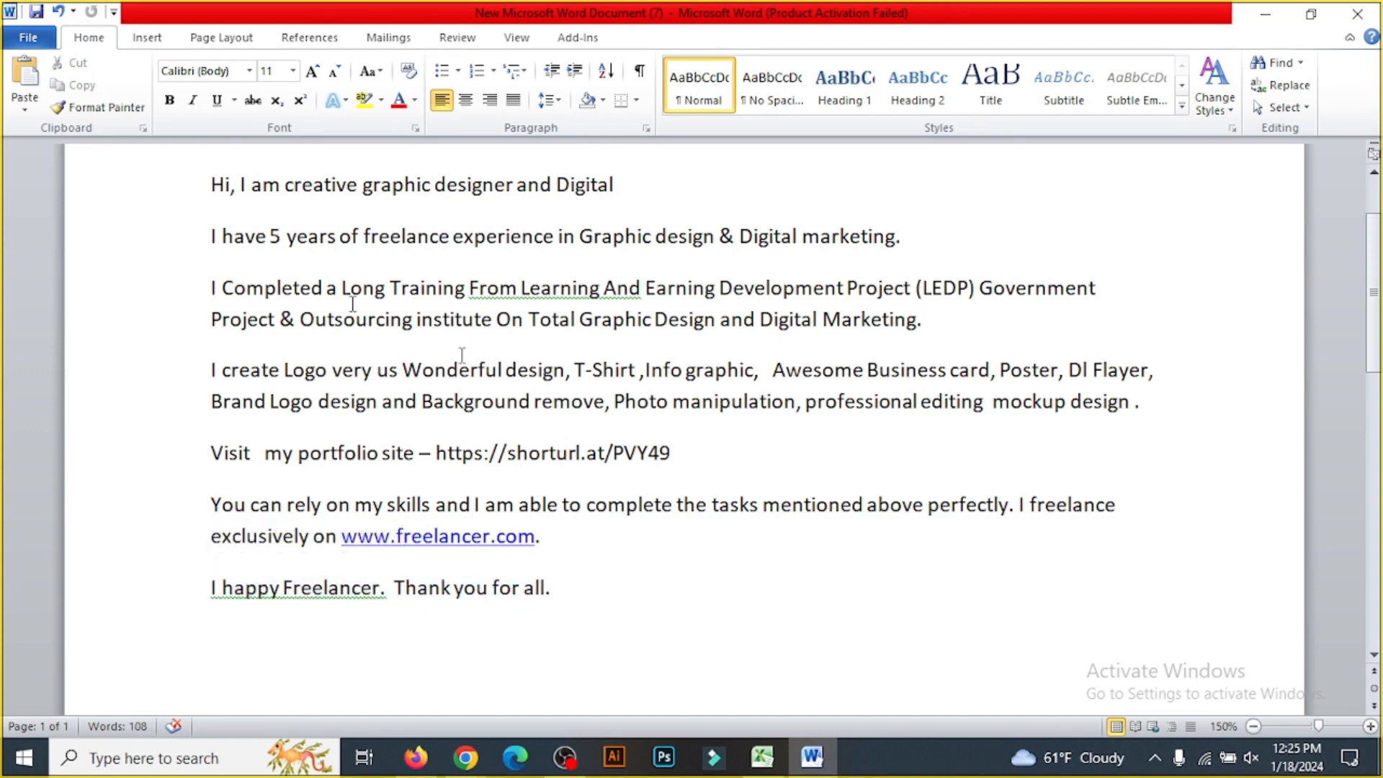
Step: Save the document with the revised profile description
drag(211, 184, 576, 597)
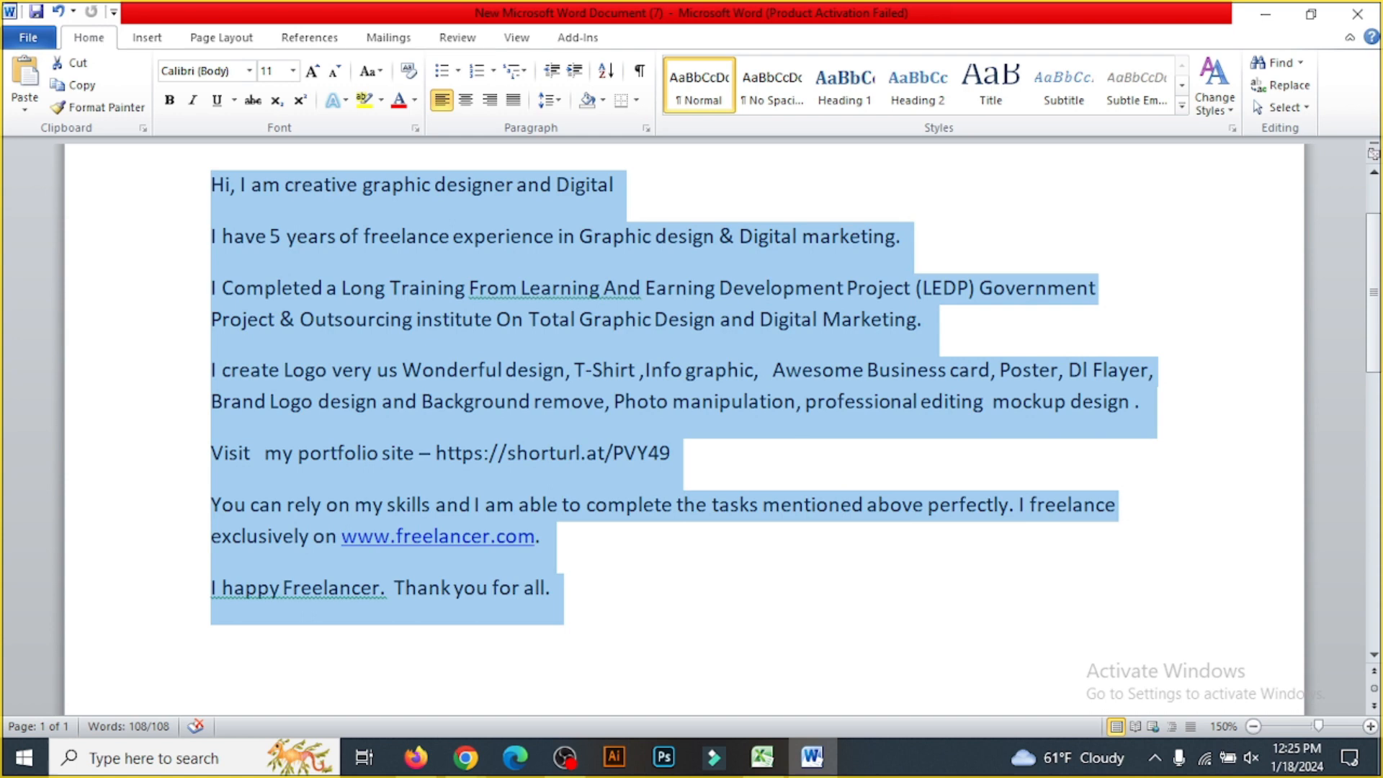
key(ctrl+s)
click(638, 317)
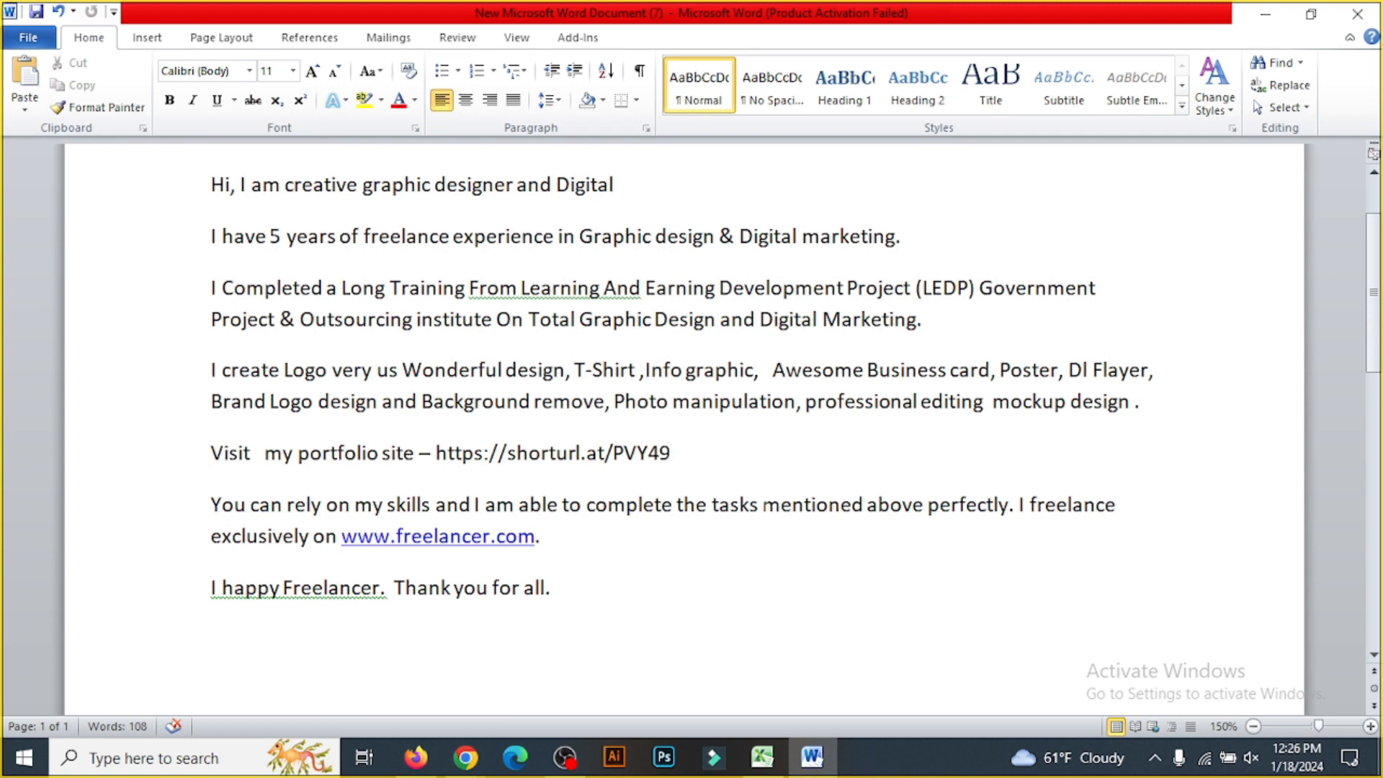
Step: Copy the entire profile description, from the greeting through the closing line
drag(569, 588, 187, 189)
right_click(306, 184)
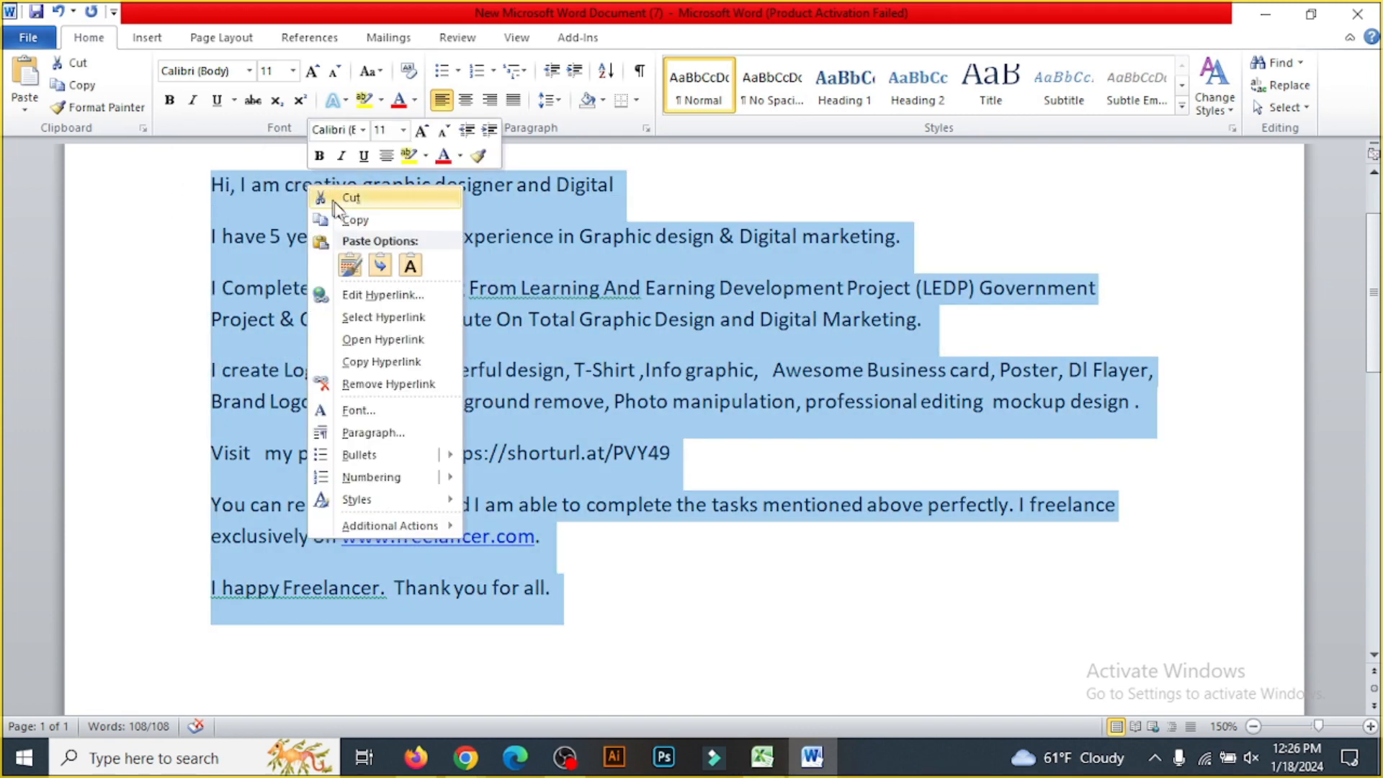
click(360, 220)
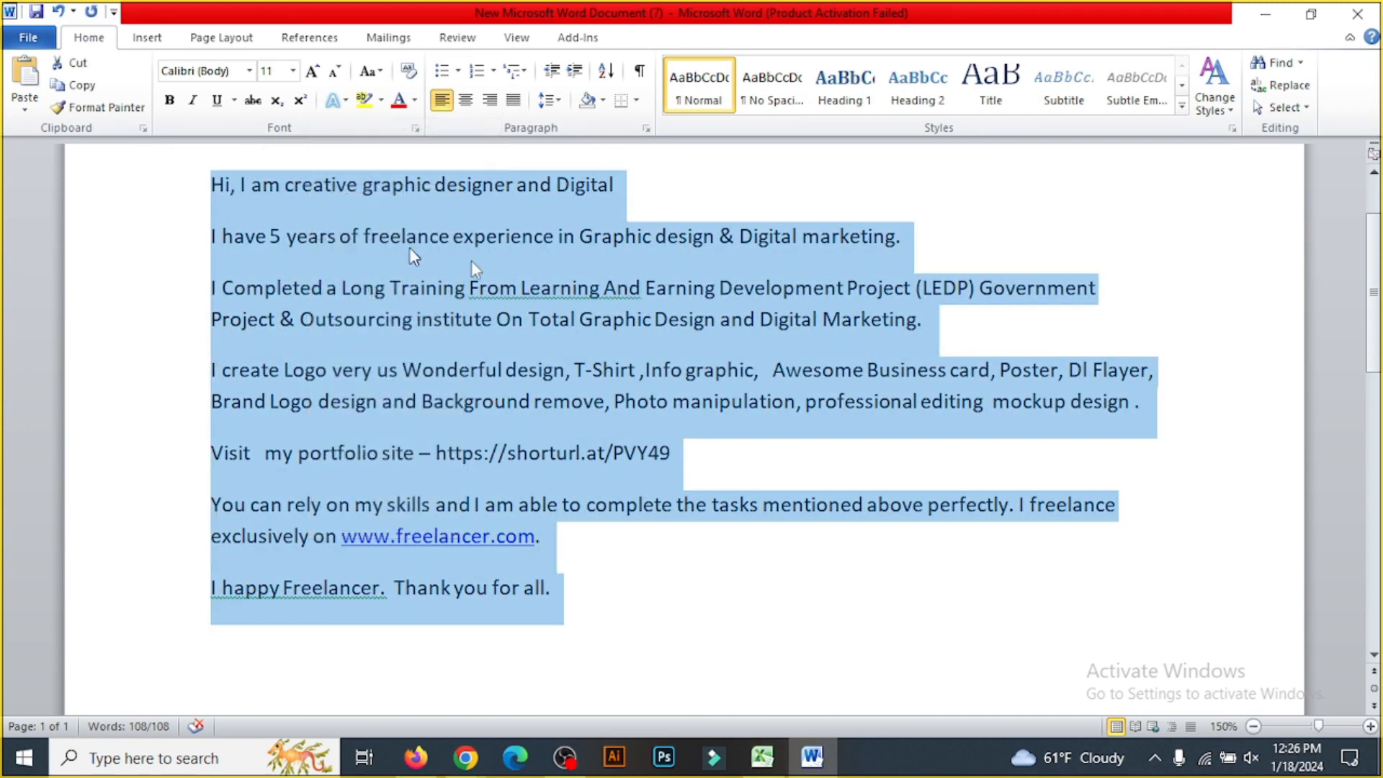
Step: Switch to Firefox and open the Freelancer.com profile for editing
click(419, 762)
scroll(596, 461, up, 10)
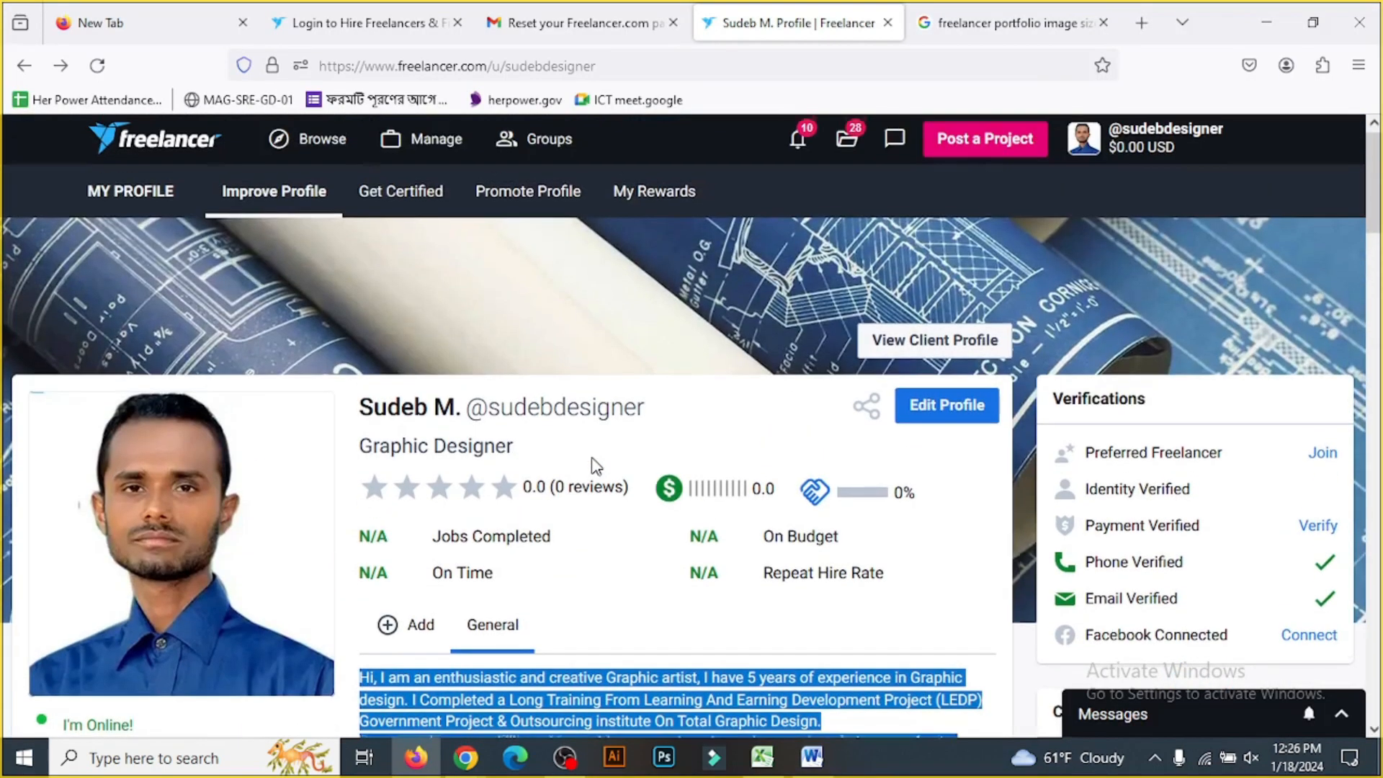
scroll(595, 466, down, 4)
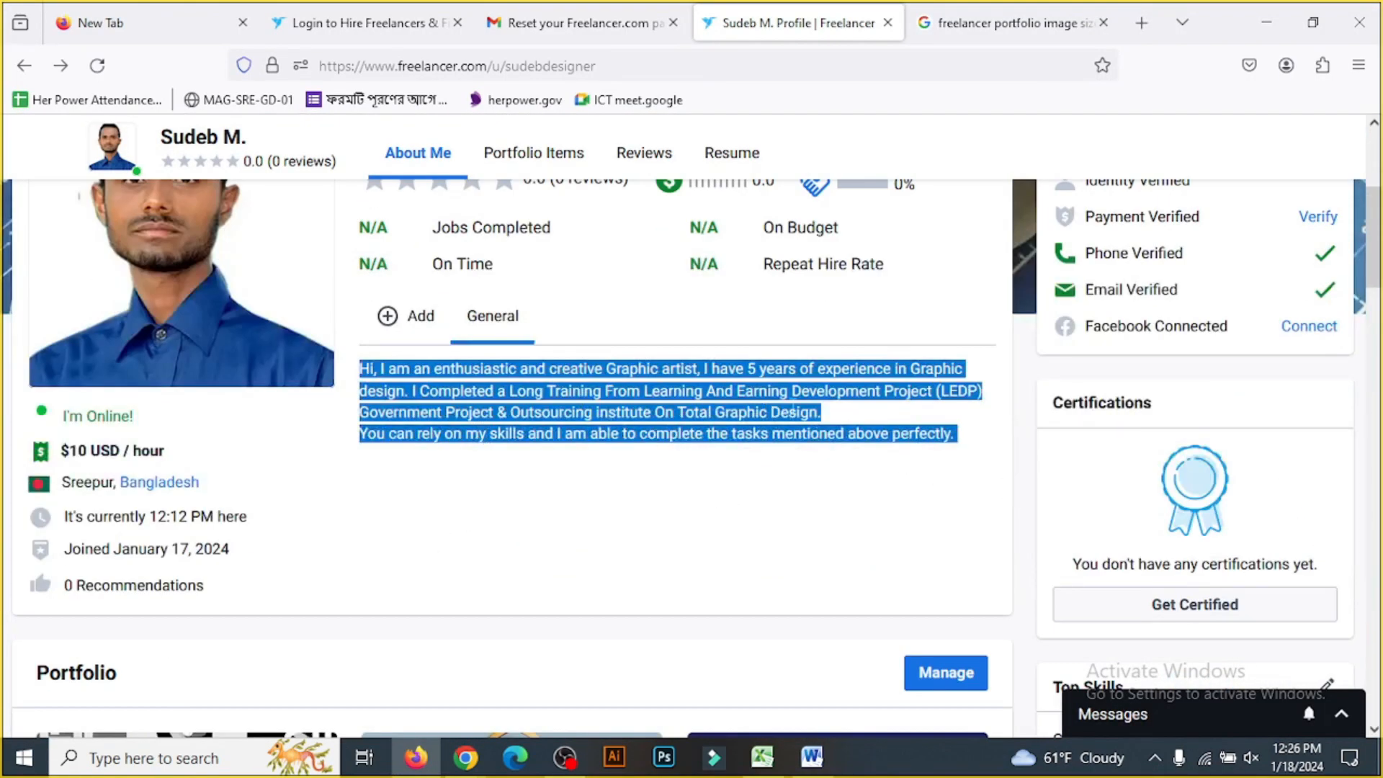
scroll(642, 344, up, 3)
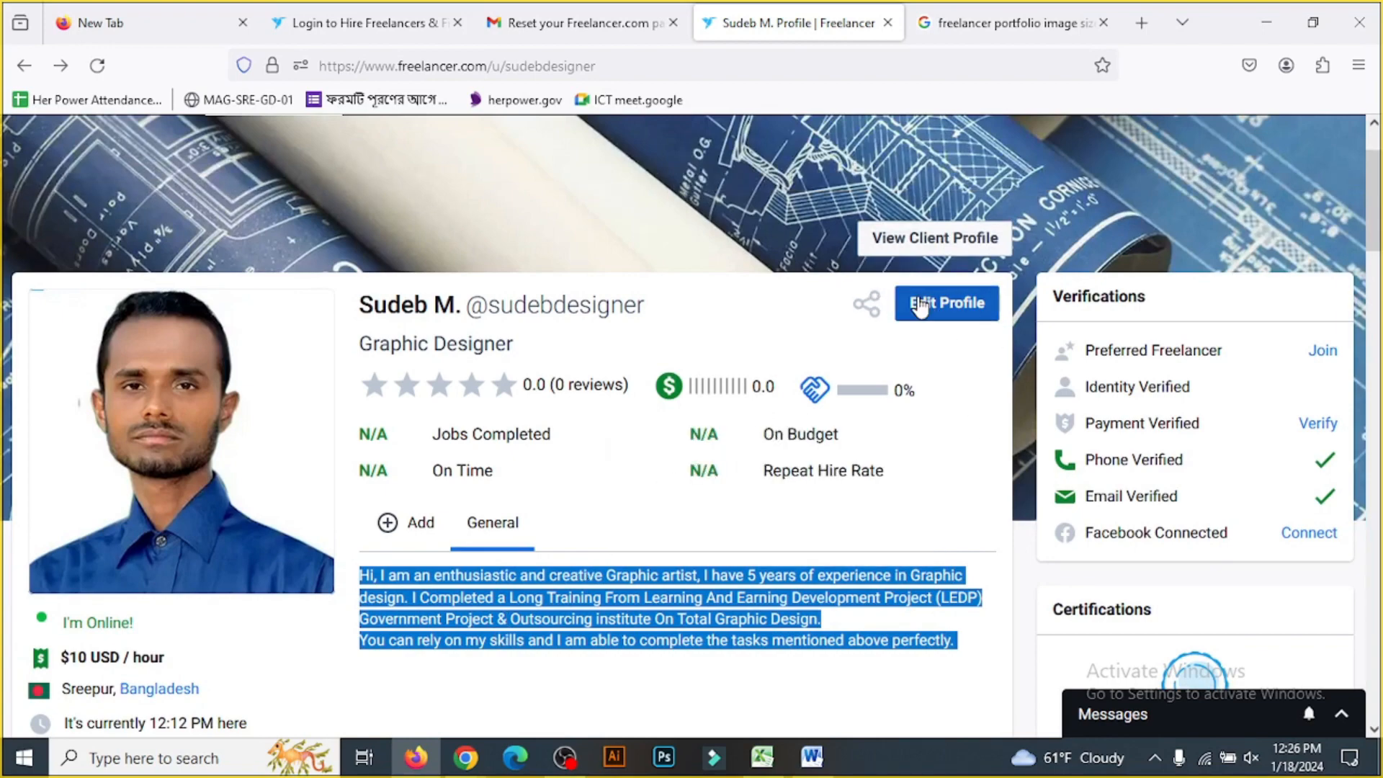
click(945, 304)
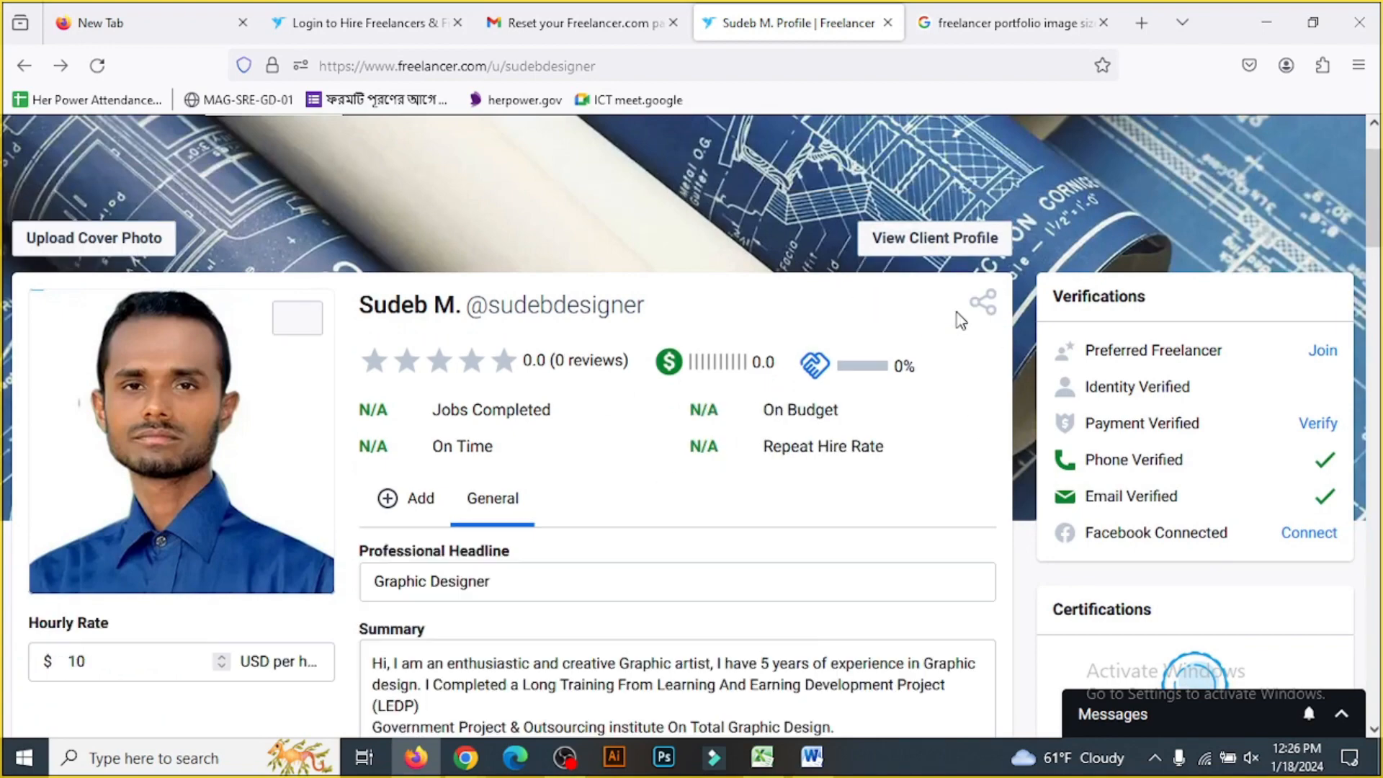
Step: Replace the whole profile summary with the description copied from the Word document
scroll(511, 411, down, 3)
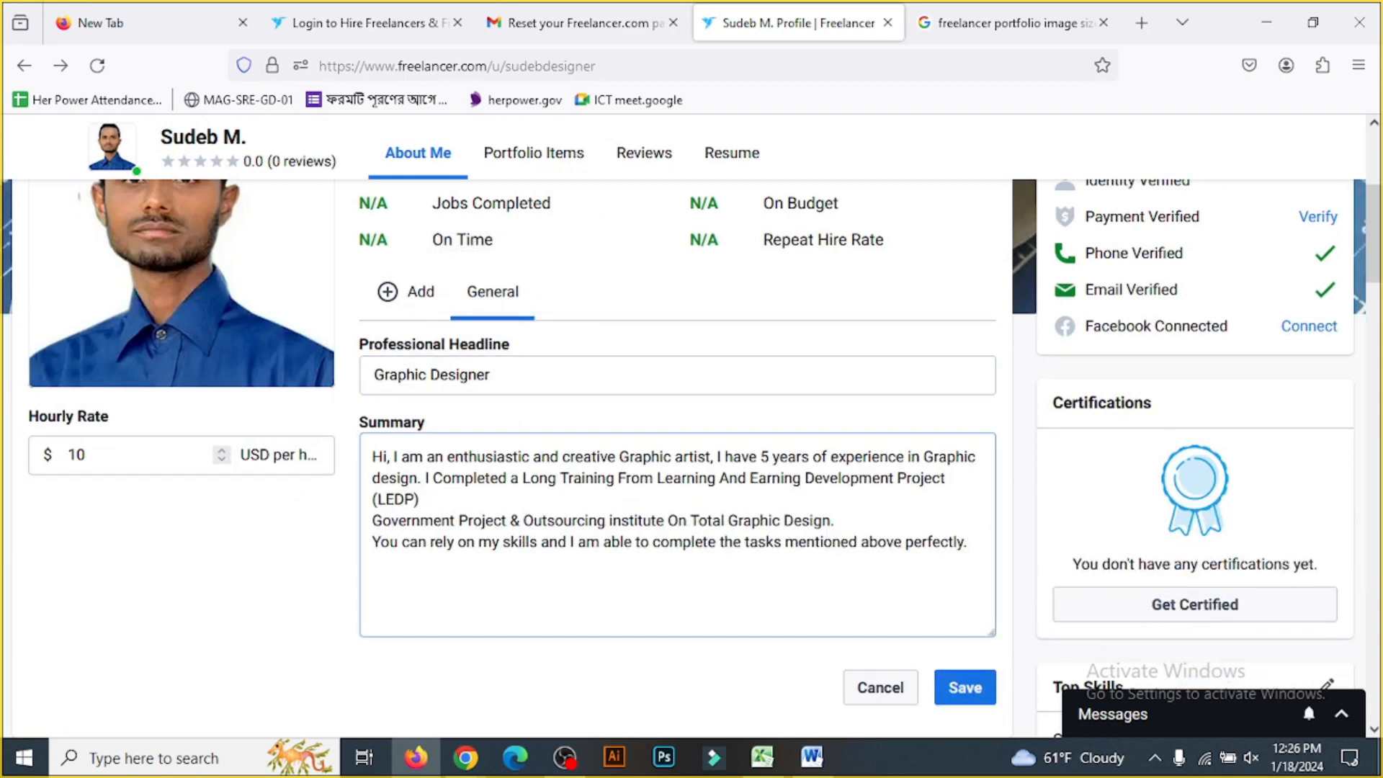
drag(969, 544, 369, 454)
key(BackSpace)
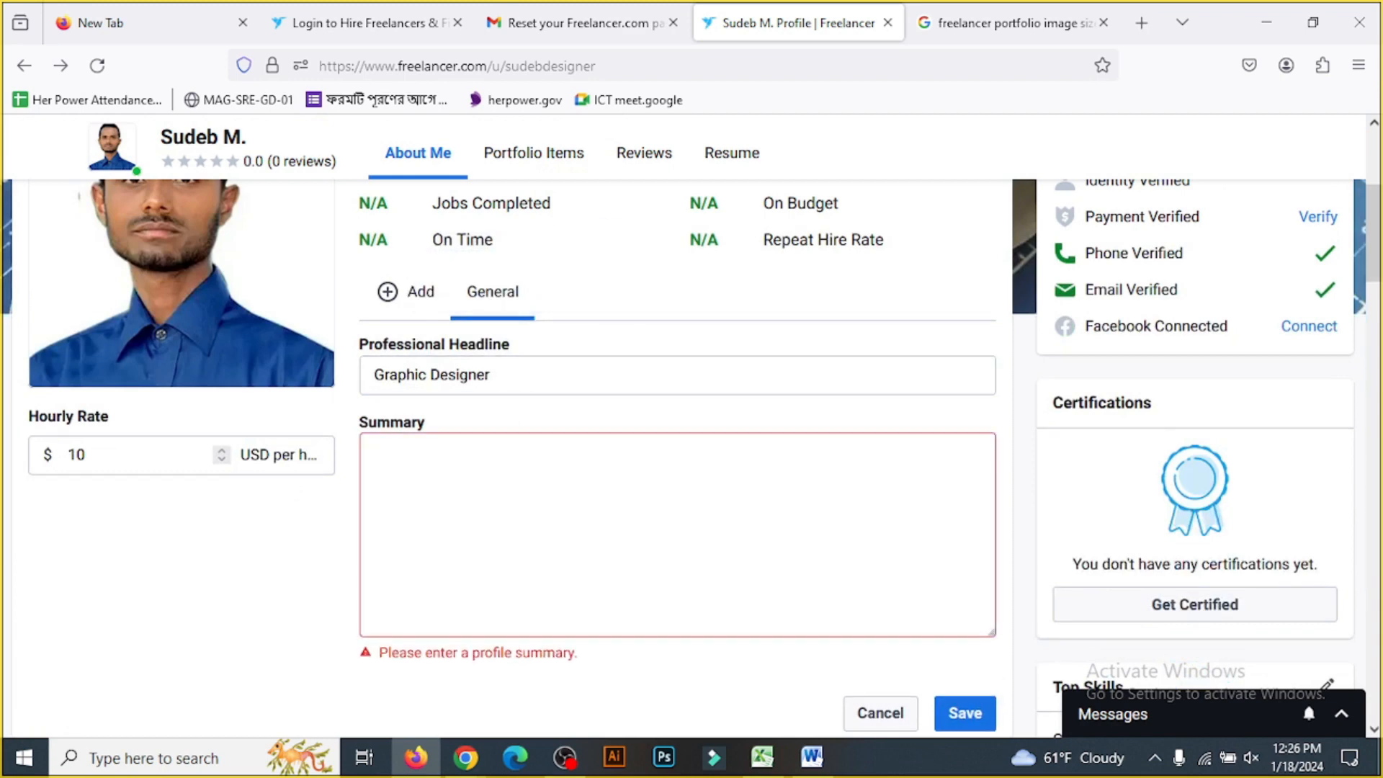
key(ctrl+v)
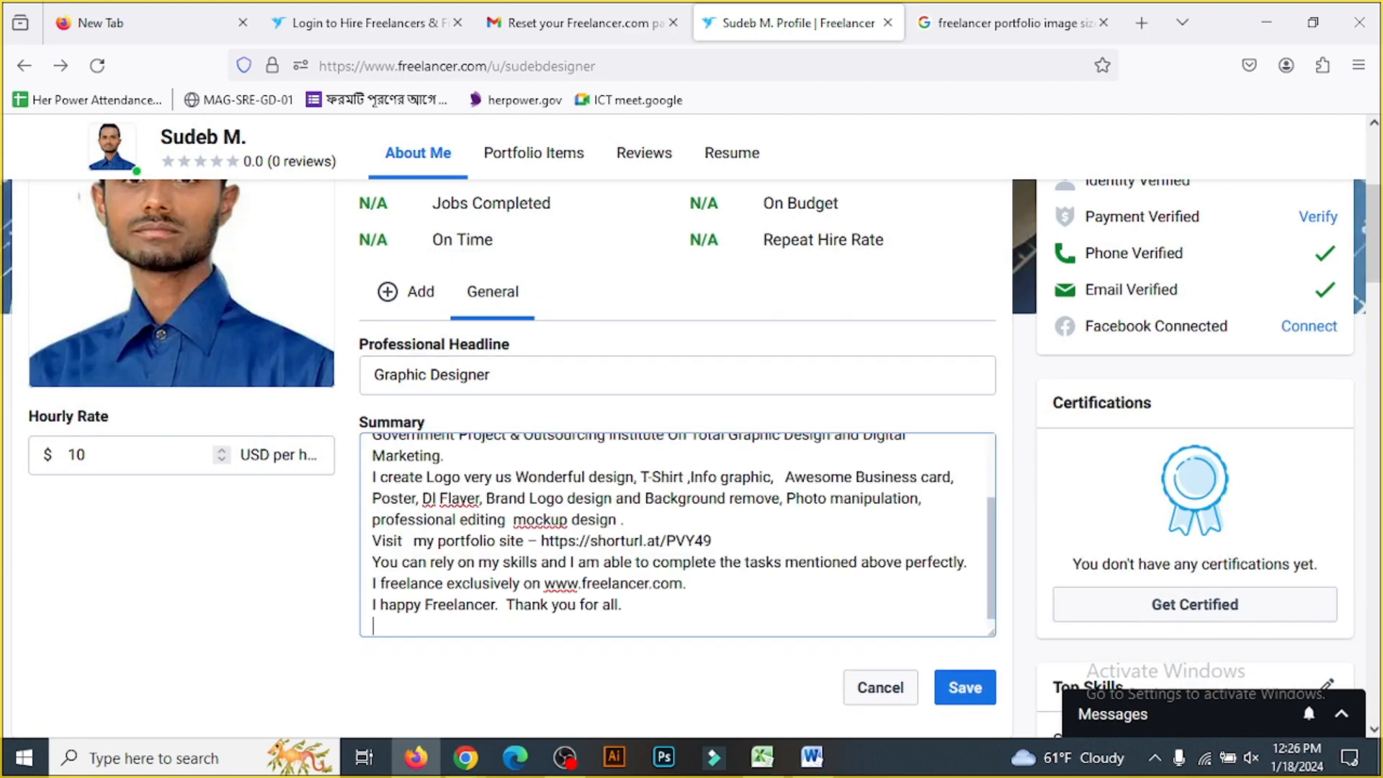
click(582, 583)
Step: Look over the profile's summary and portfolio items, and open the portfolio management page
scroll(576, 548, down, 1)
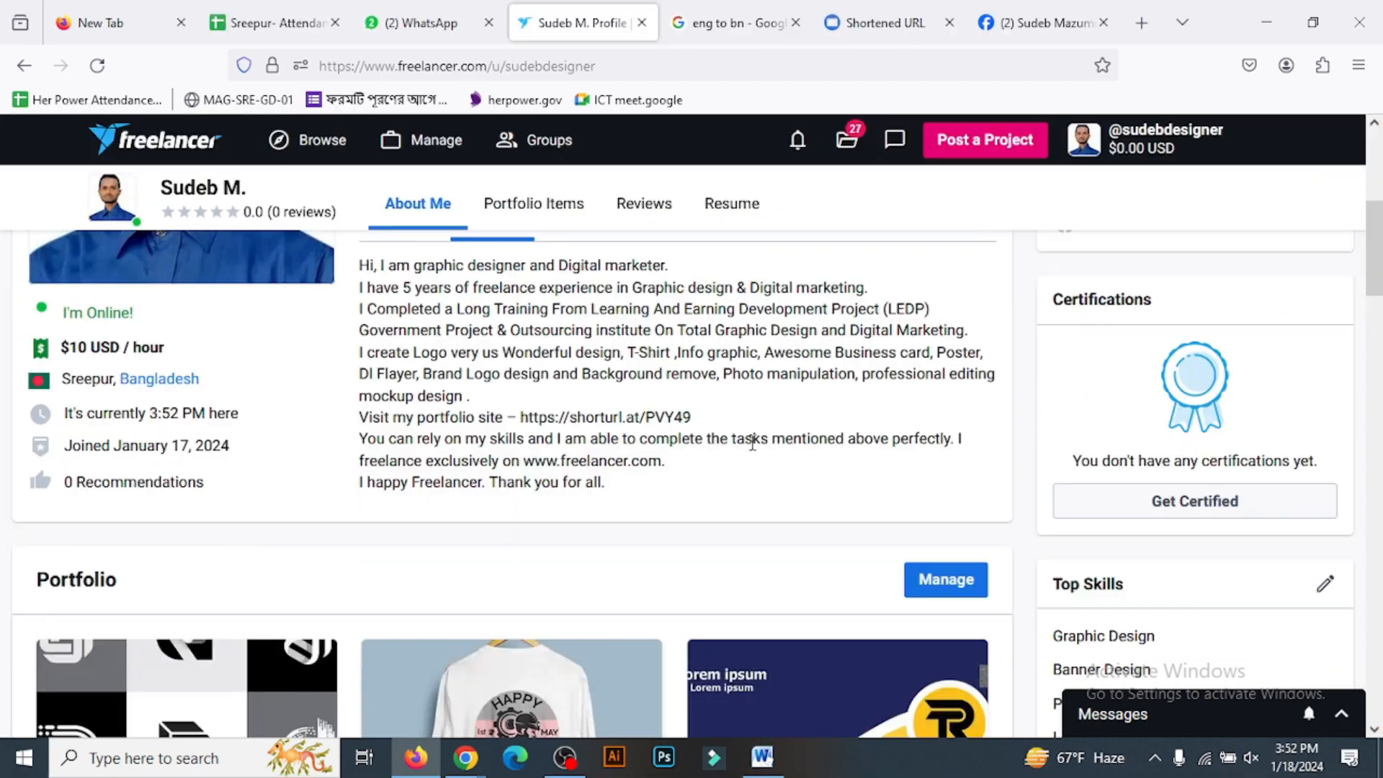
scroll(504, 453, down, 10)
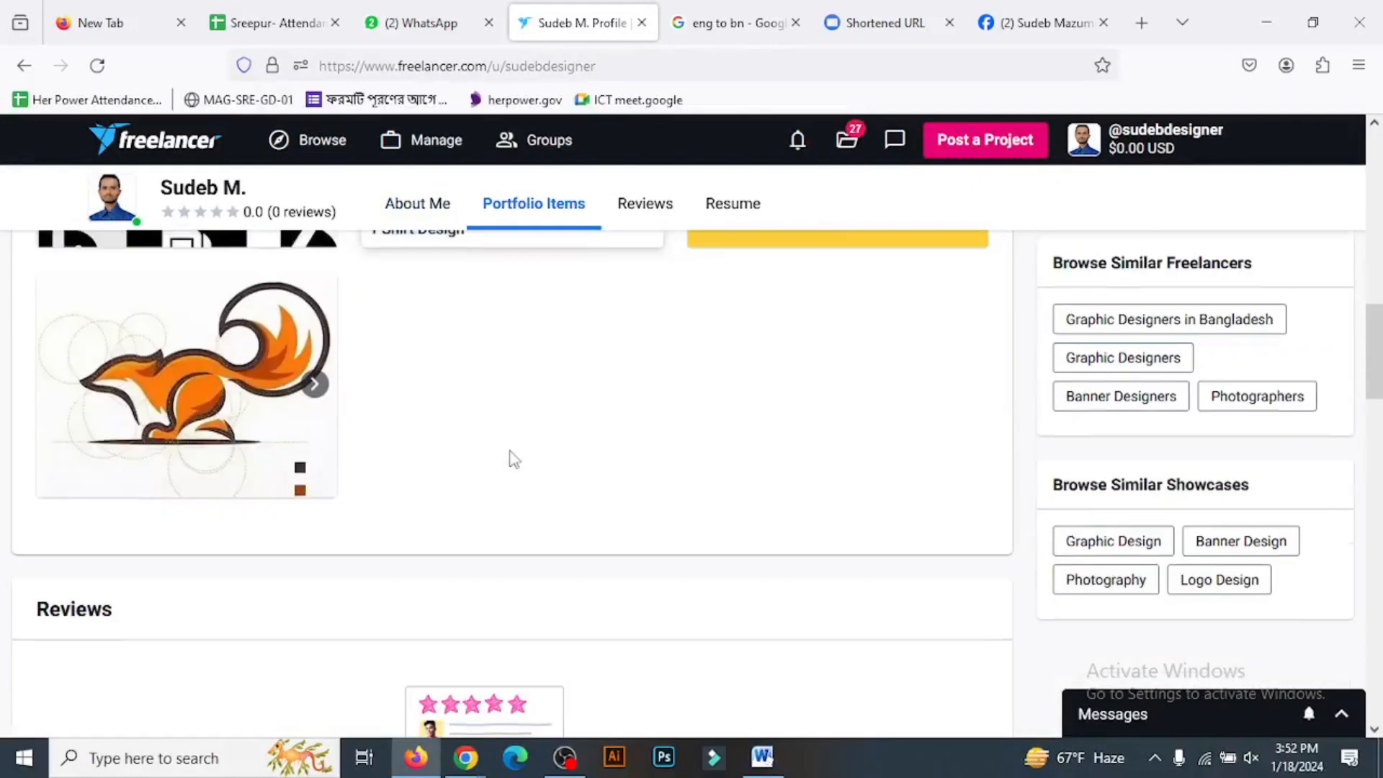
scroll(515, 459, up, 5)
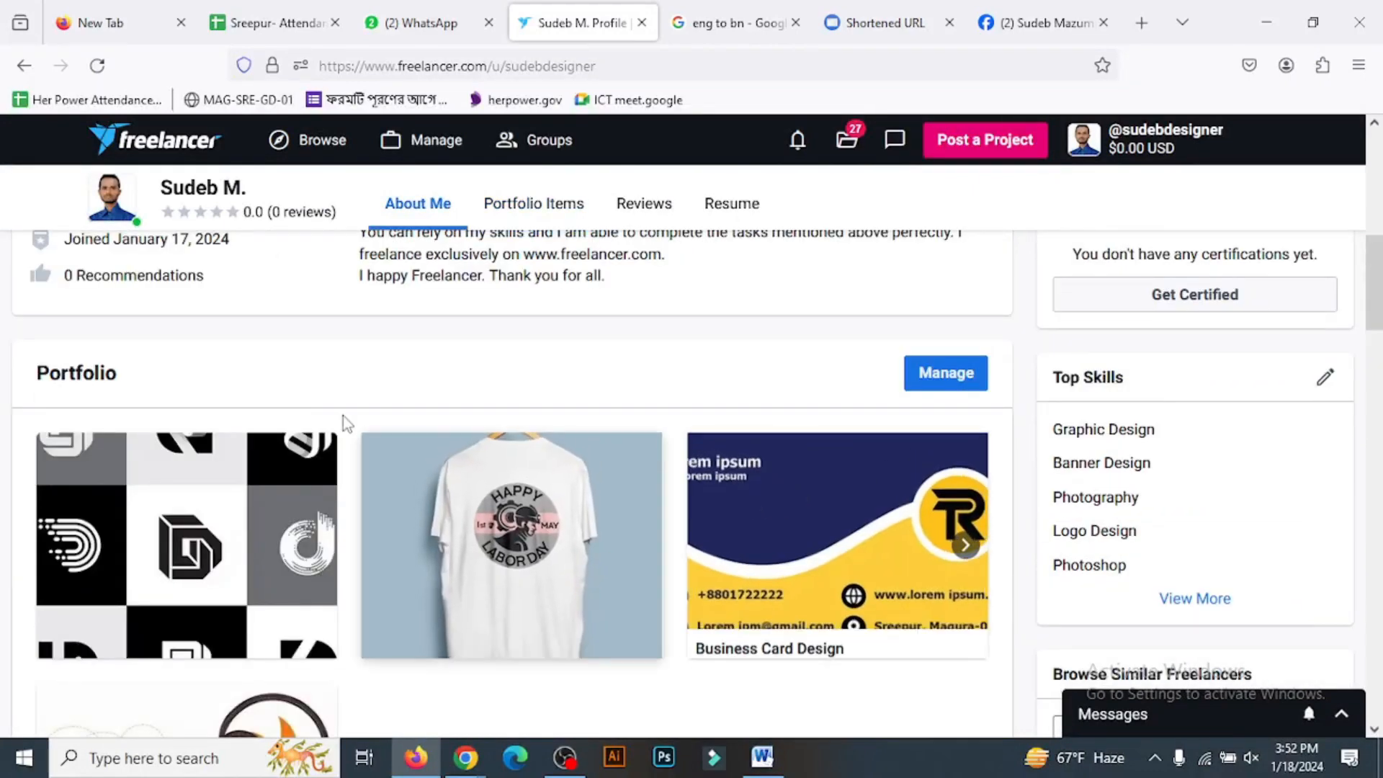
click(934, 375)
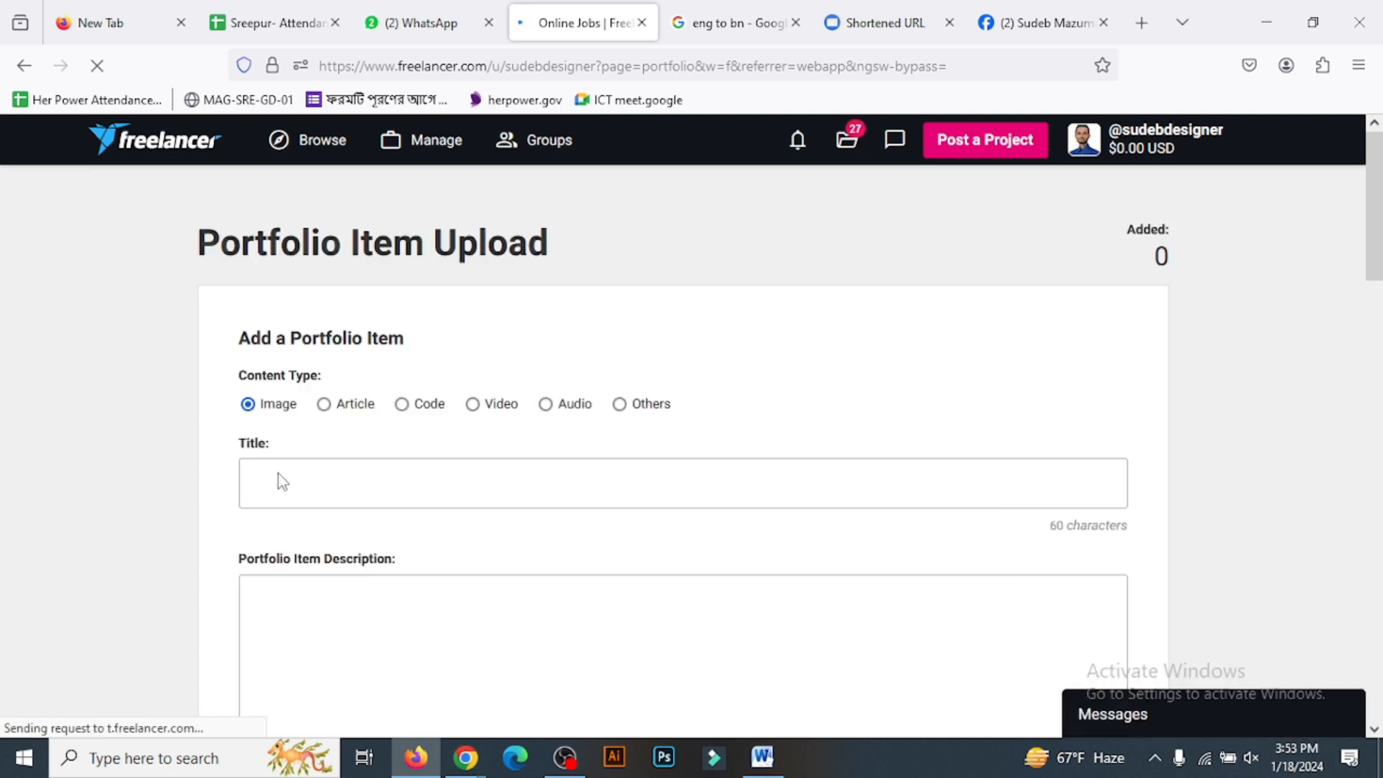
Step: Examine the new portfolio item form, covering the title, item description, file upload and skills fields
click(318, 481)
scroll(331, 518, down, 1)
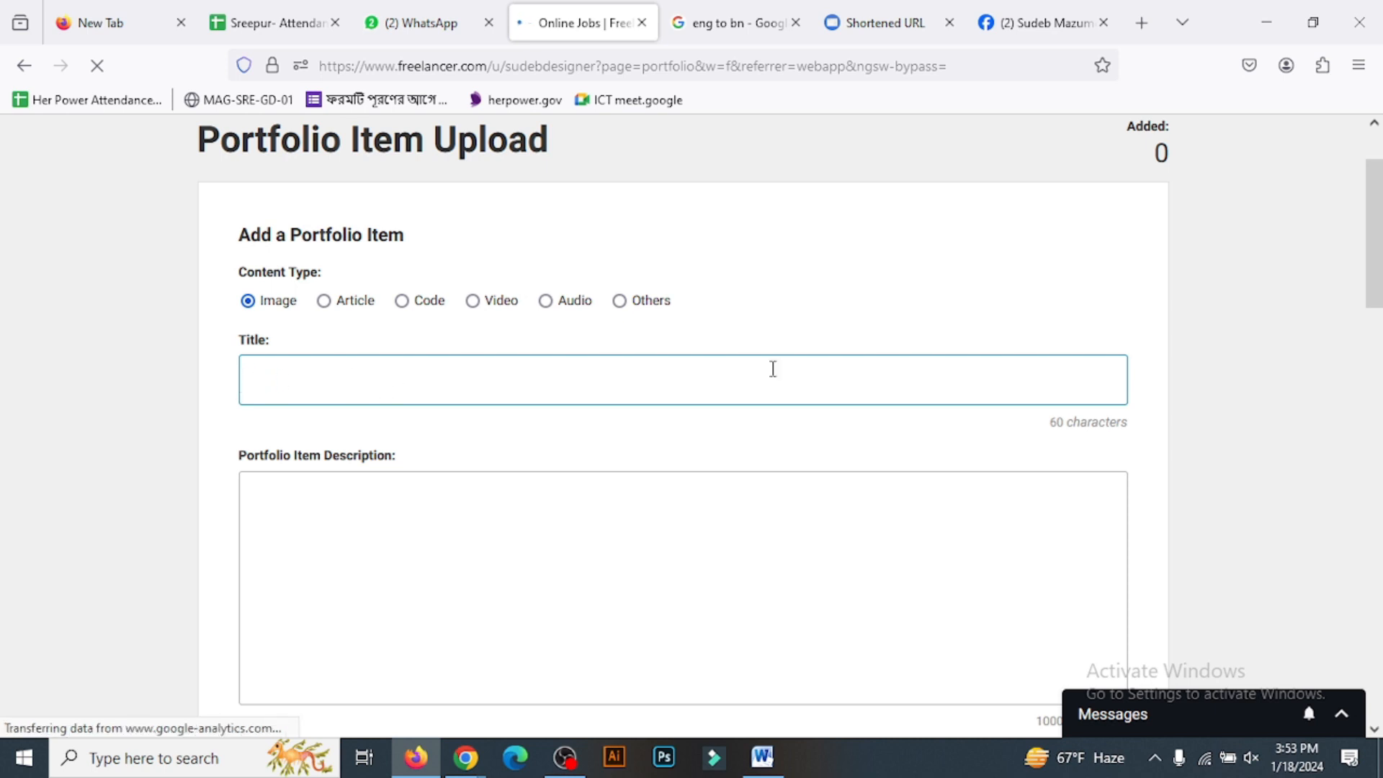
click(289, 501)
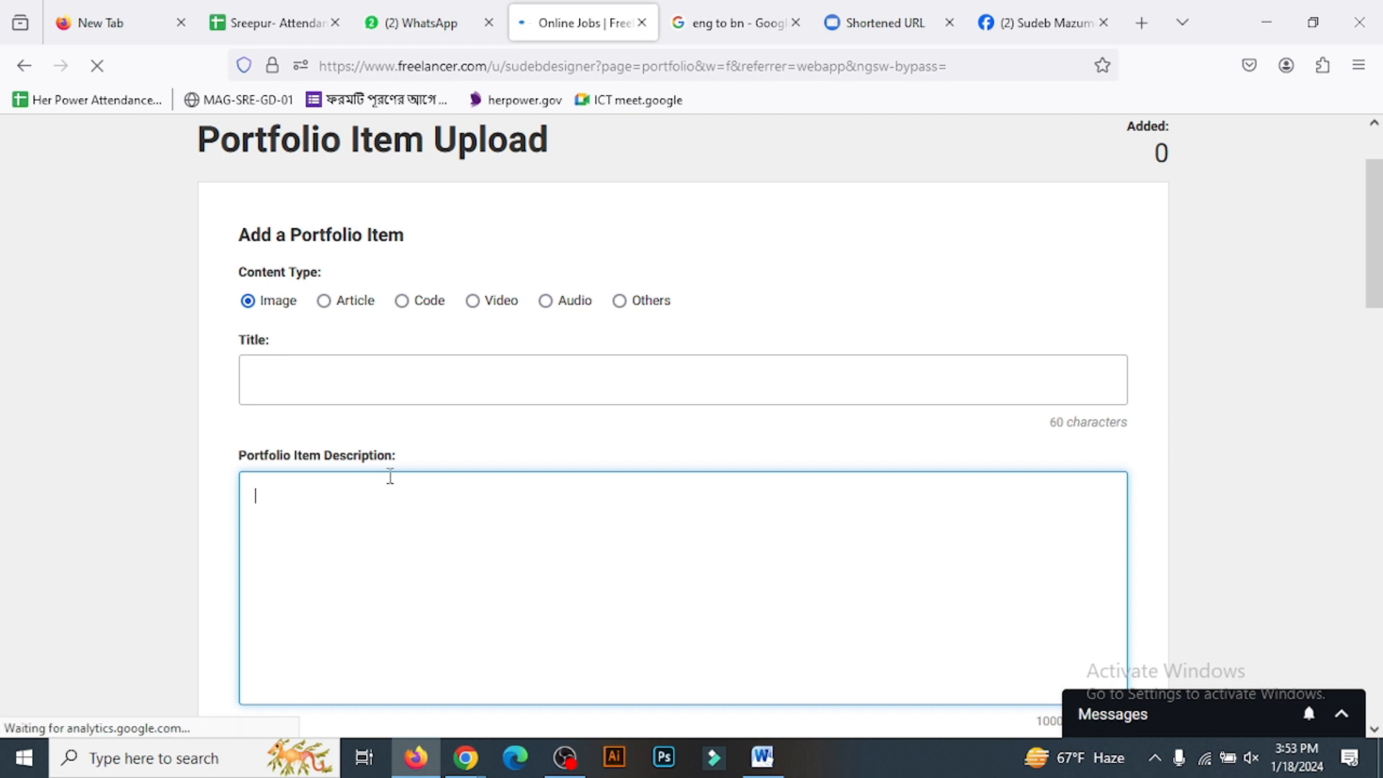
scroll(389, 475, down, 3)
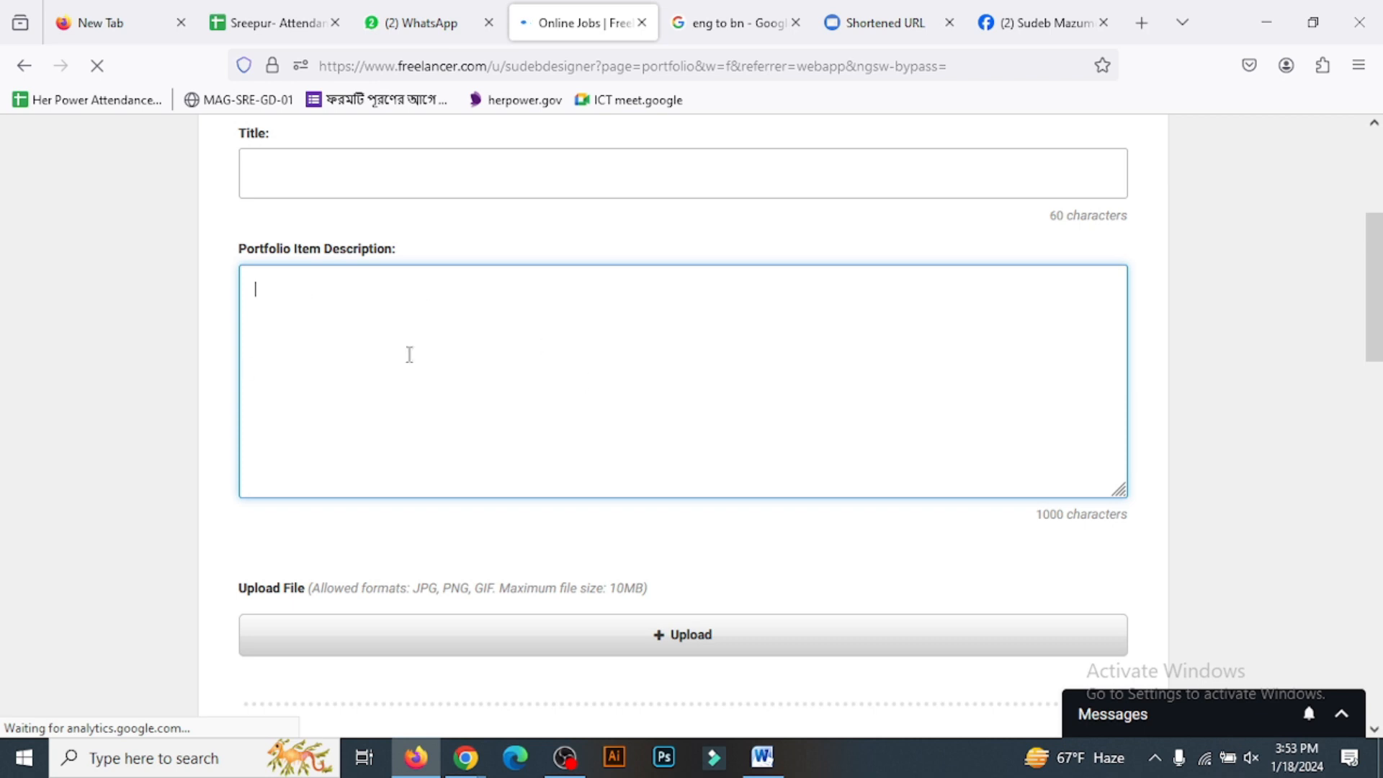
scroll(723, 602, down, 3)
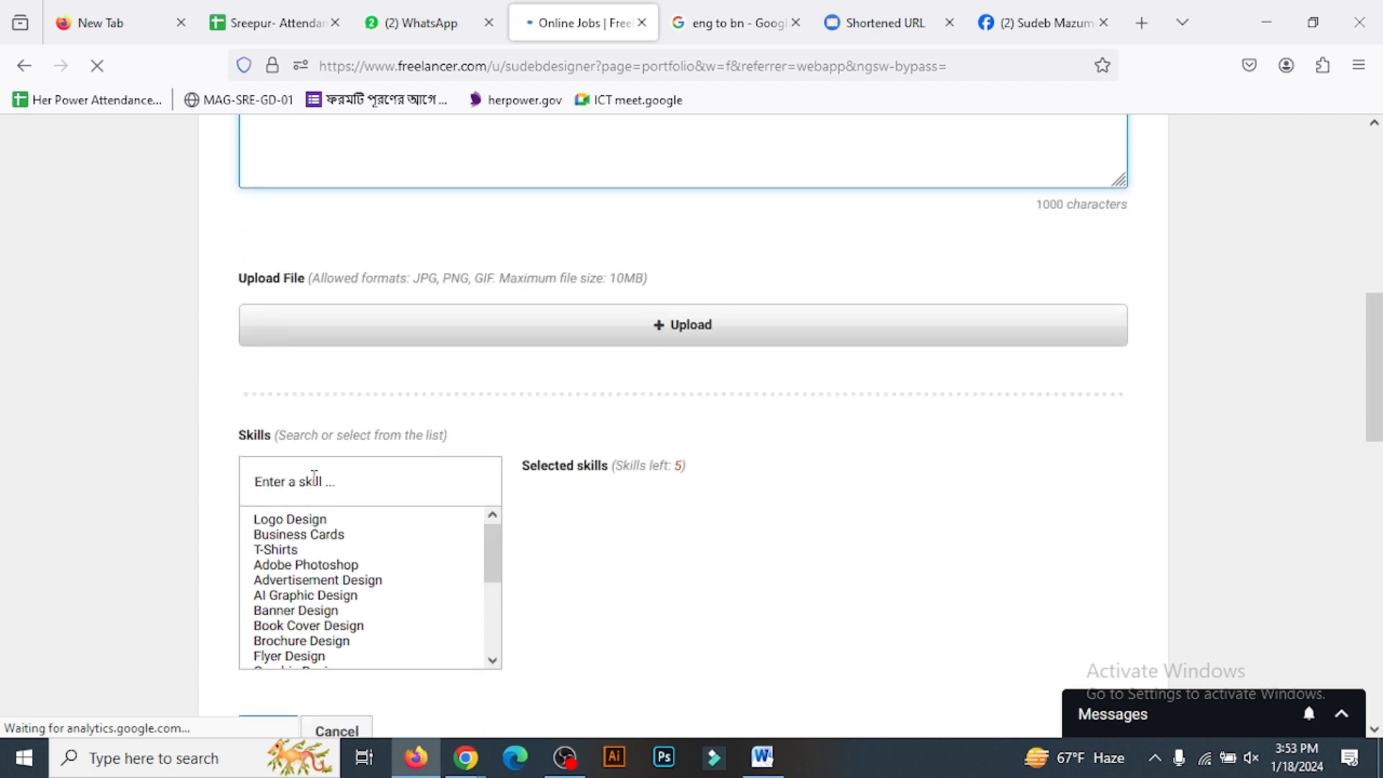
click(314, 478)
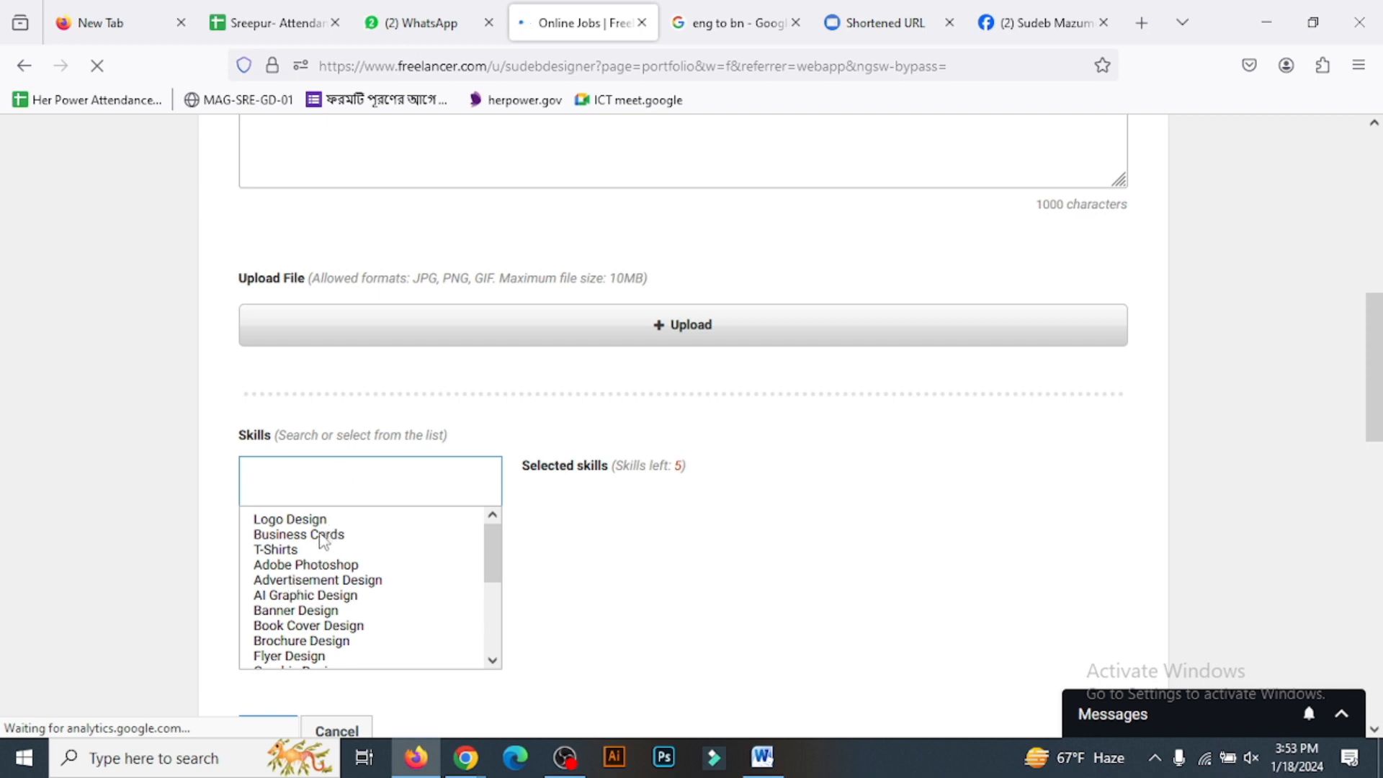
click(393, 525)
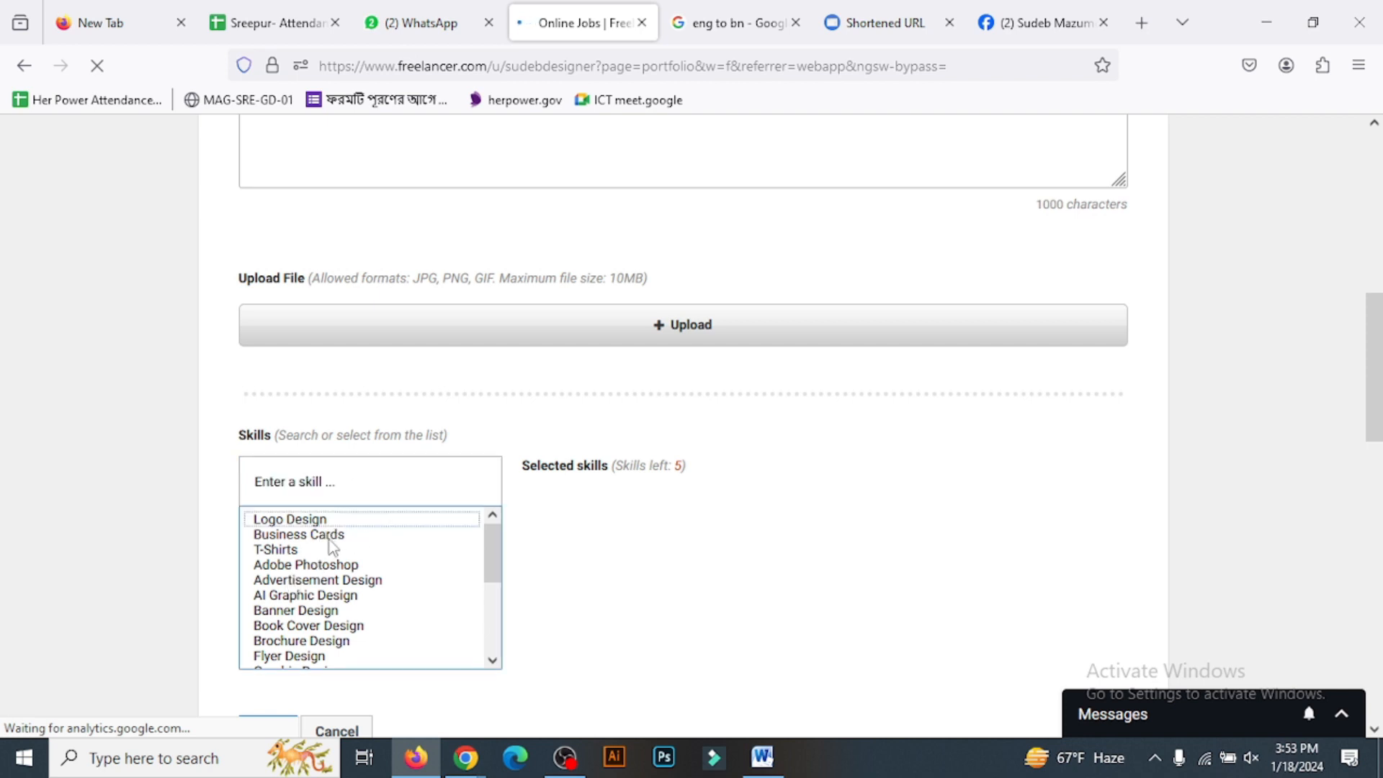
scroll(615, 398, up, 3)
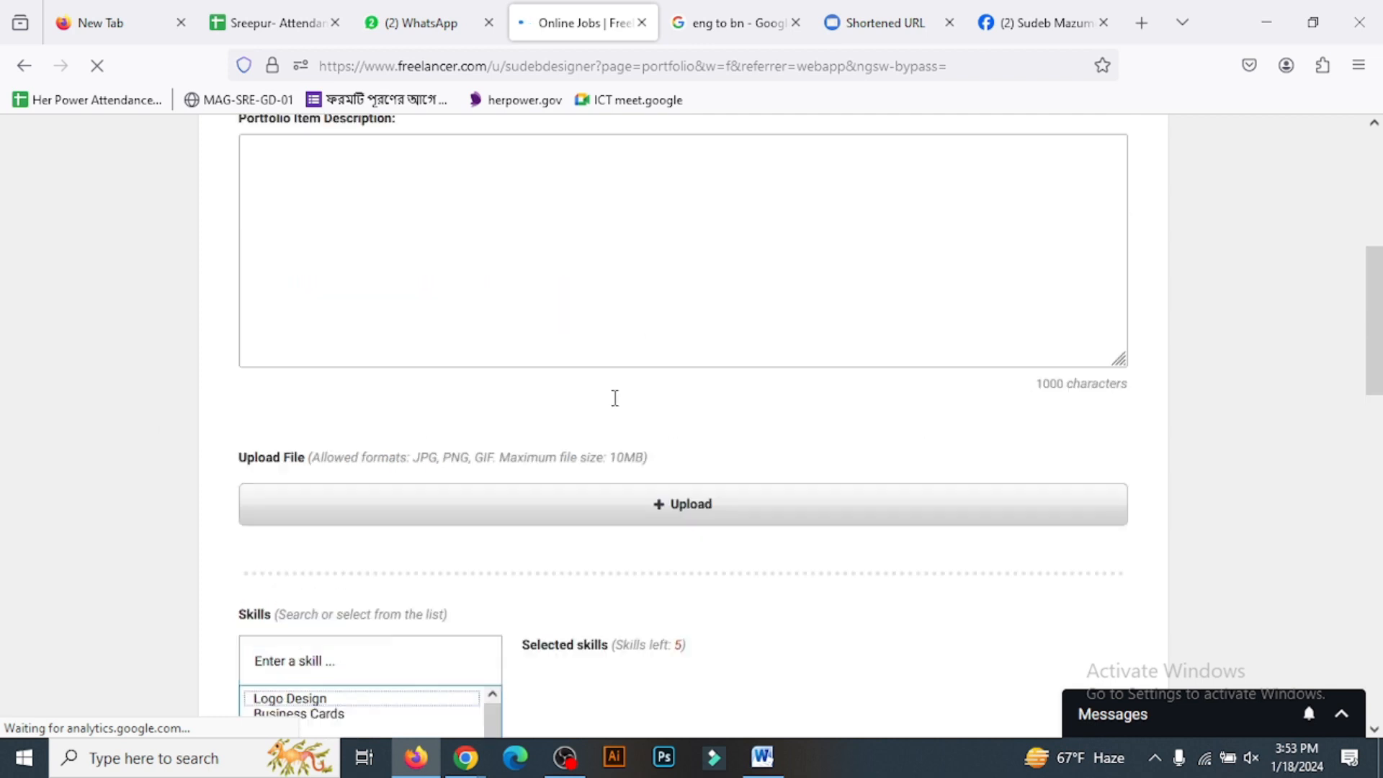
scroll(615, 399, up, 5)
scroll(511, 389, down, 5)
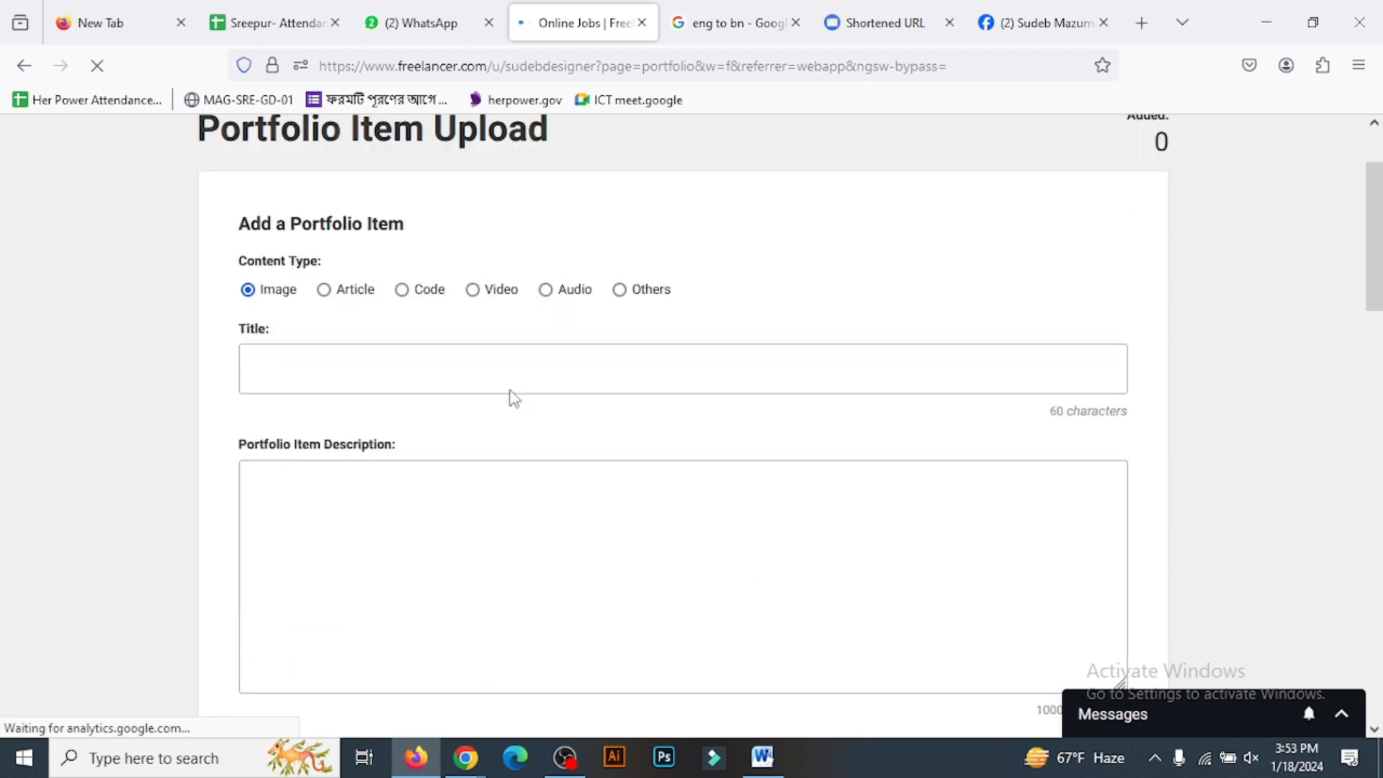
scroll(429, 376, down, 7)
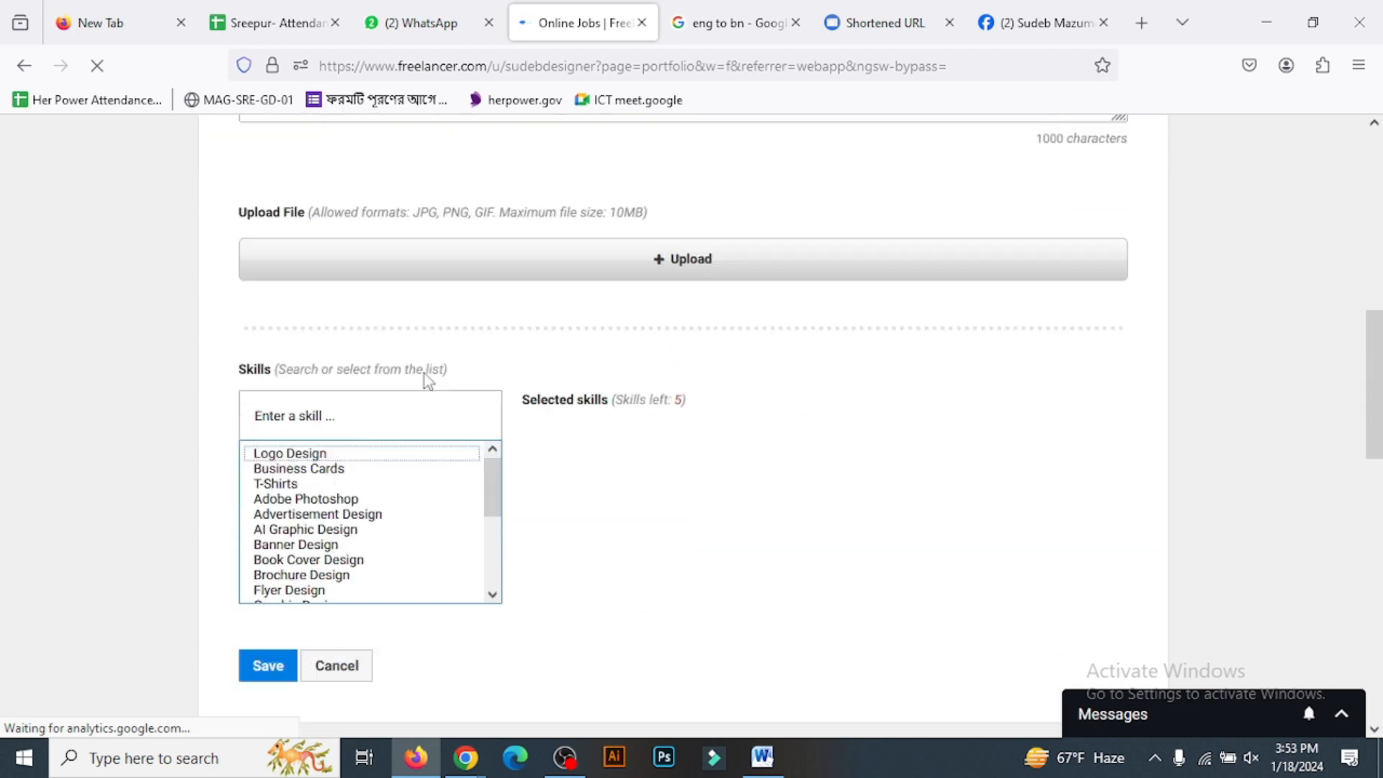
scroll(966, 365, up, 10)
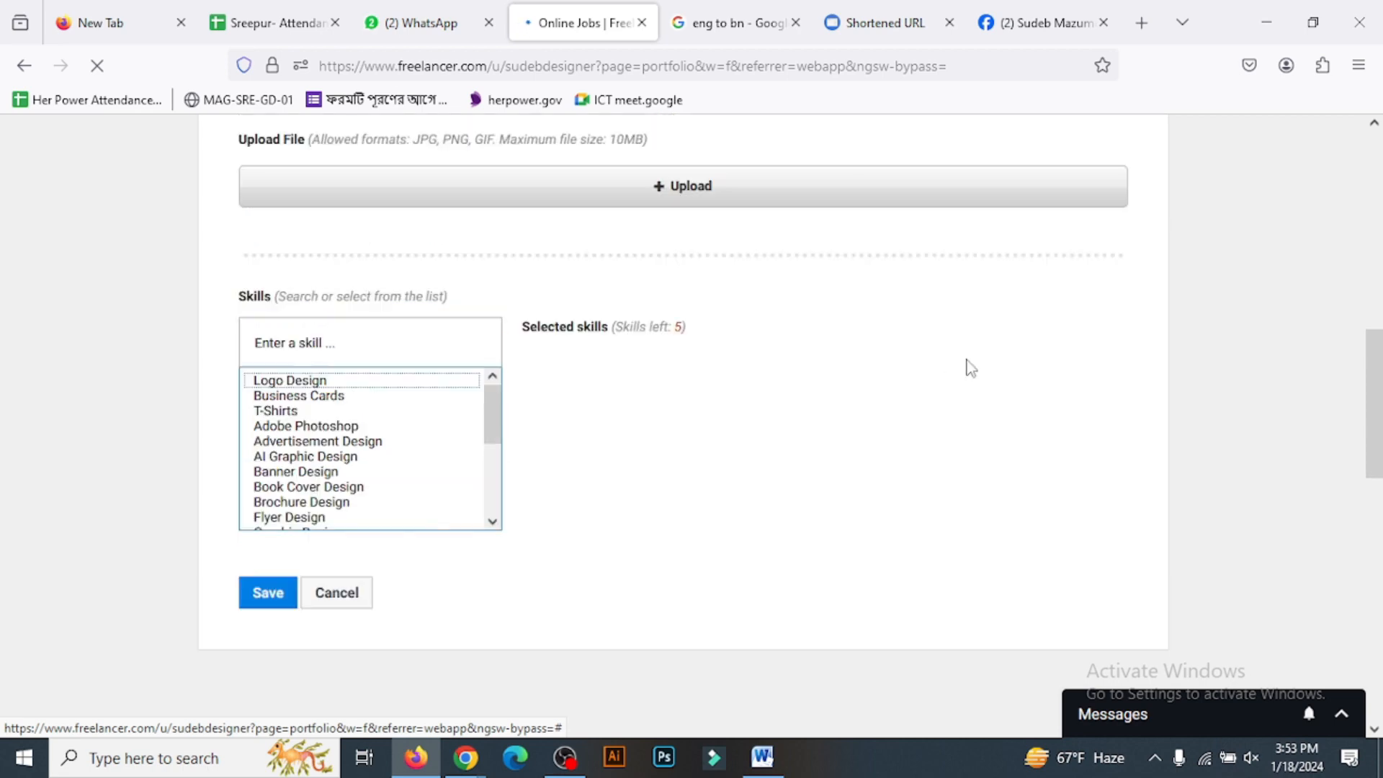
Step: Cancel the new portfolio item and return to the profile page
scroll(399, 423, down, 15)
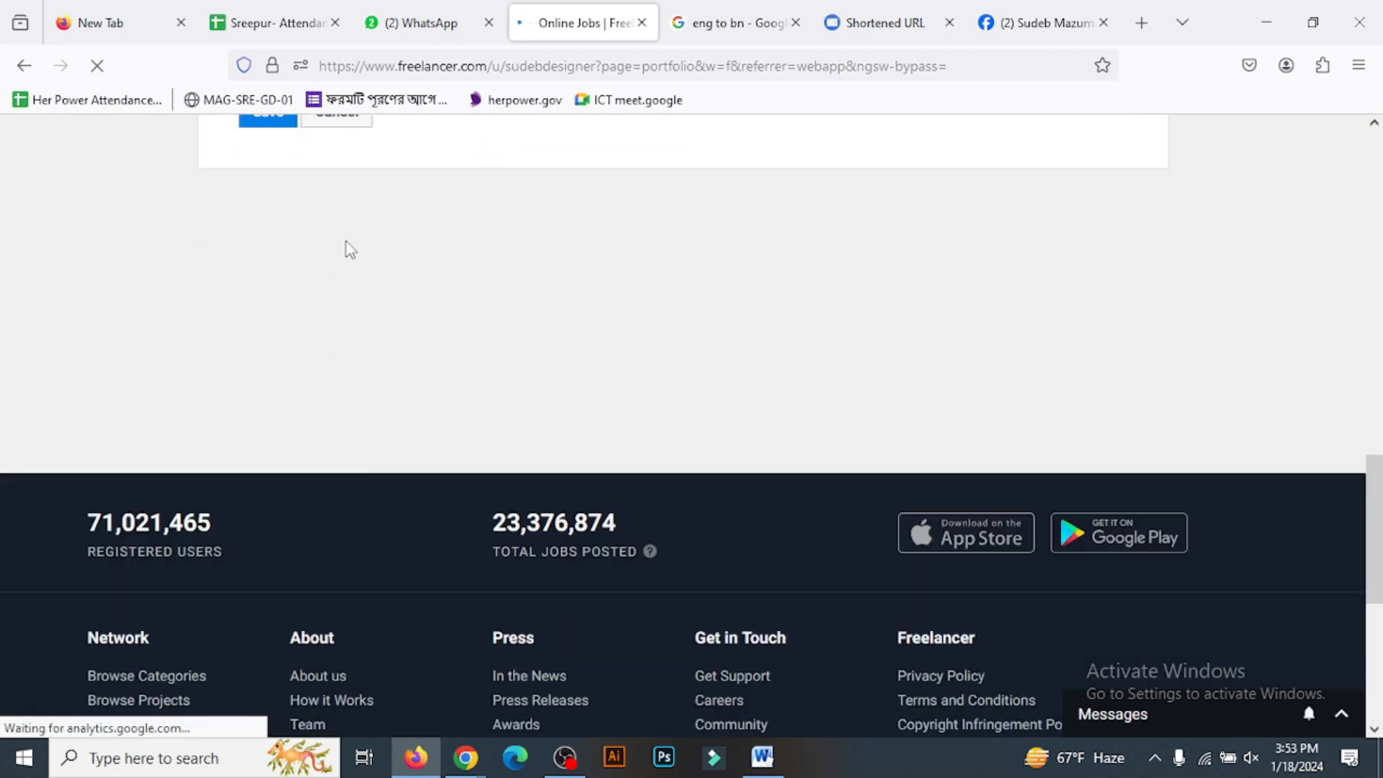
scroll(346, 247, up, 6)
click(343, 420)
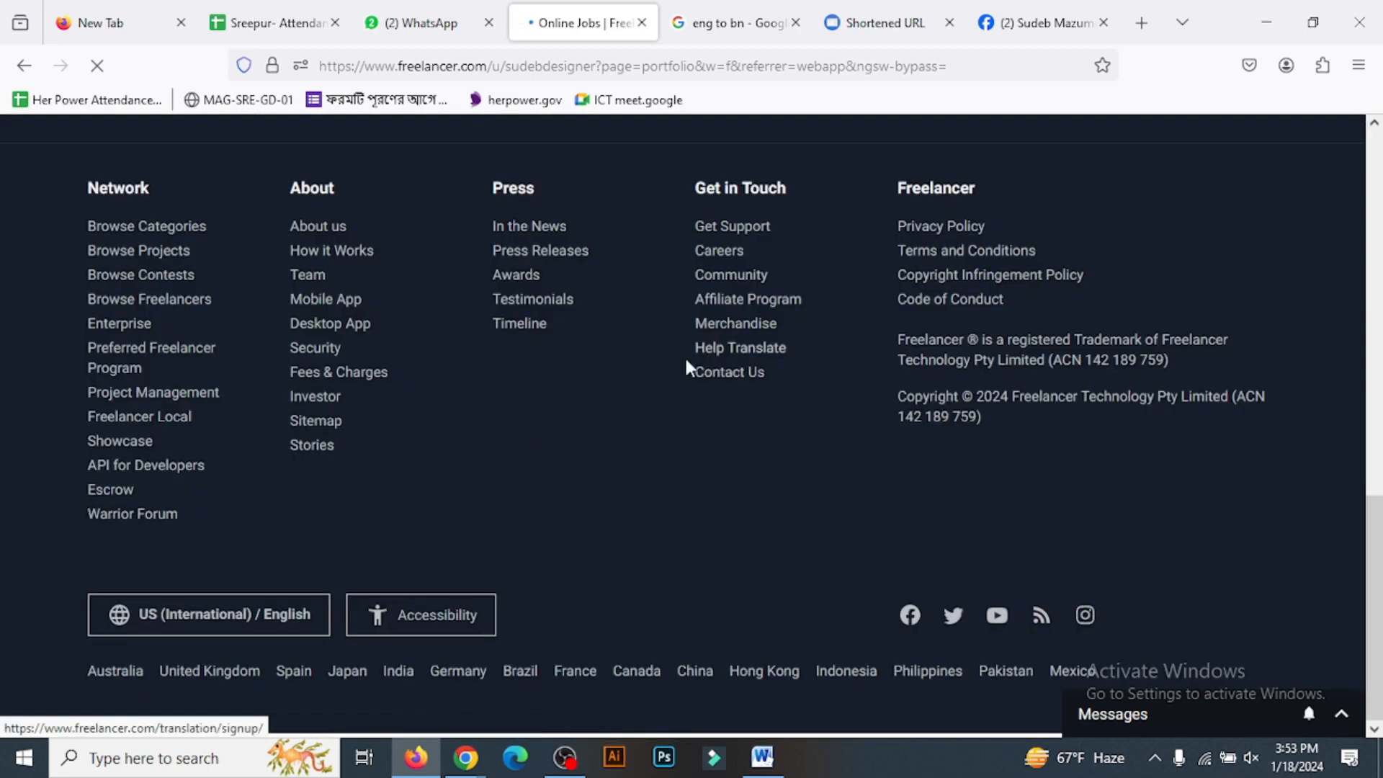
scroll(685, 356, up, 10)
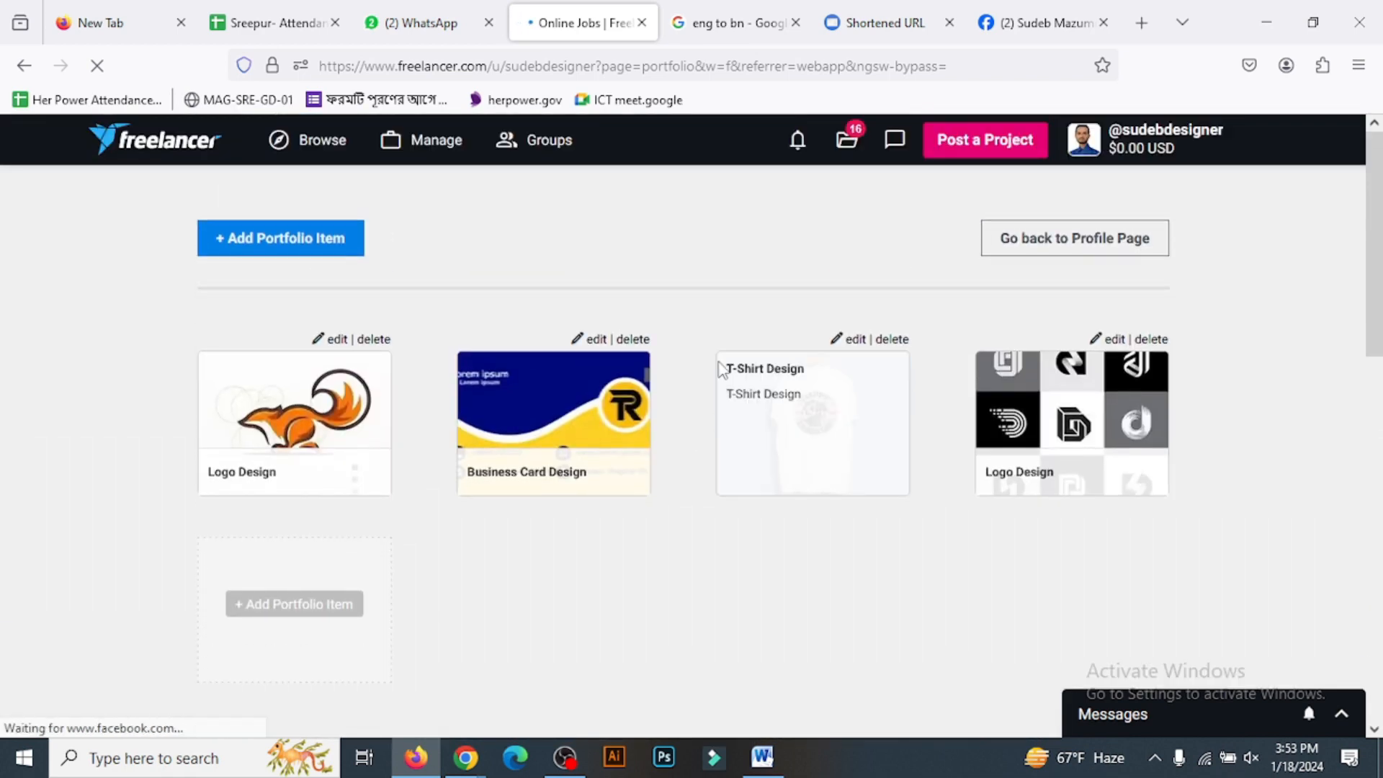
click(1044, 248)
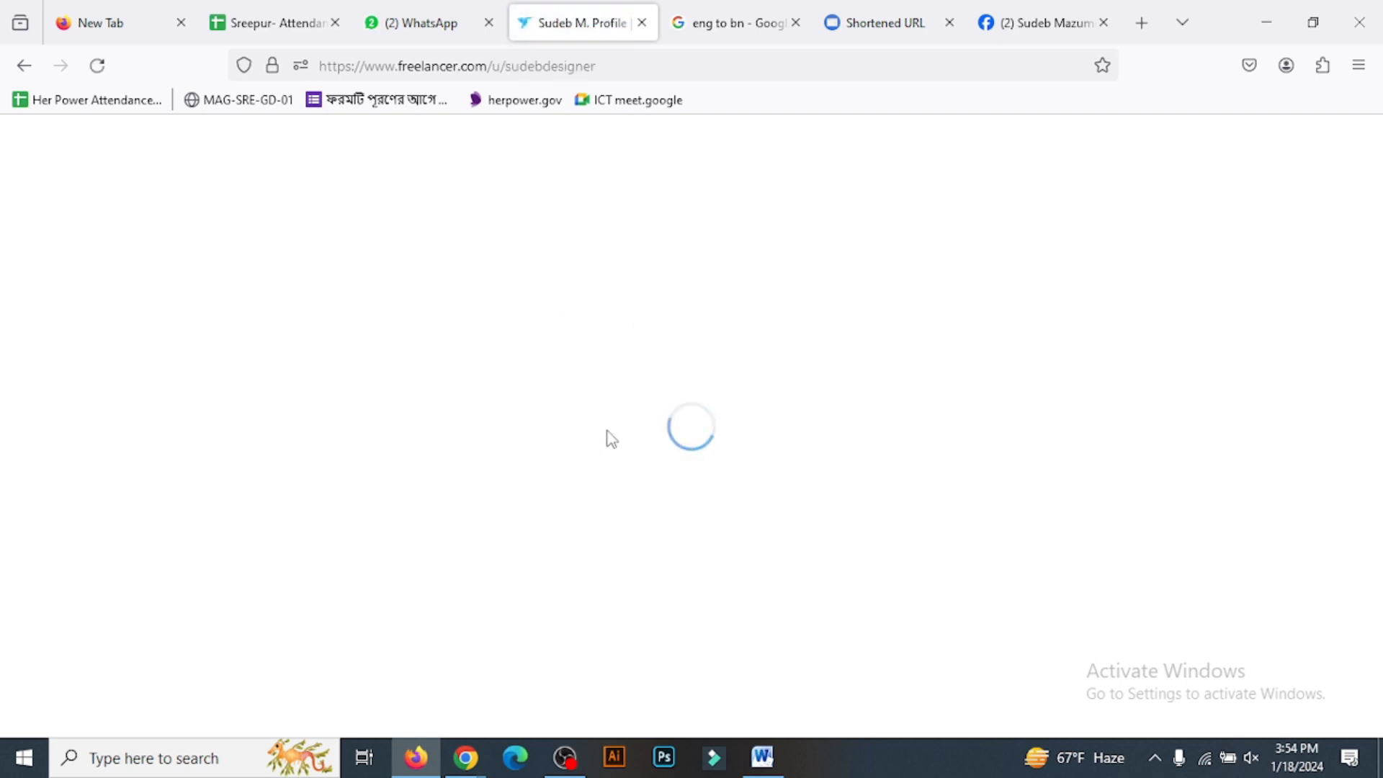
Step: Review the profile page from the summary and portfolio through reviews, experience, education and qualifications
scroll(461, 446, down, 6)
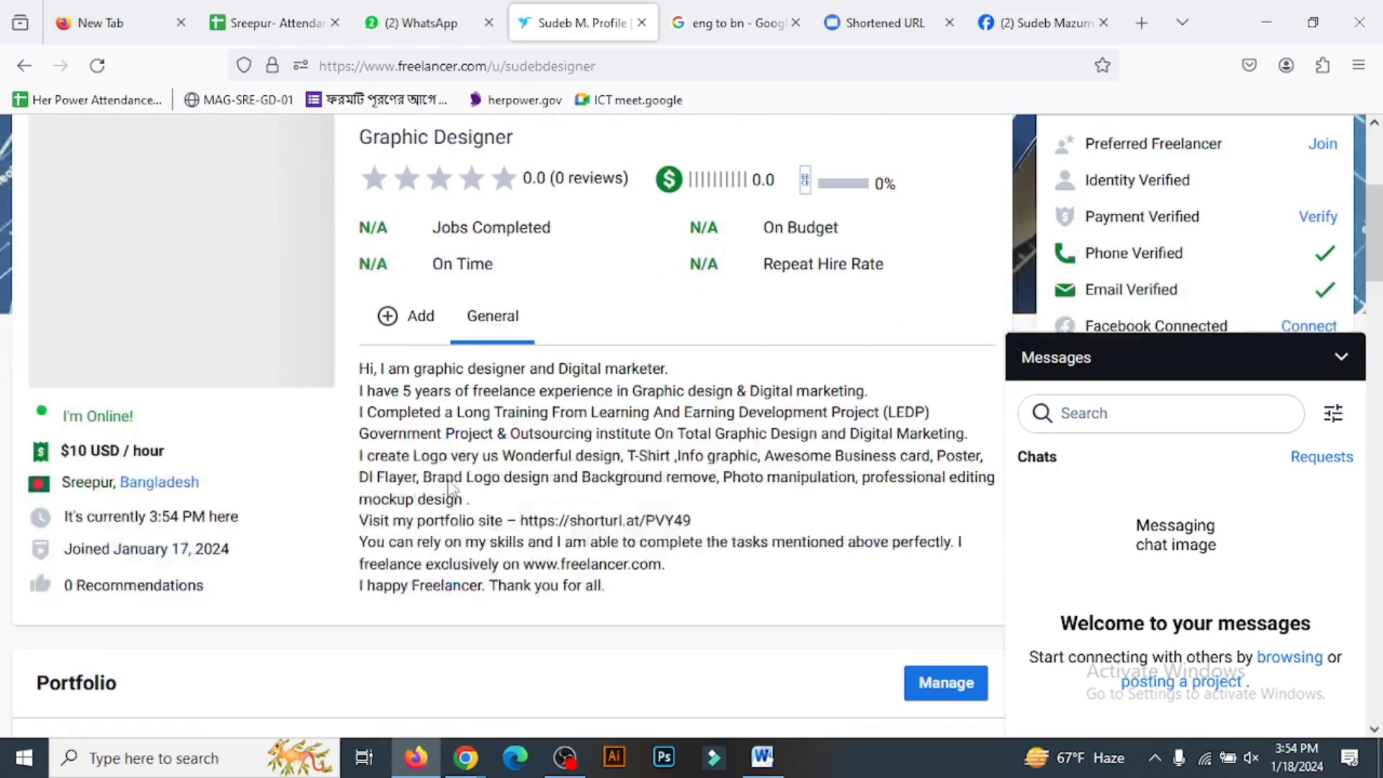
scroll(452, 488, down, 3)
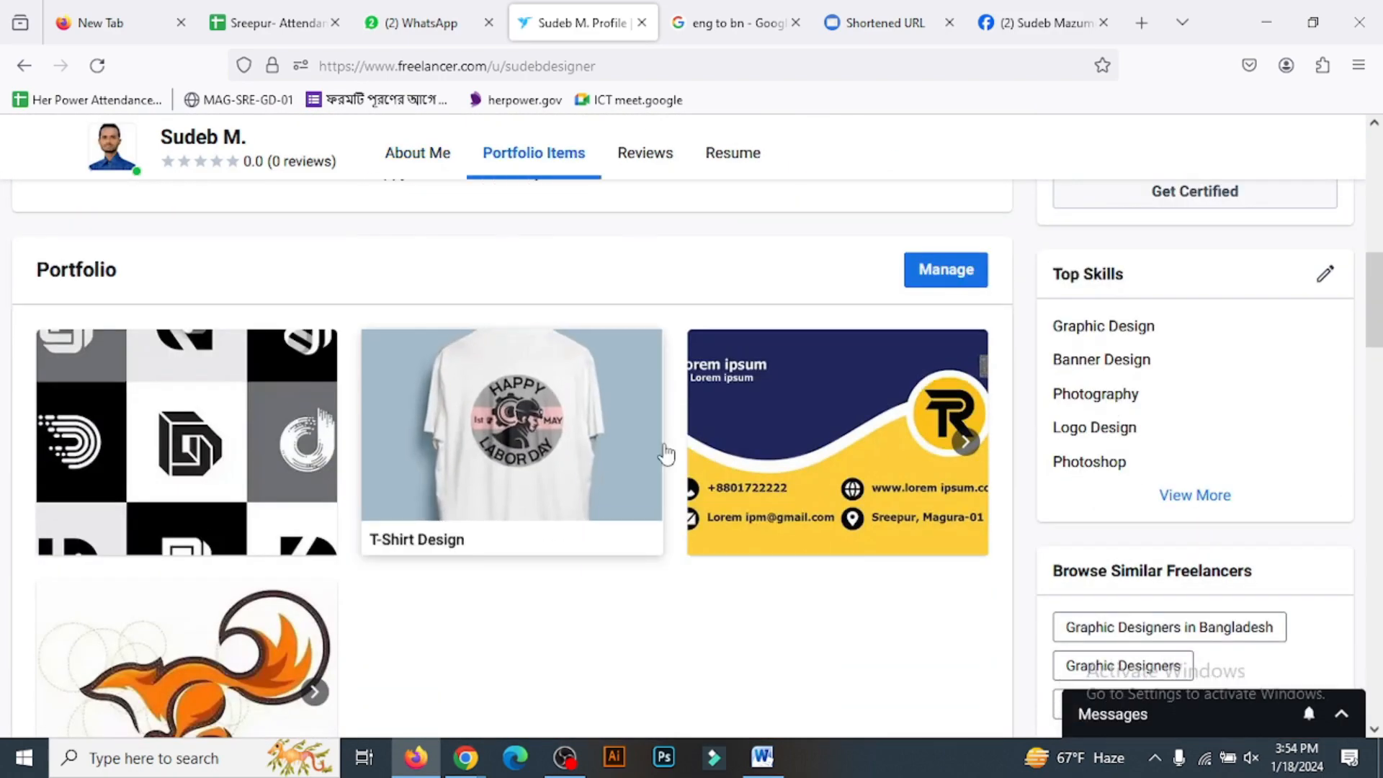
scroll(664, 452, down, 2)
scroll(667, 442, up, 3)
scroll(691, 448, up, 8)
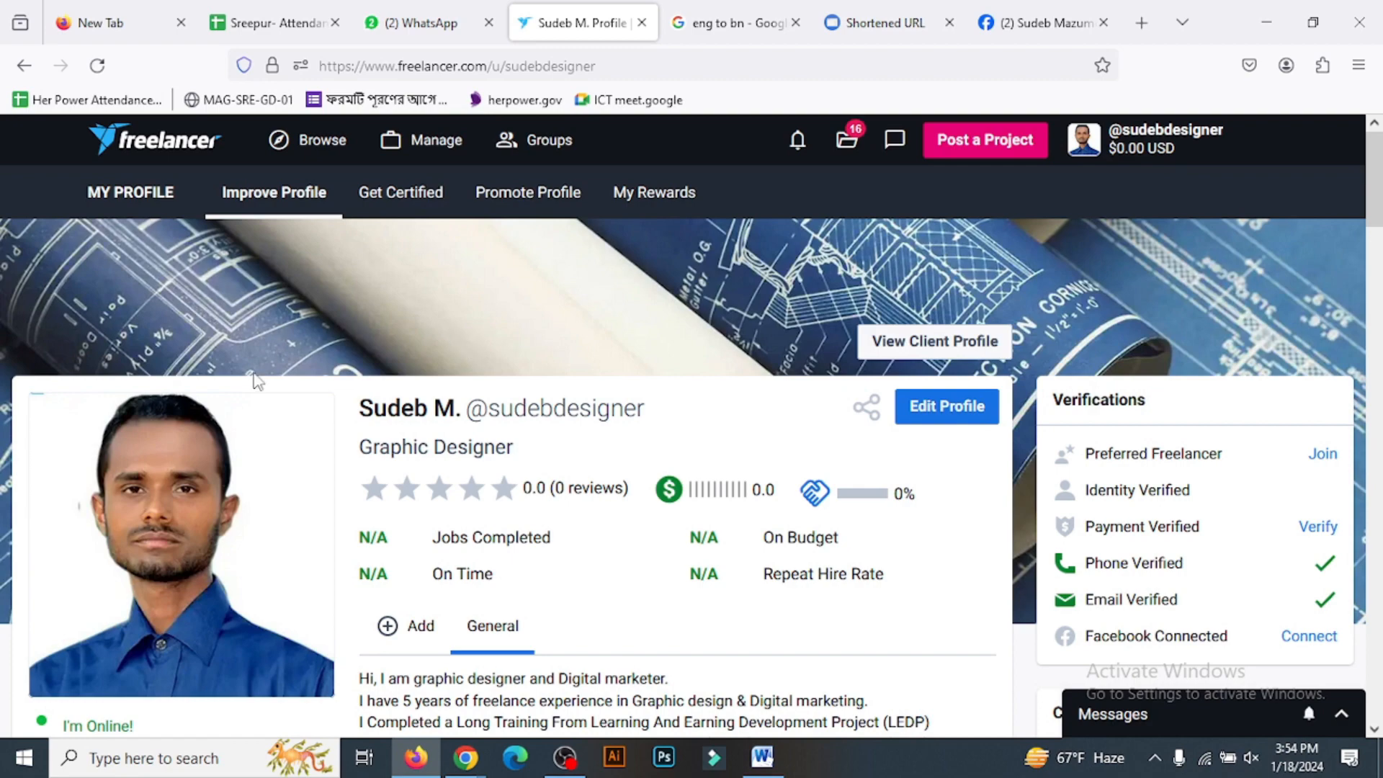
scroll(452, 356, down, 5)
scroll(201, 352, down, 10)
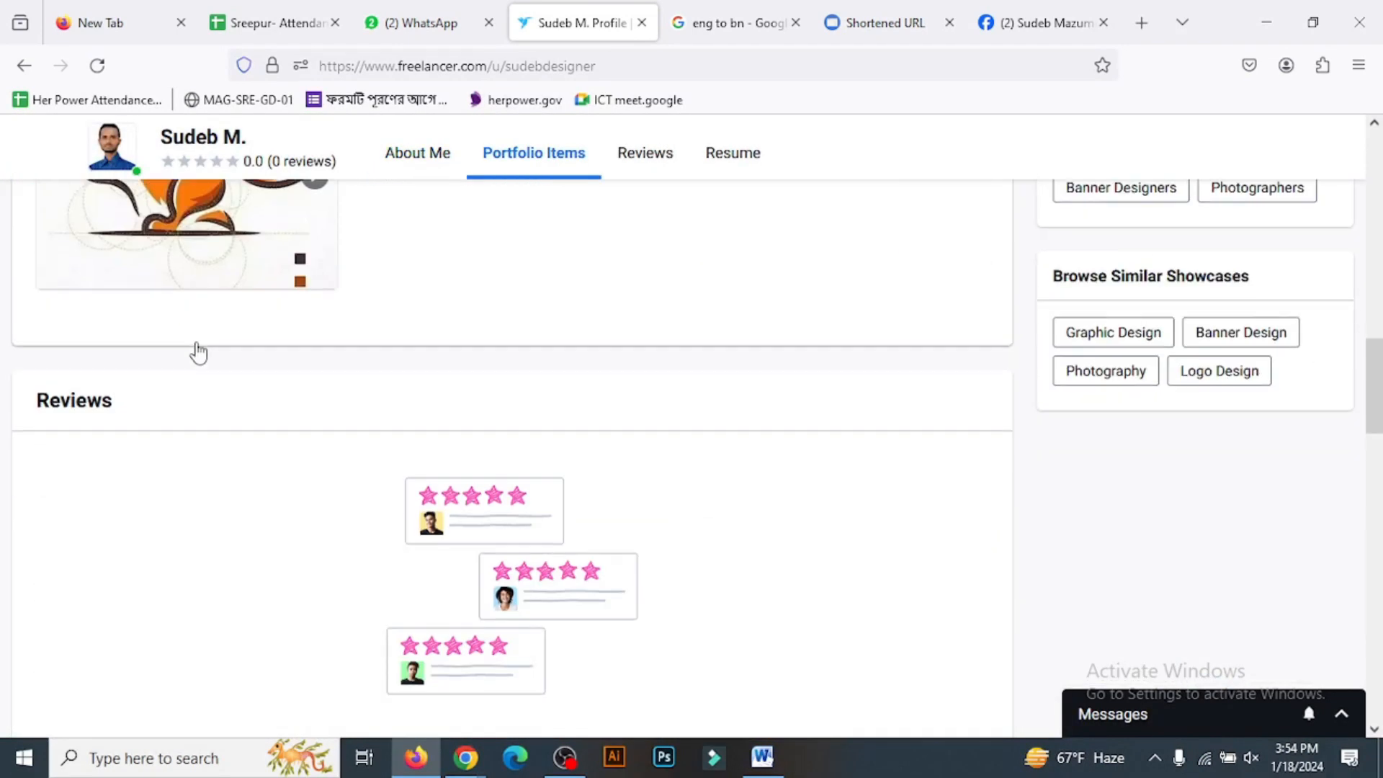
scroll(201, 353, up, 1)
scroll(201, 353, down, 4)
scroll(201, 342, down, 3)
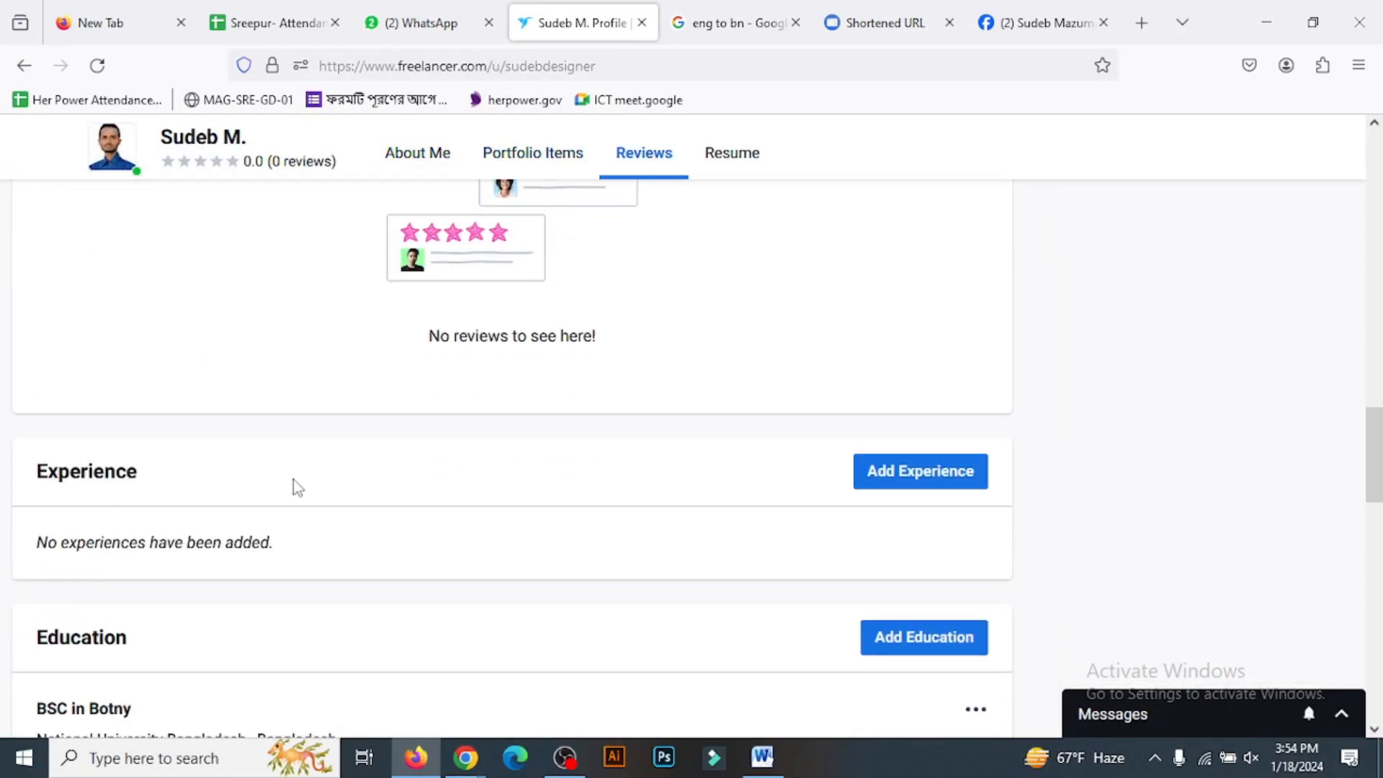
scroll(331, 325, up, 1)
scroll(331, 325, down, 4)
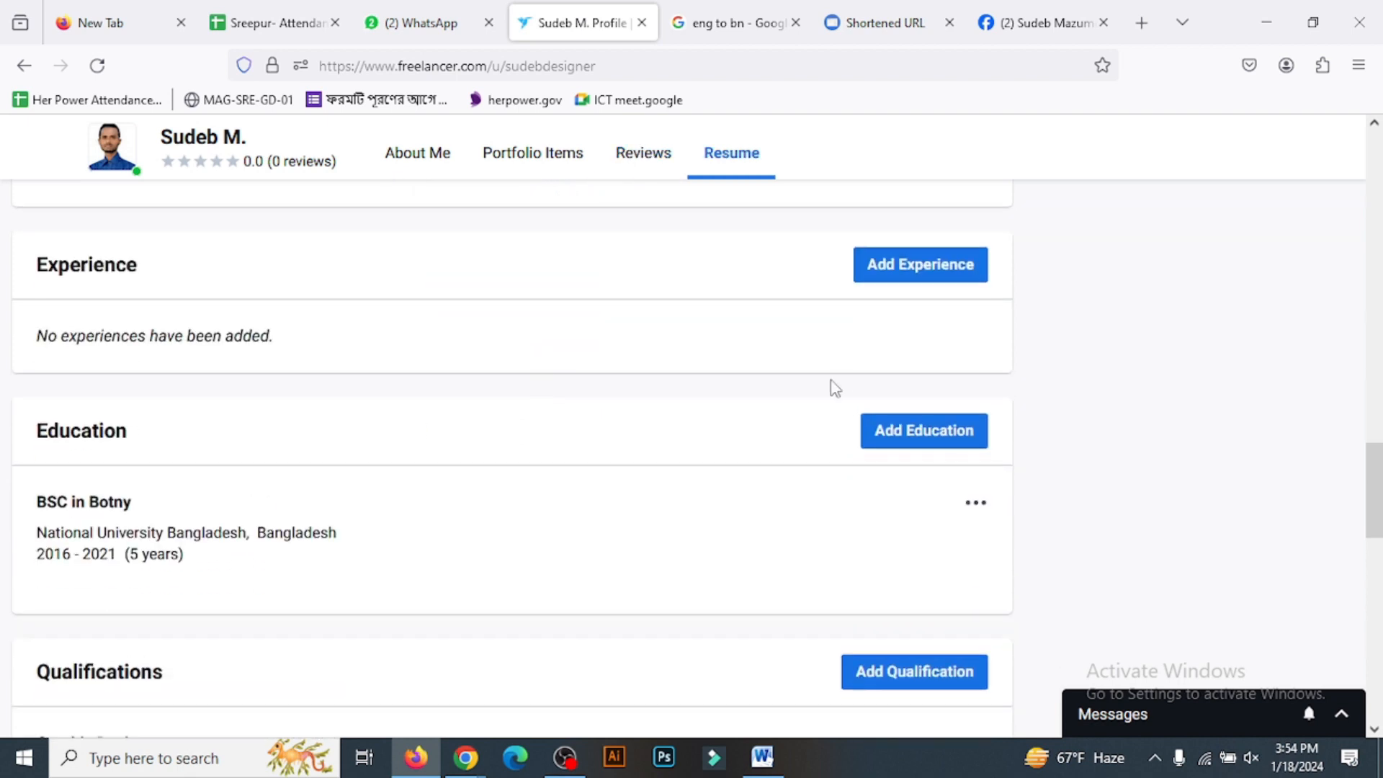
Step: Start a new experience entry with the title Graphic Designer and the company Her Power Project
scroll(440, 313, up, 4)
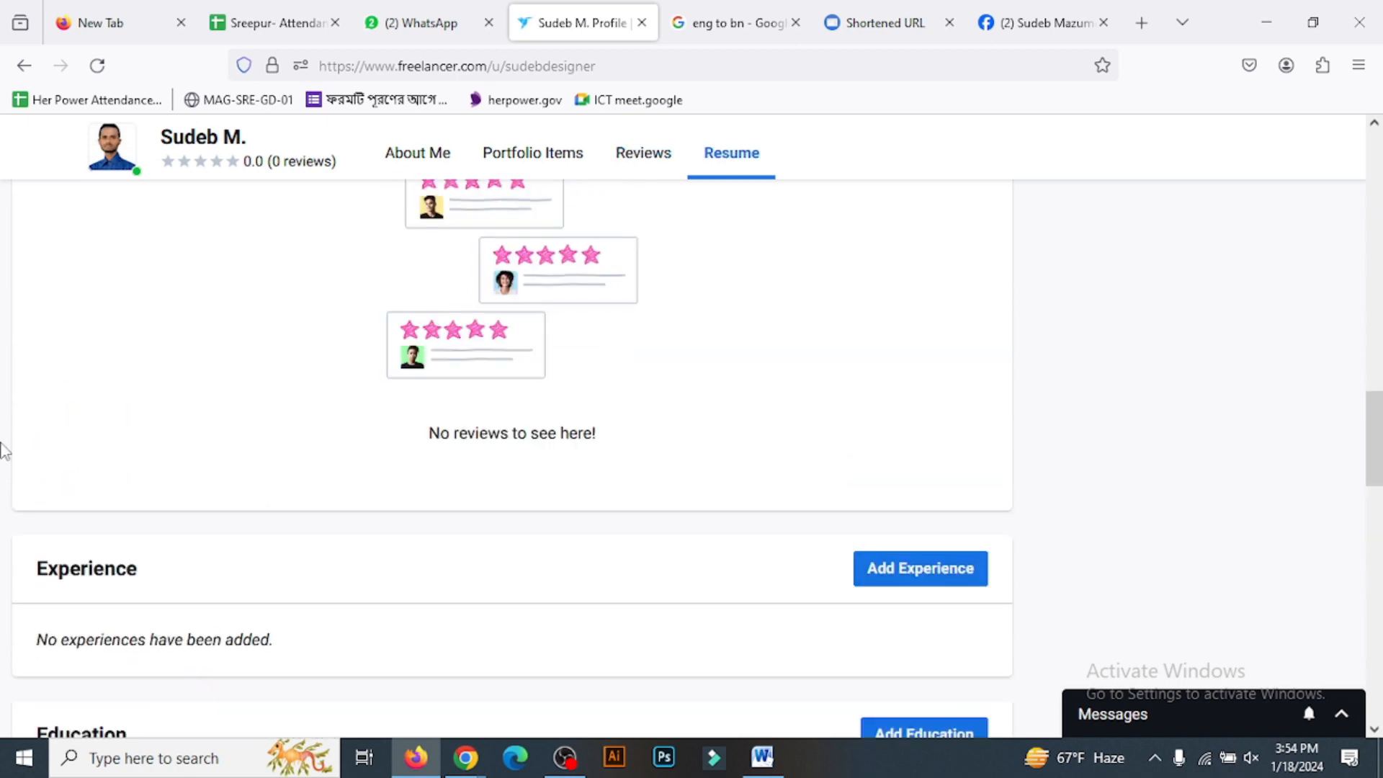
double_click(80, 569)
click(906, 577)
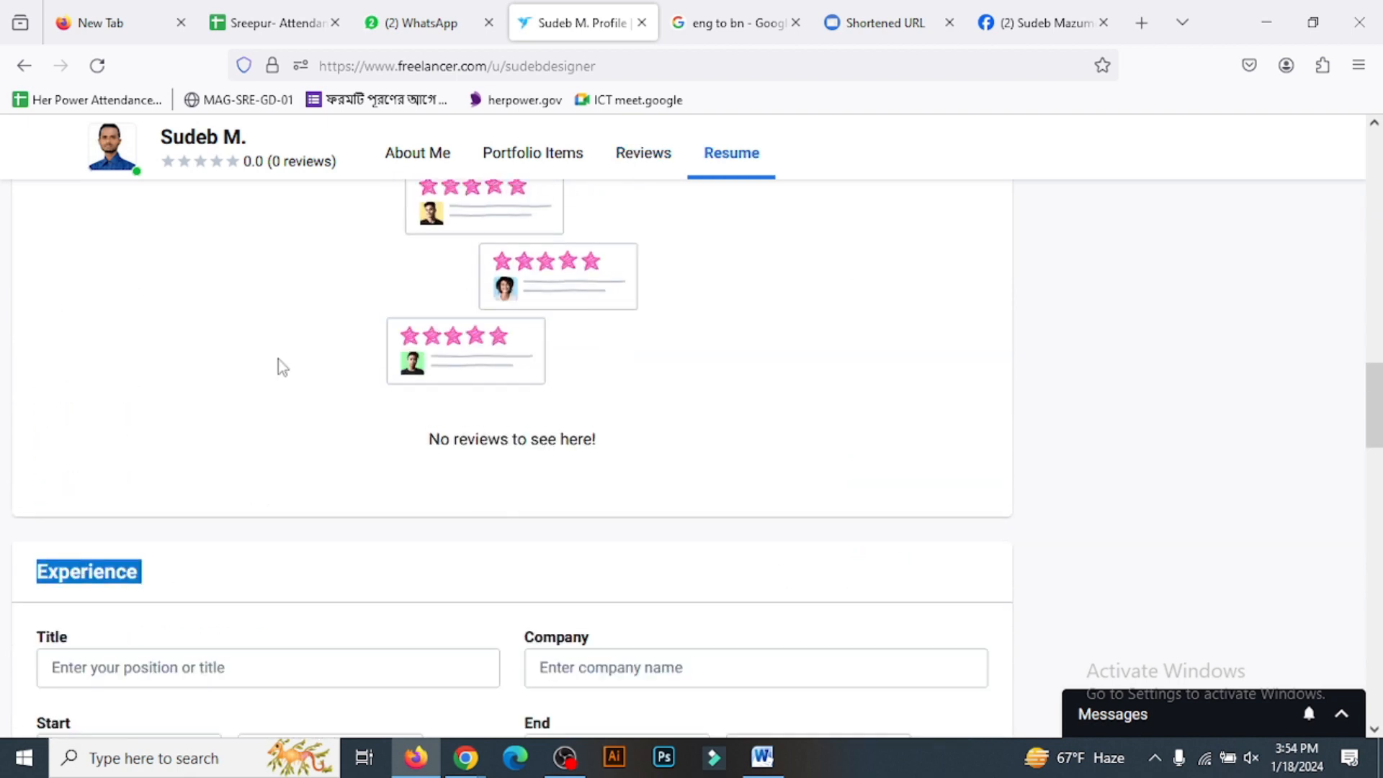
scroll(145, 389, down, 4)
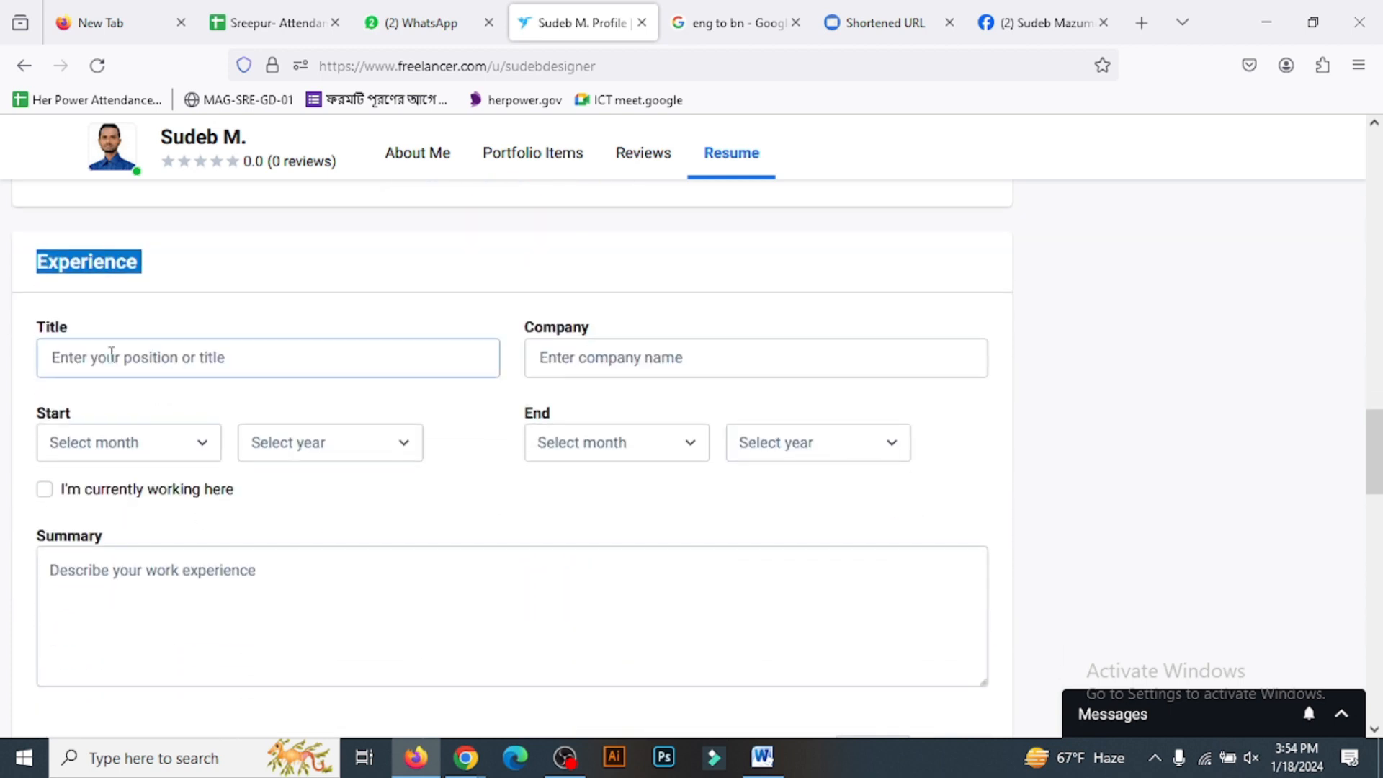
click(93, 360)
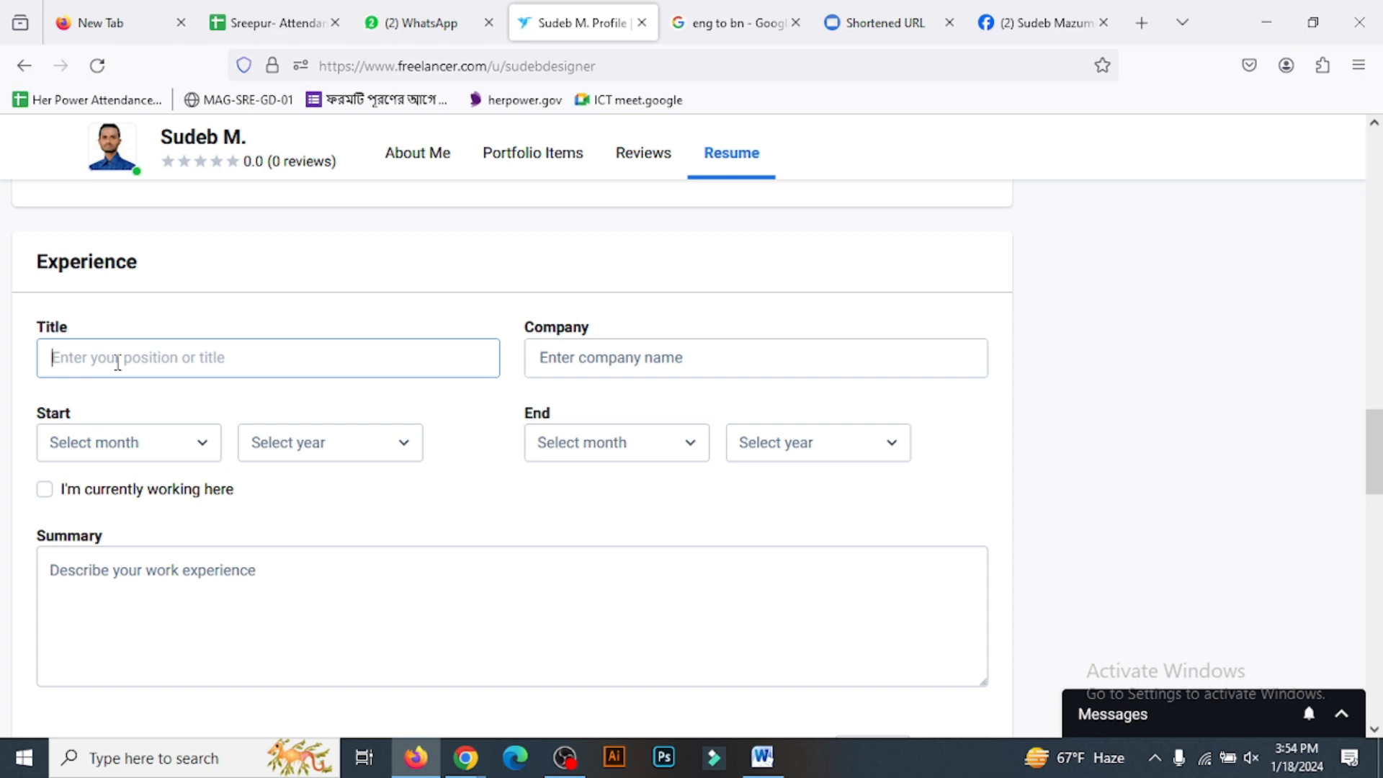
text(Graphic Designer)
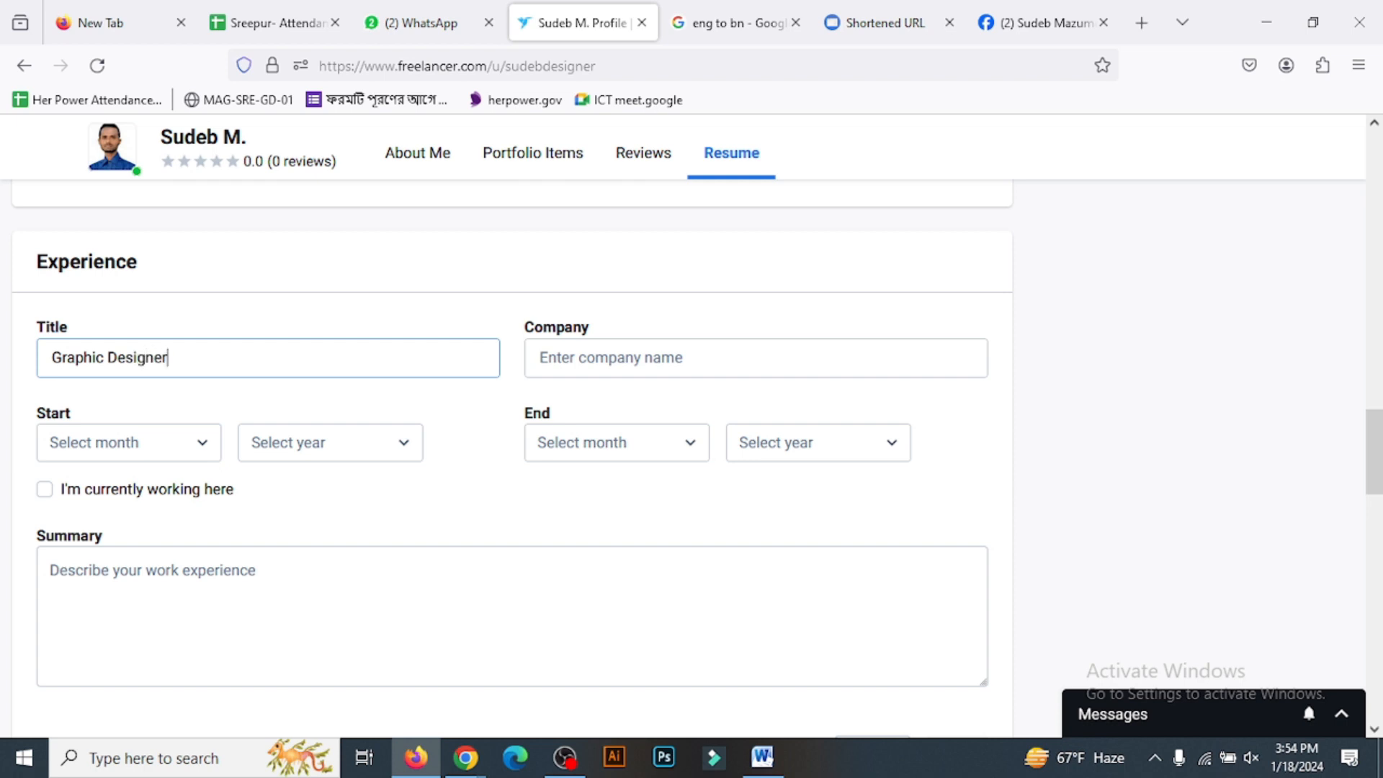
click(651, 354)
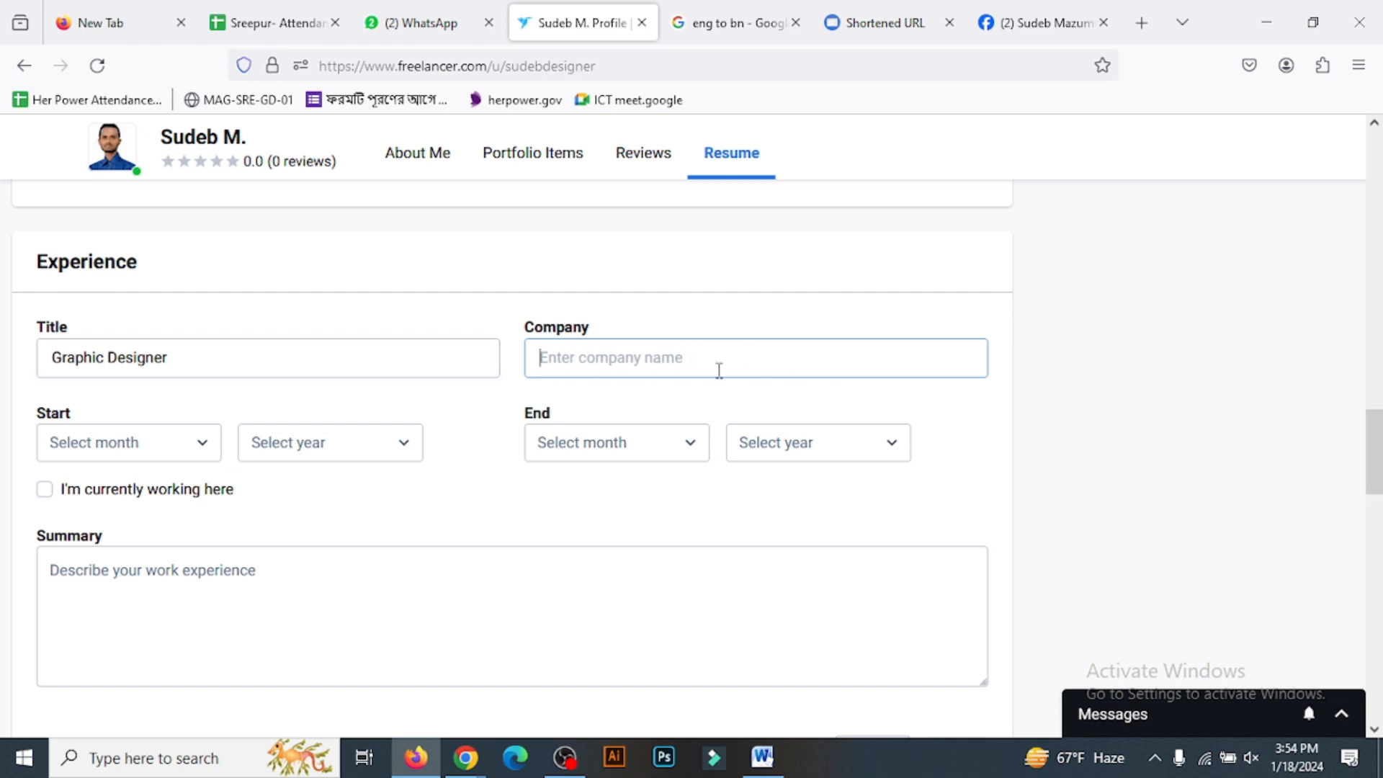
text(Her Power Project)
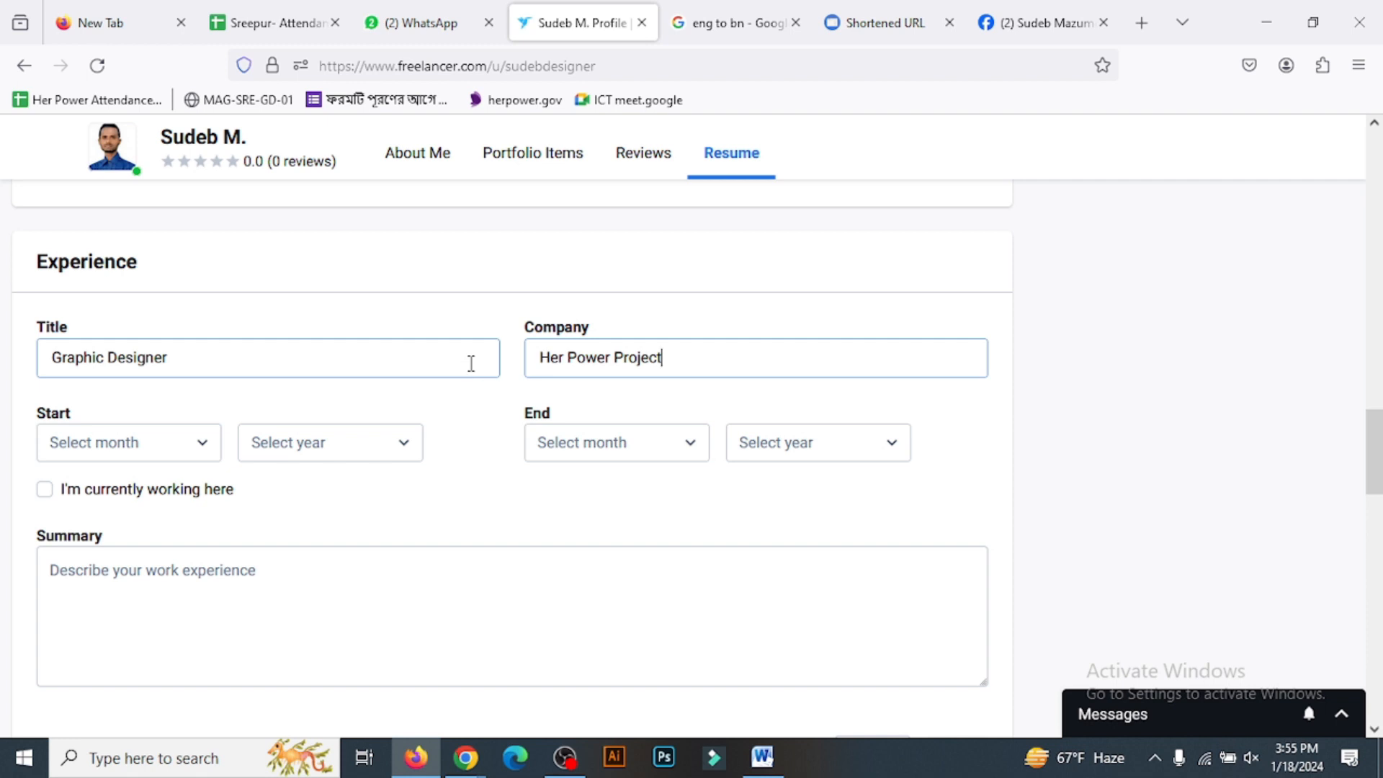
scroll(843, 327, up, 3)
scroll(409, 416, down, 3)
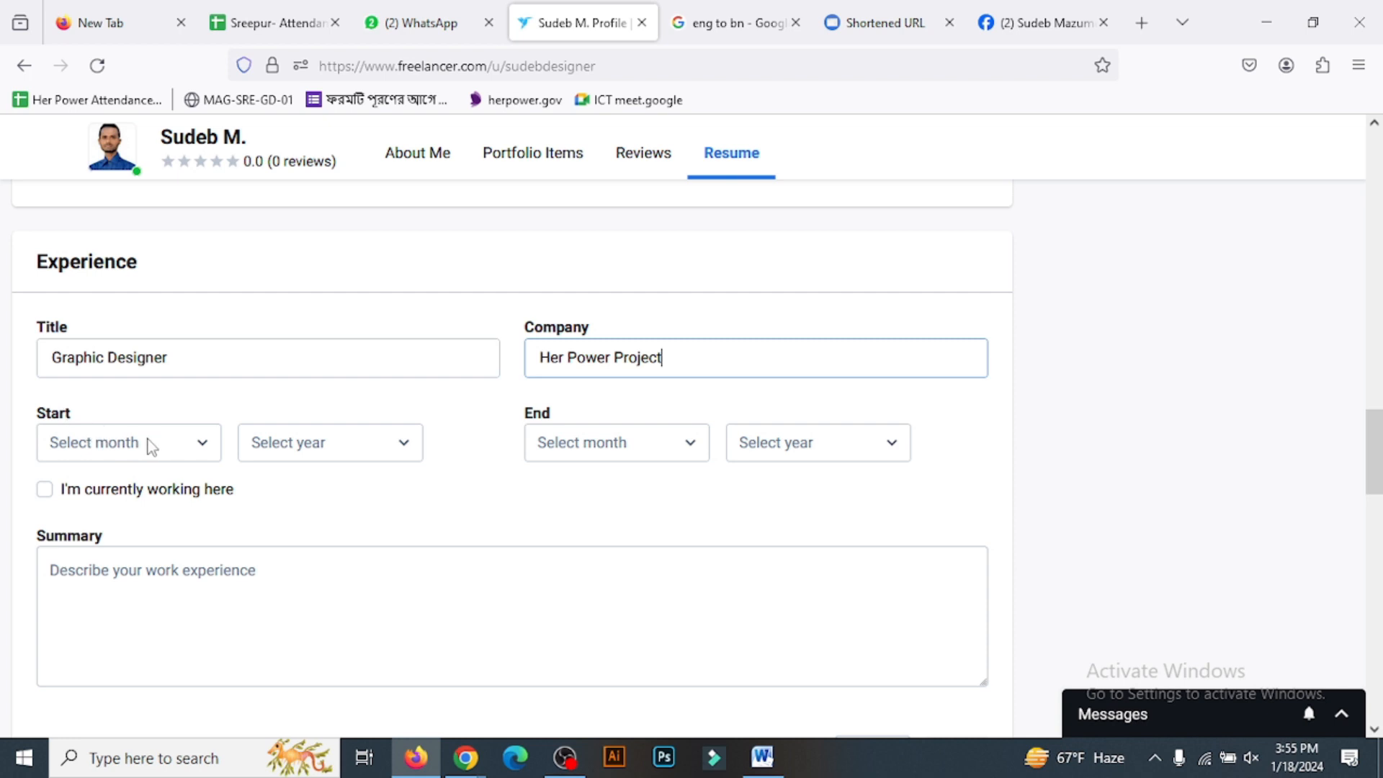
Step: Set the experience's start date to January 2020
click(202, 447)
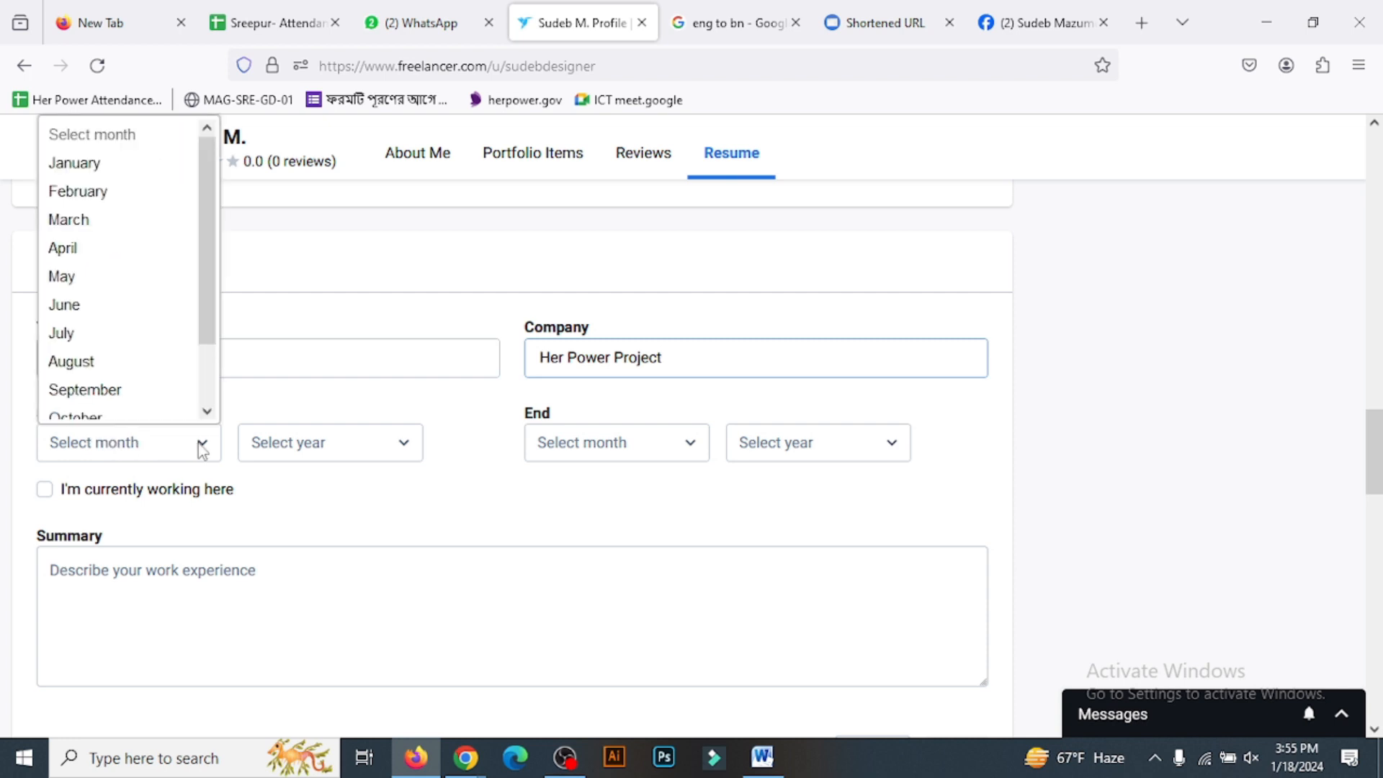
click(299, 383)
click(74, 354)
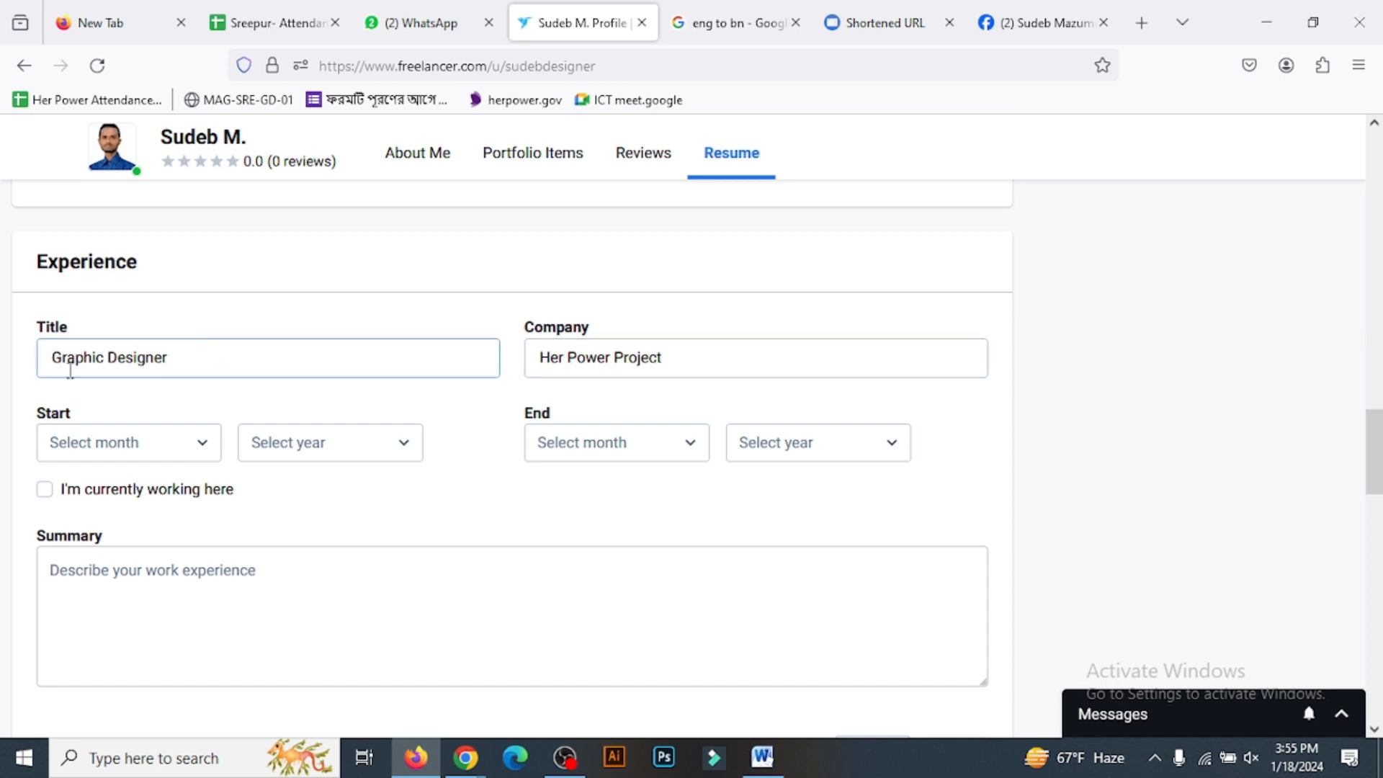
click(199, 443)
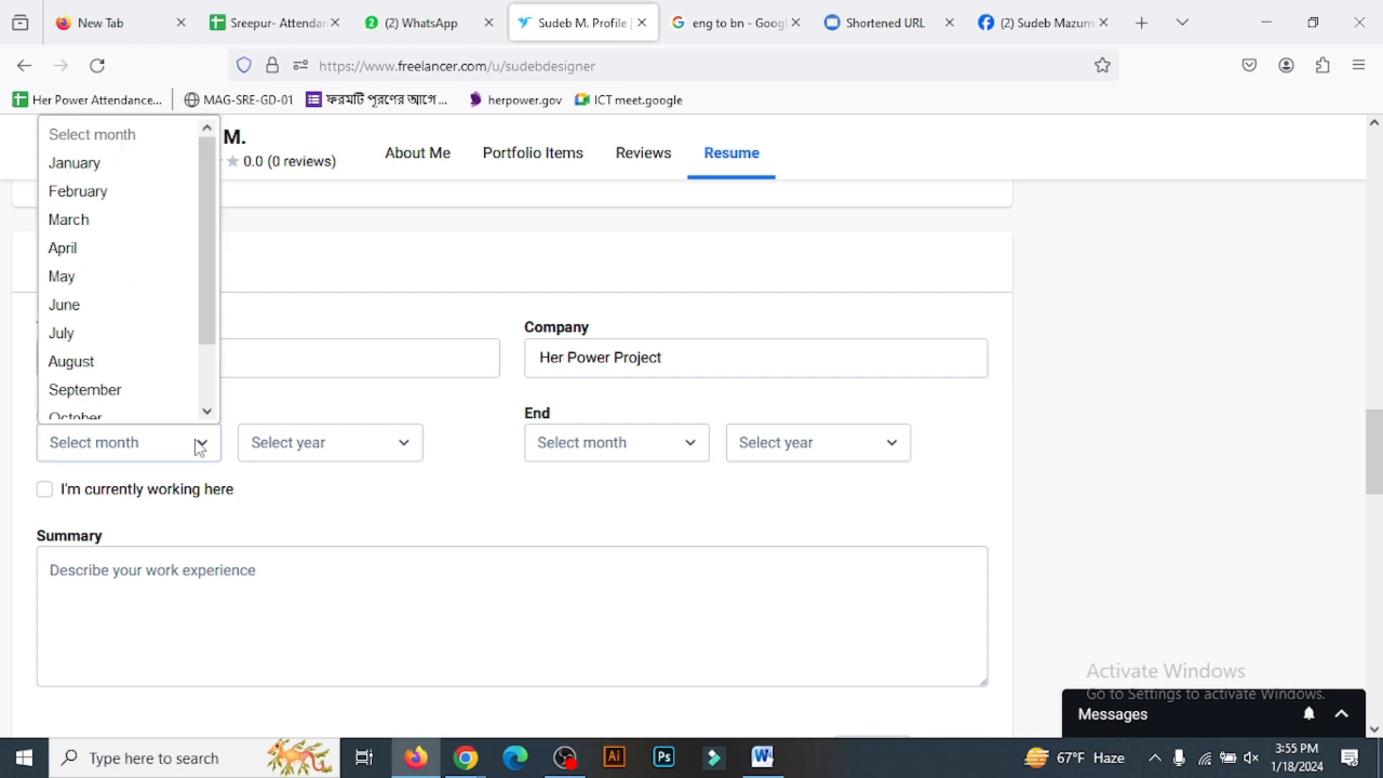
click(93, 172)
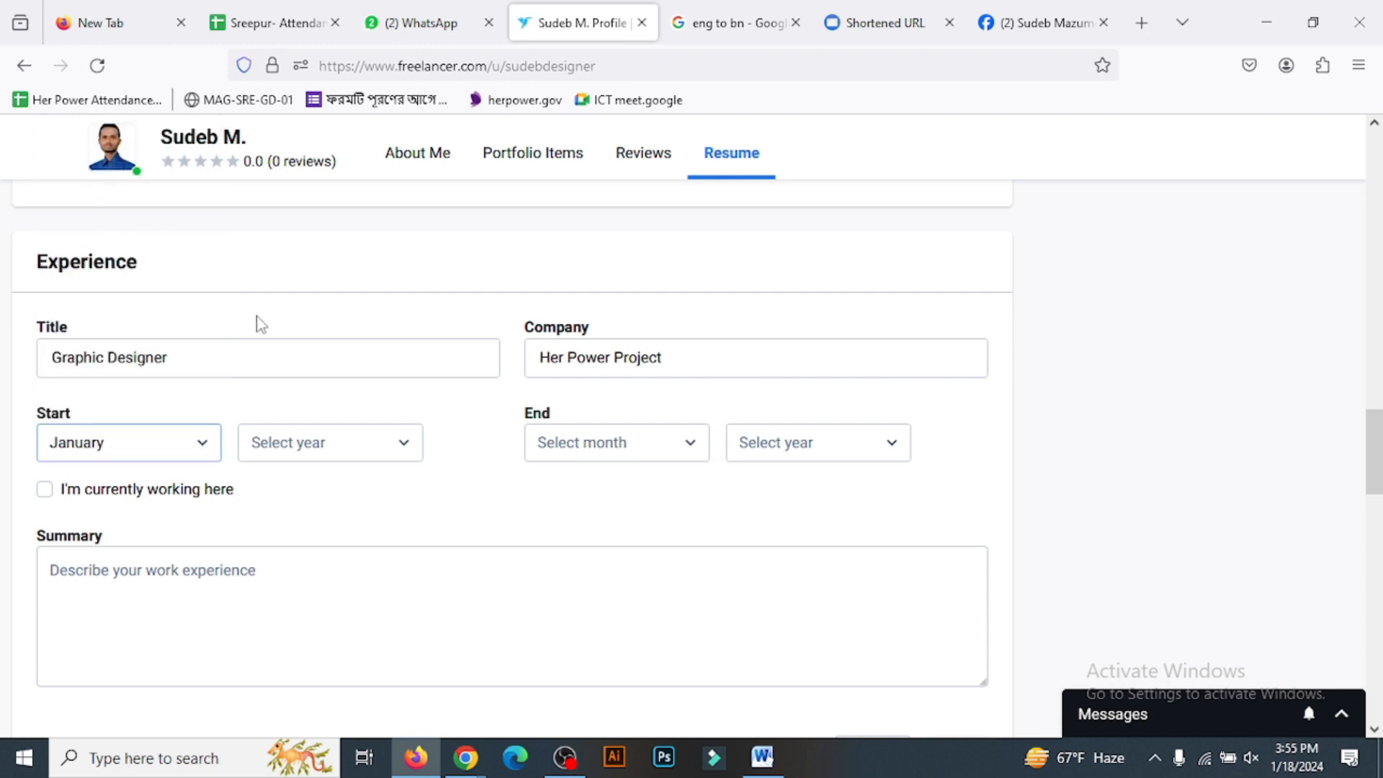
click(322, 443)
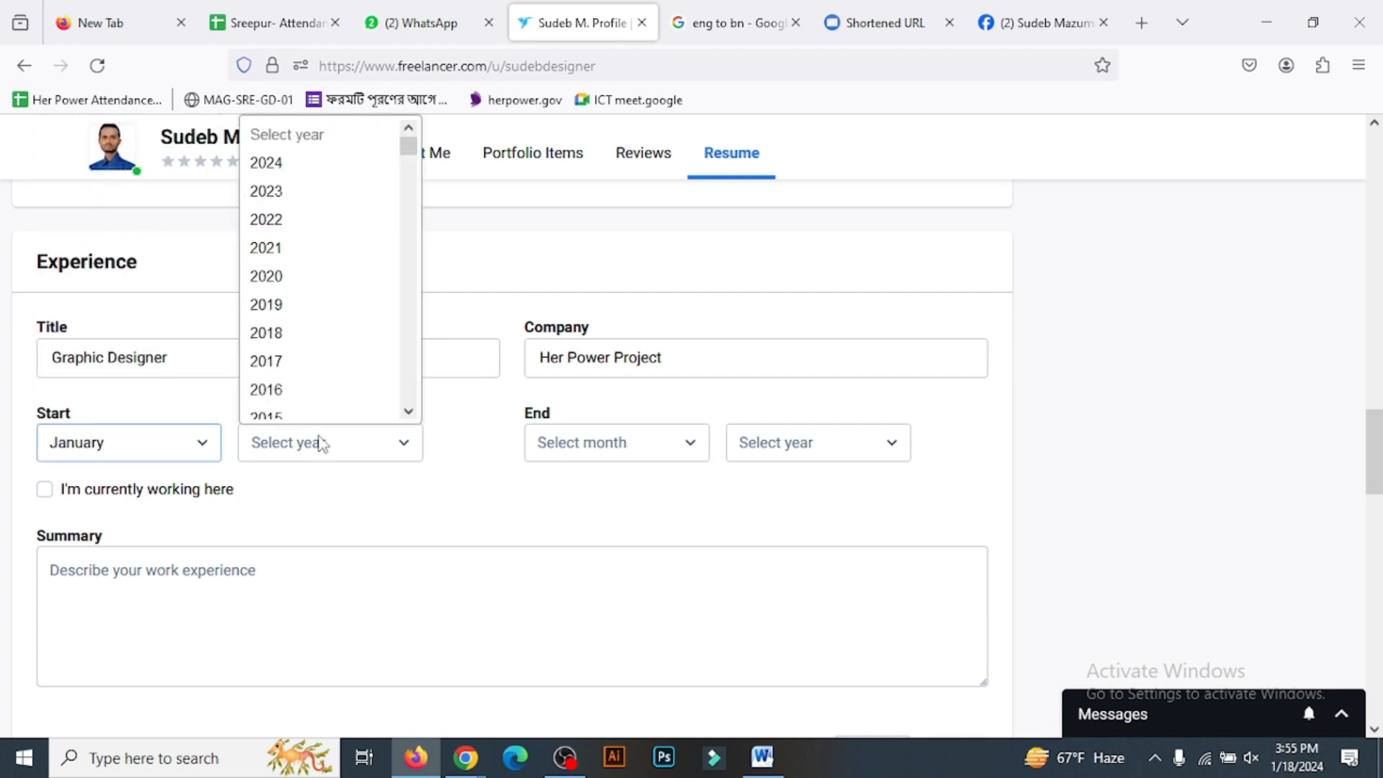
scroll(330, 357, down, 1)
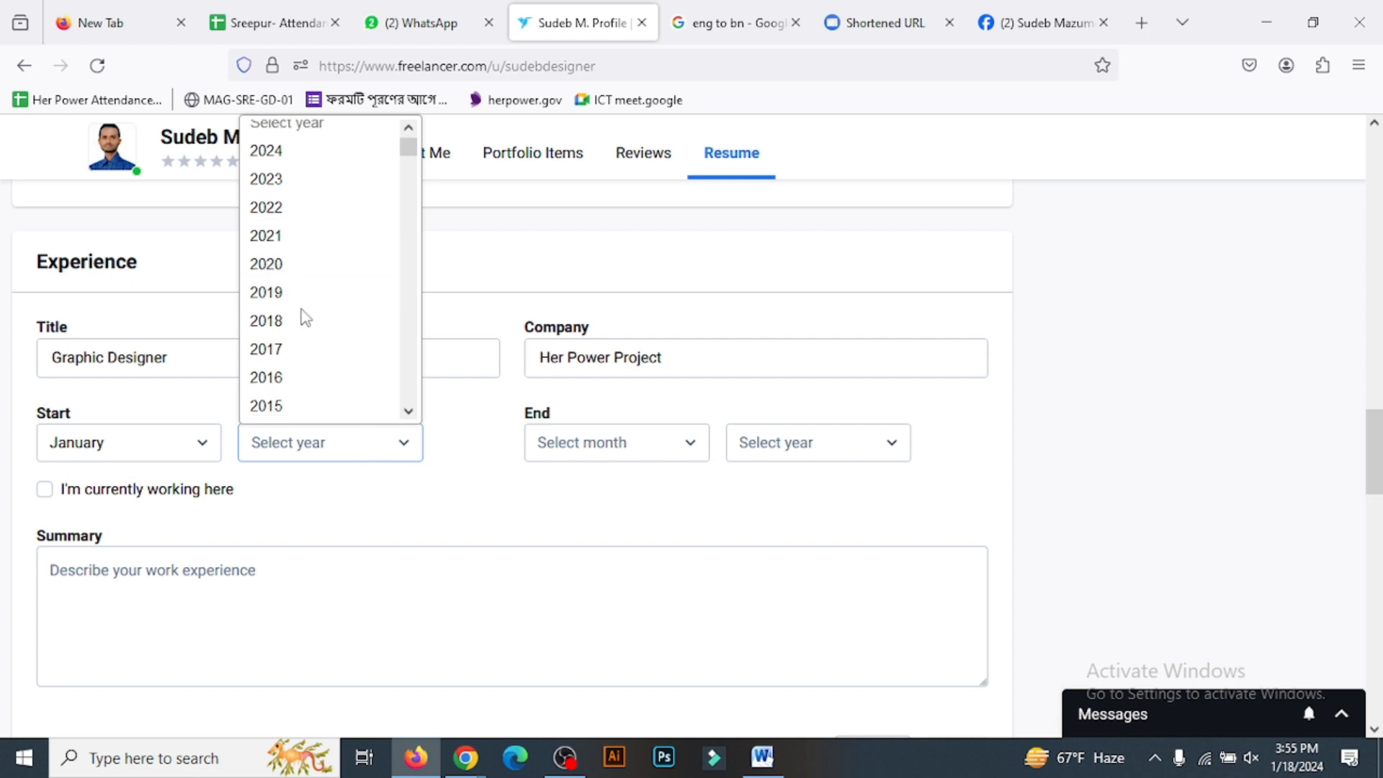
click(298, 268)
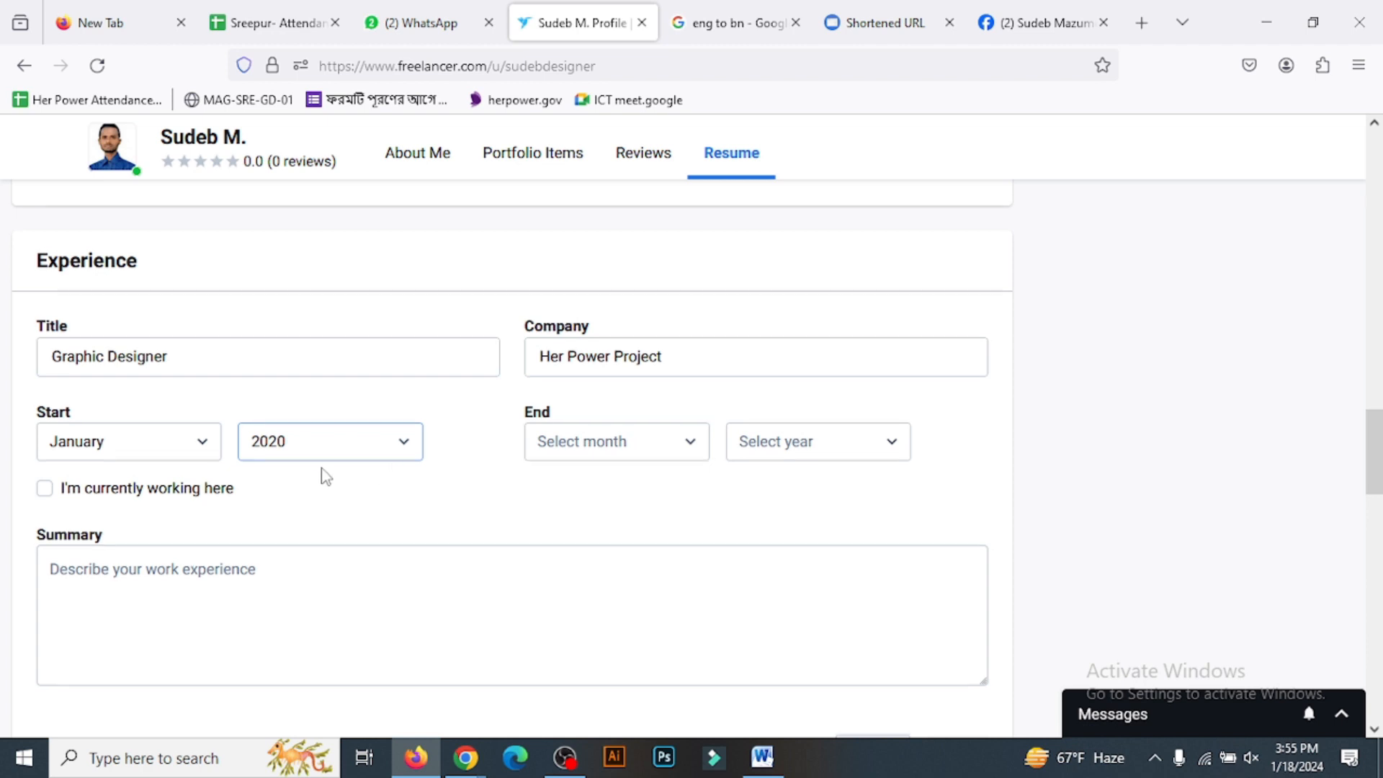
Step: Check the end month choices and mark the experience as currently working here
scroll(327, 472, down, 2)
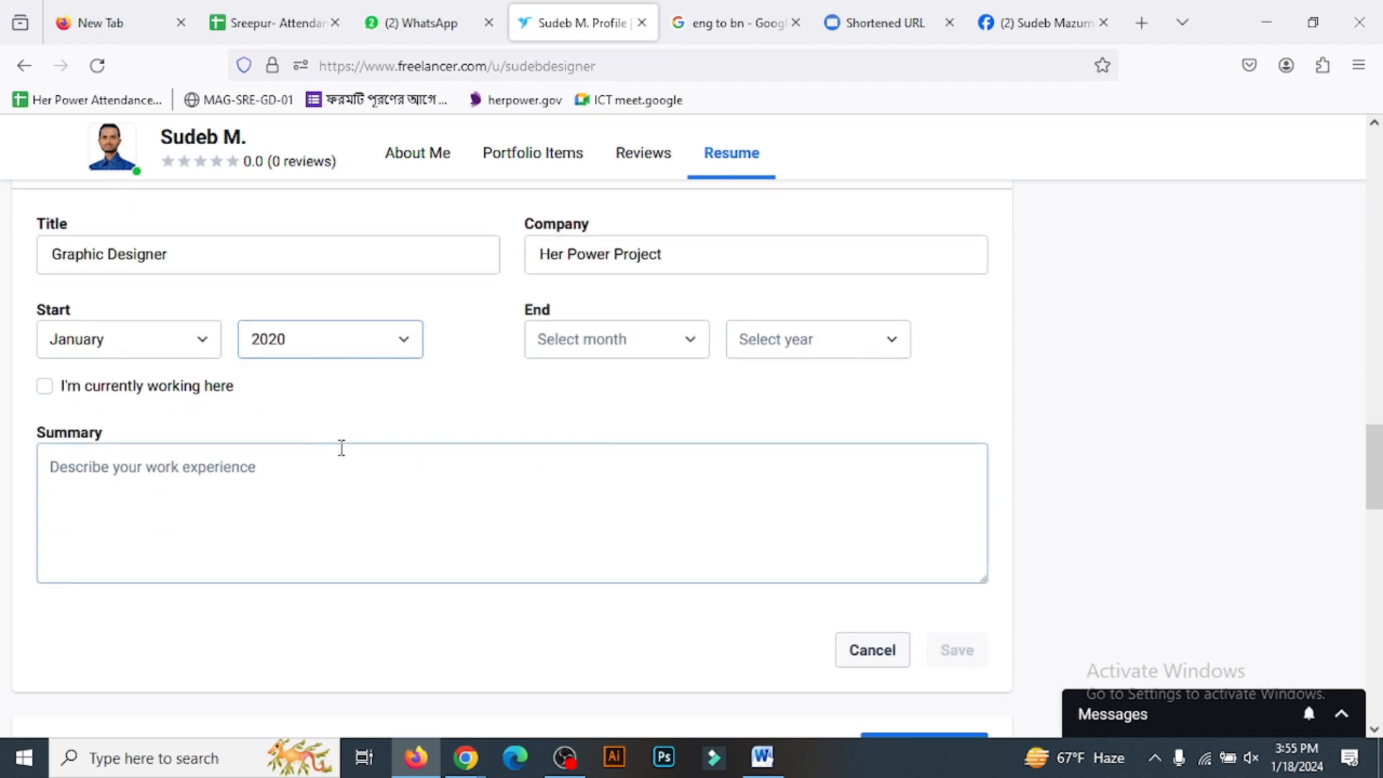
click(668, 346)
click(454, 366)
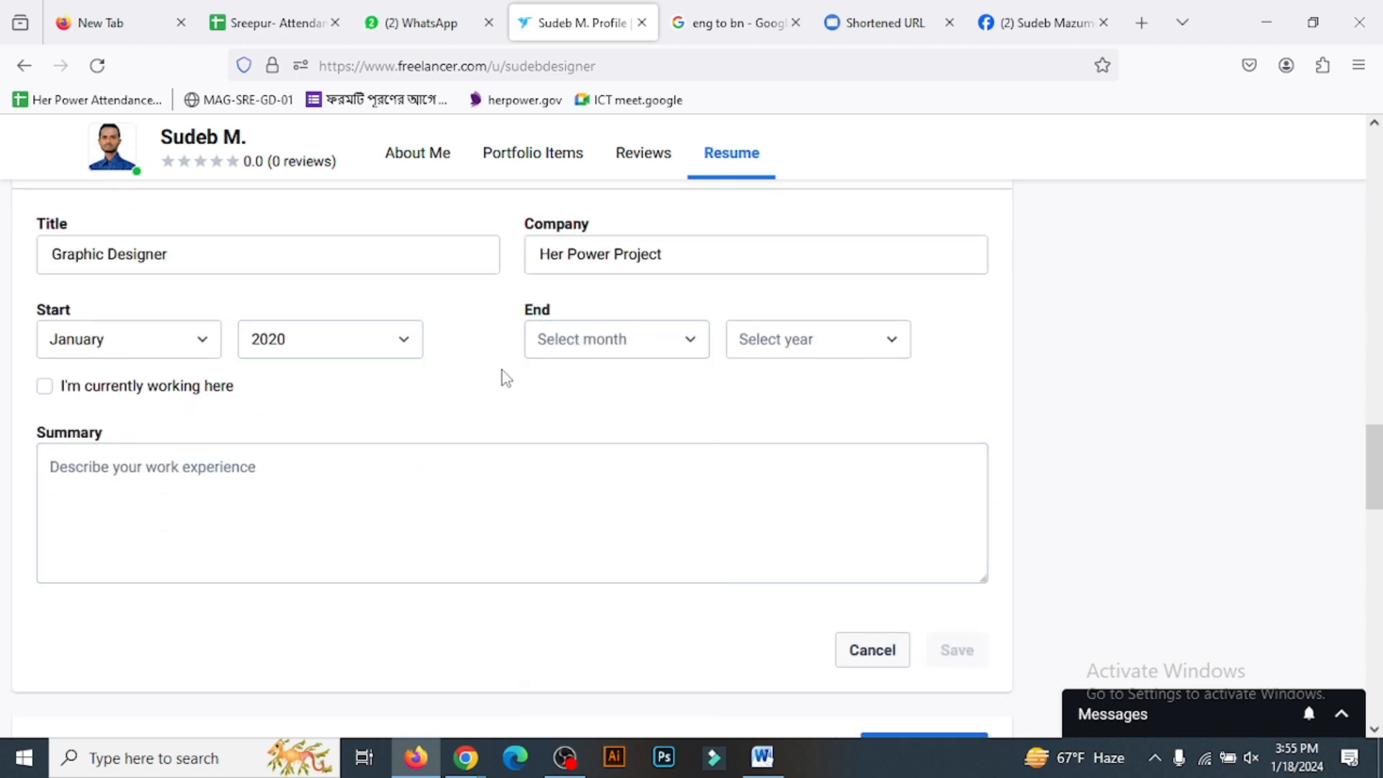
click(658, 345)
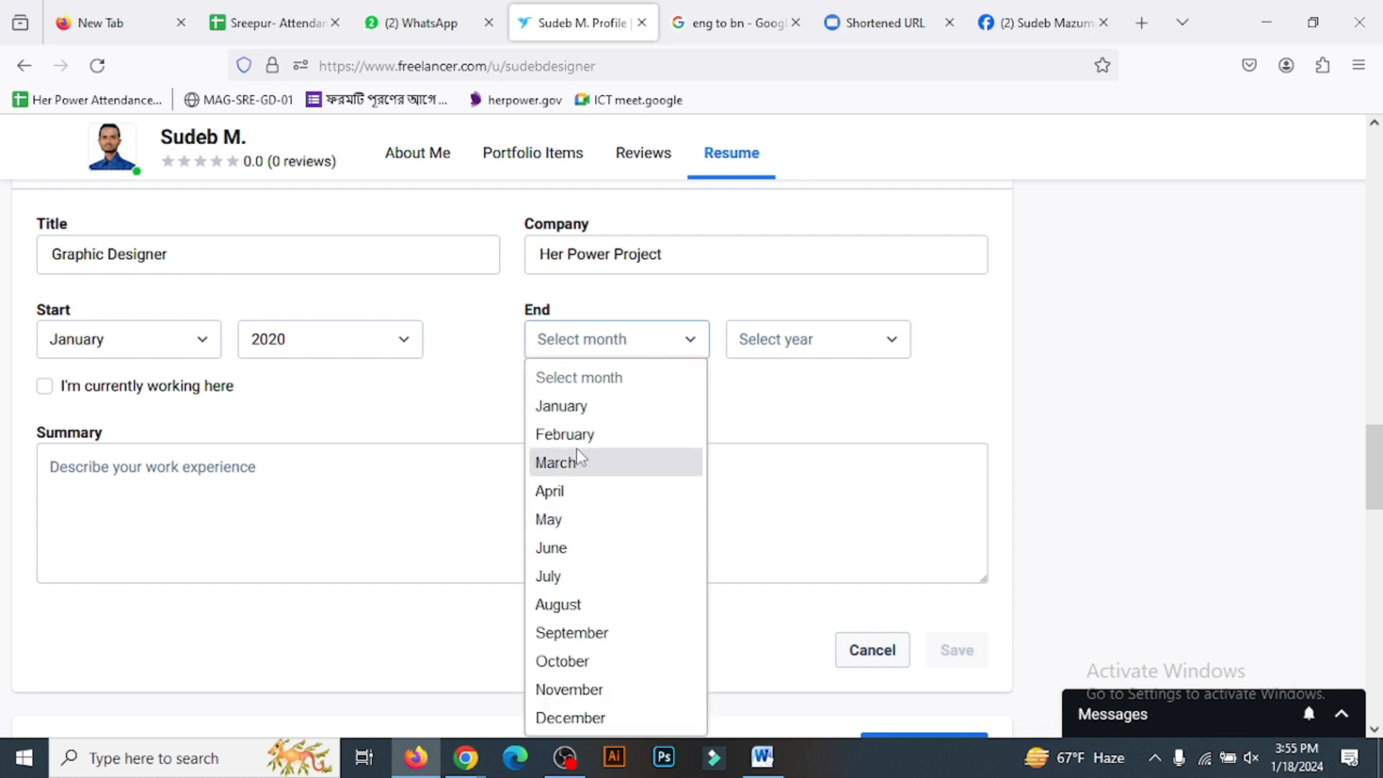
click(834, 407)
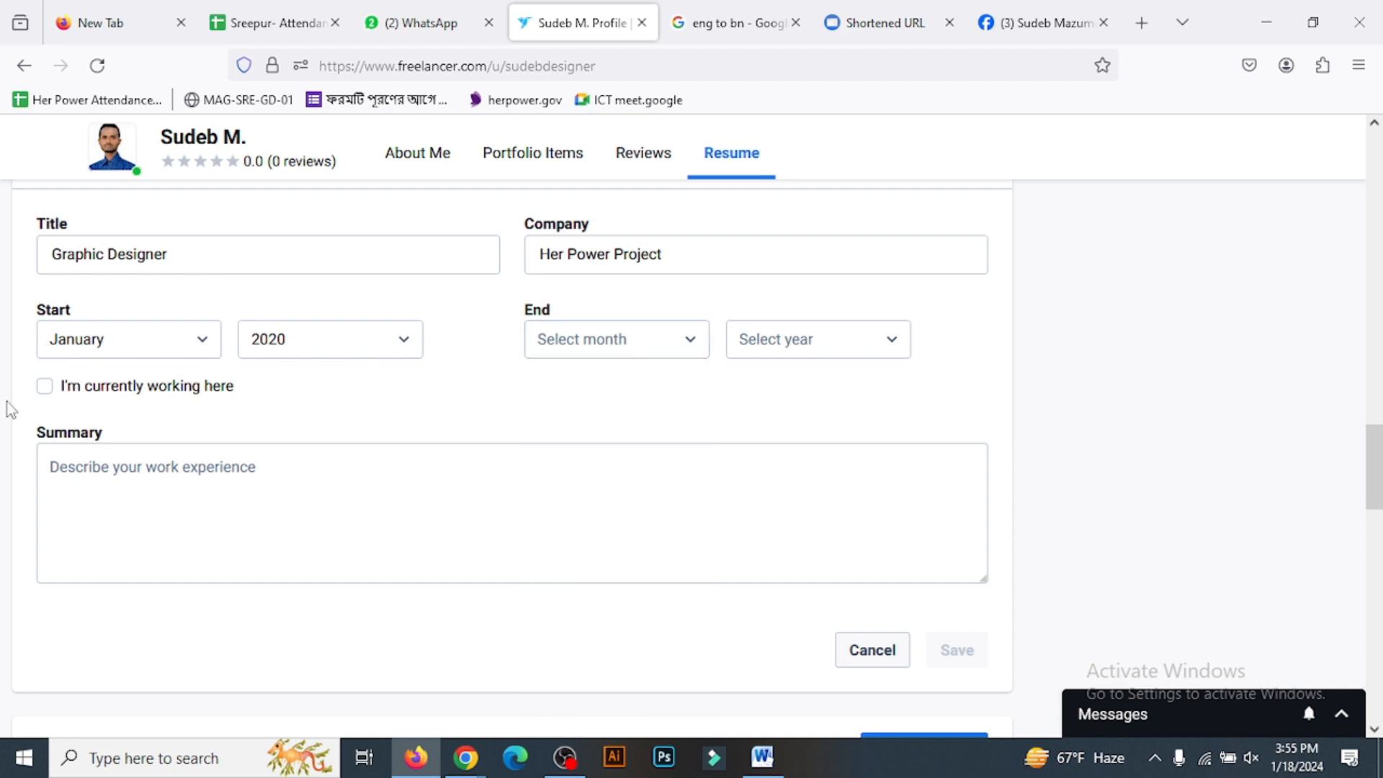
click(43, 392)
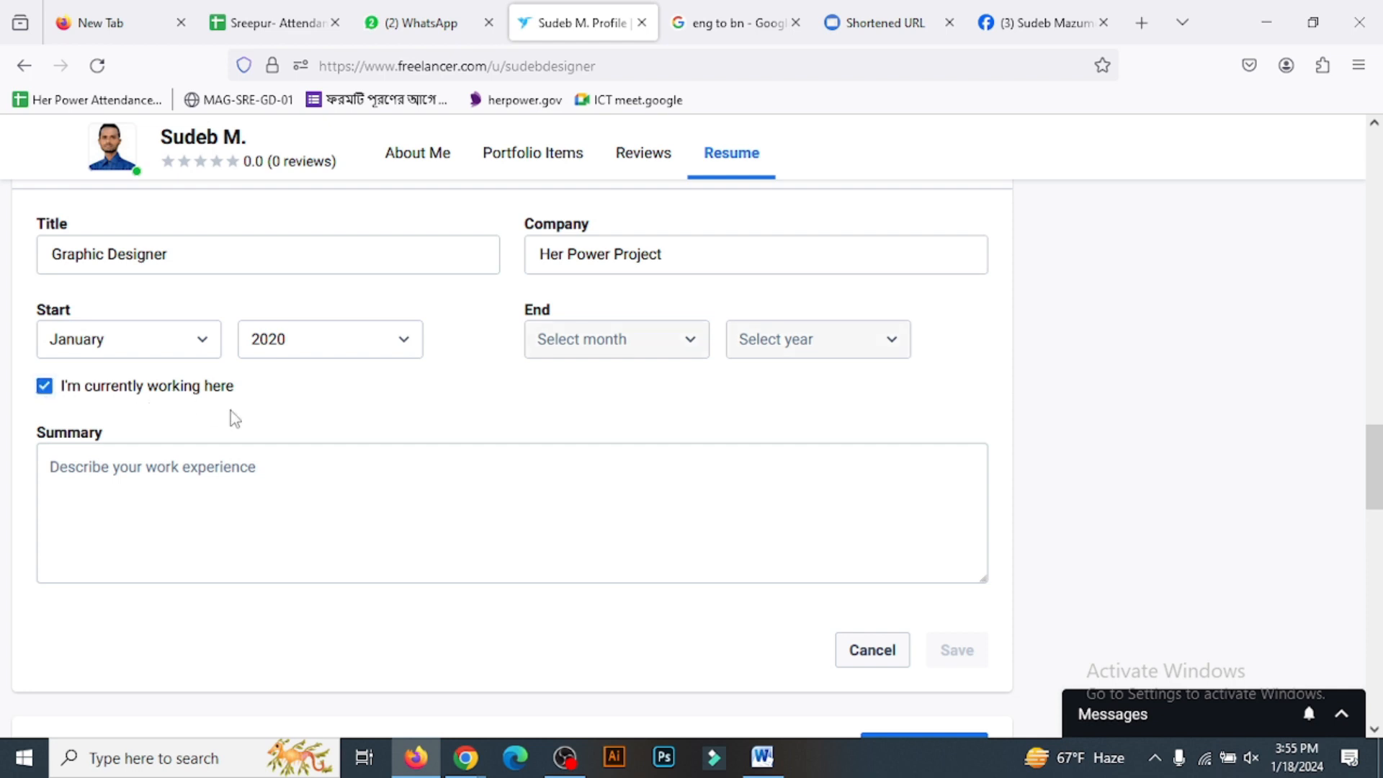
click(231, 463)
scroll(278, 472, down, 2)
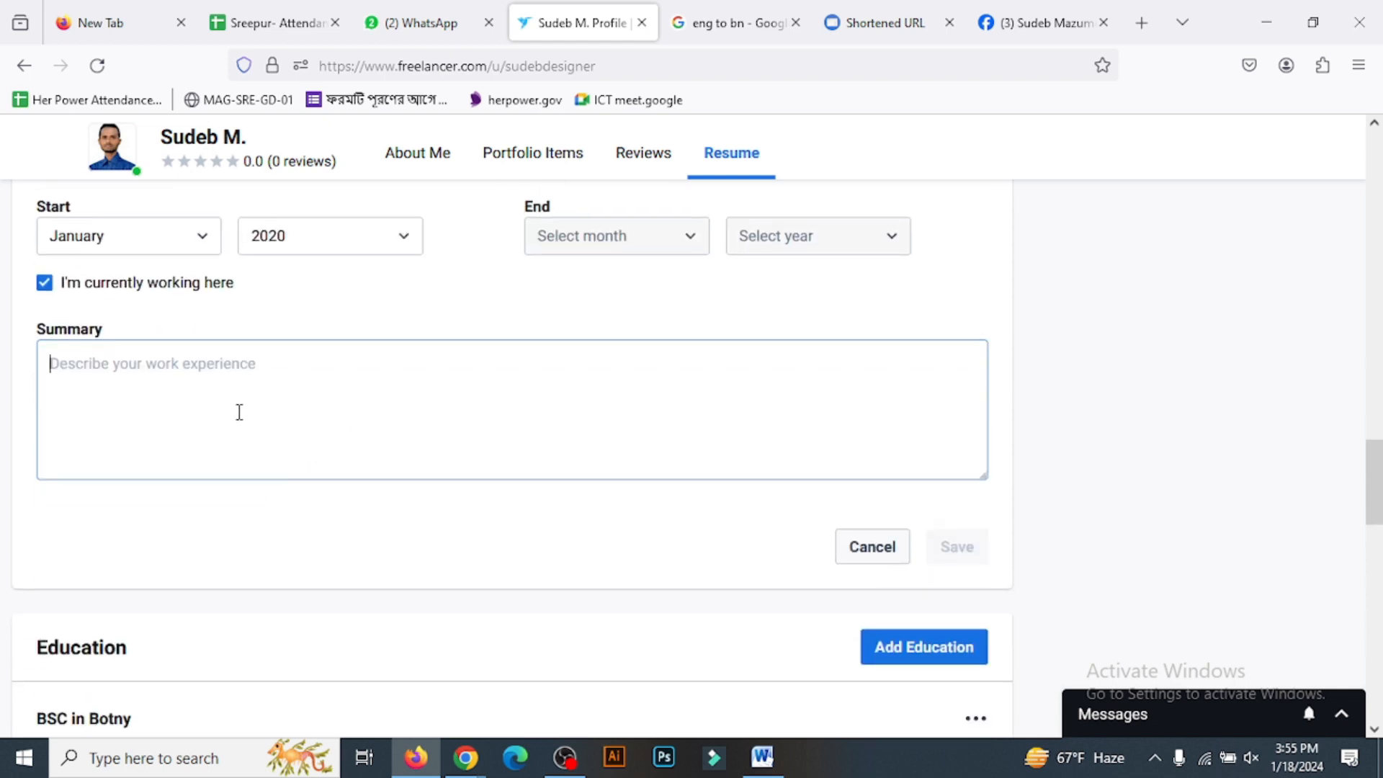
scroll(237, 417, up, 2)
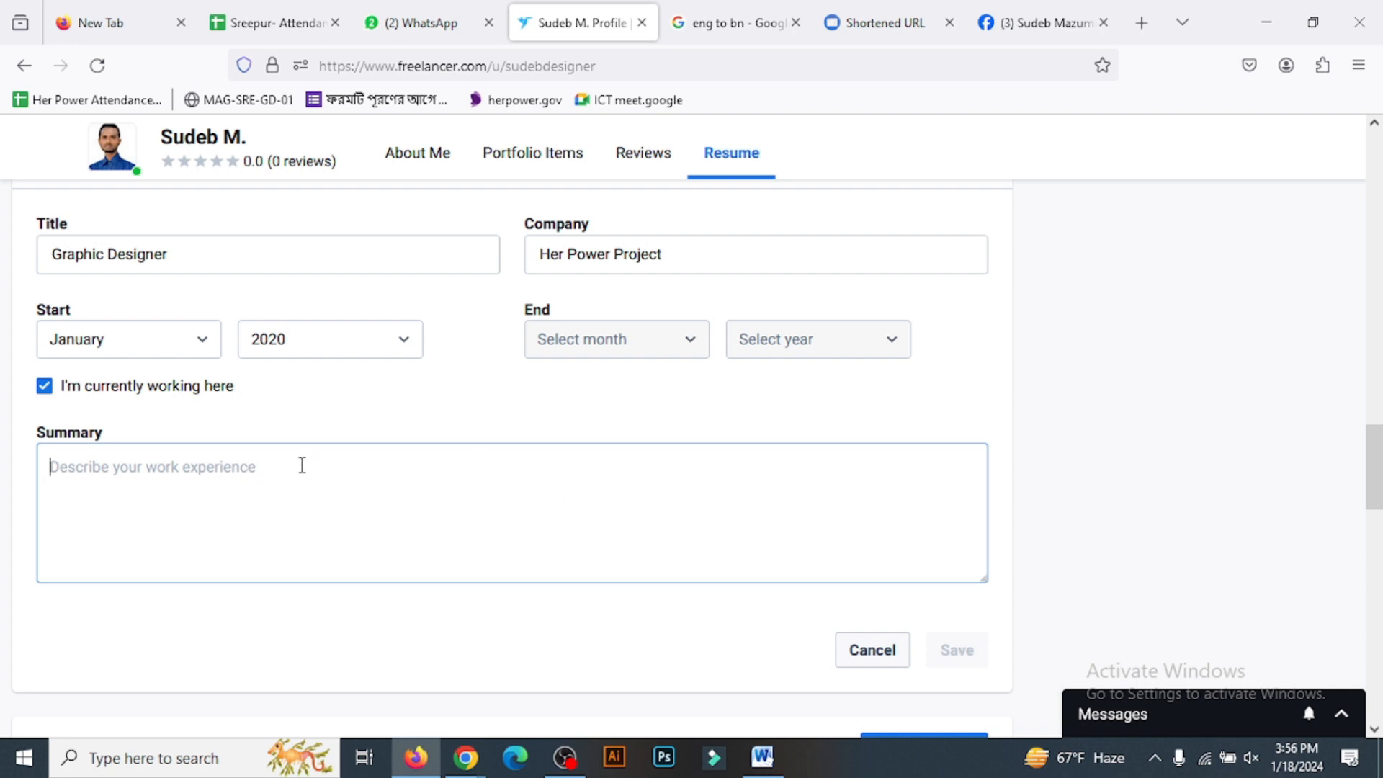
text(https://shorturl.at/efrZ7)
text(https://shorturl.at/efrZ7)
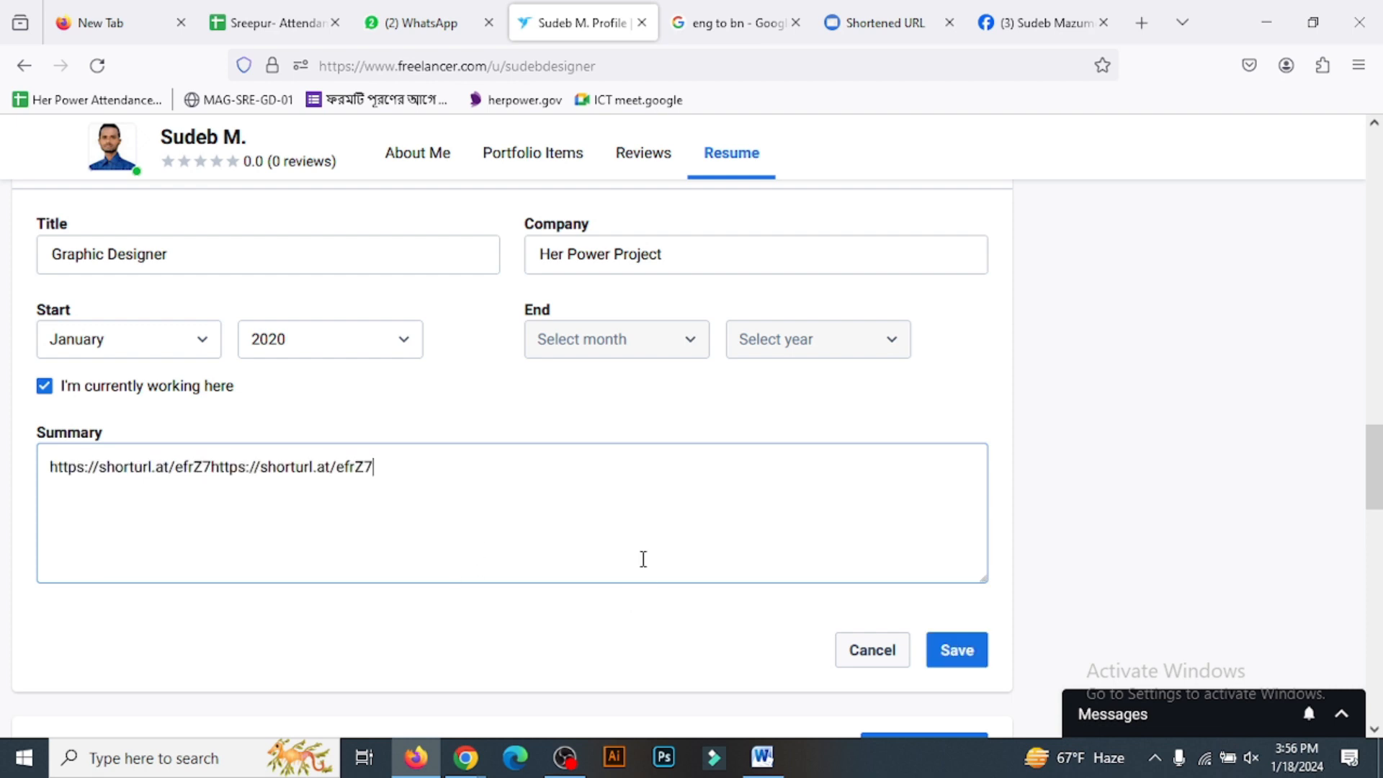
scroll(278, 451, down, 2)
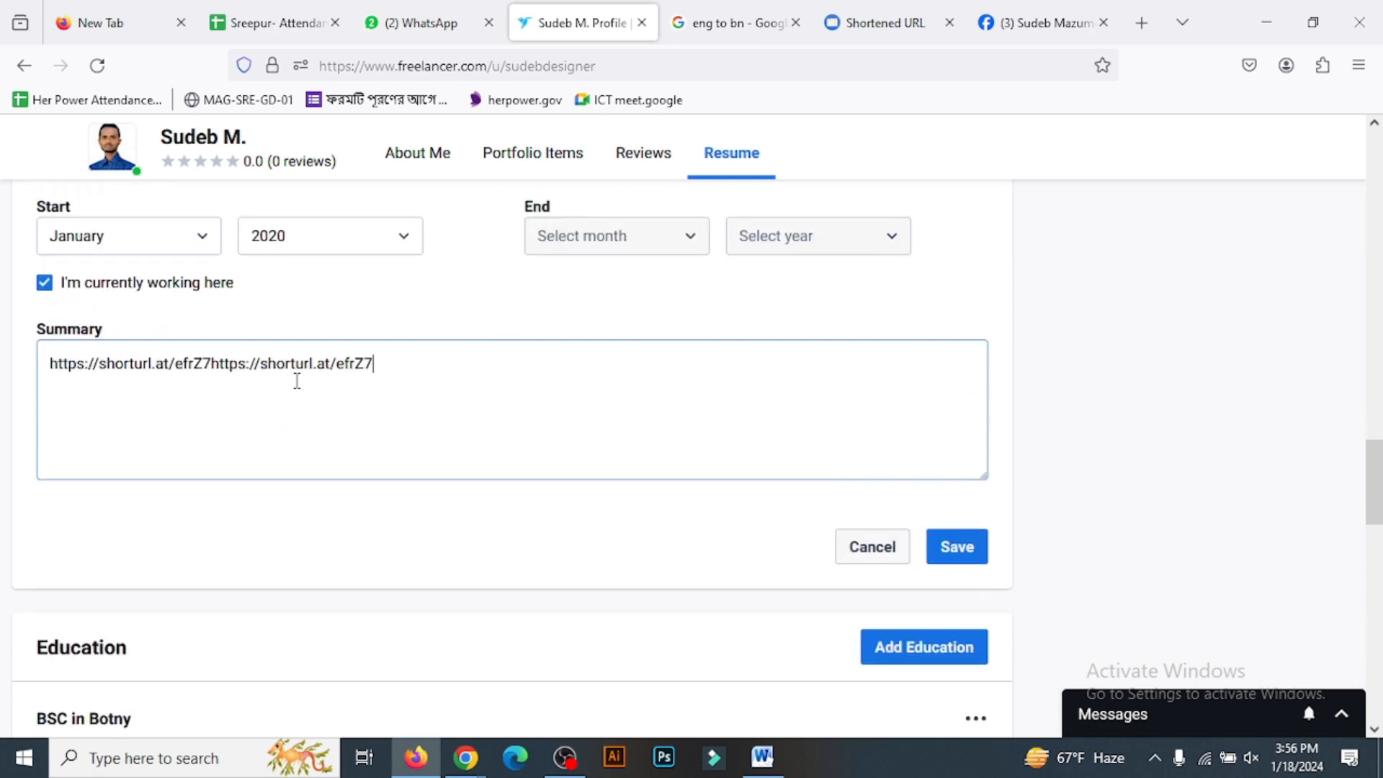
click(958, 547)
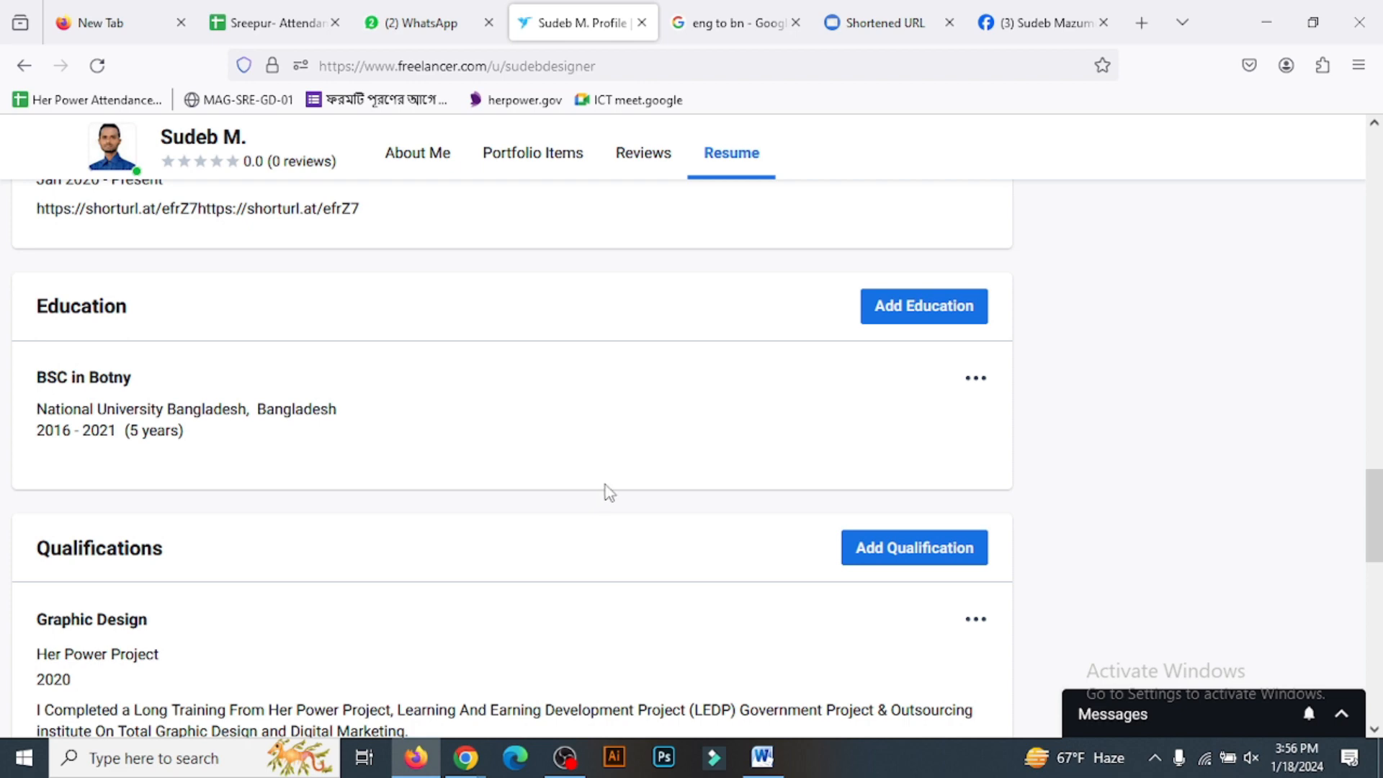
Step: Dismiss the project notification and open the BSC in Botny education entry for editing
scroll(775, 349, up, 3)
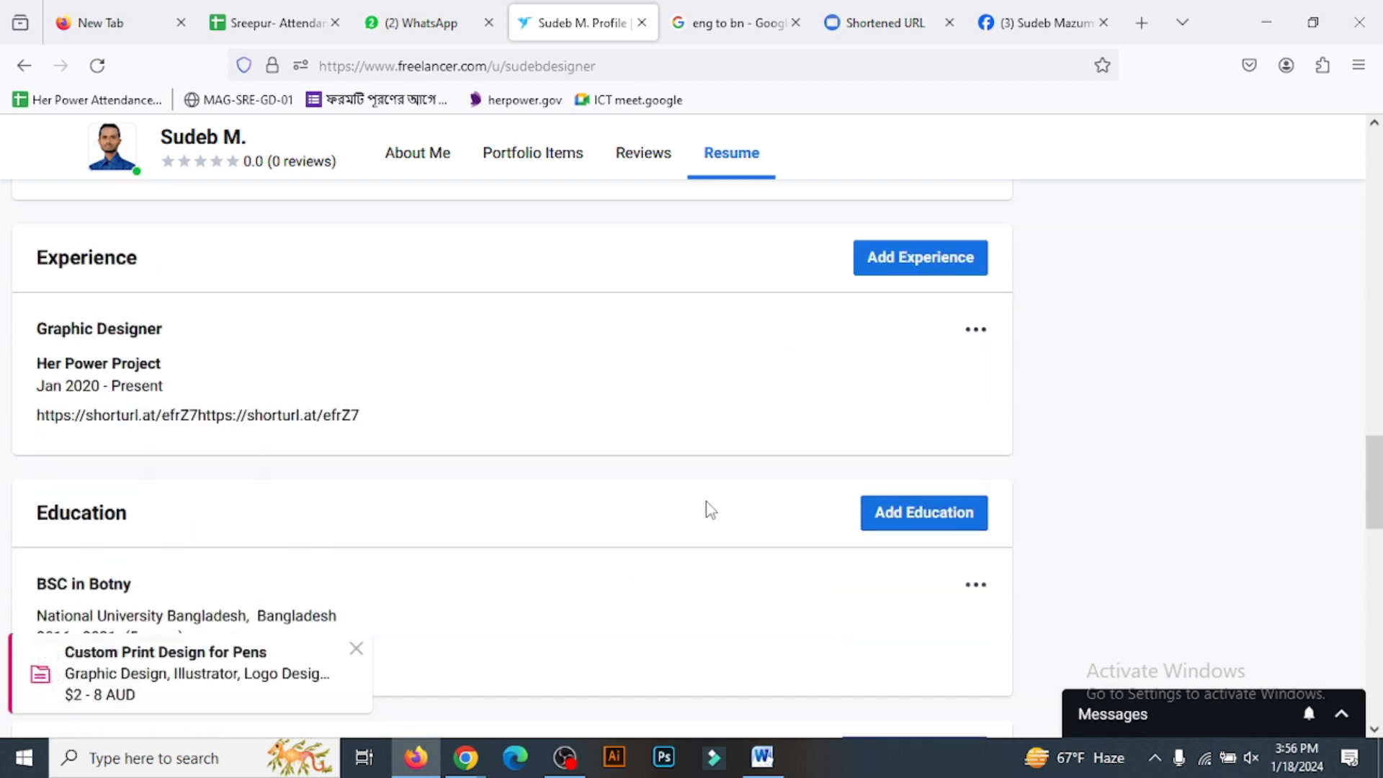
scroll(713, 497, down, 2)
click(354, 650)
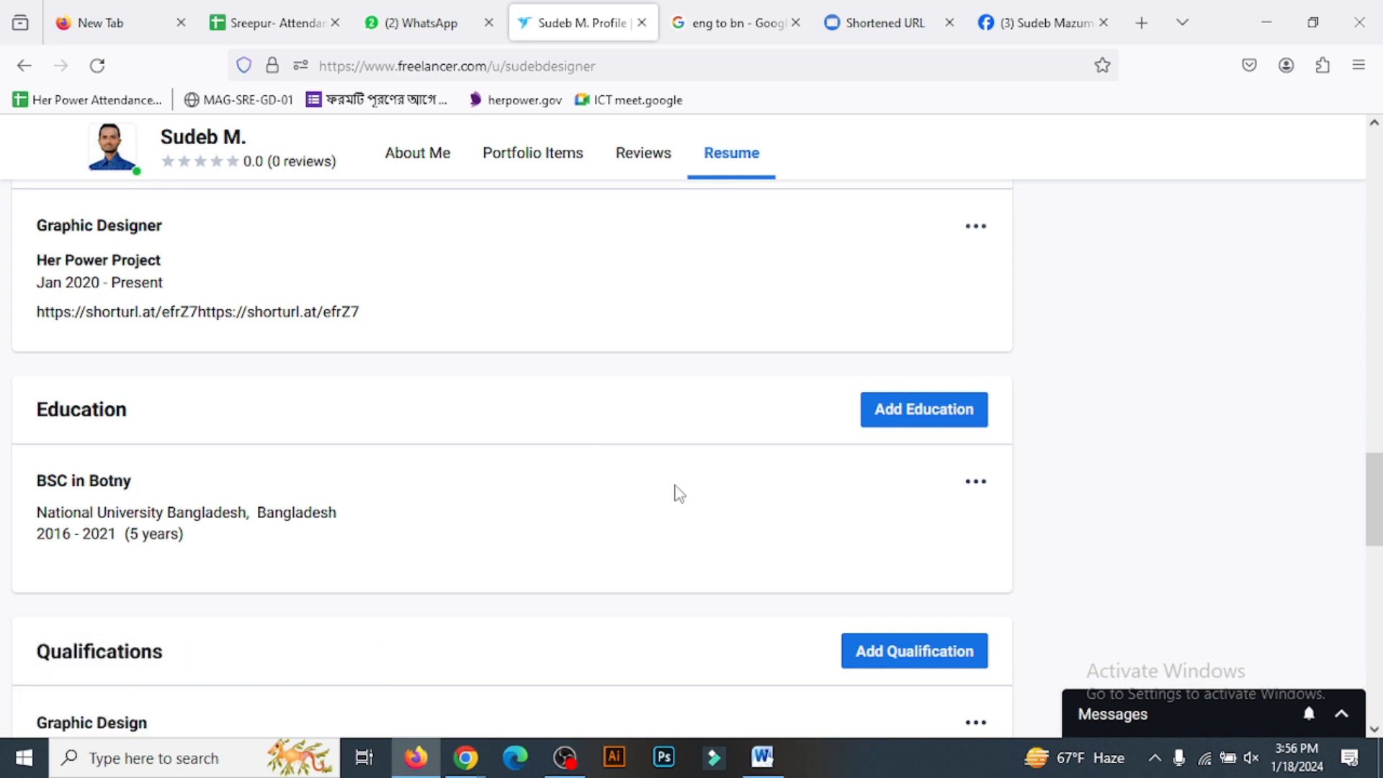
click(971, 487)
click(966, 544)
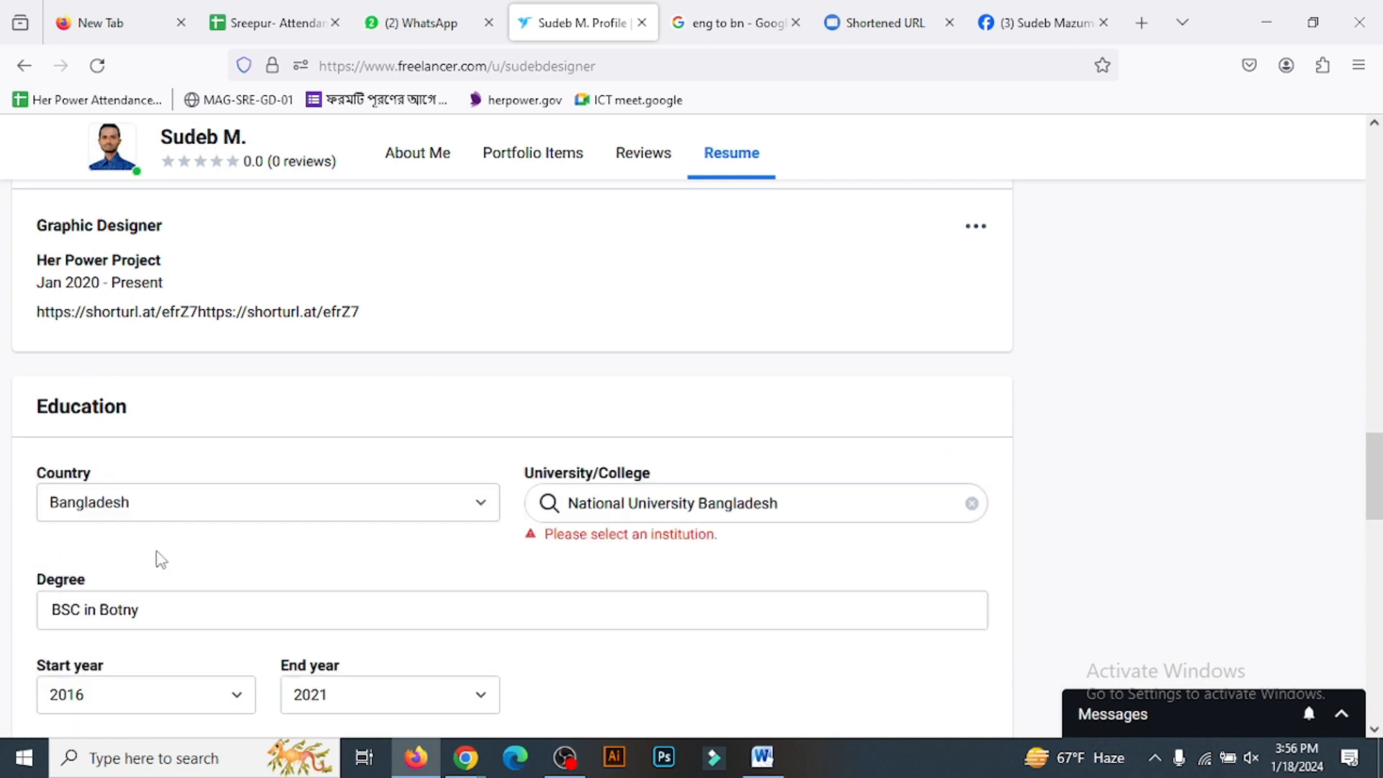
scroll(128, 416, down, 2)
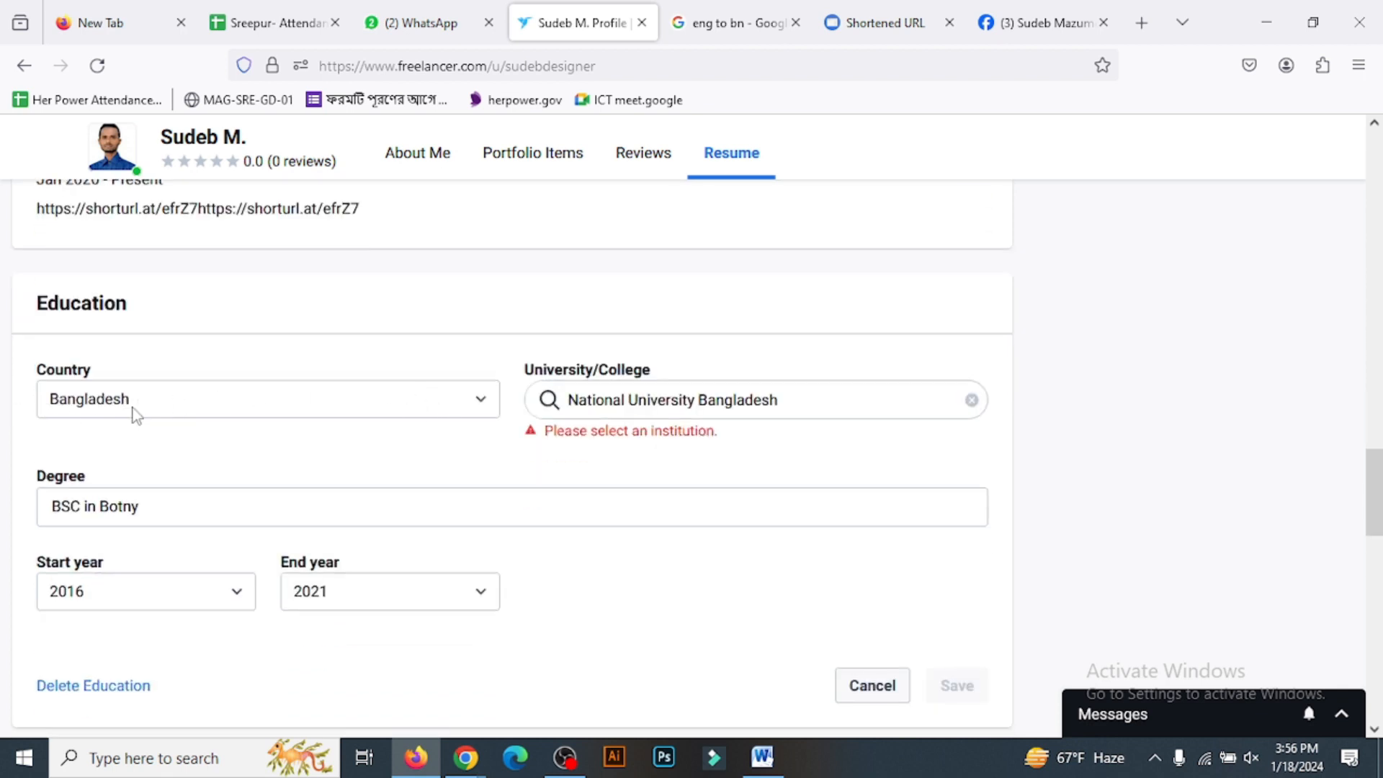
Step: Try choosing Others... as the university/college for the BSC in Botny education entry
click(548, 403)
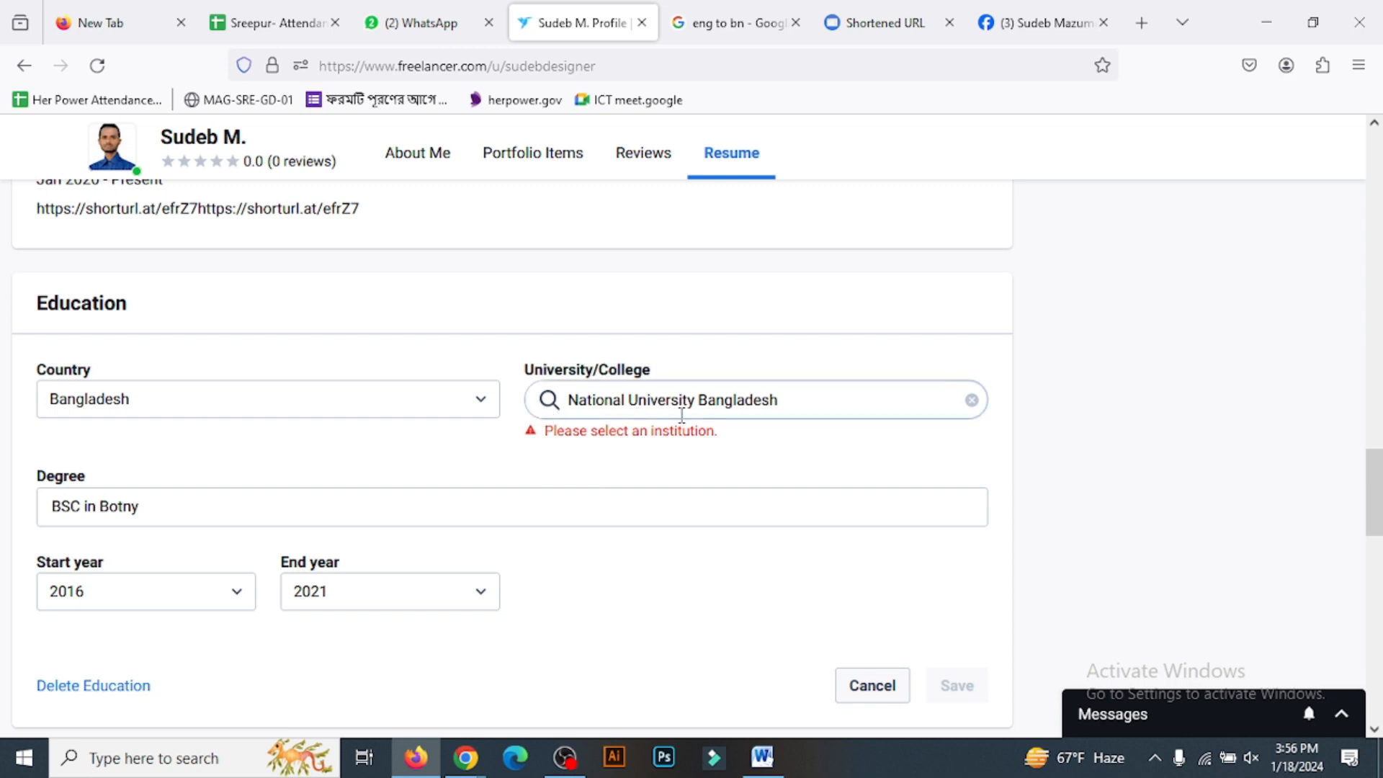
click(831, 401)
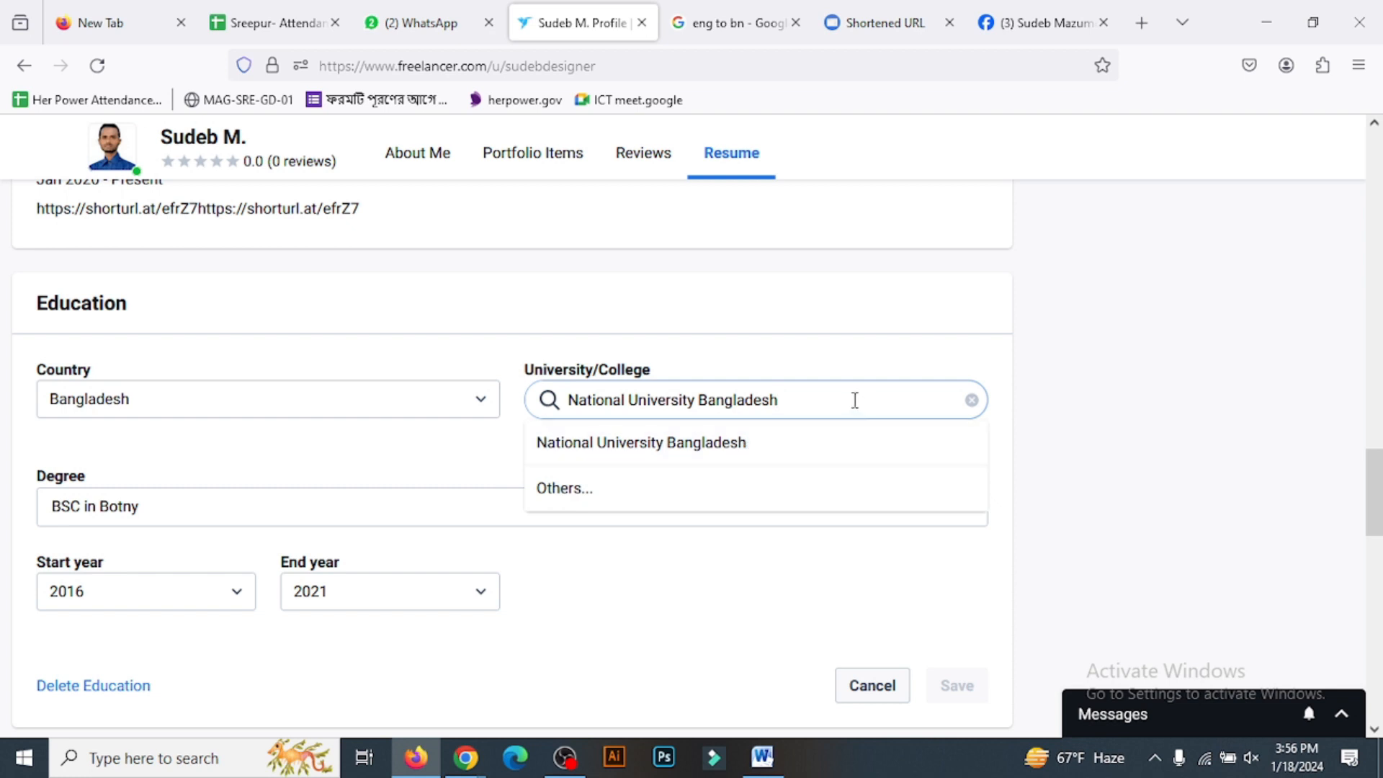
click(564, 490)
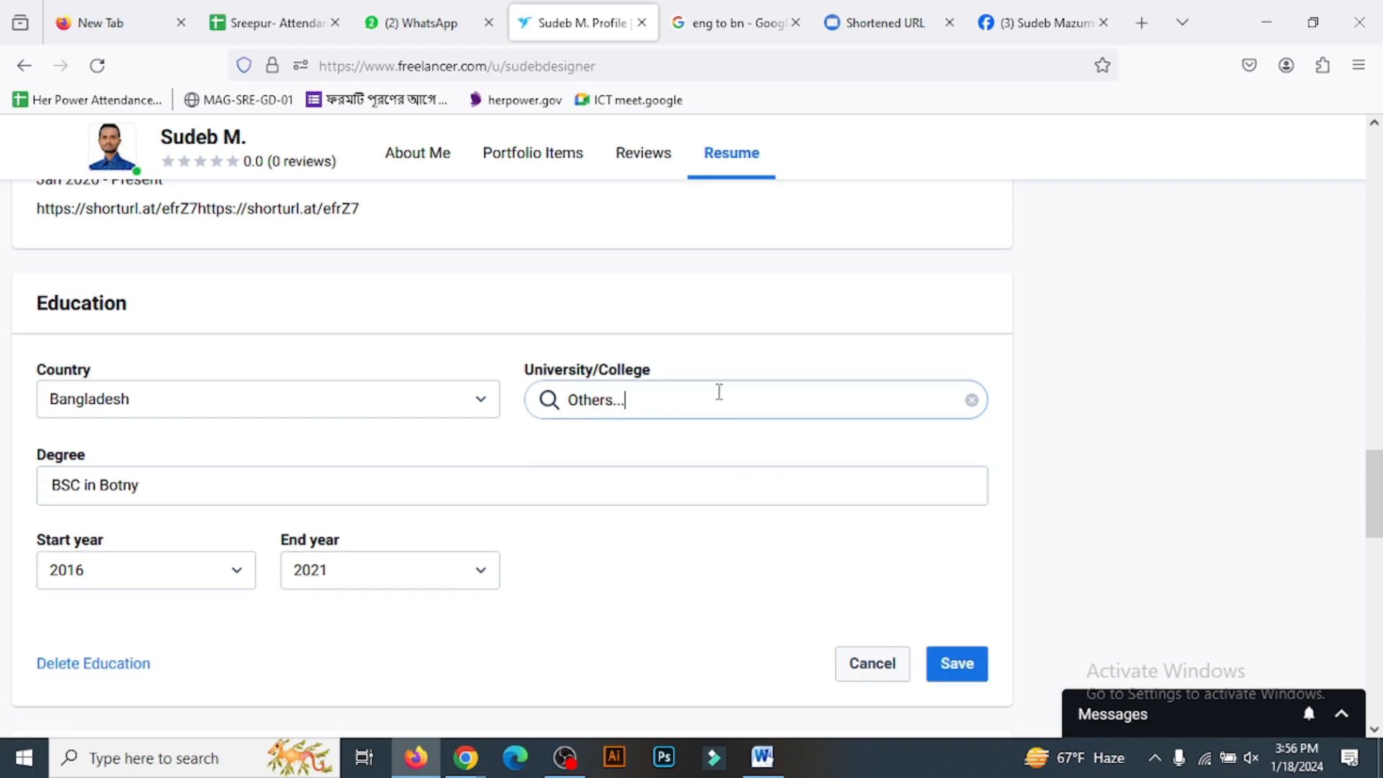
Step: Try replacing the university/college with custom text, clear the field and cancel the education edit
drag(719, 392, 565, 400)
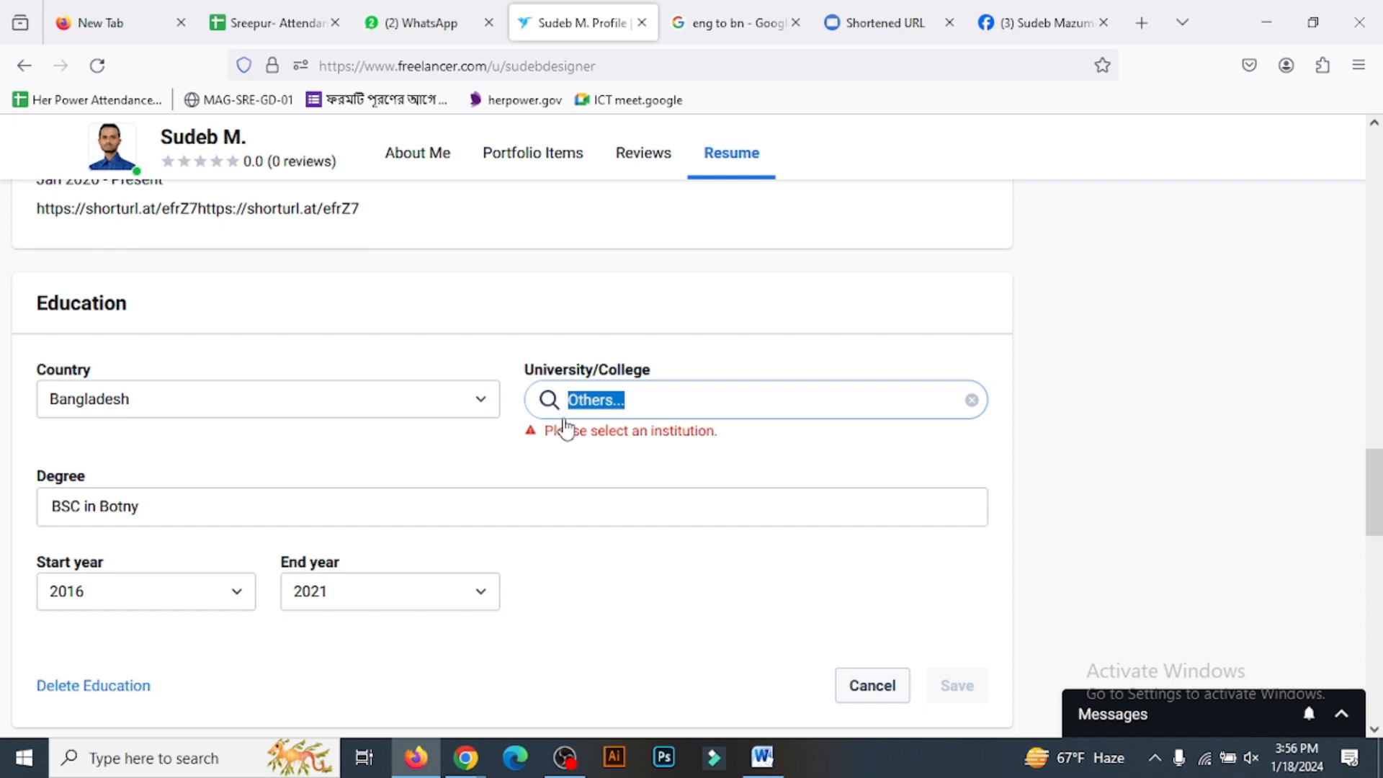
text(tjk)
key(BackSpace)
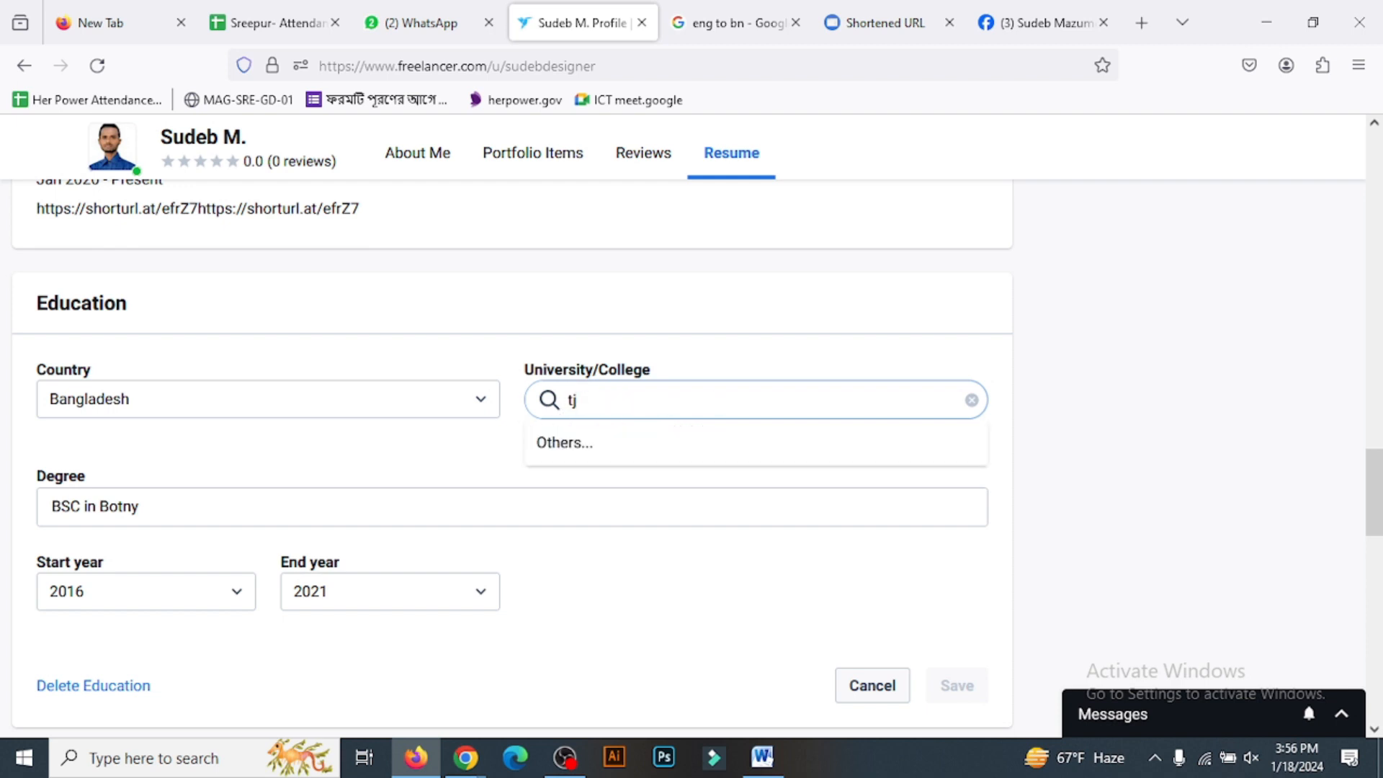
key(BackSpace)
key(BackSpace)
scroll(836, 402, up, 4)
scroll(864, 468, down, 6)
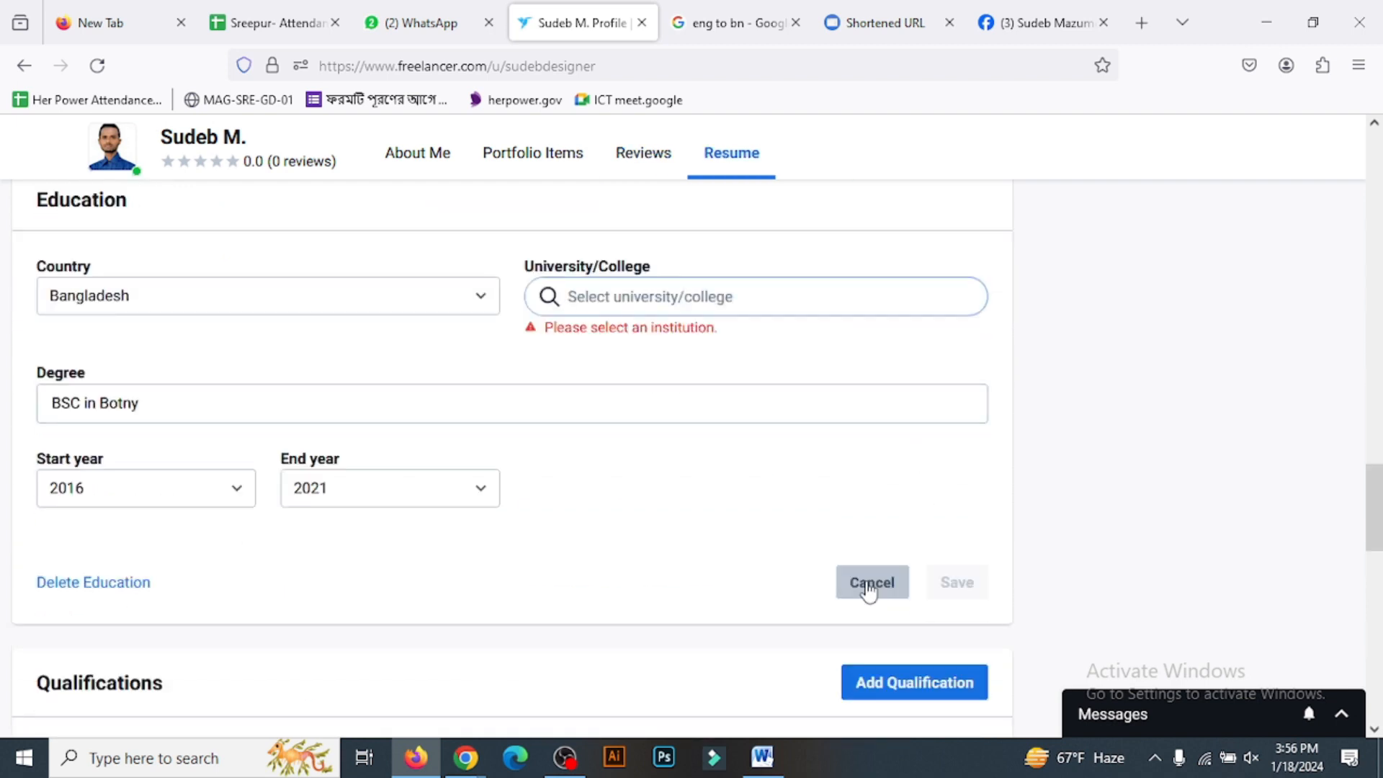
click(869, 585)
scroll(842, 396, up, 2)
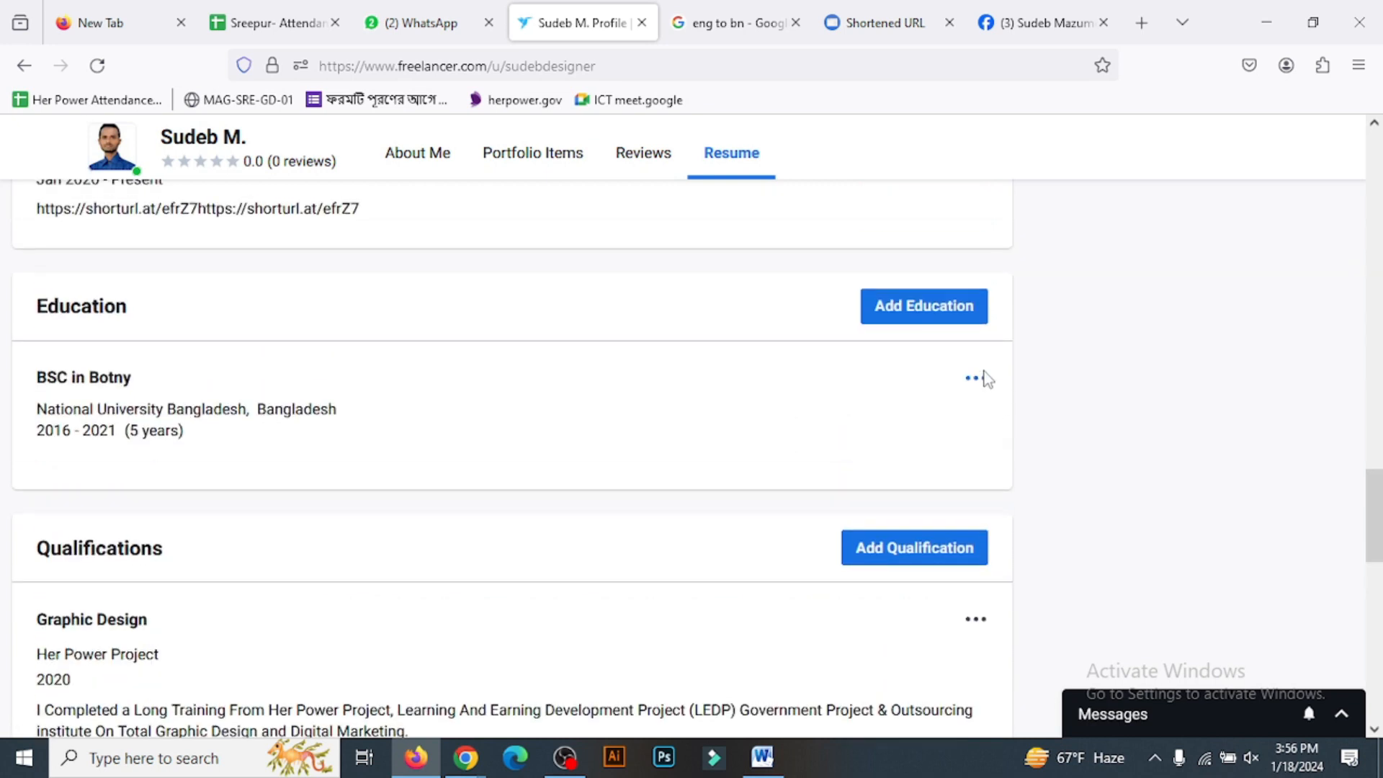
Step: Reopen the BSC in Botny education entry, review its degree text and save the entry
click(974, 378)
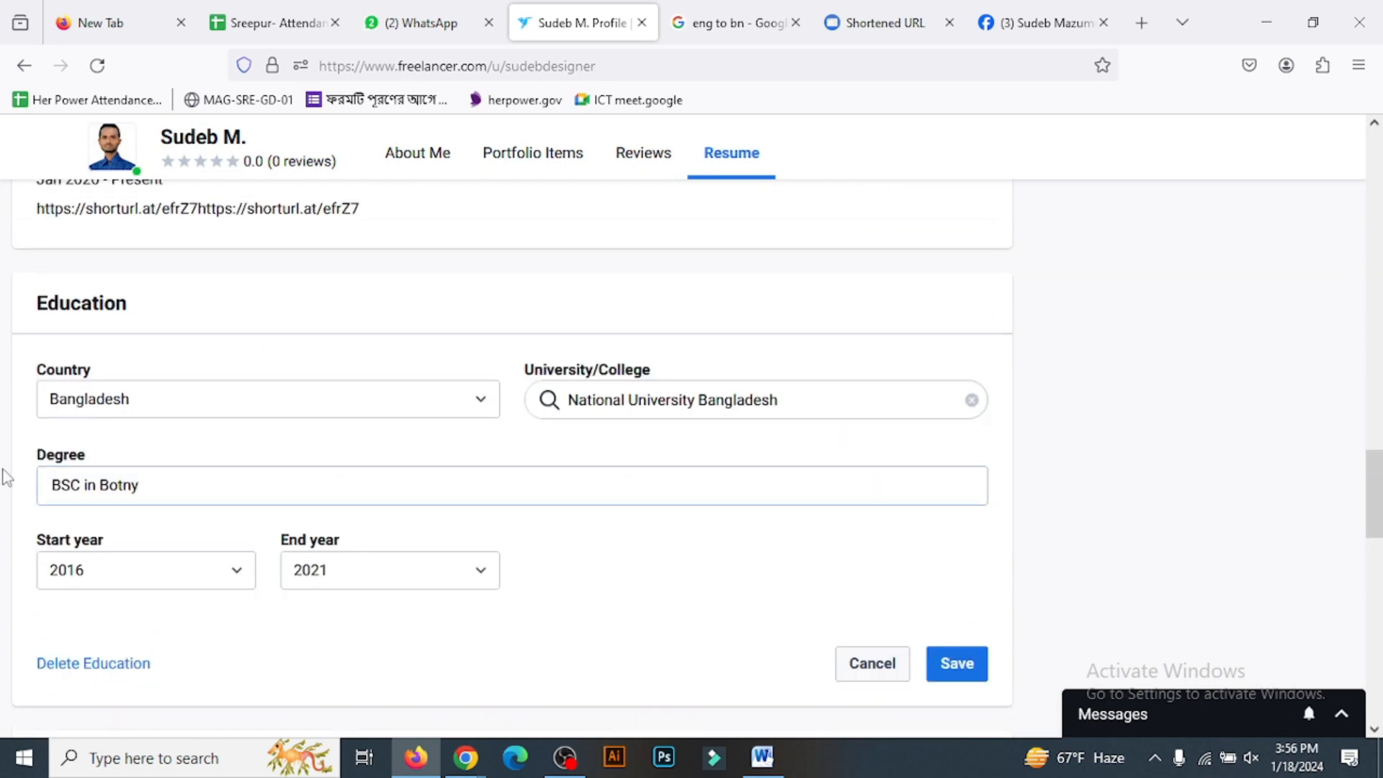
drag(157, 487, 33, 479)
click(175, 486)
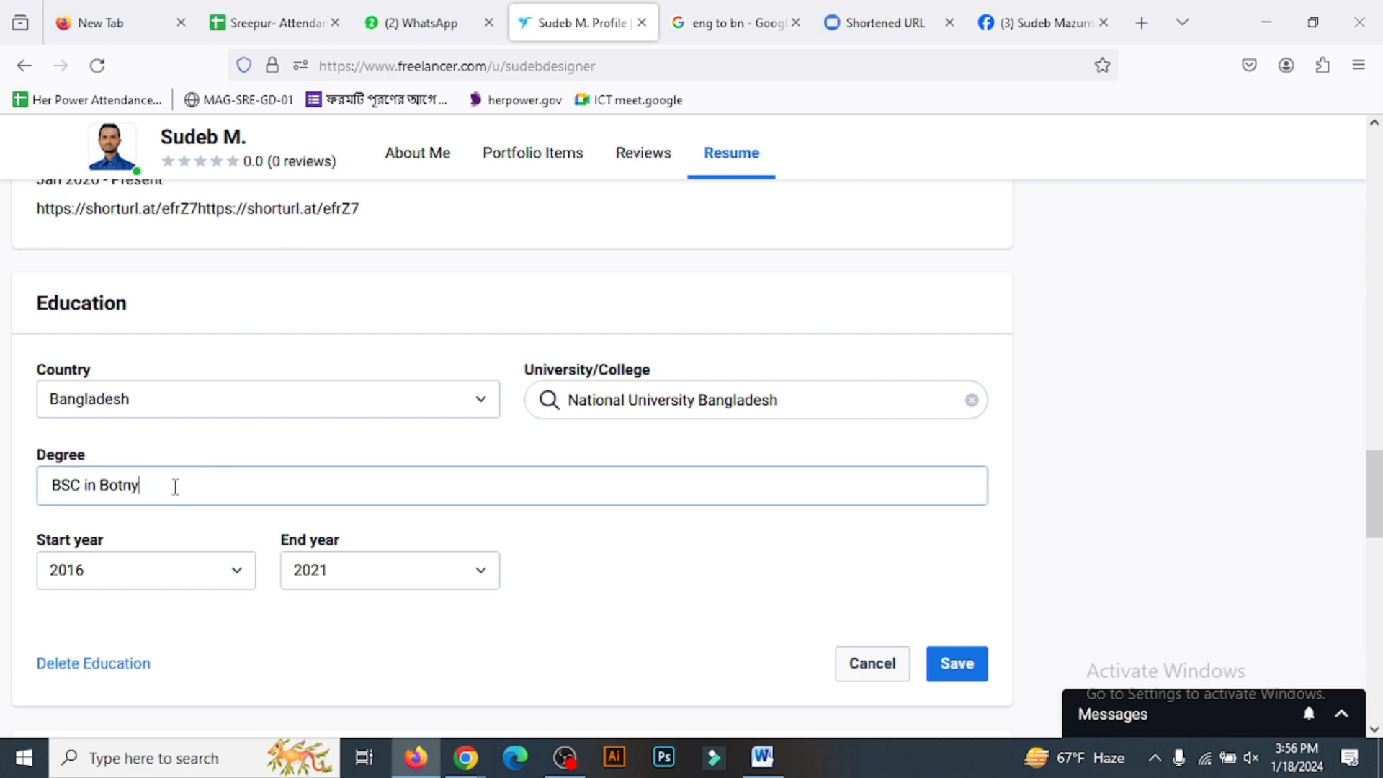
drag(198, 484, 27, 479)
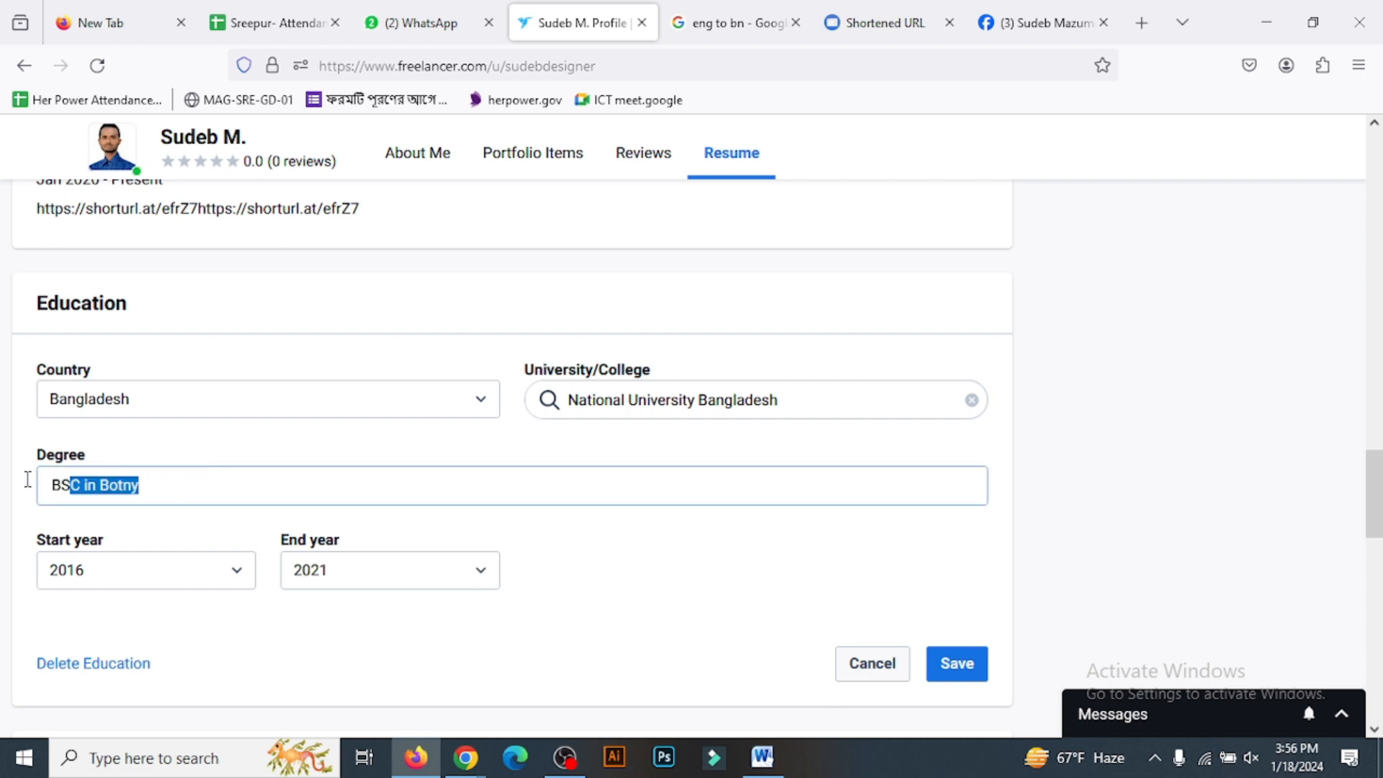
click(191, 480)
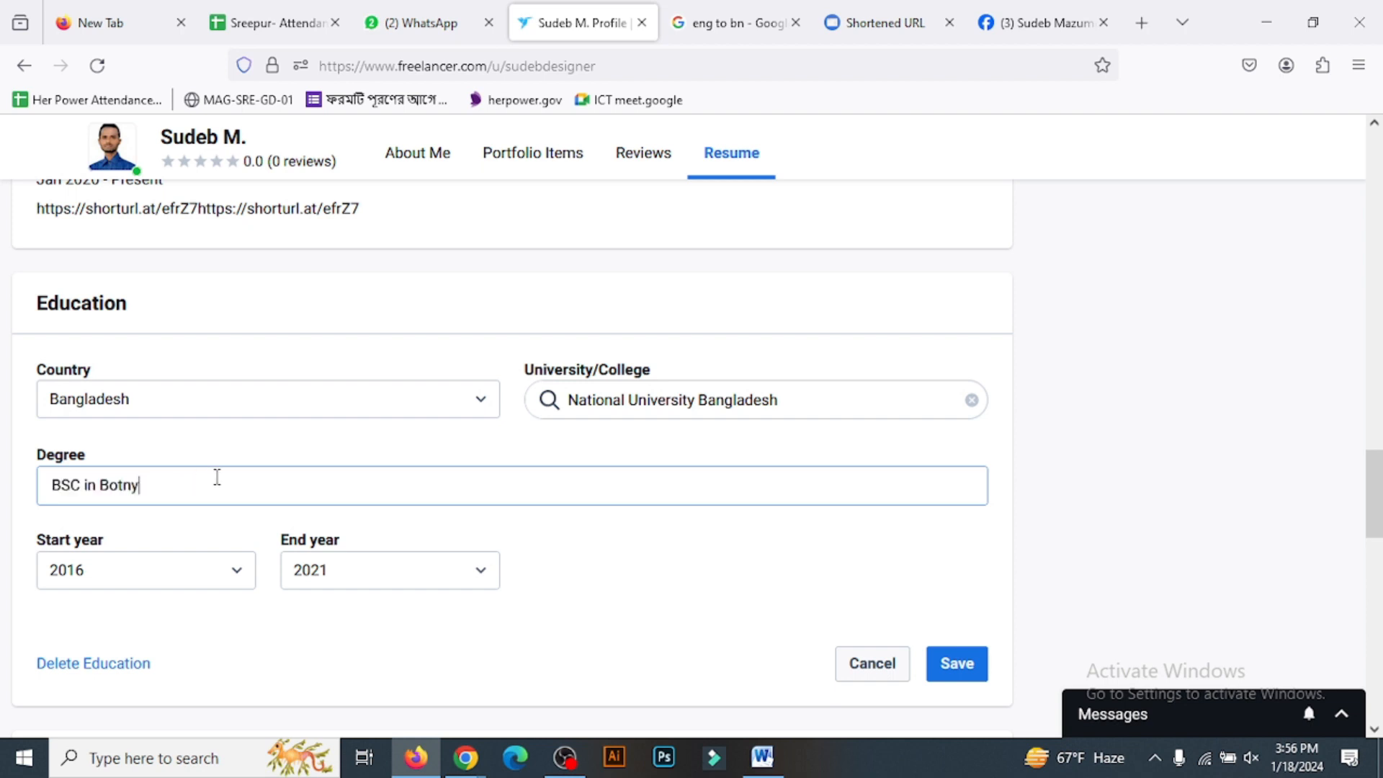
scroll(216, 454, down, 3)
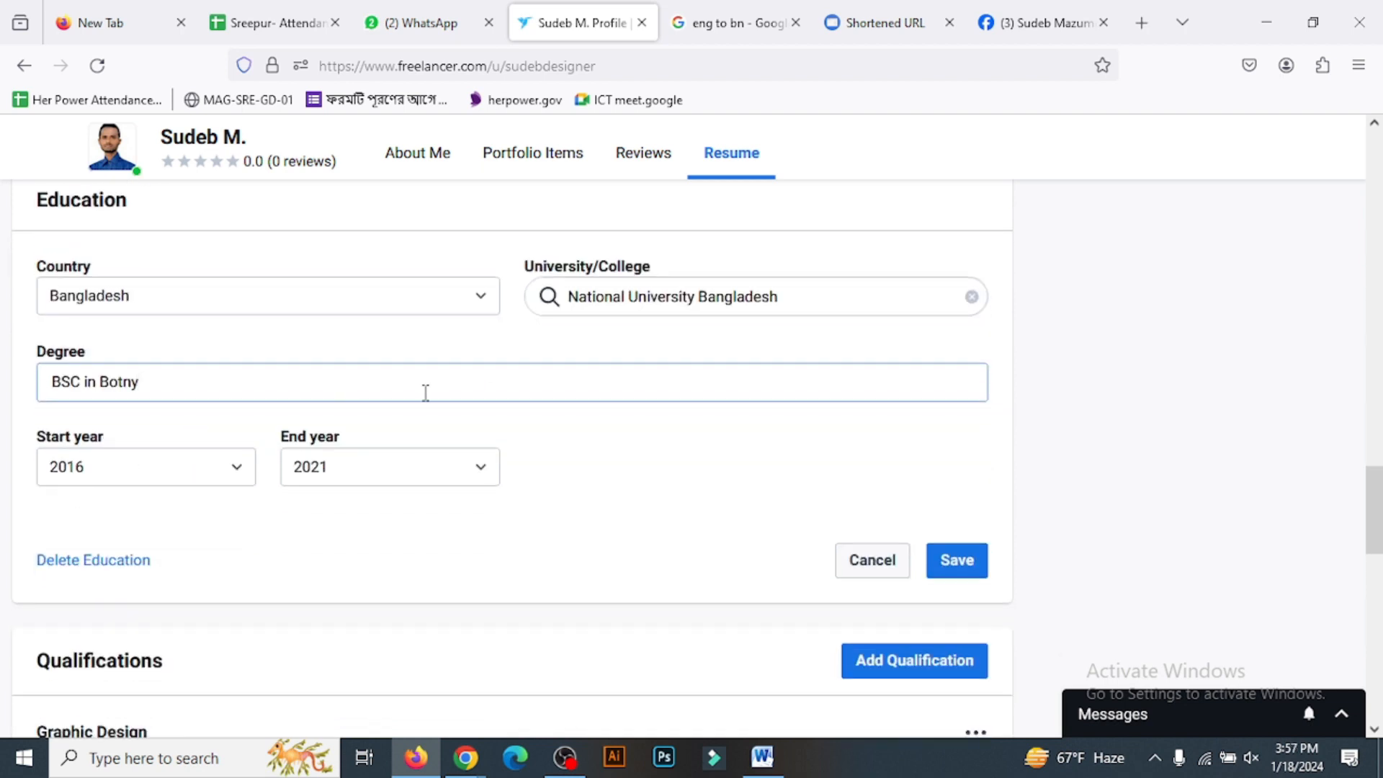
scroll(988, 523, up, 8)
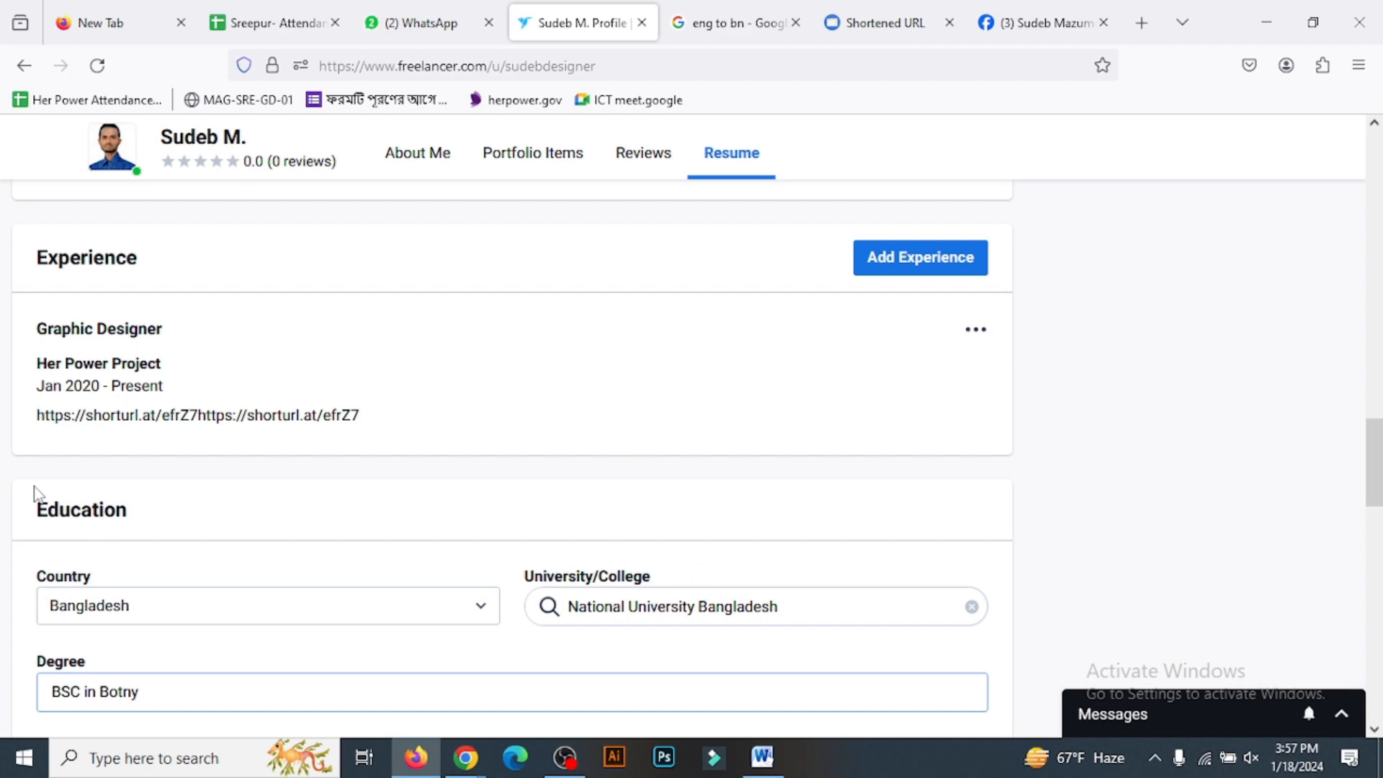
scroll(173, 467, down, 4)
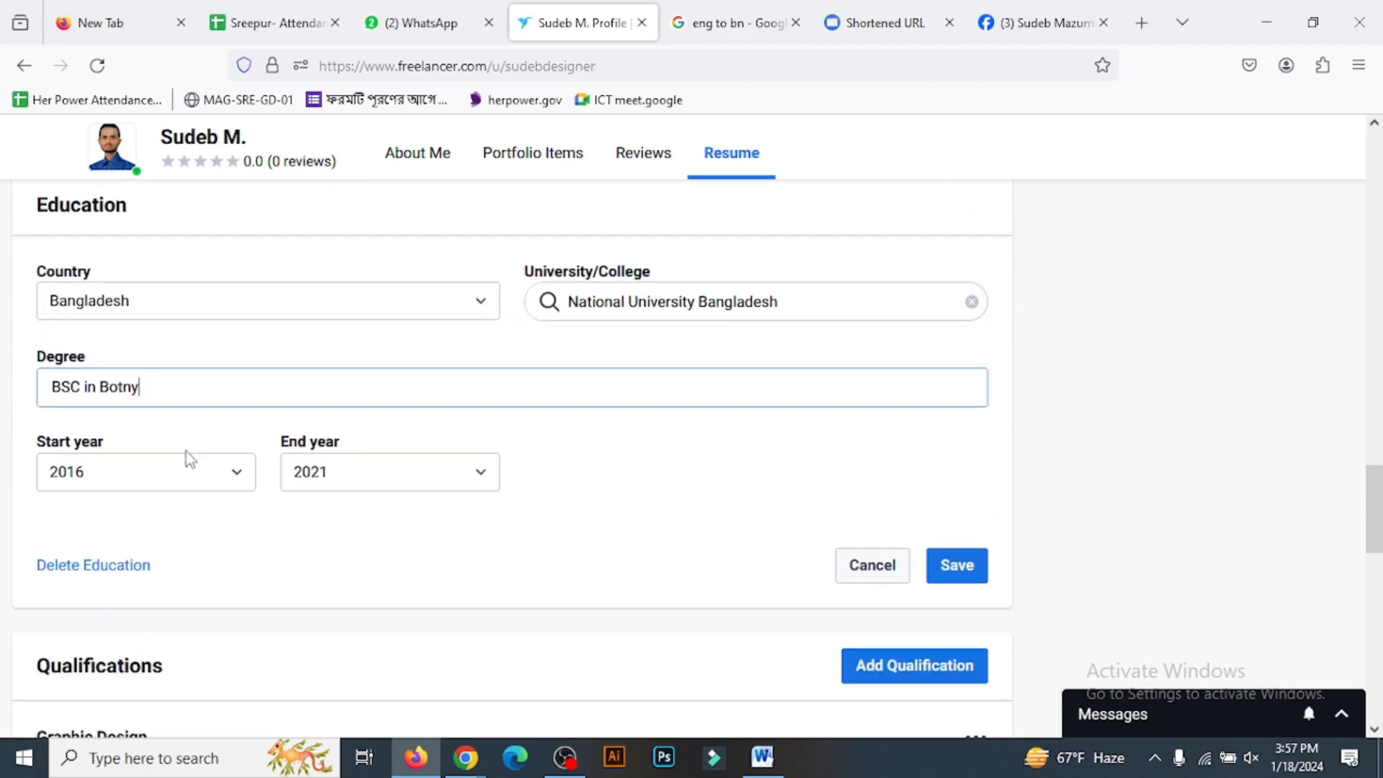
click(968, 559)
Step: Dismiss the project notification and examine the Education, Qualifications and Publications sections of the resume
scroll(164, 531, down, 4)
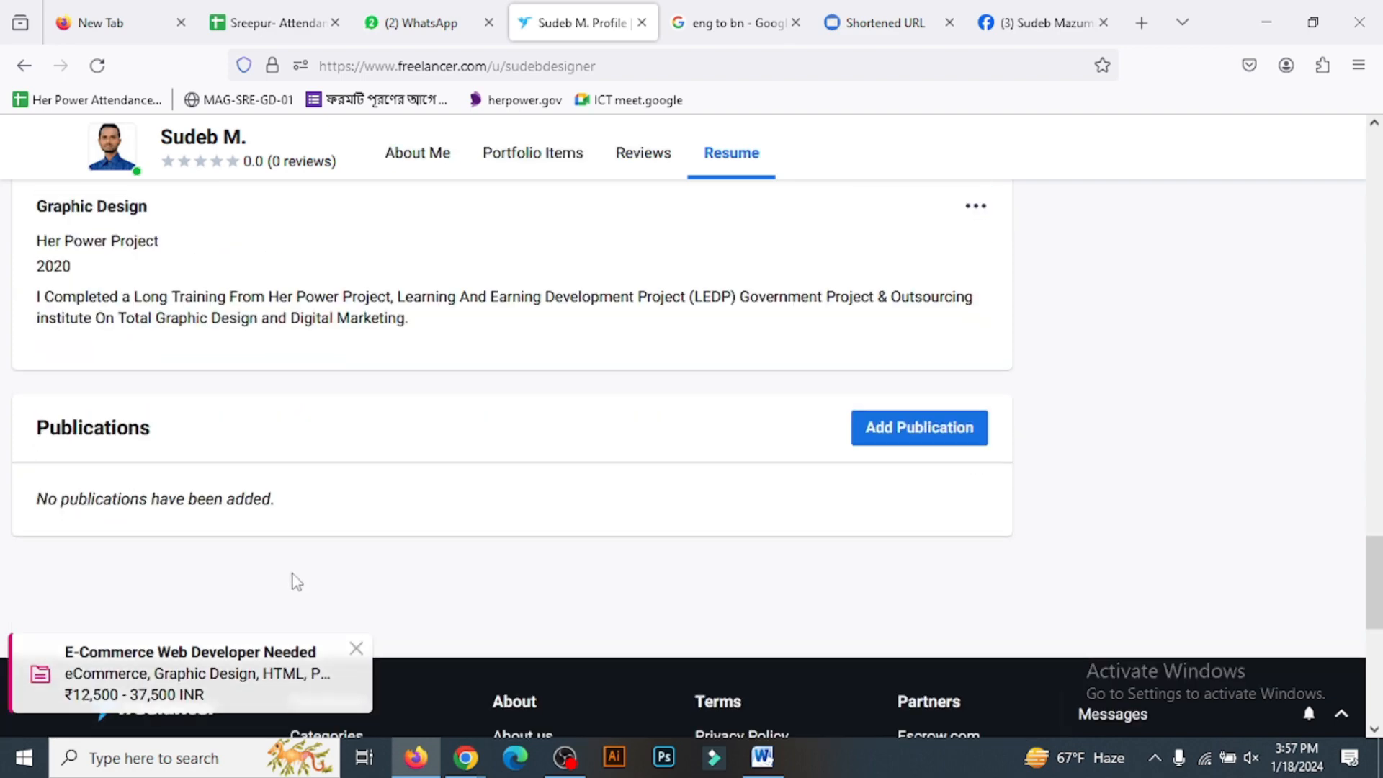
click(356, 649)
scroll(428, 403, up, 1)
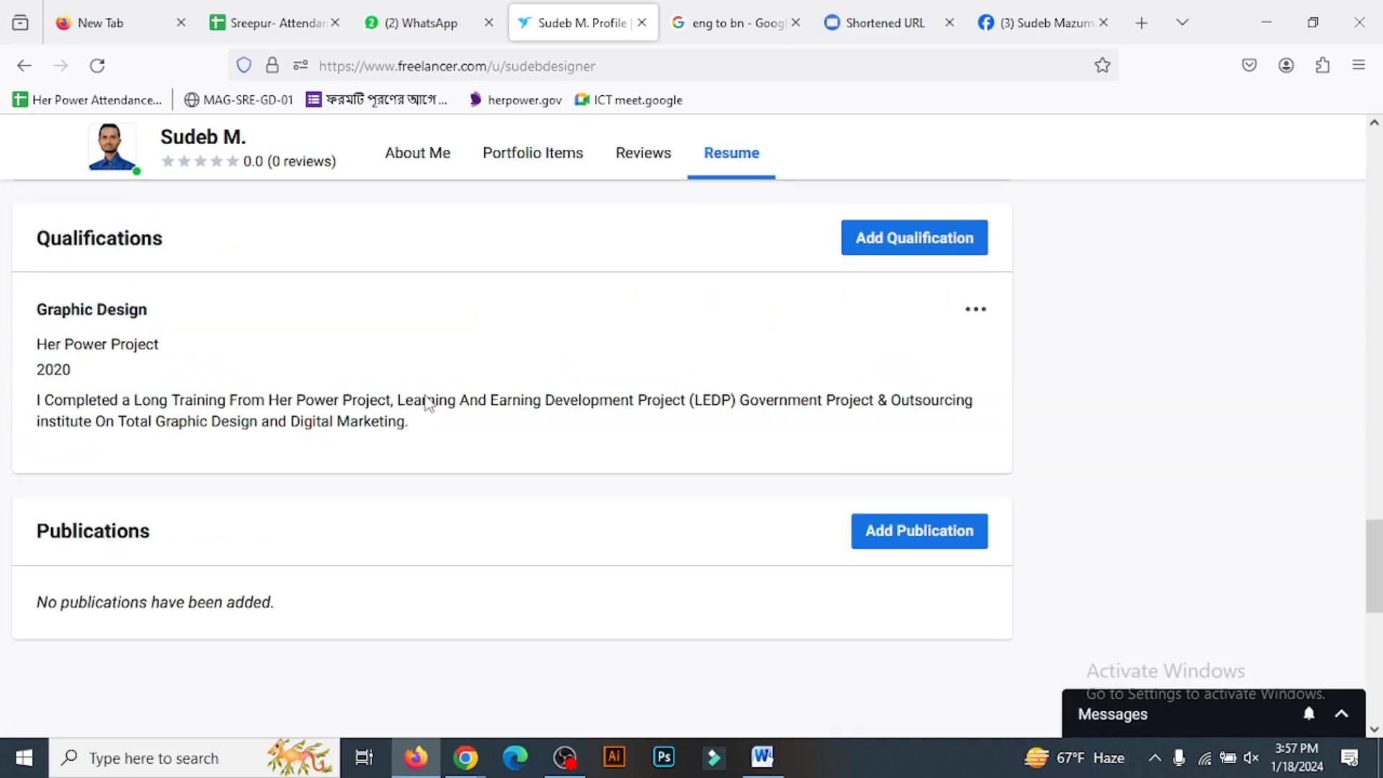
scroll(427, 395, up, 1)
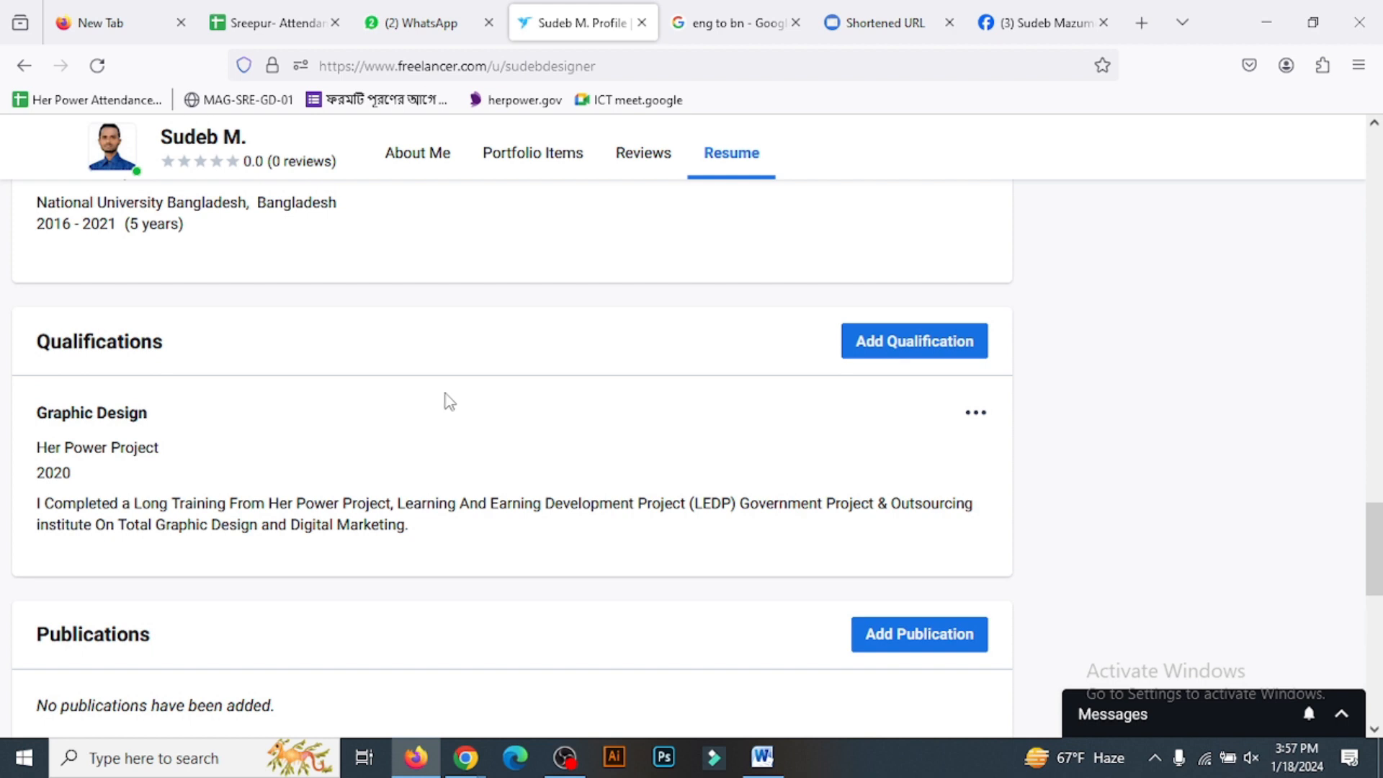
scroll(449, 401, up, 1)
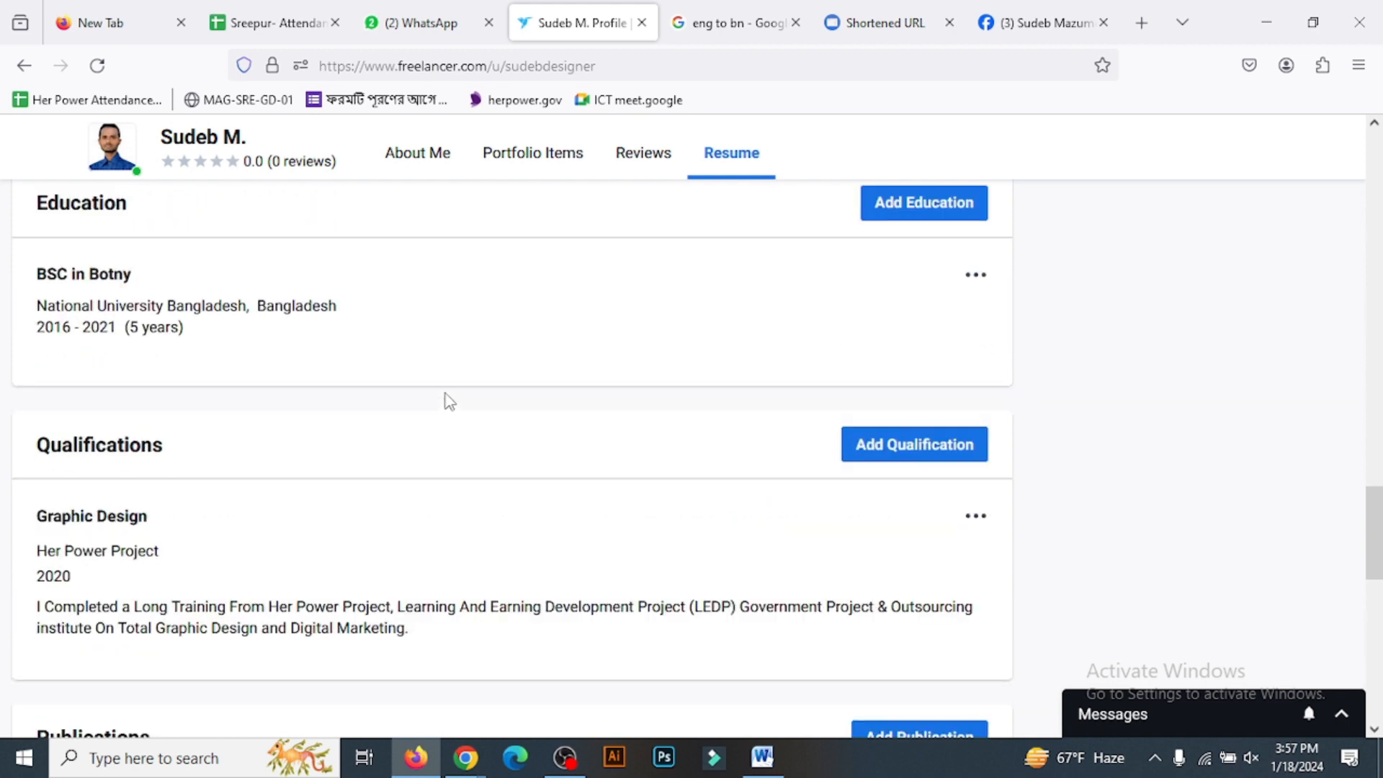
scroll(333, 448, down, 1)
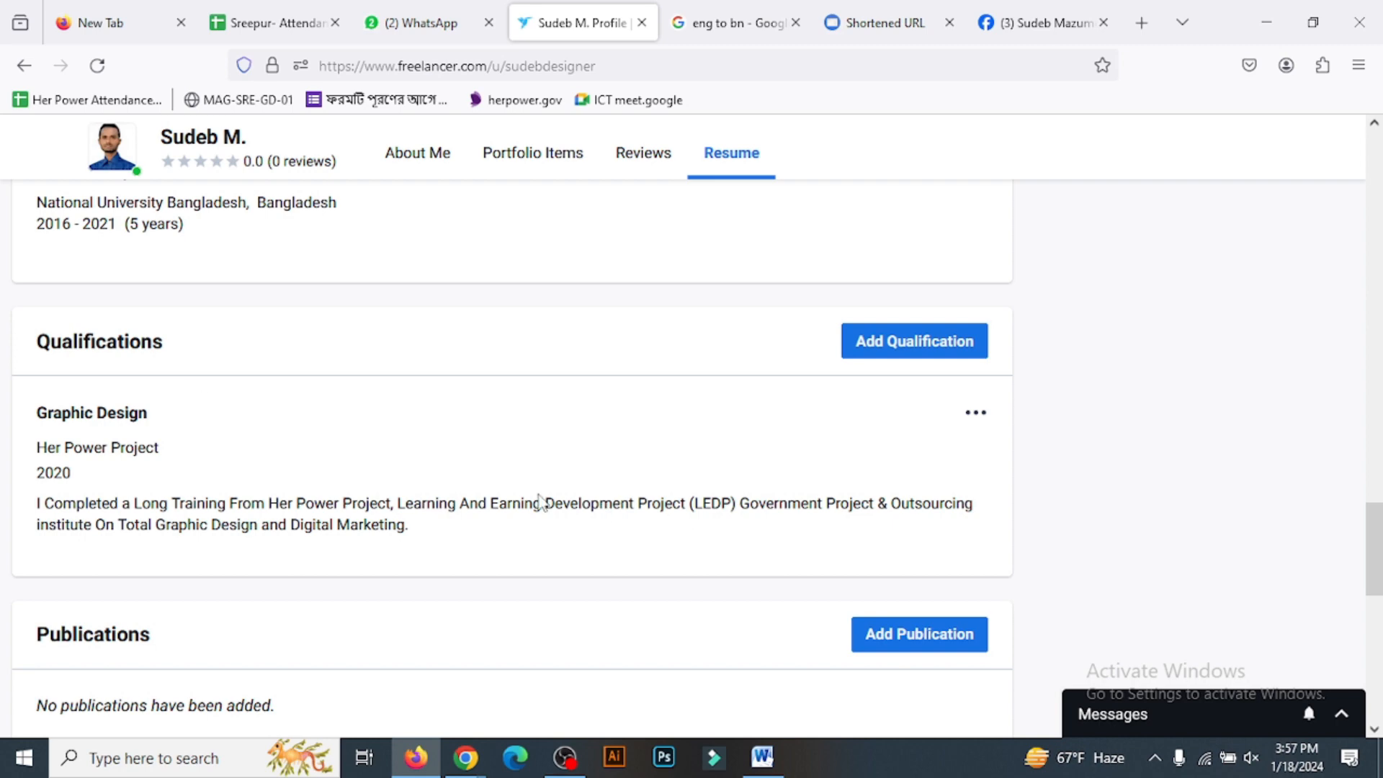
scroll(538, 496, down, 1)
scroll(539, 497, down, 1)
scroll(538, 497, up, 2)
scroll(611, 401, up, 3)
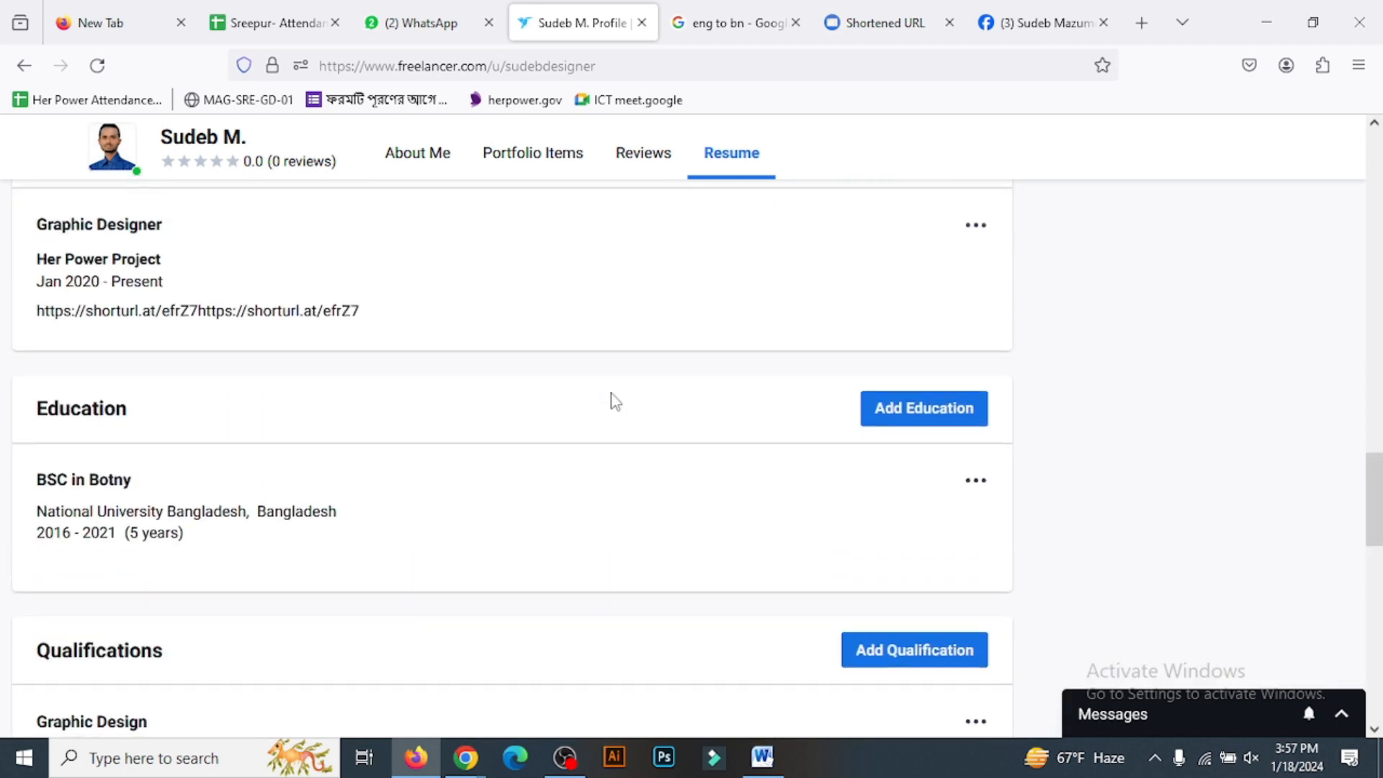
scroll(504, 576, down, 1)
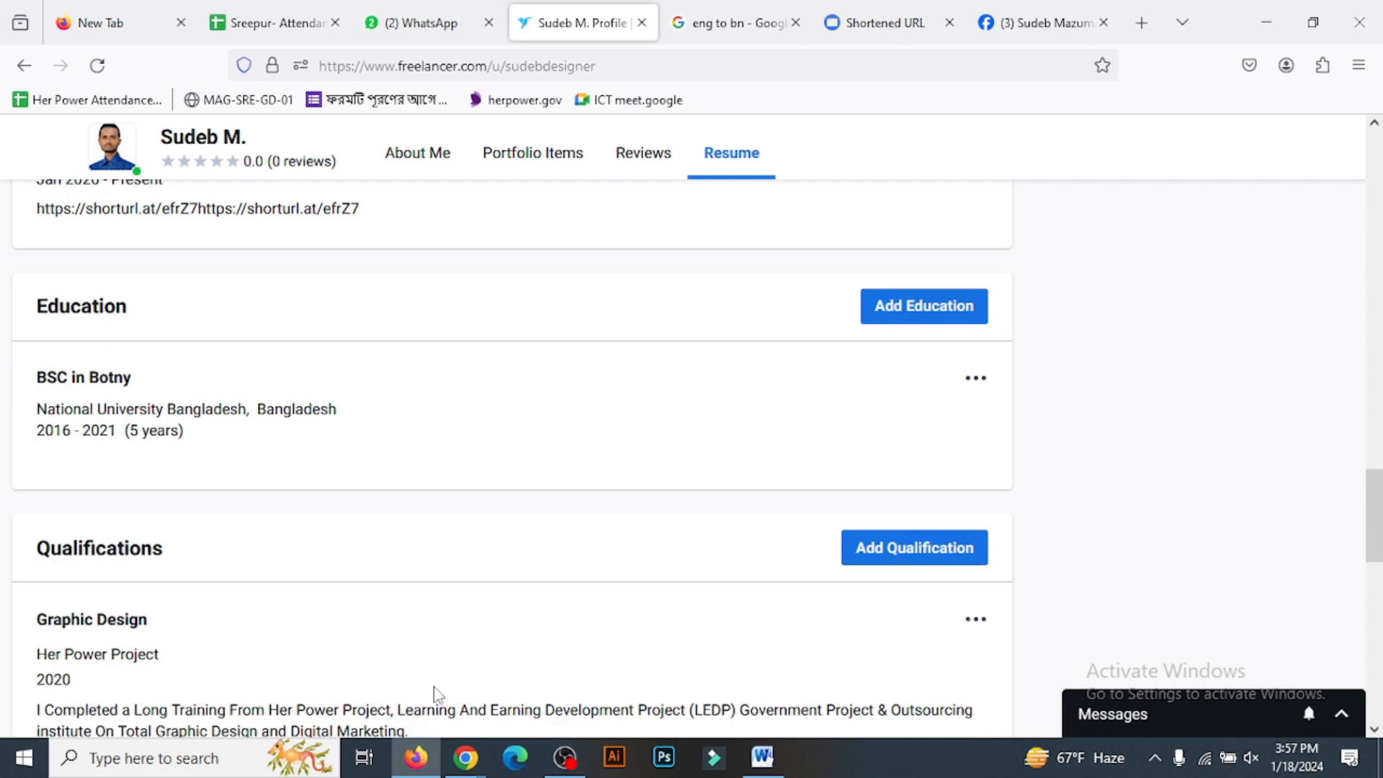
Step: Open the Graphic Design qualification for editing and look over its form fields
click(975, 621)
click(975, 620)
click(975, 621)
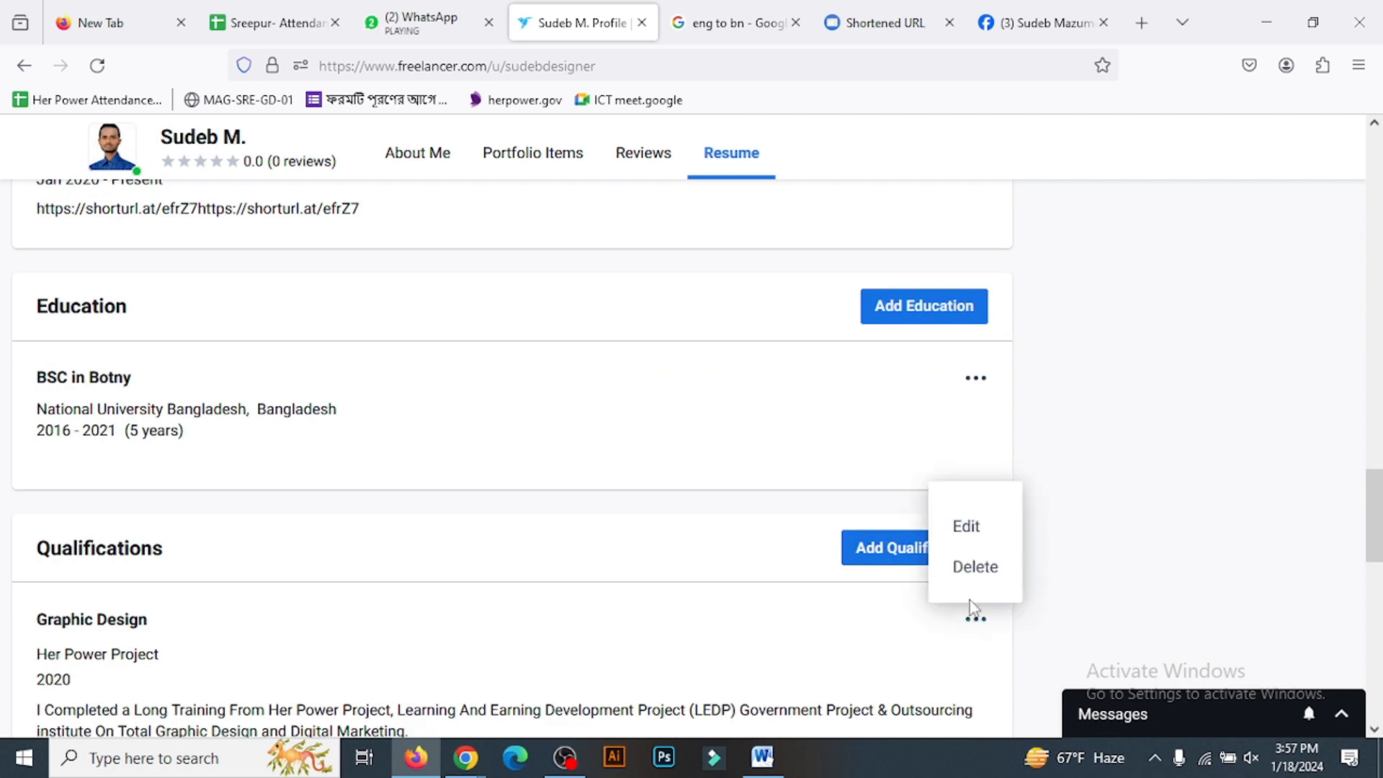
click(961, 531)
scroll(564, 563, down, 2)
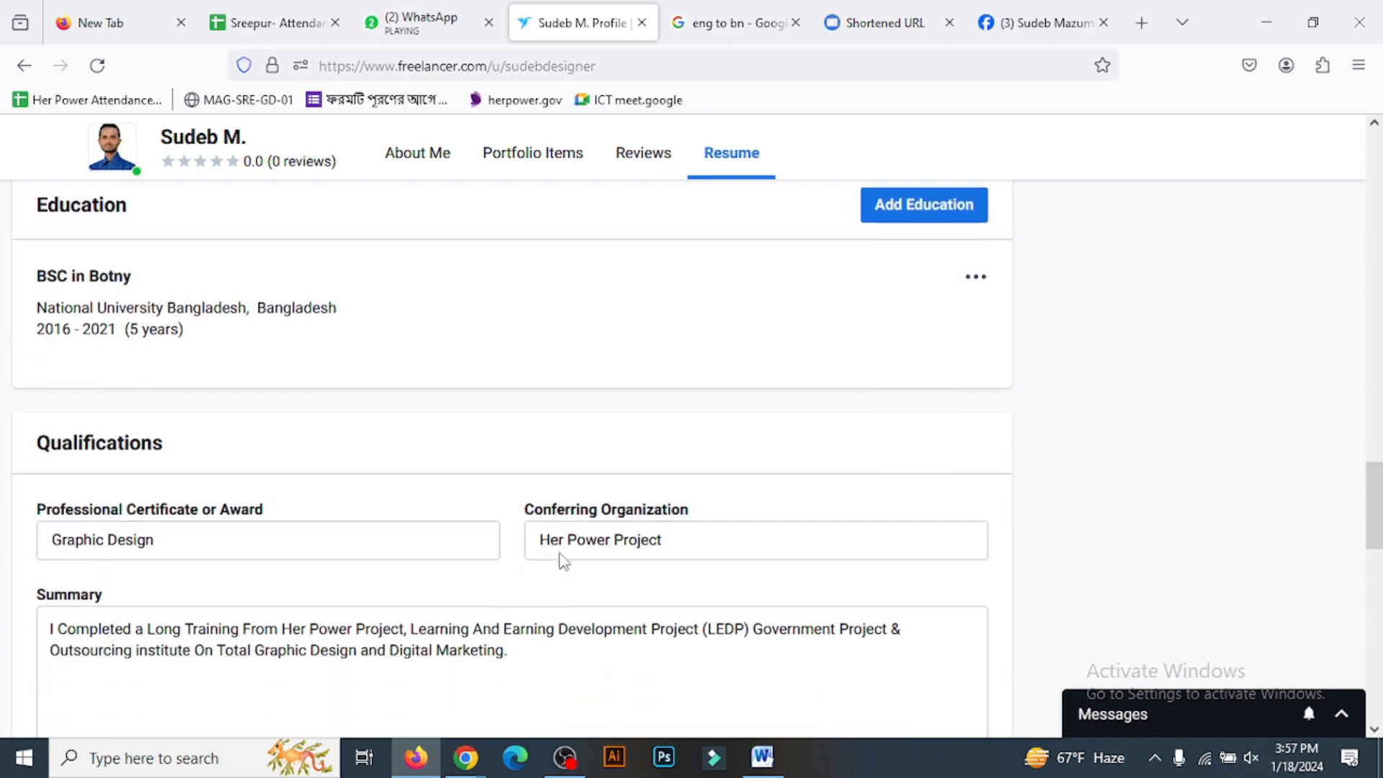
scroll(561, 552, down, 2)
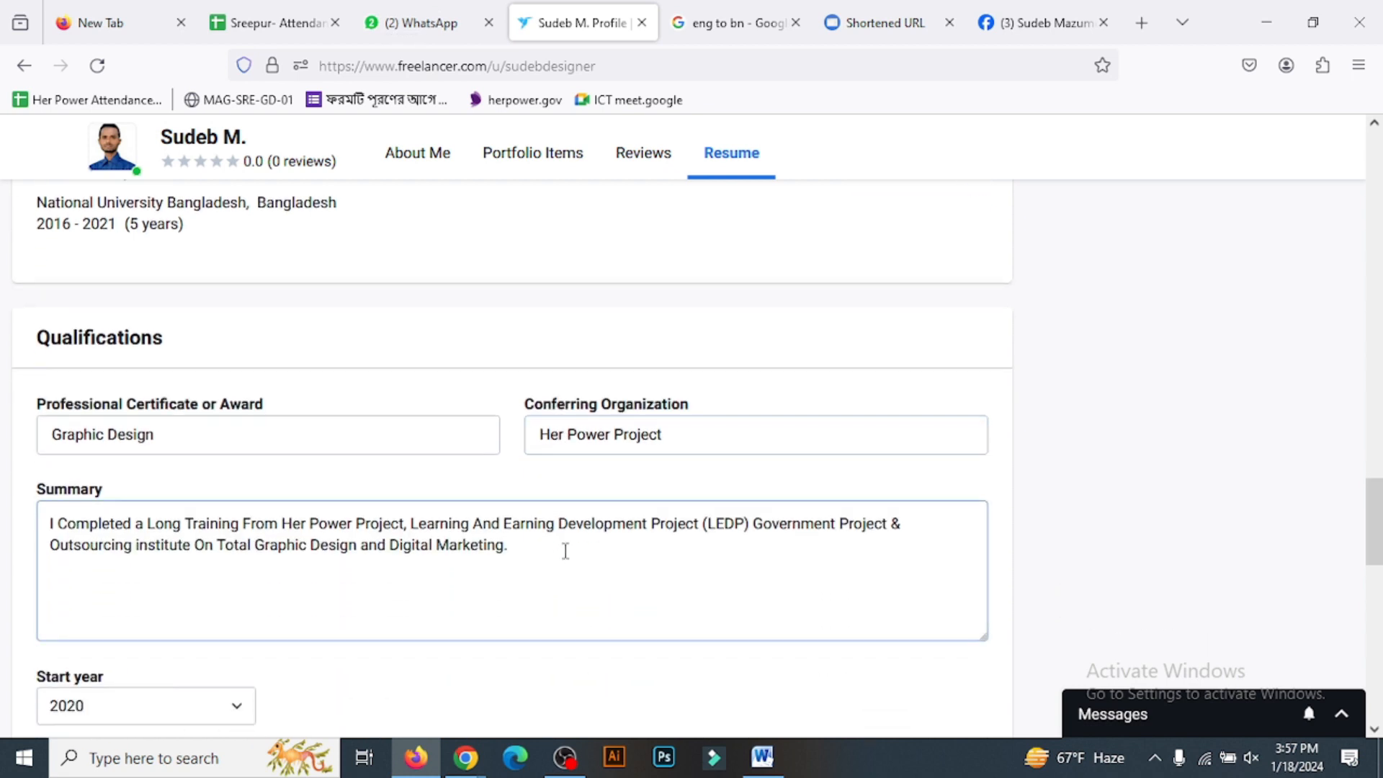
scroll(564, 549, down, 2)
click(686, 486)
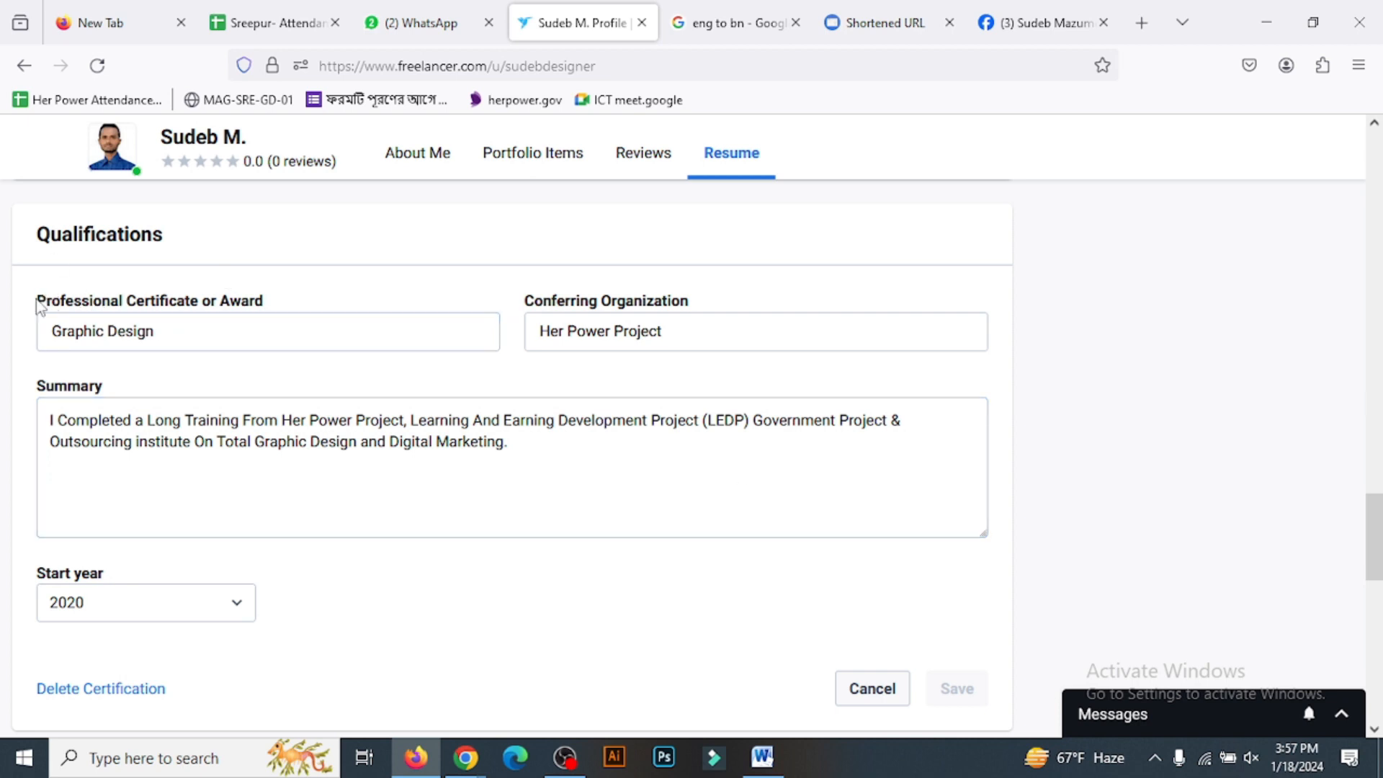
Step: Examine the qualification's professional certificate or award, conferring organization and summary fields
drag(37, 300, 272, 299)
scroll(485, 438, up, 3)
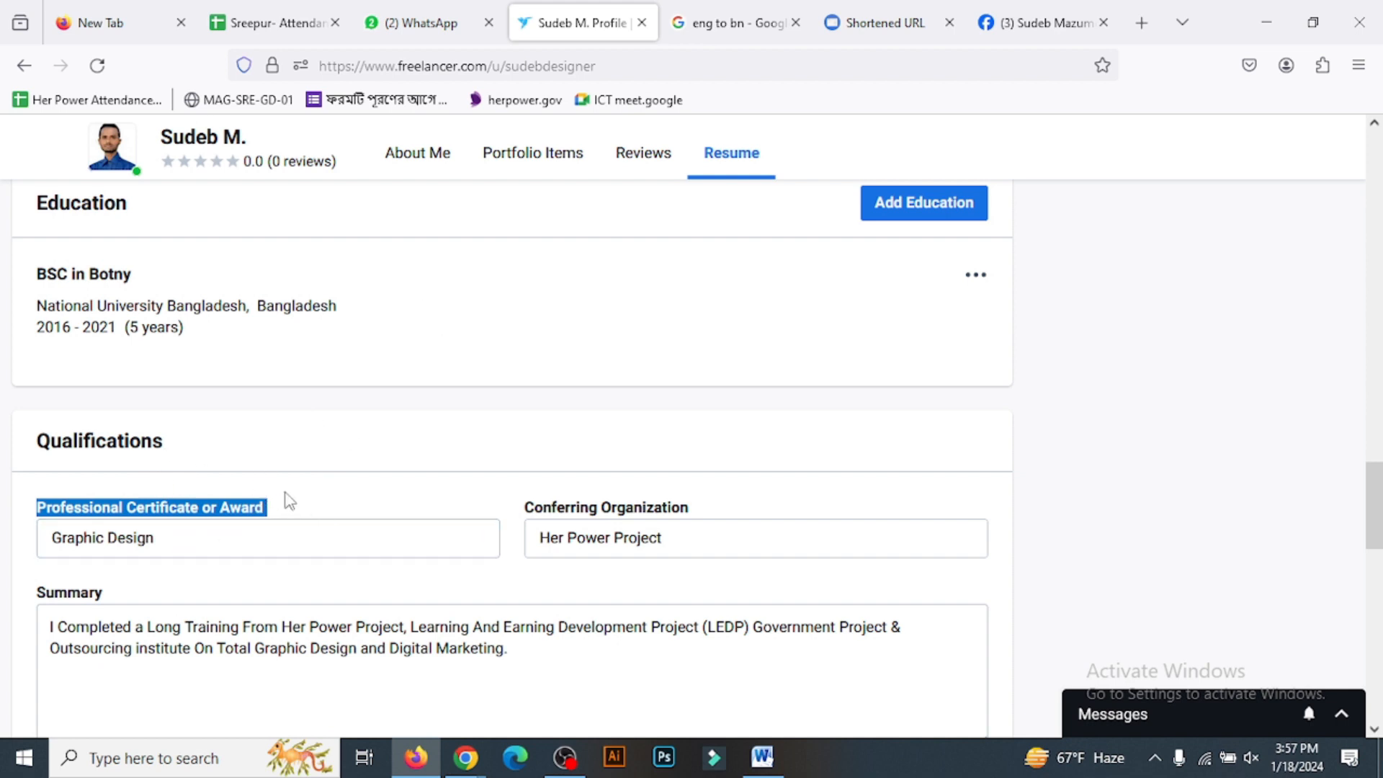
click(311, 500)
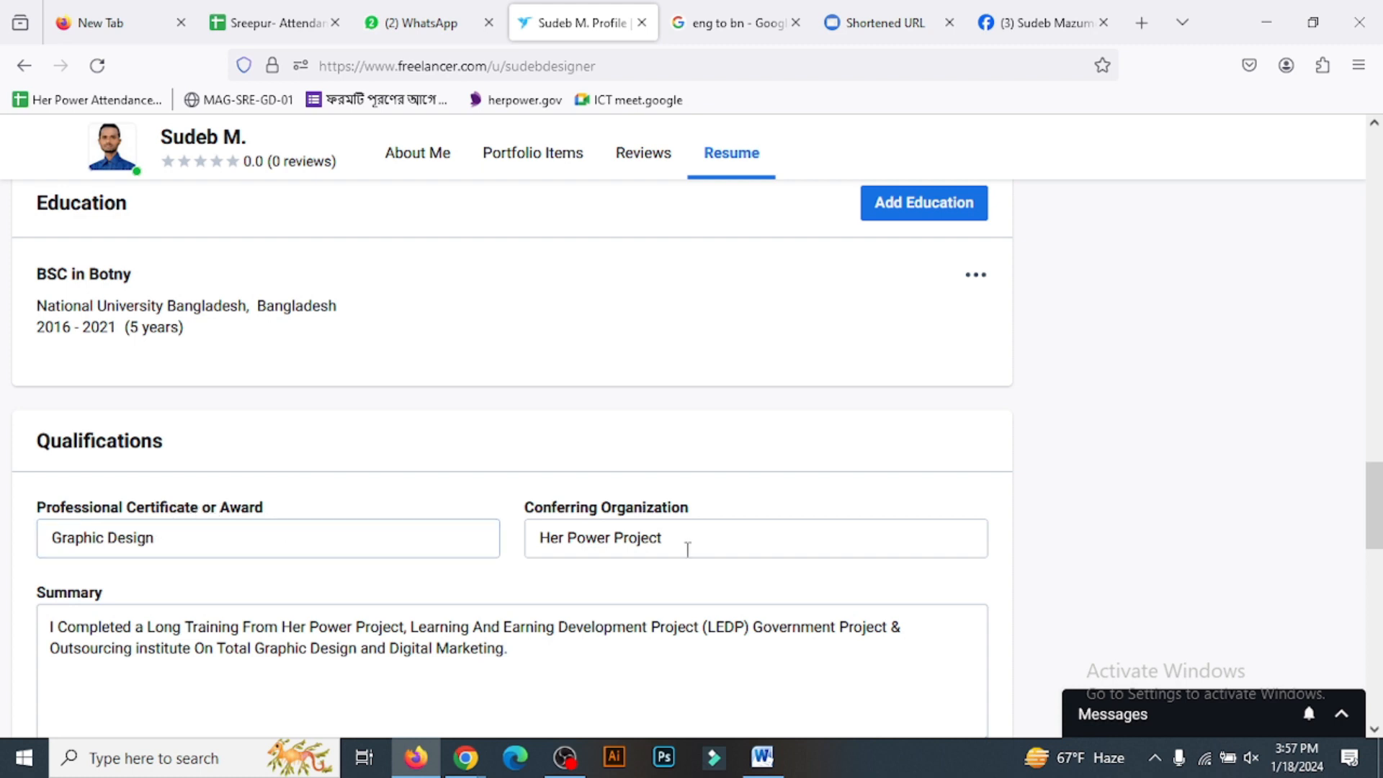
drag(664, 537, 536, 537)
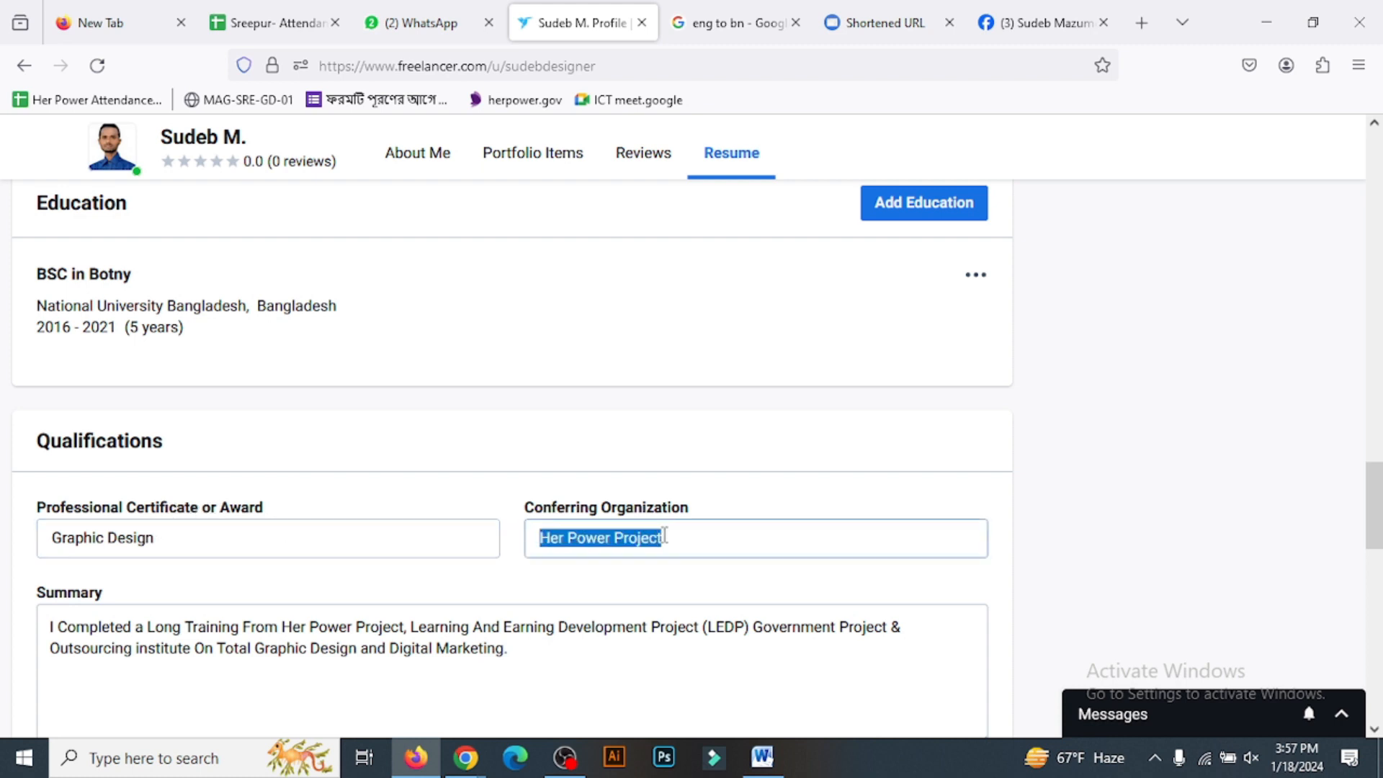
drag(700, 535, 54, 504)
scroll(321, 491, down, 2)
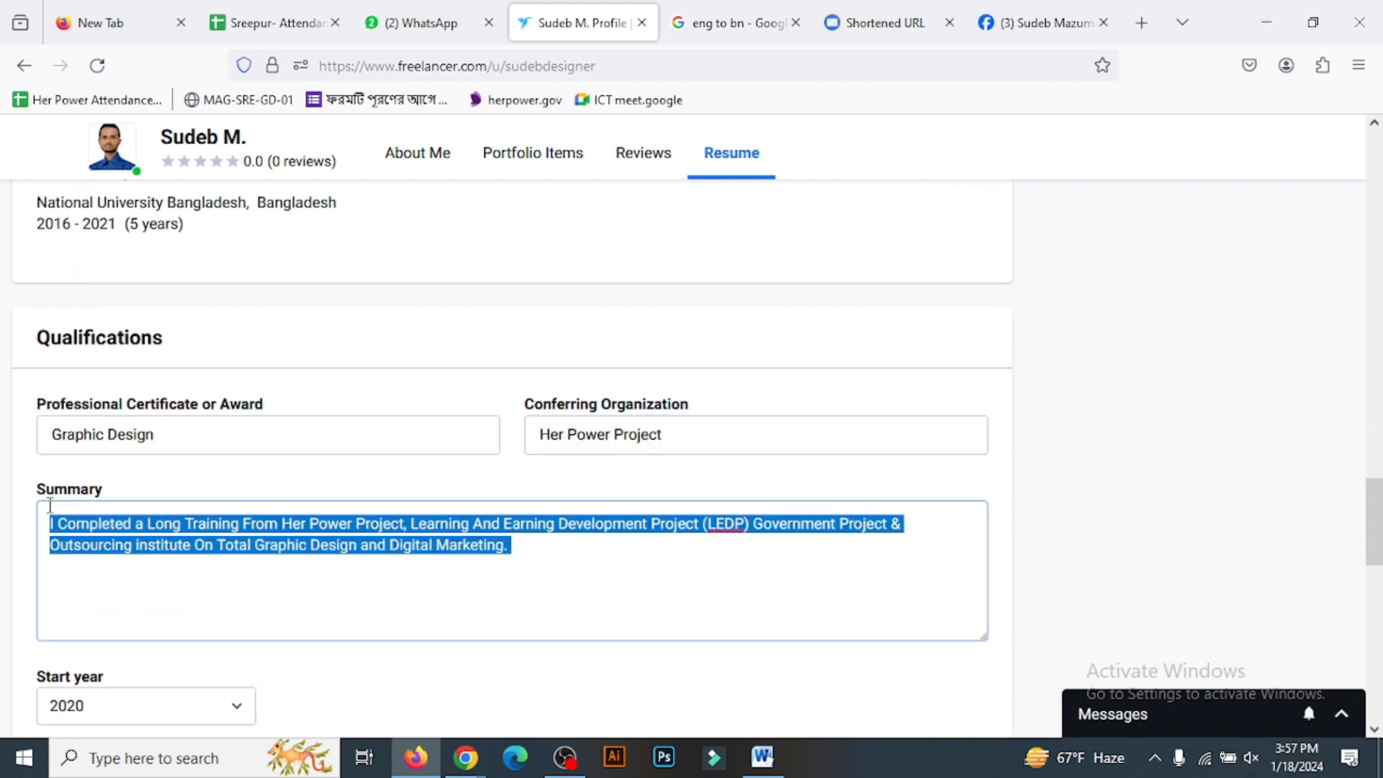
click(549, 559)
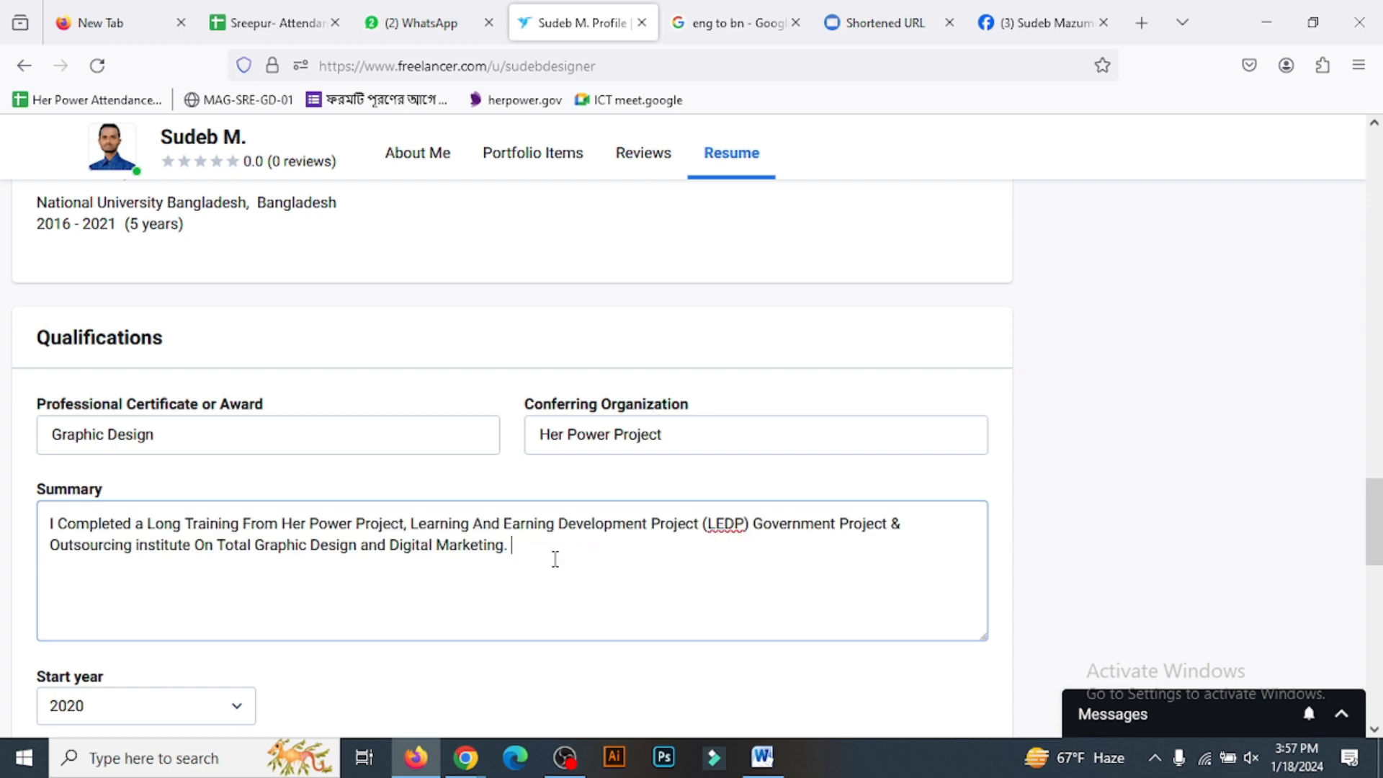
drag(554, 558, 31, 528)
Step: Copy the profile description passage running from "Government Project & Outsourcing institute" through "mockup design ."
scroll(401, 441, up, 15)
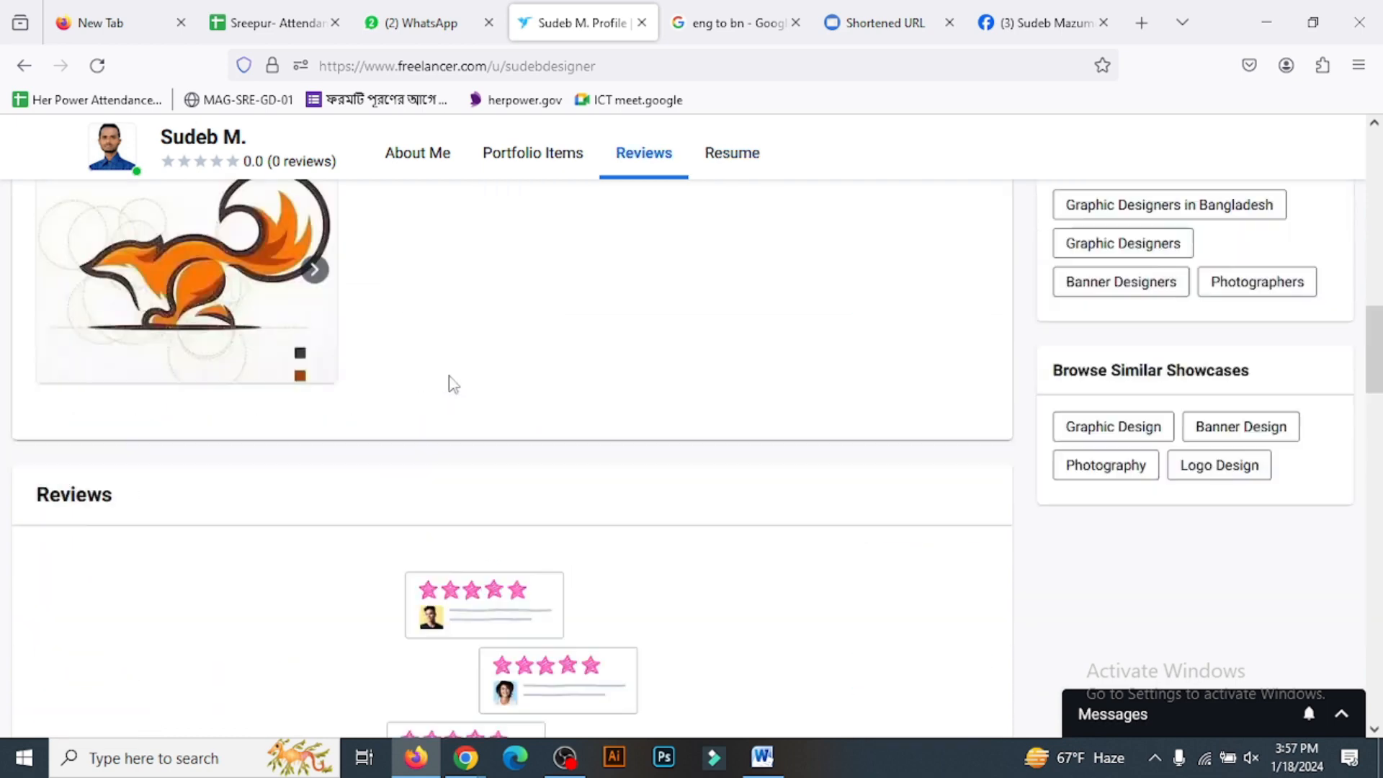
scroll(453, 384, up, 12)
scroll(692, 453, down, 3)
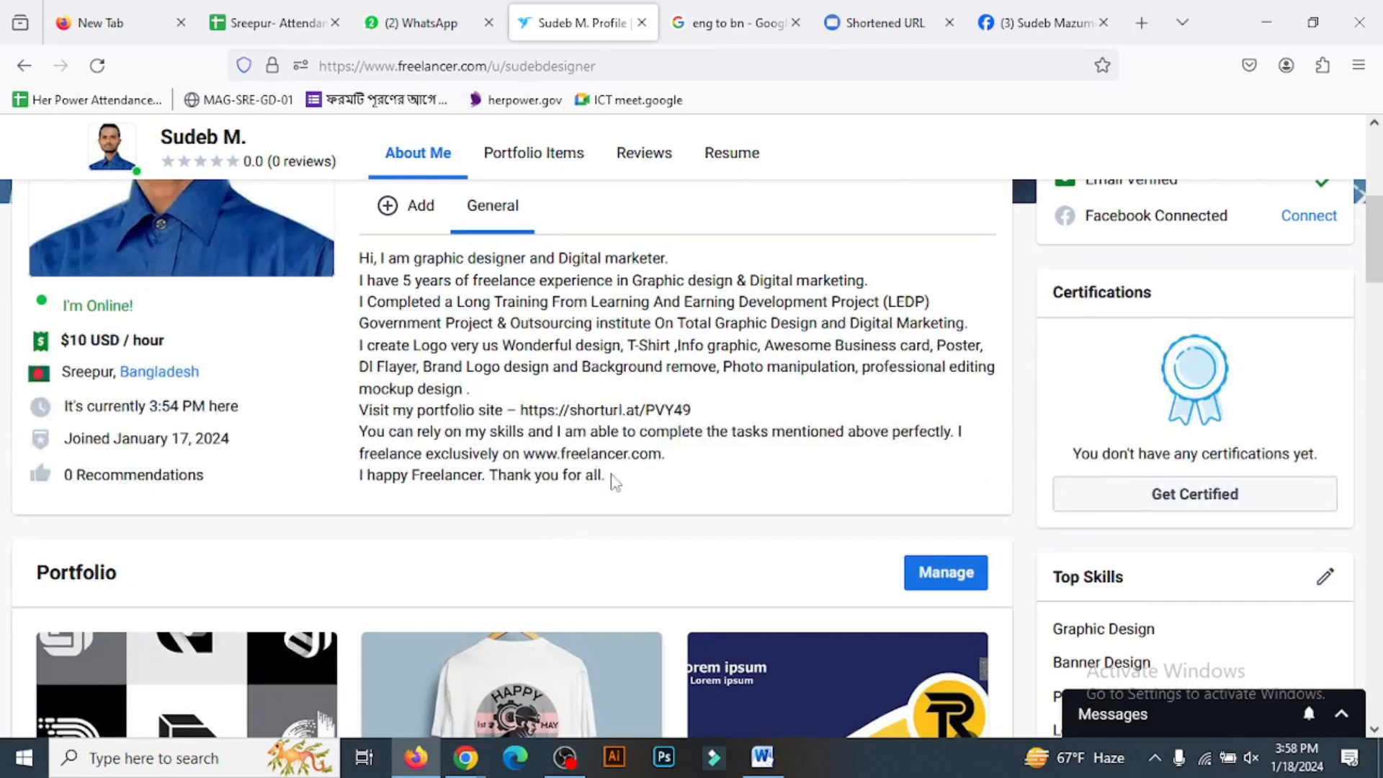
drag(607, 479, 366, 261)
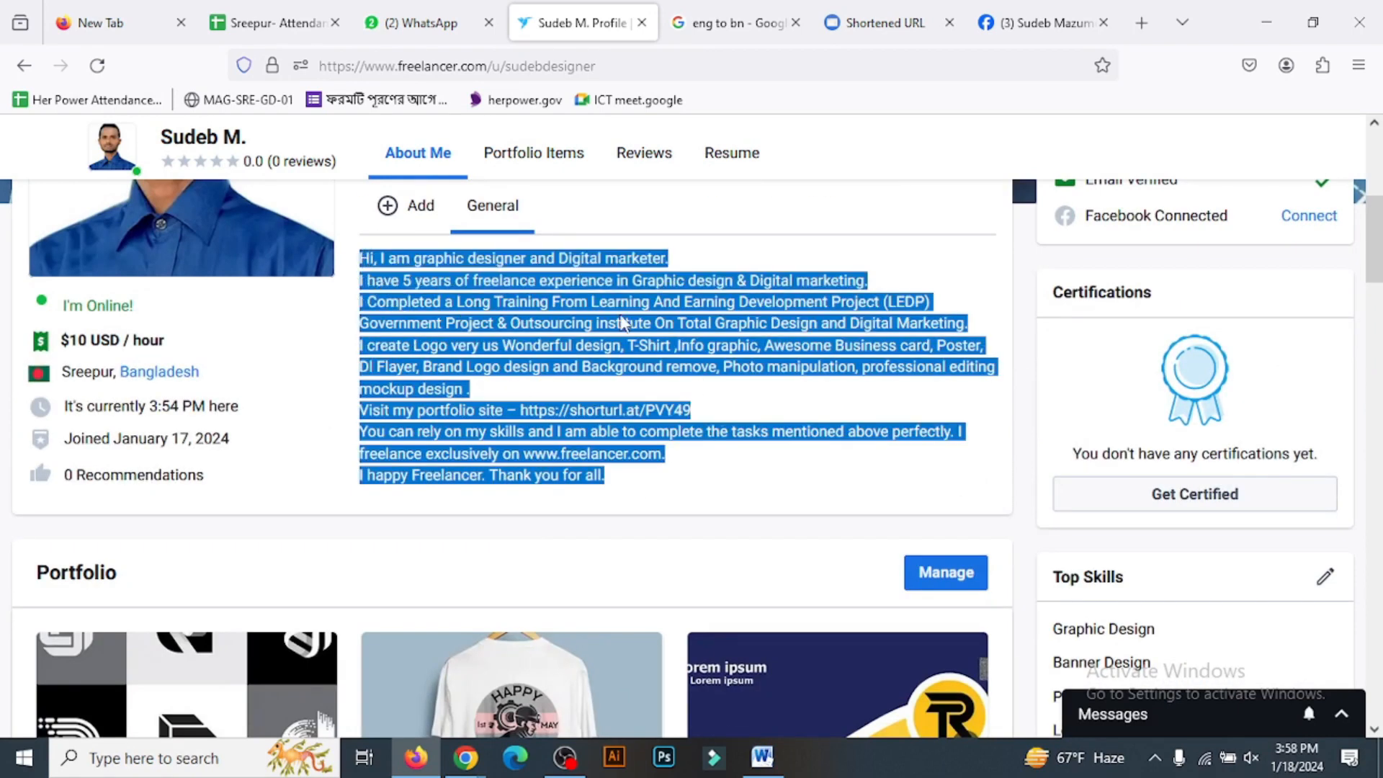
click(470, 322)
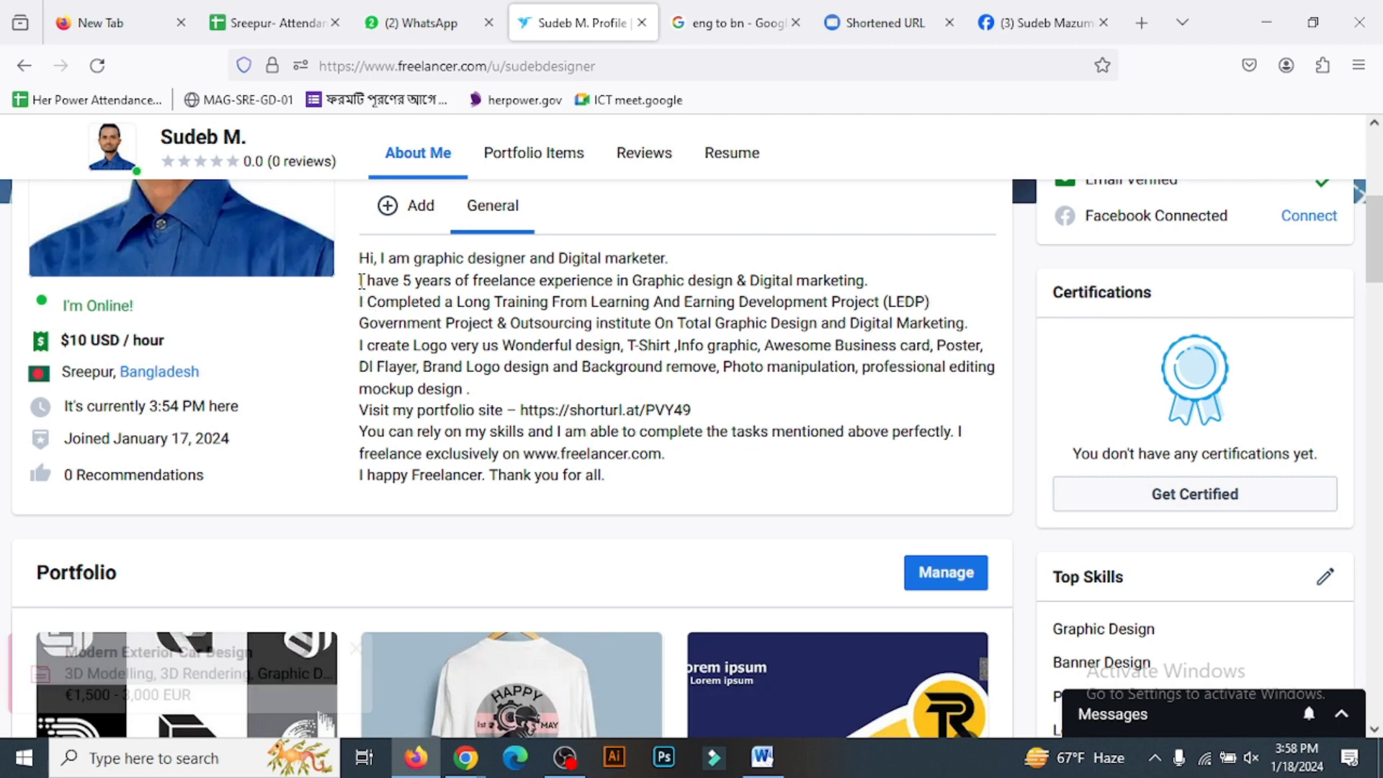
double_click(362, 327)
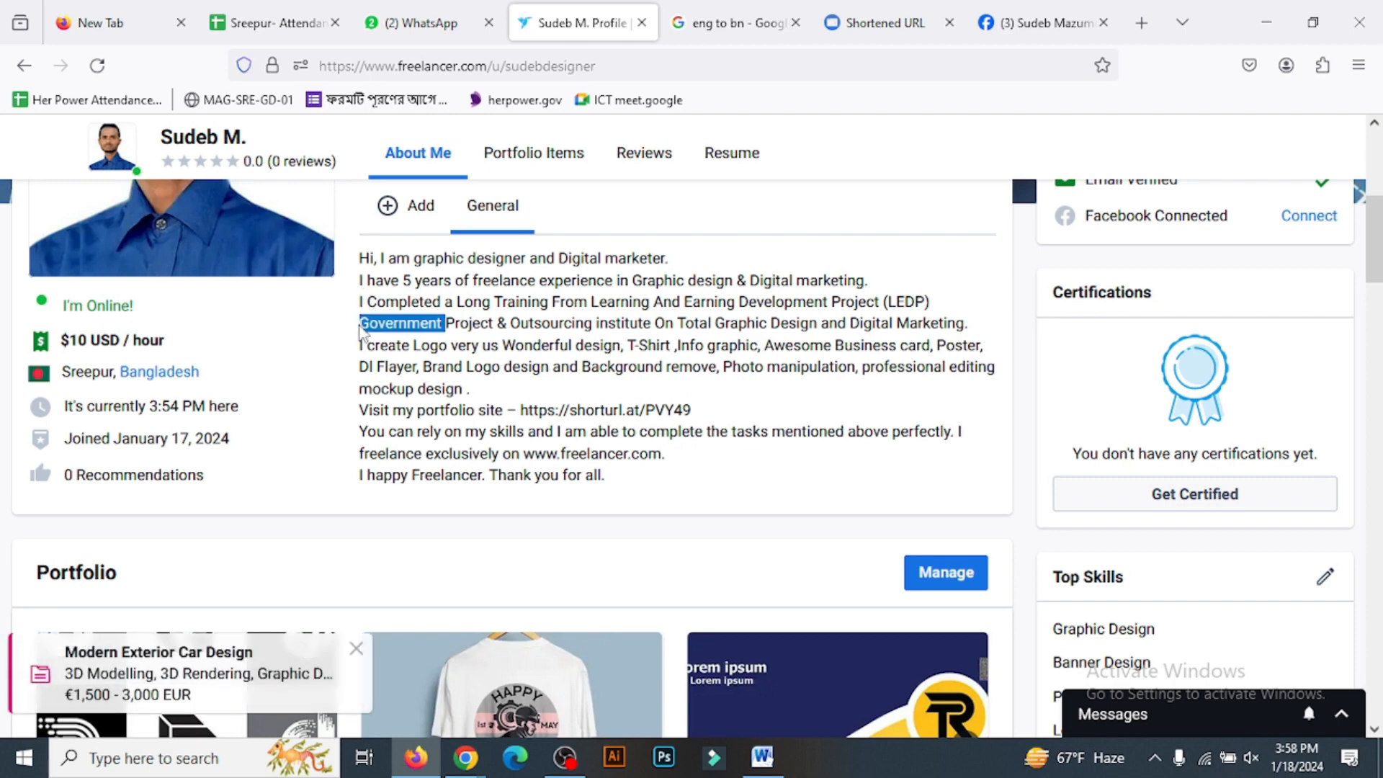
drag(380, 324, 487, 391)
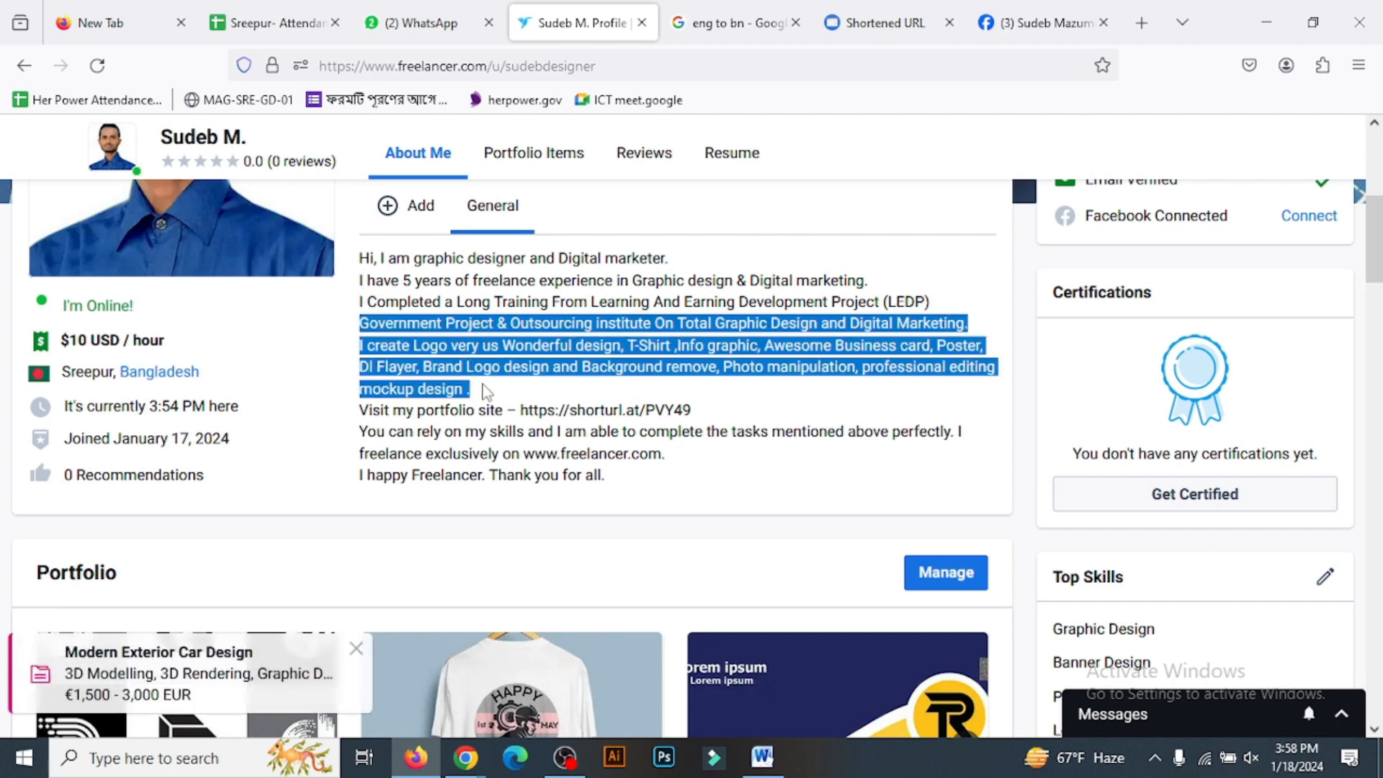
Step: Replace the whole summary of the Graphic Design qualification with the passage copied from the profile description
scroll(574, 469, down, 15)
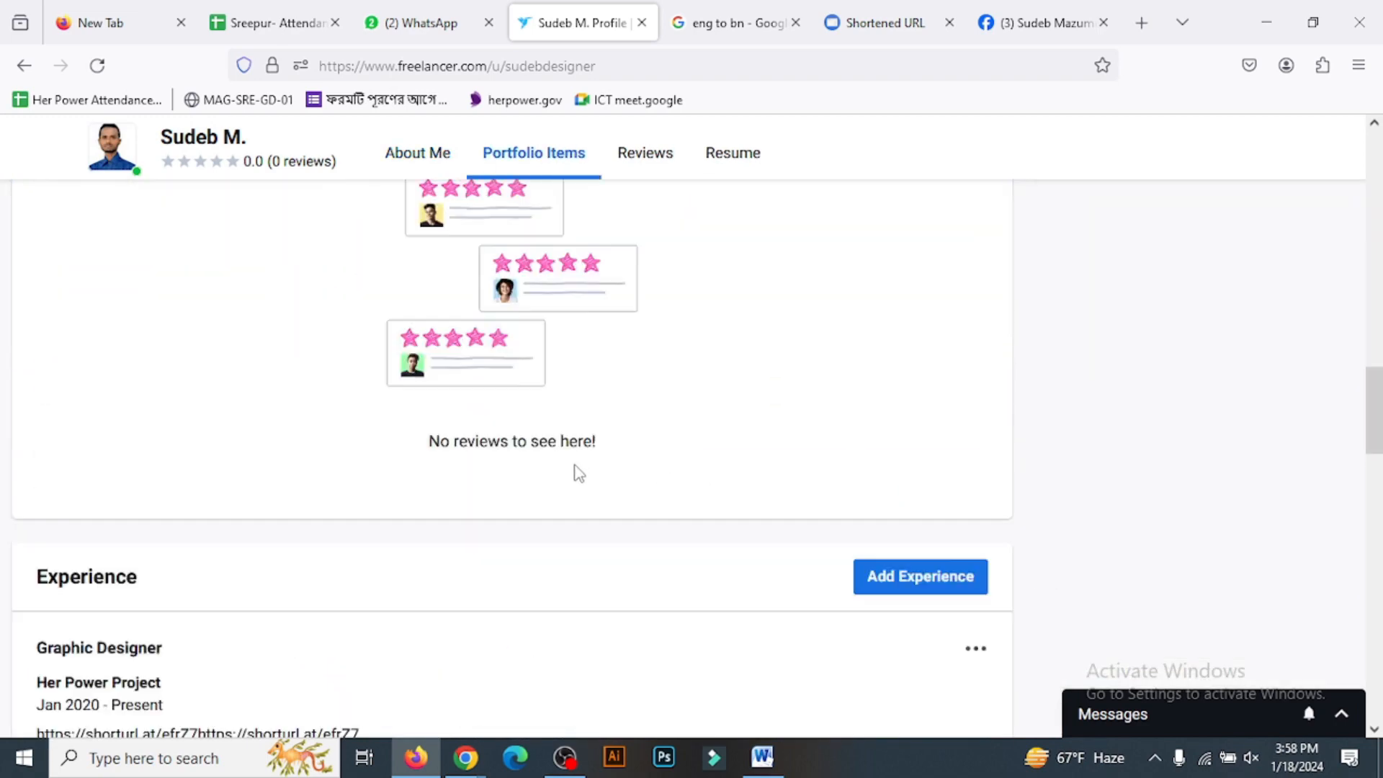
scroll(576, 471, down, 5)
triple_click(563, 365)
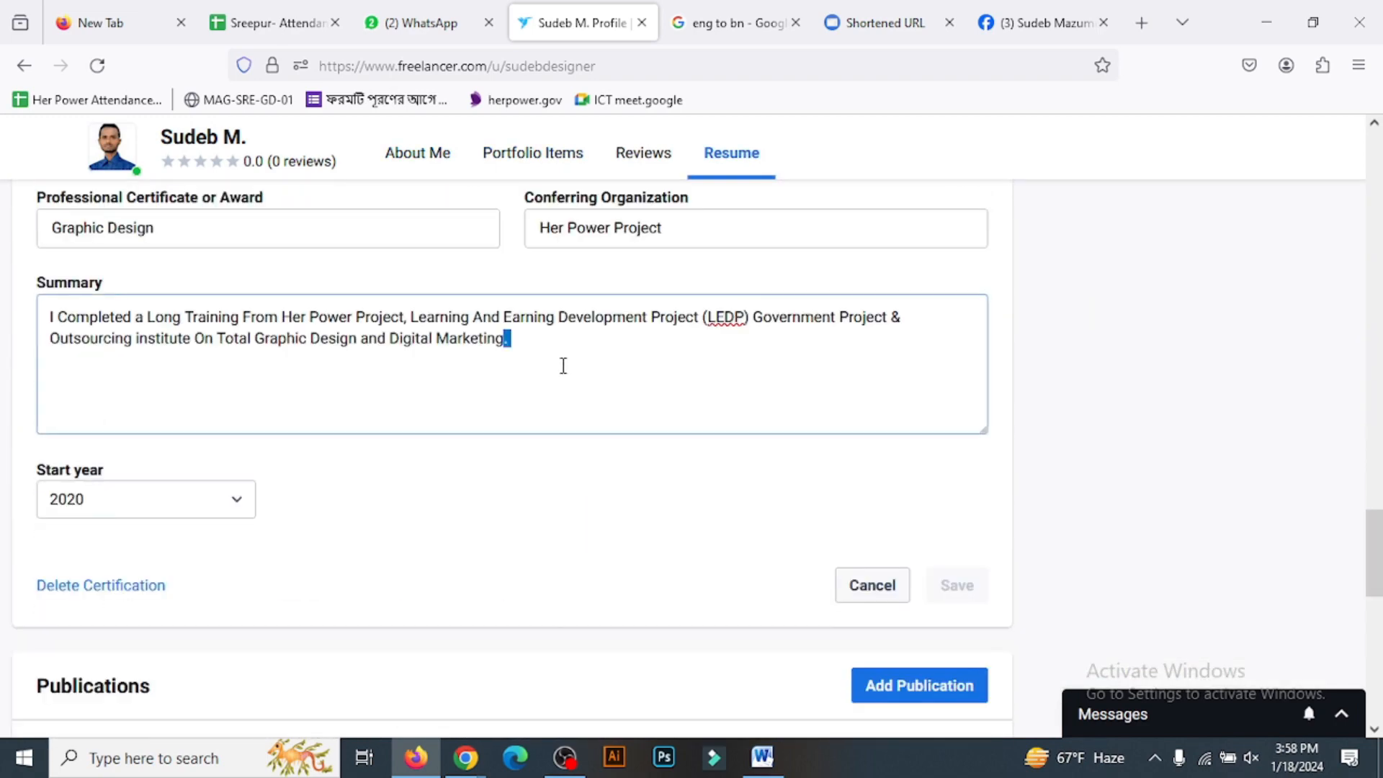
text(Government Project & Outsourcing institute On Total Graphic Design and Digital Marketing. I create Logo very us Wonderful design, T-Shirt ,Info graphic,   Awesome Business card, Poster, DI Flayer, Brand Logo design and Background remove, Photo manipulation, professional editing  mockup design .)
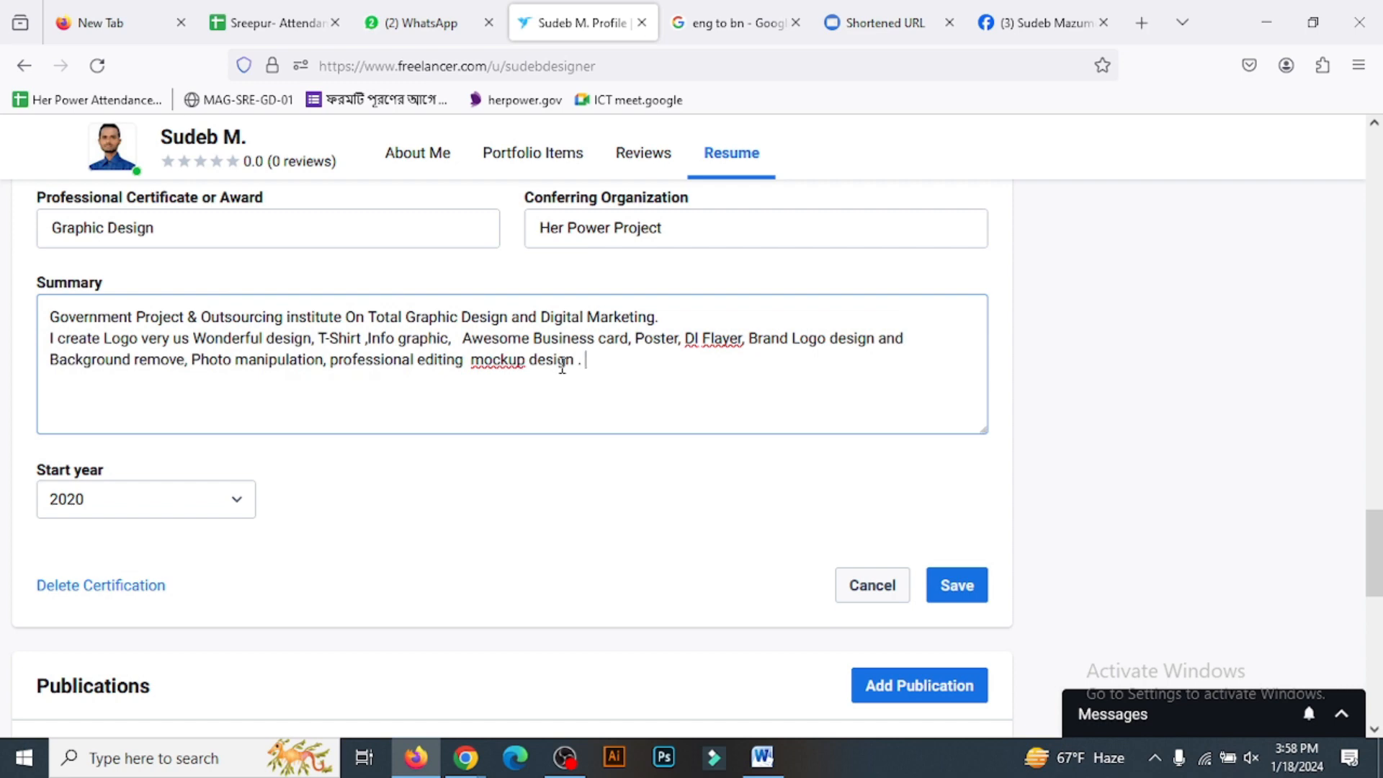
Step: Correct "mockup" to "mock up" and "Flayer" to "Layer" in the qualification summary, and check the spelling suggestions for "DI"
right_click(497, 360)
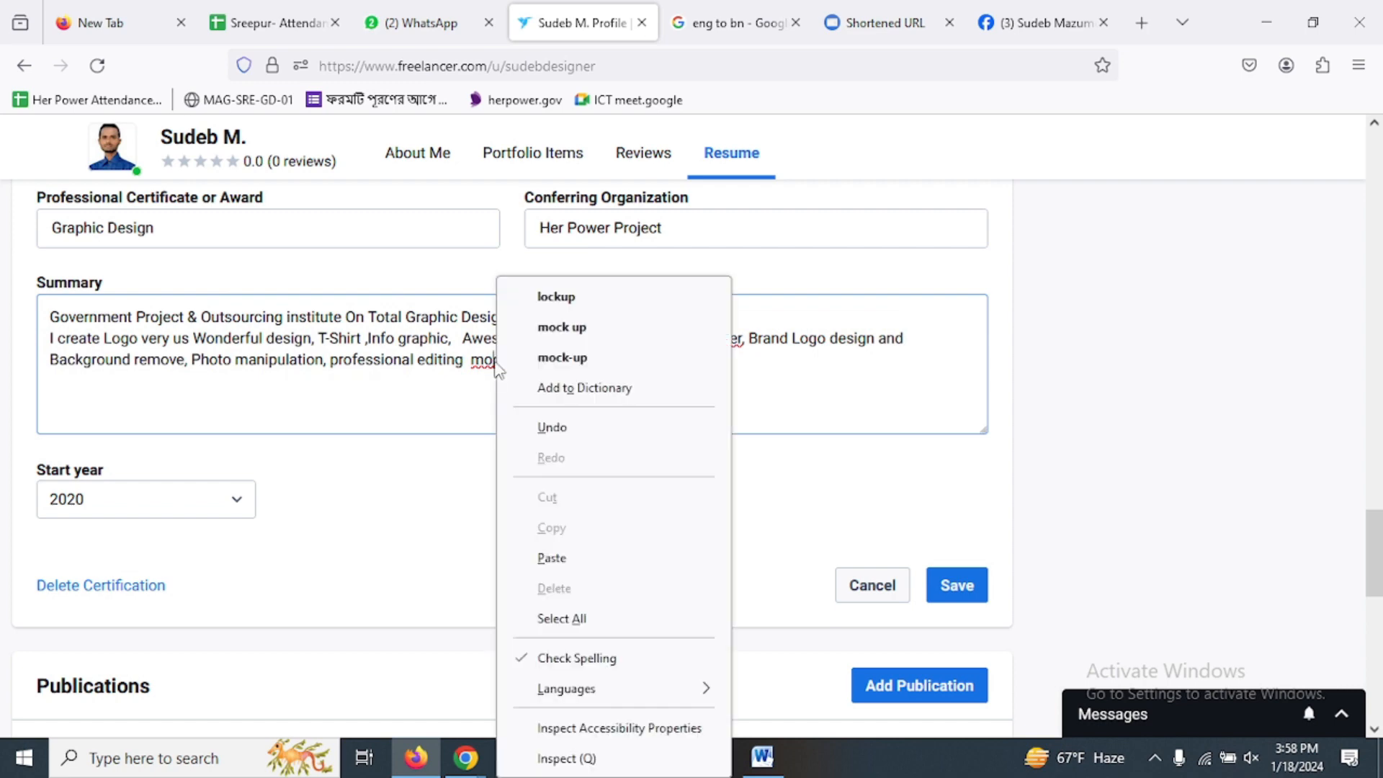
click(609, 354)
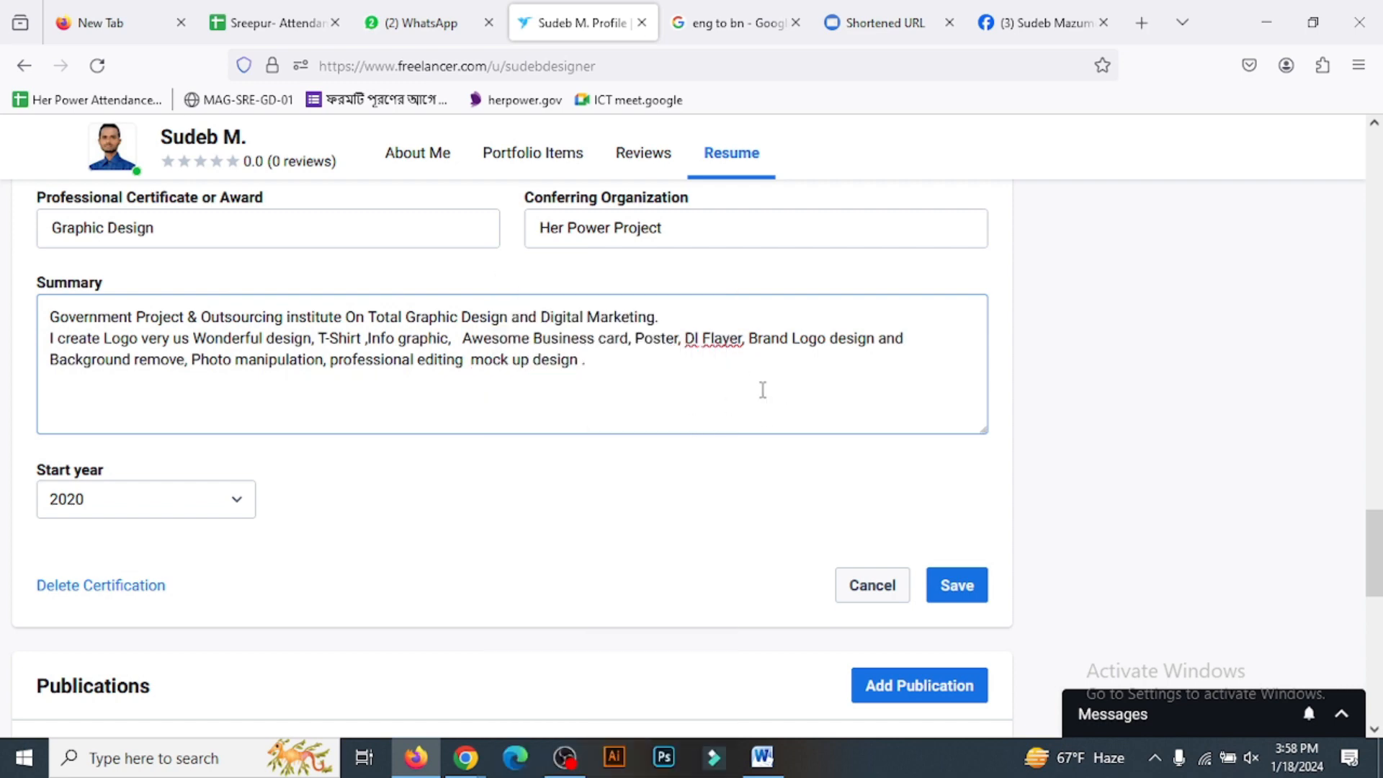
right_click(719, 336)
click(792, 236)
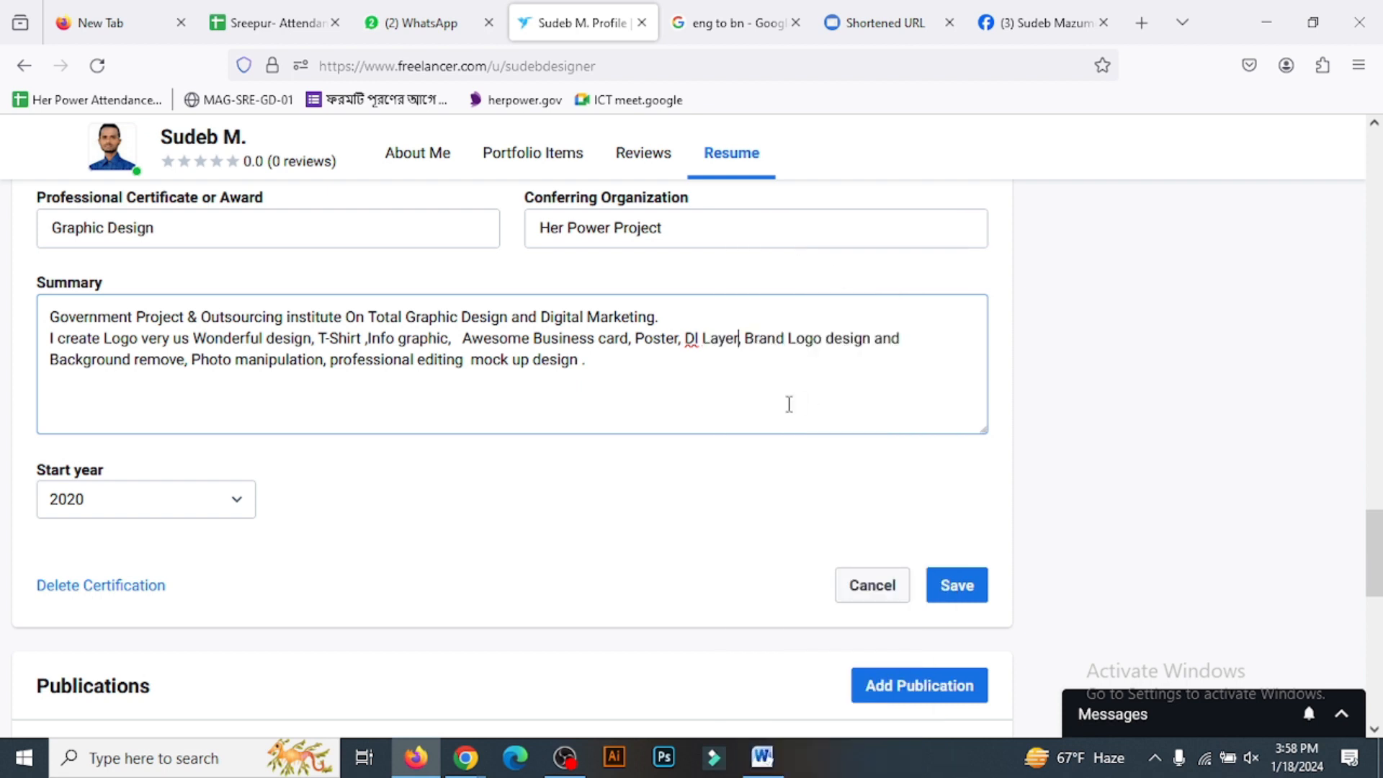
right_click(686, 337)
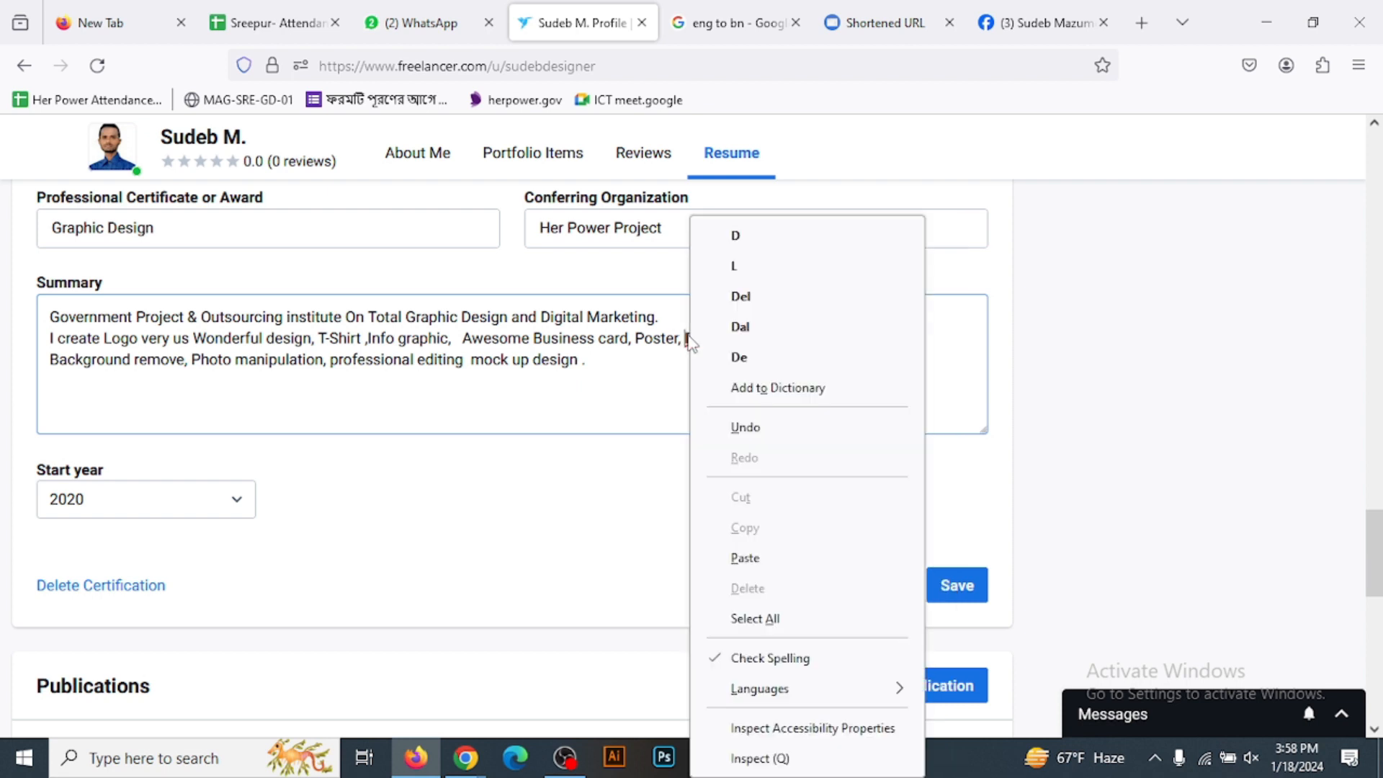
click(602, 408)
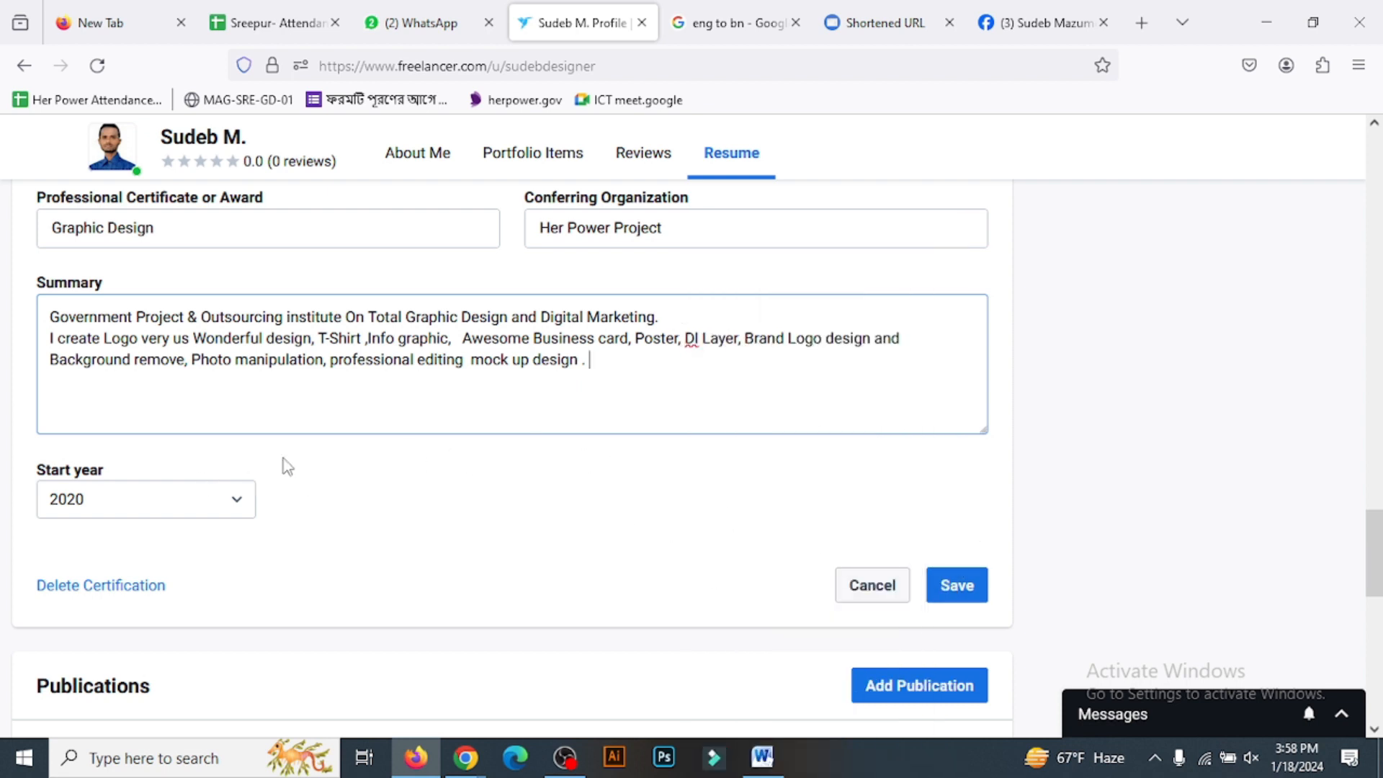
scroll(144, 494, up, 2)
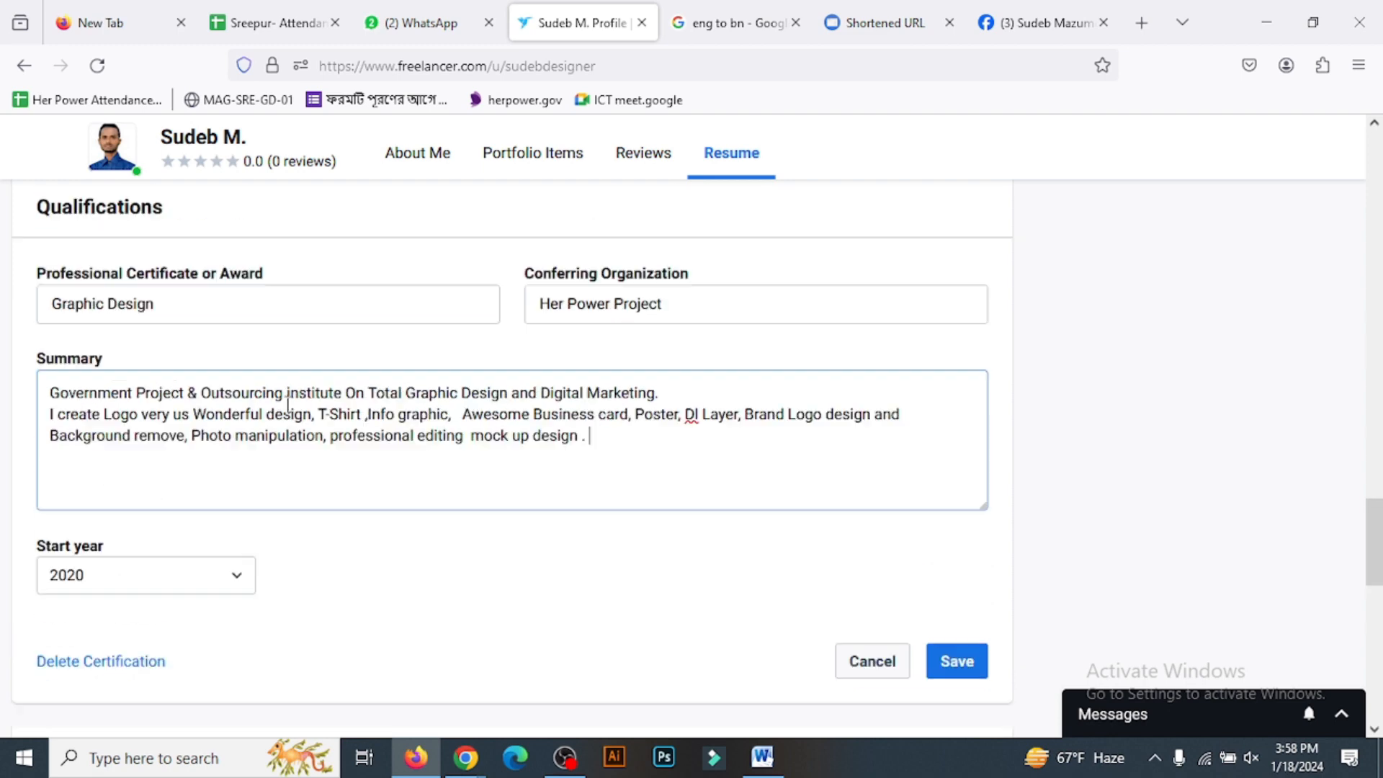